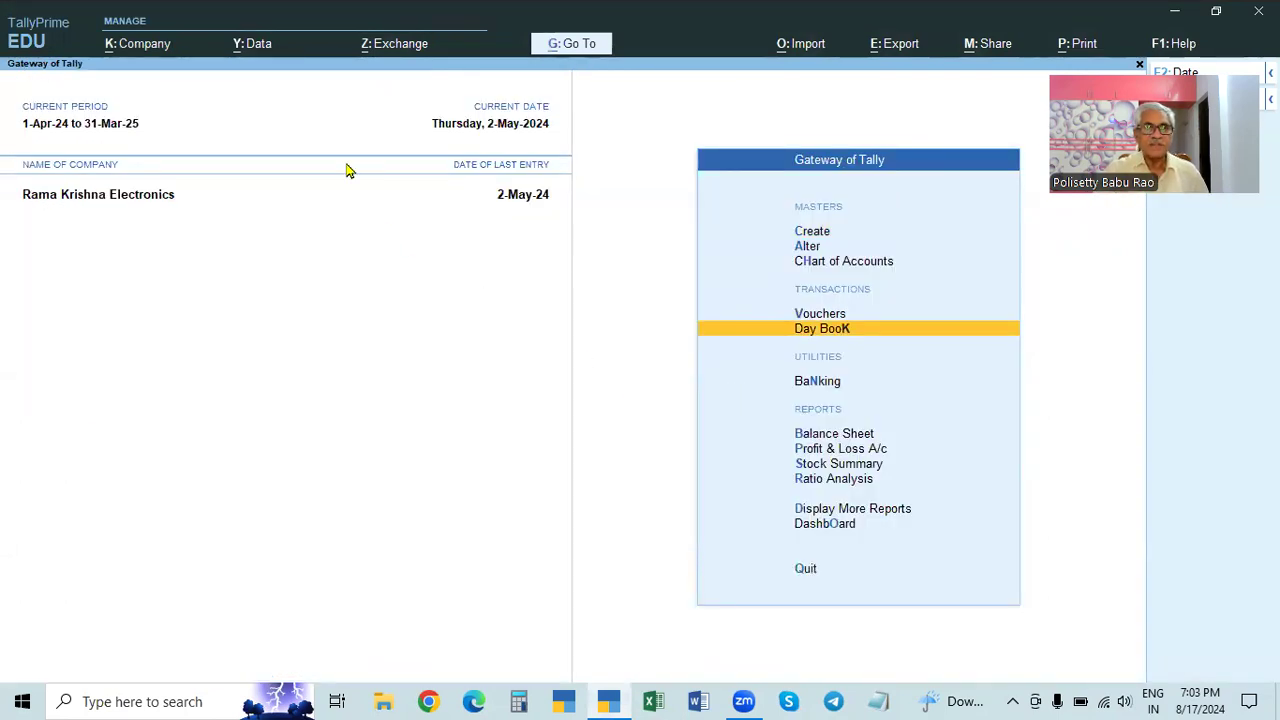
click(252, 43)
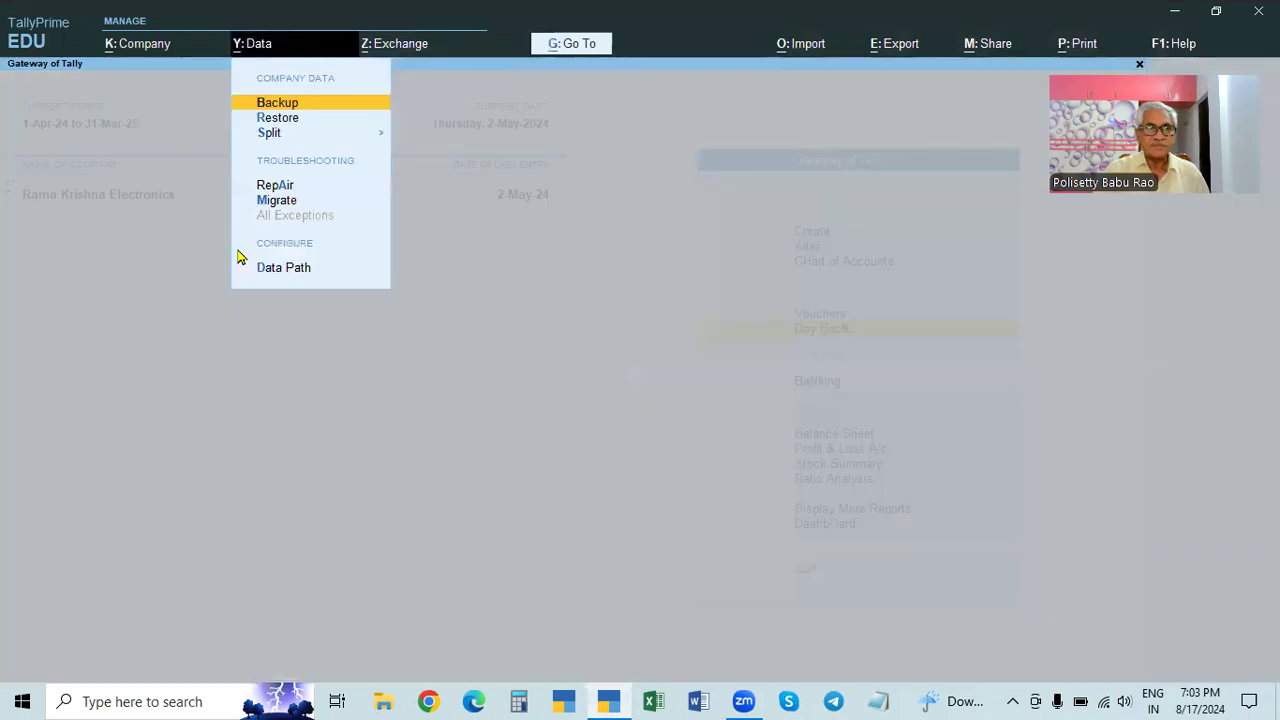
click(255, 45)
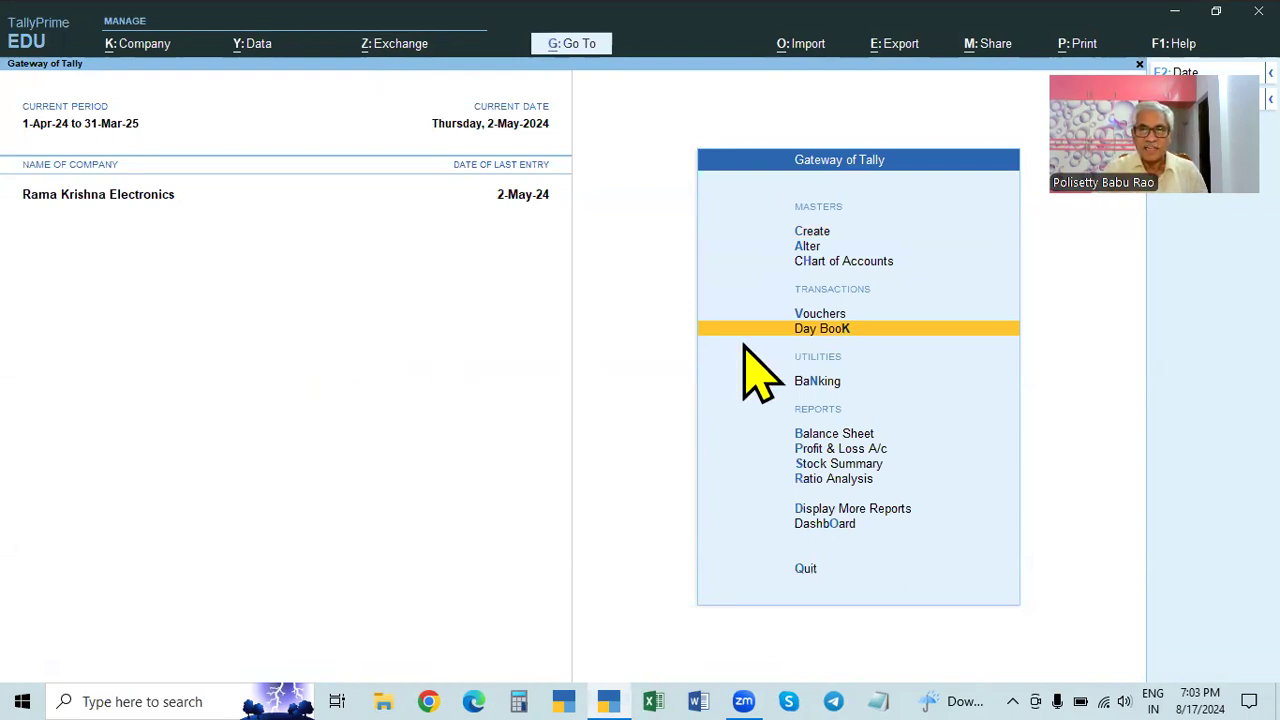
Shut the loaded company and load Rama Krishna Electronics again from the list of companies
click(84, 200)
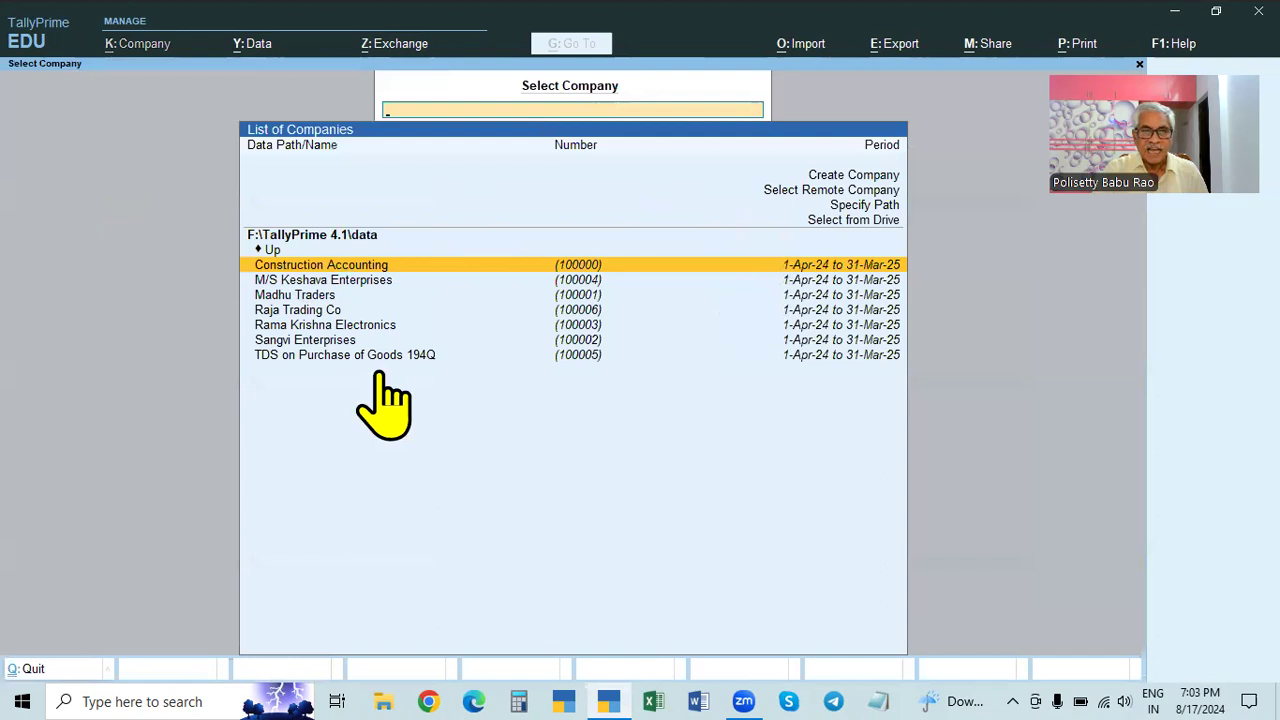
click(290, 325)
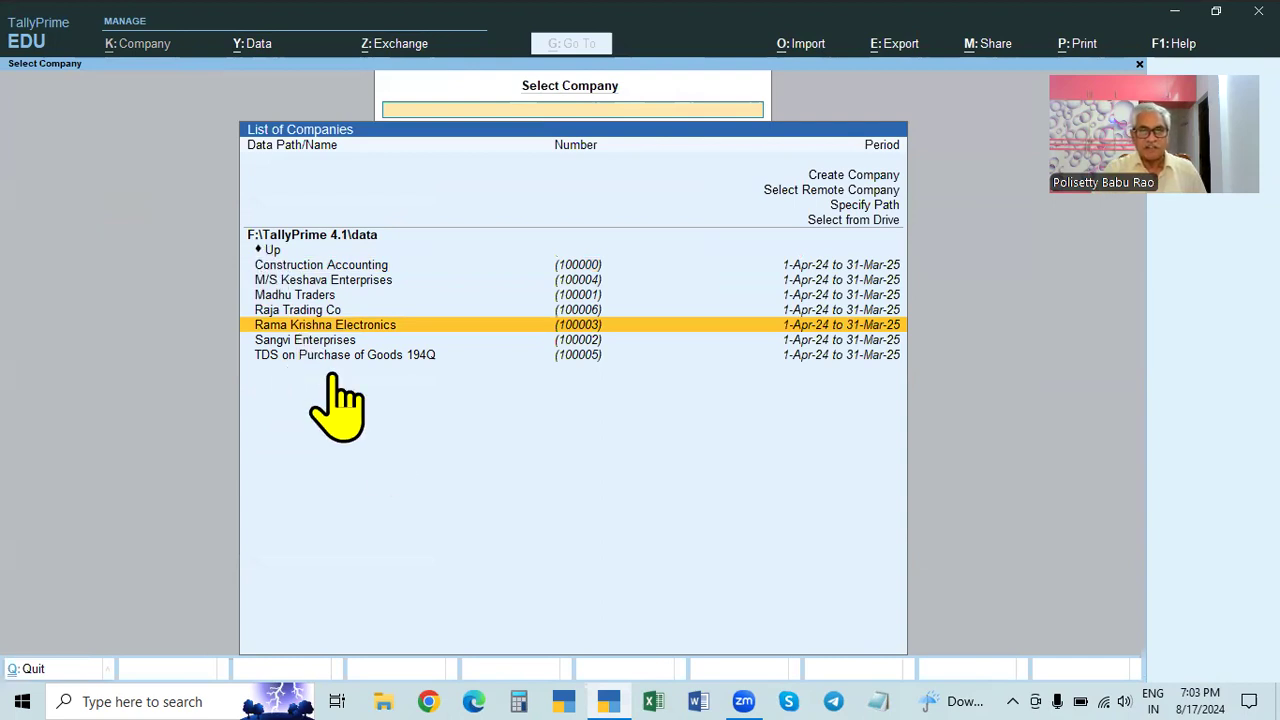
key(Return)
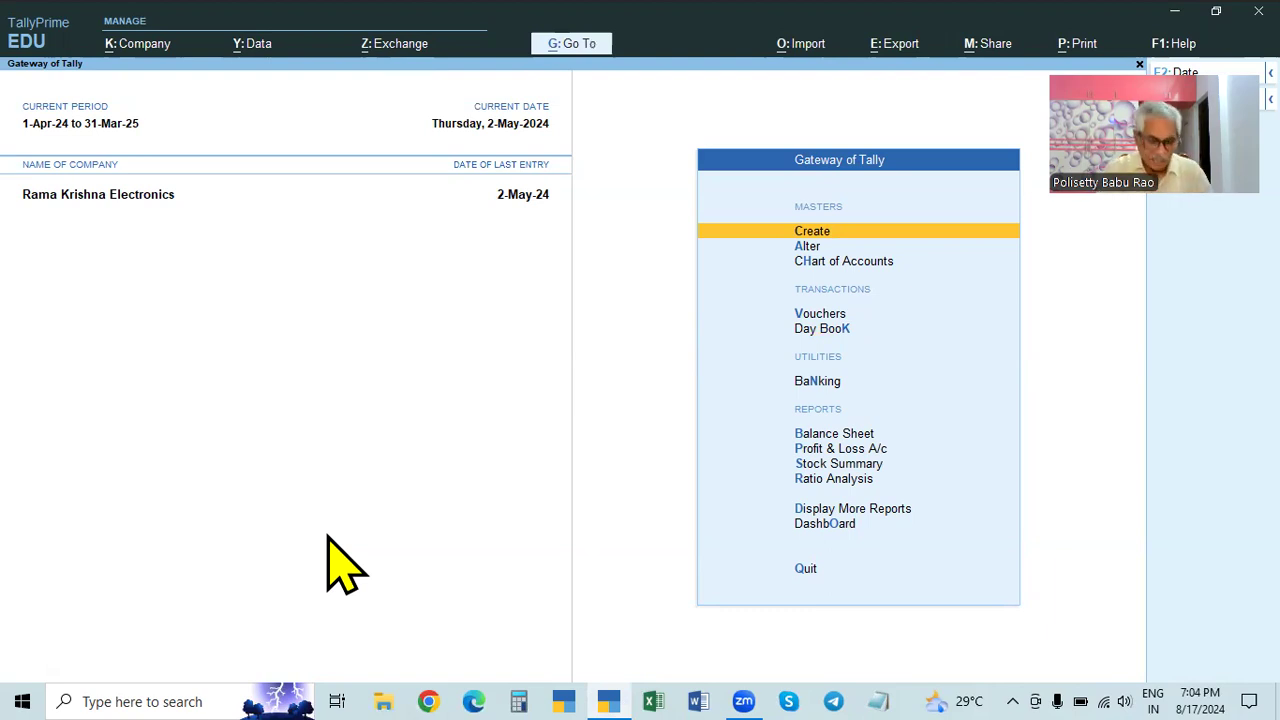
Open the company selection list while the company is loaded and choose Rama Krishna Electronics
key(F3)
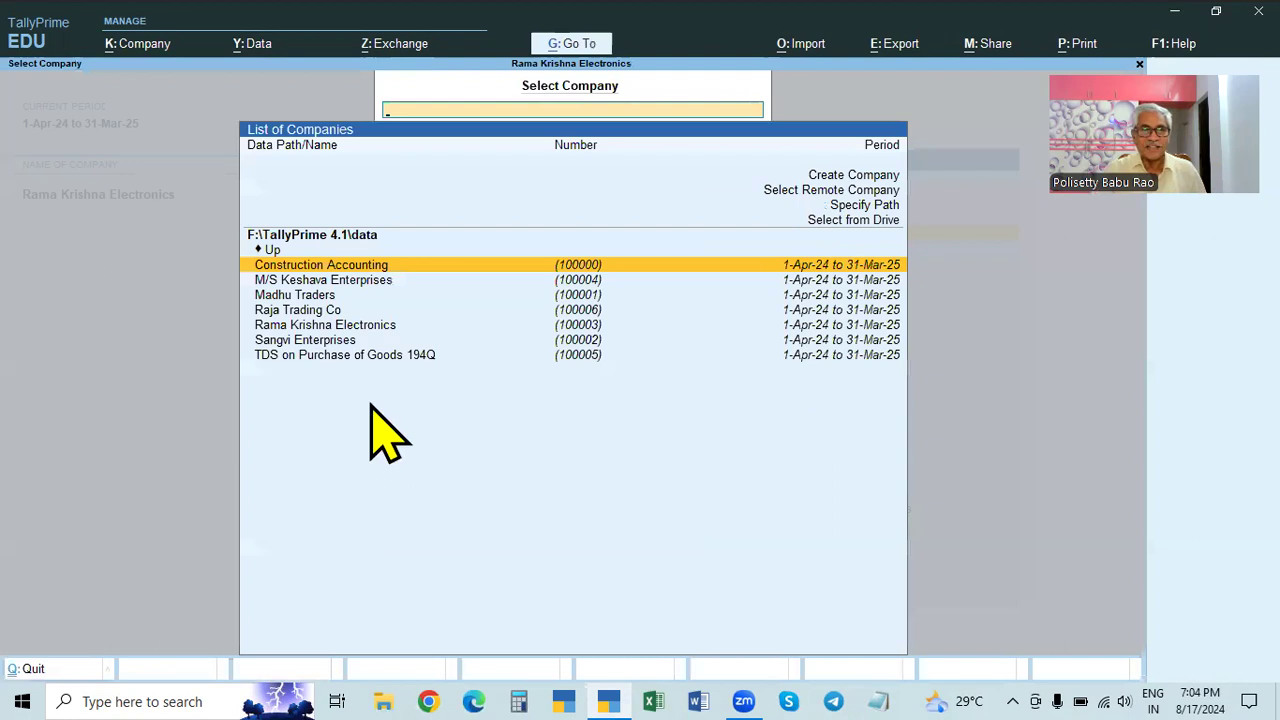
click(368, 328)
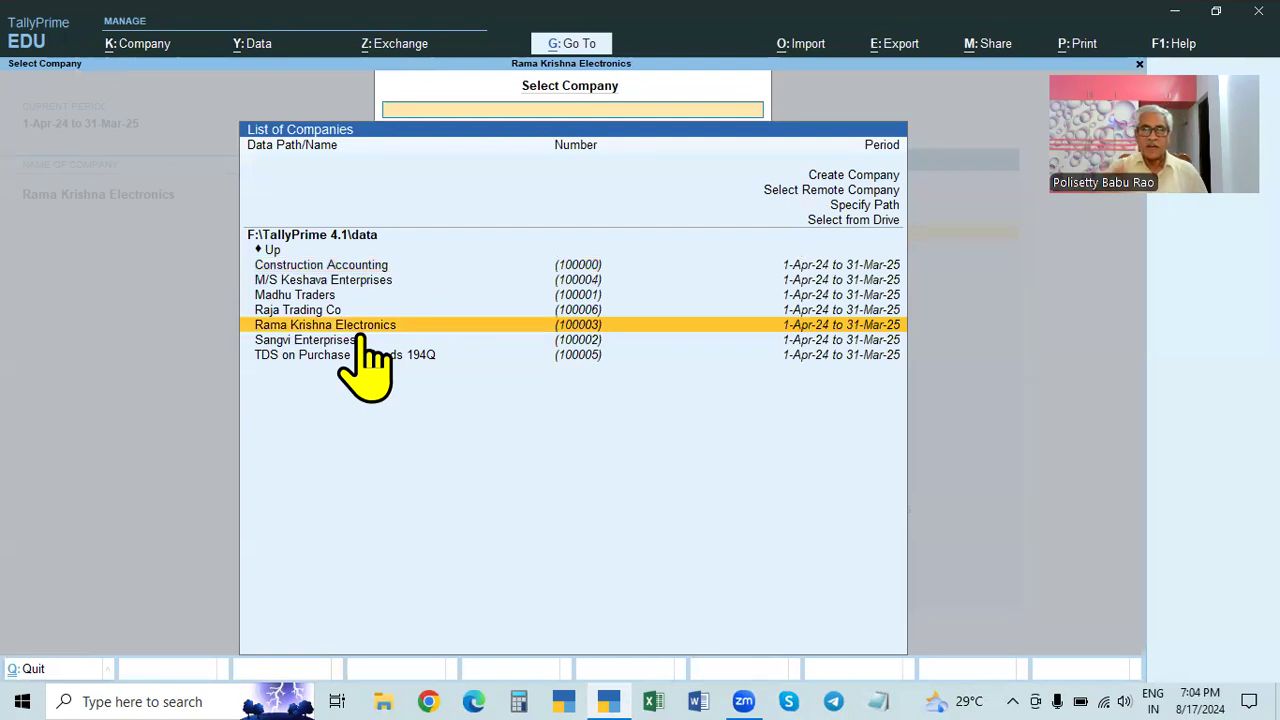
click(360, 332)
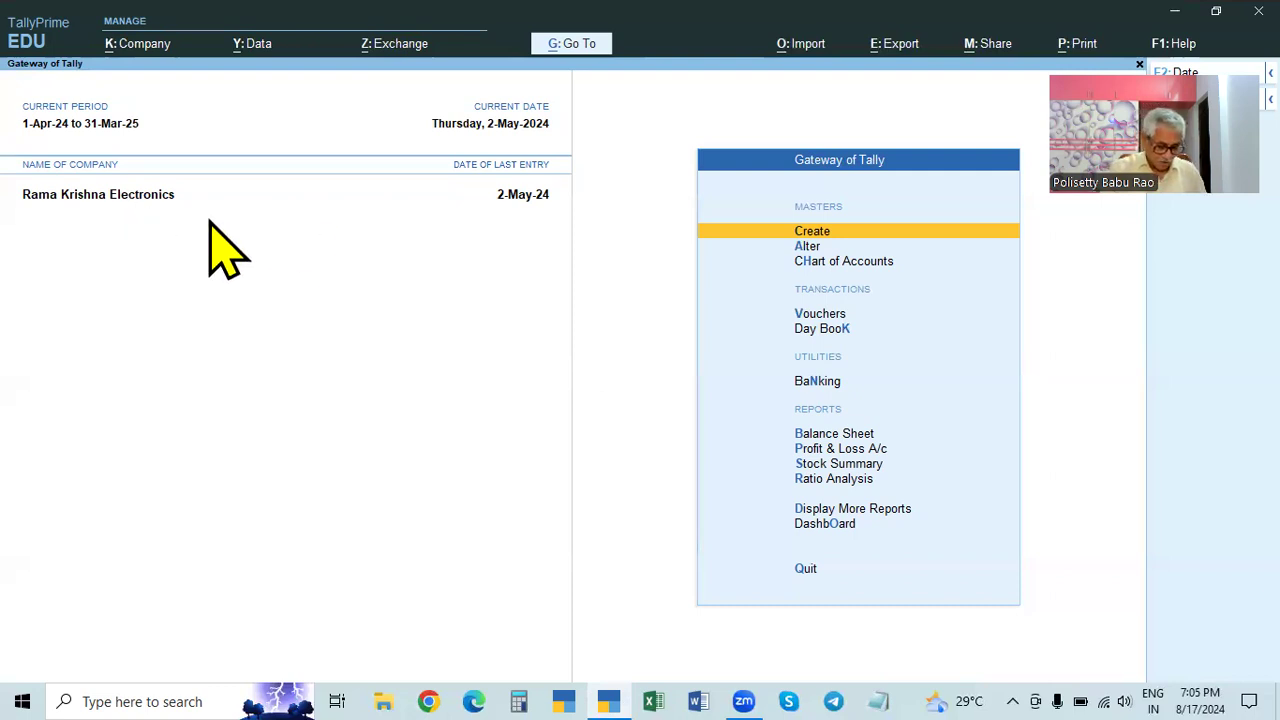
Shut Rama Krishna Electronics and reload it from the F:\TallyPrime 4.1\data list
key(ctrl+F3)
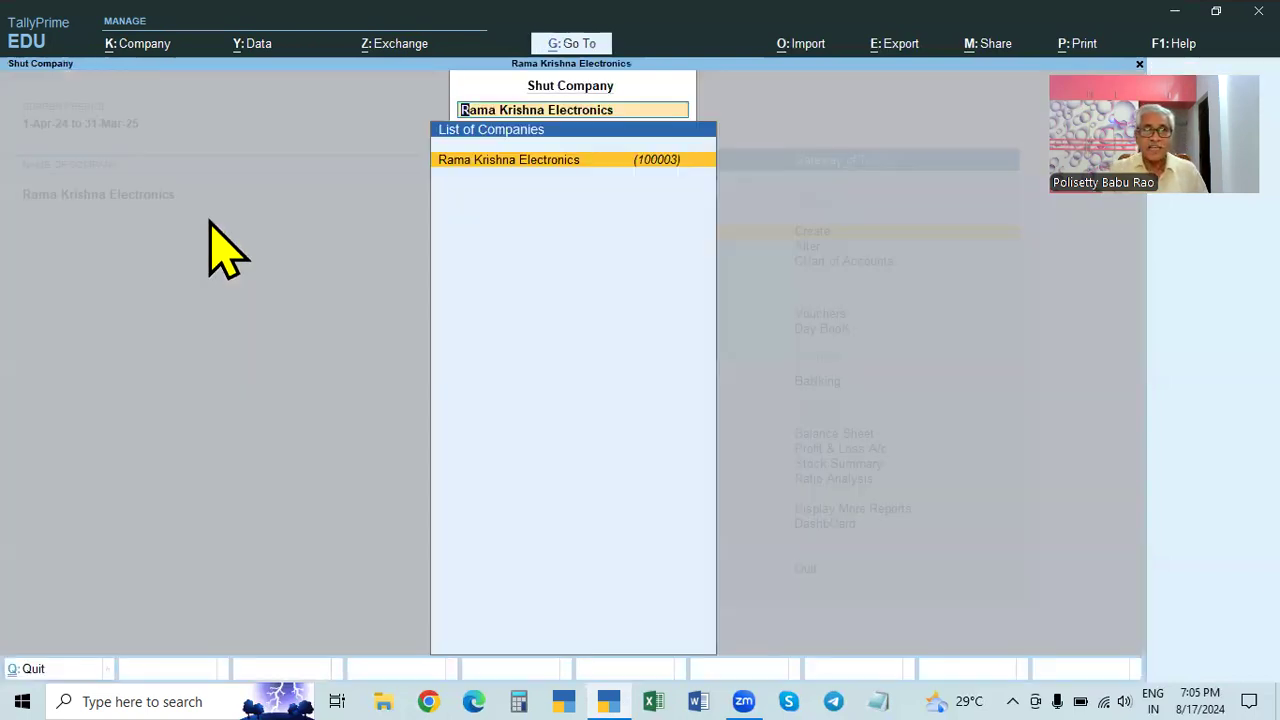
key(Return)
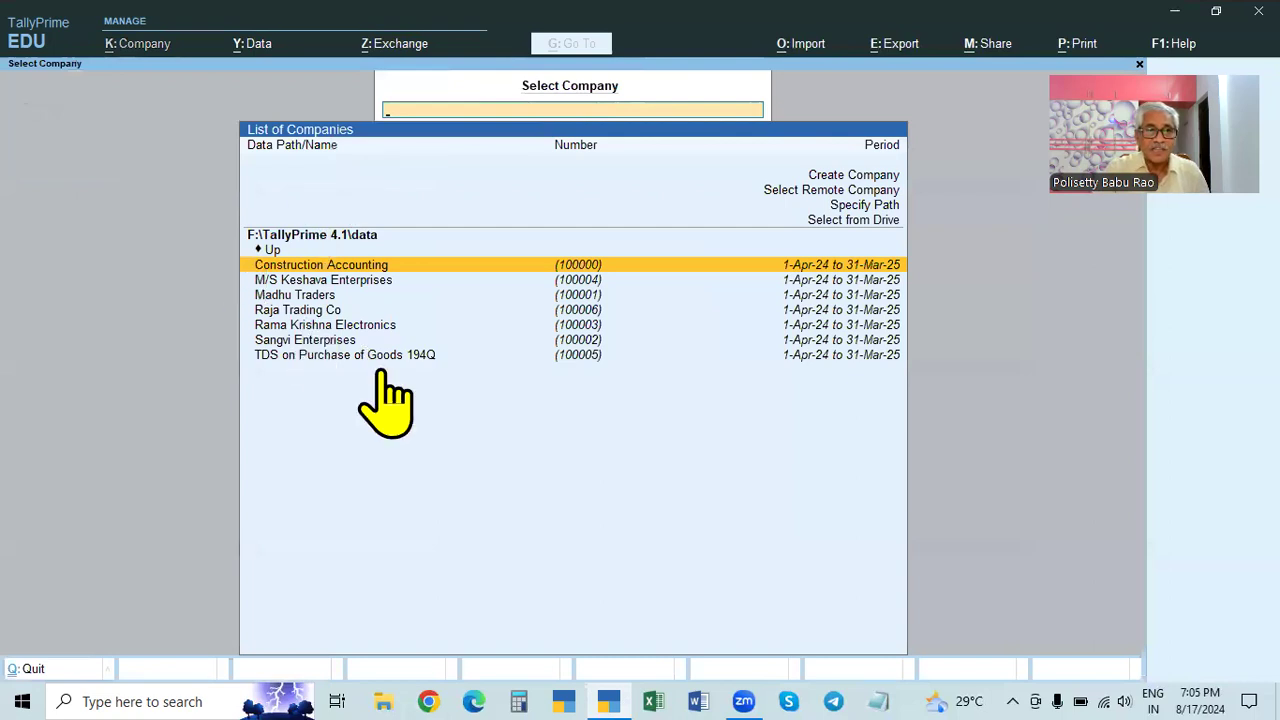
click(370, 327)
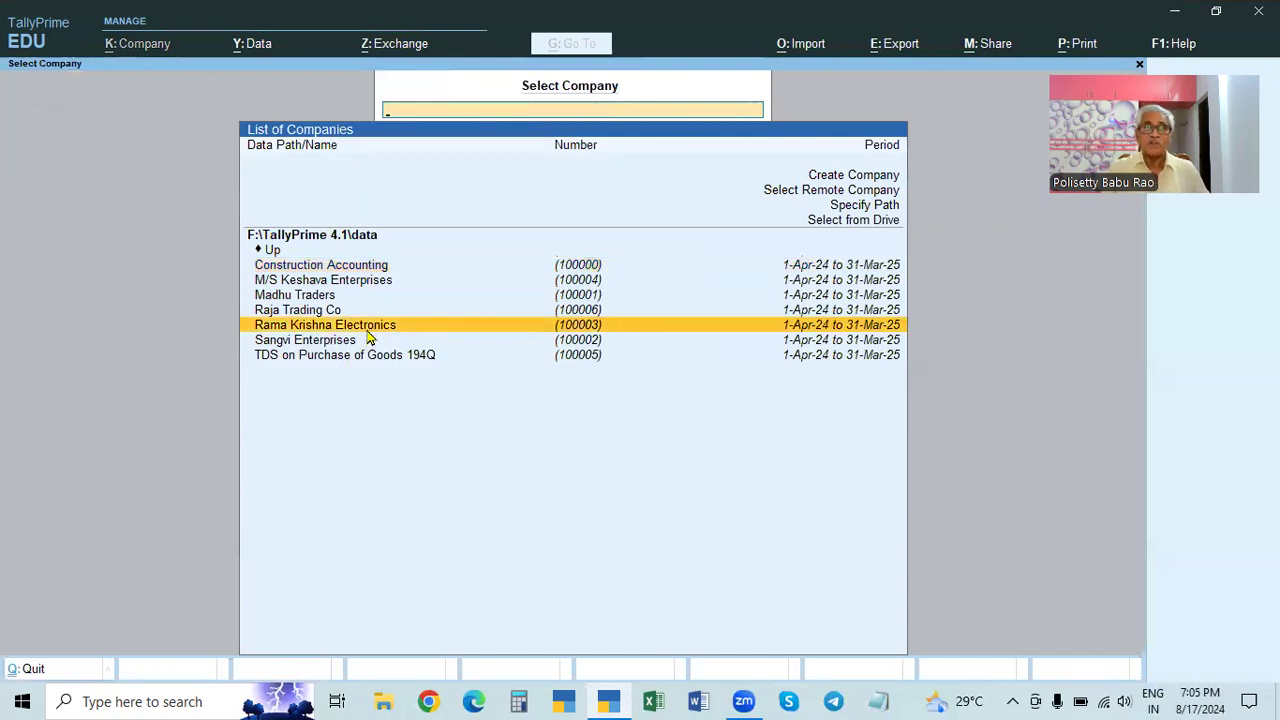
key(Return)
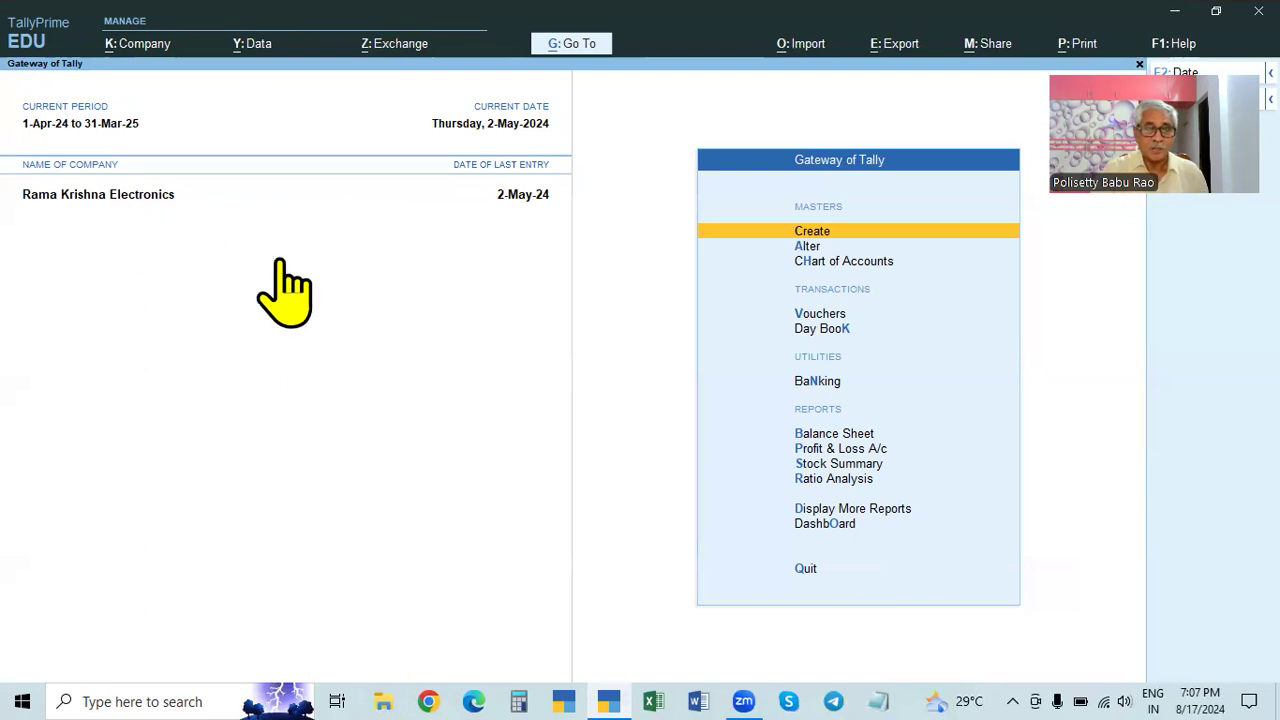
Shut the company Rama Krishna Electronics
key(ctrl+F3)
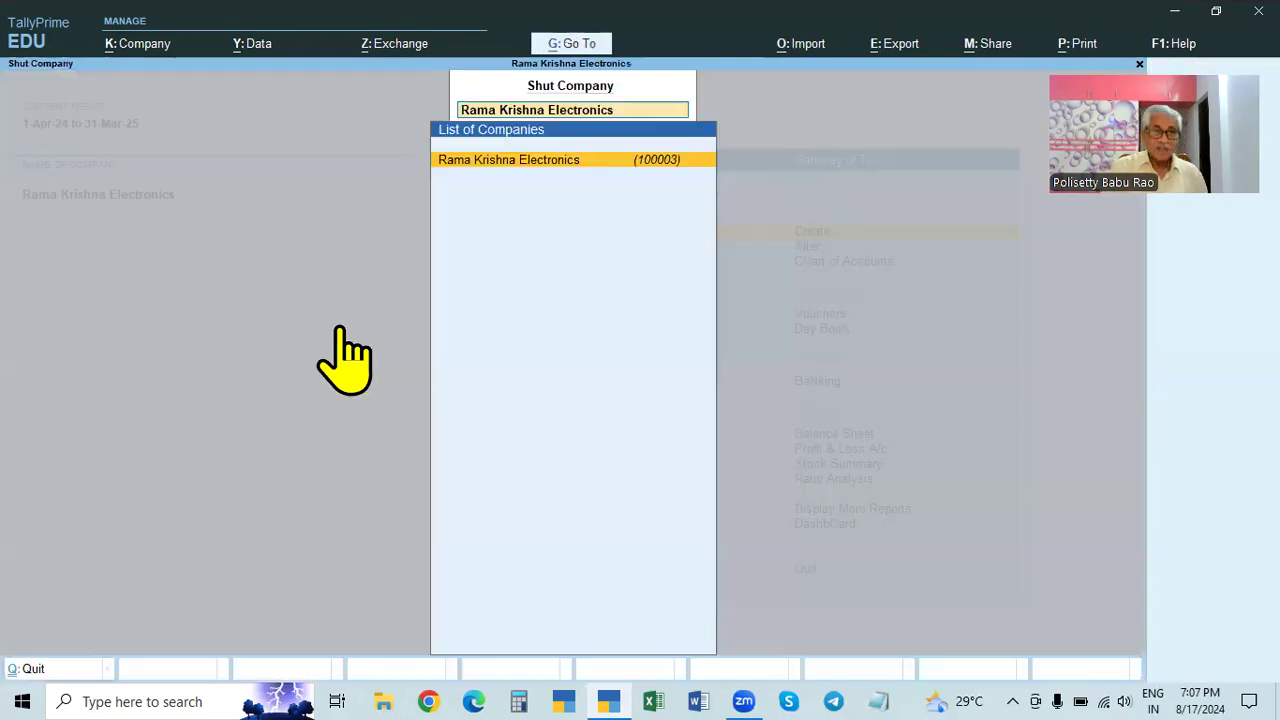
key(Return)
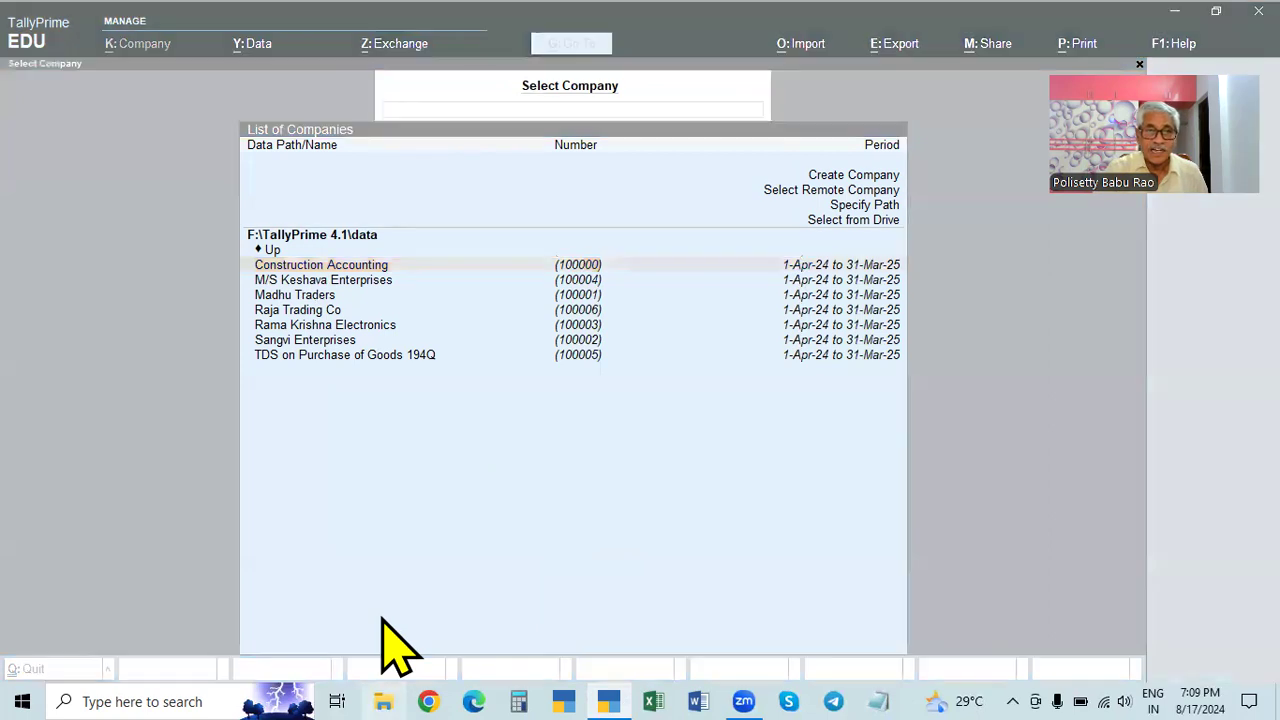
Switch to File Explorer, examine the contents of the TallyPrime Backup 4.1 folder on Ubuntu (E:), and close the window
click(383, 701)
click(1038, 150)
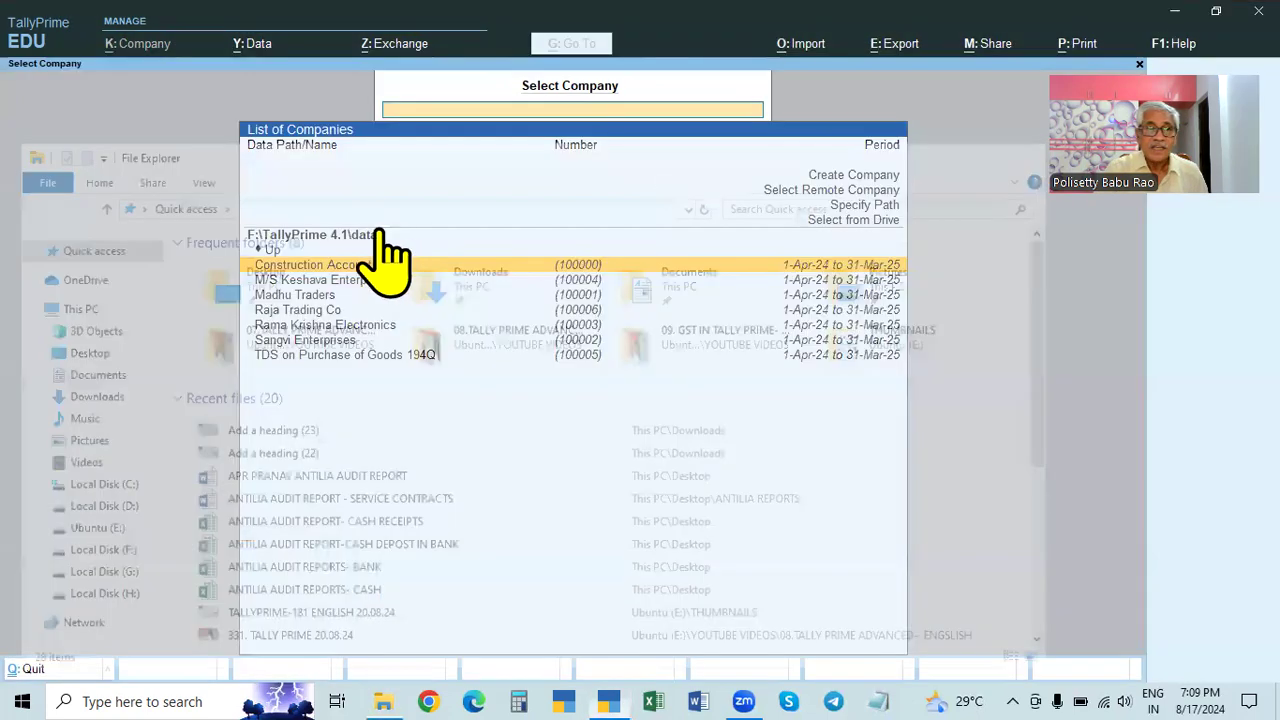
click(383, 701)
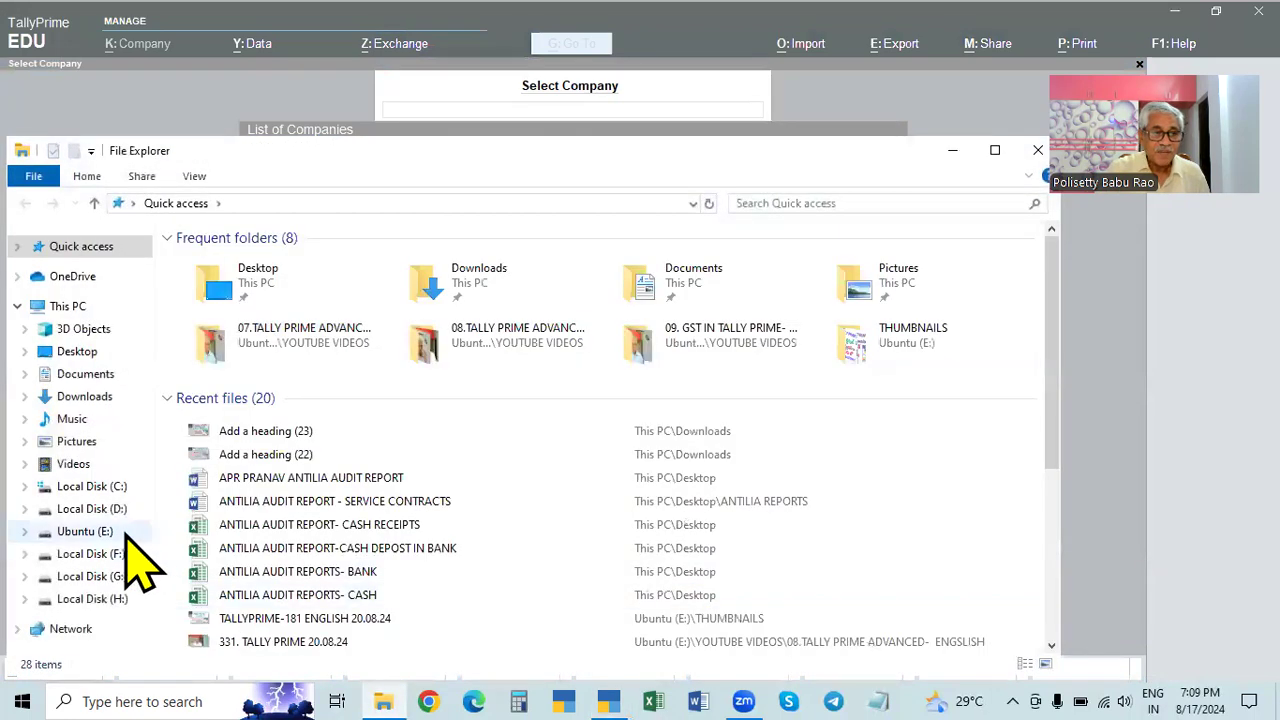
click(74, 533)
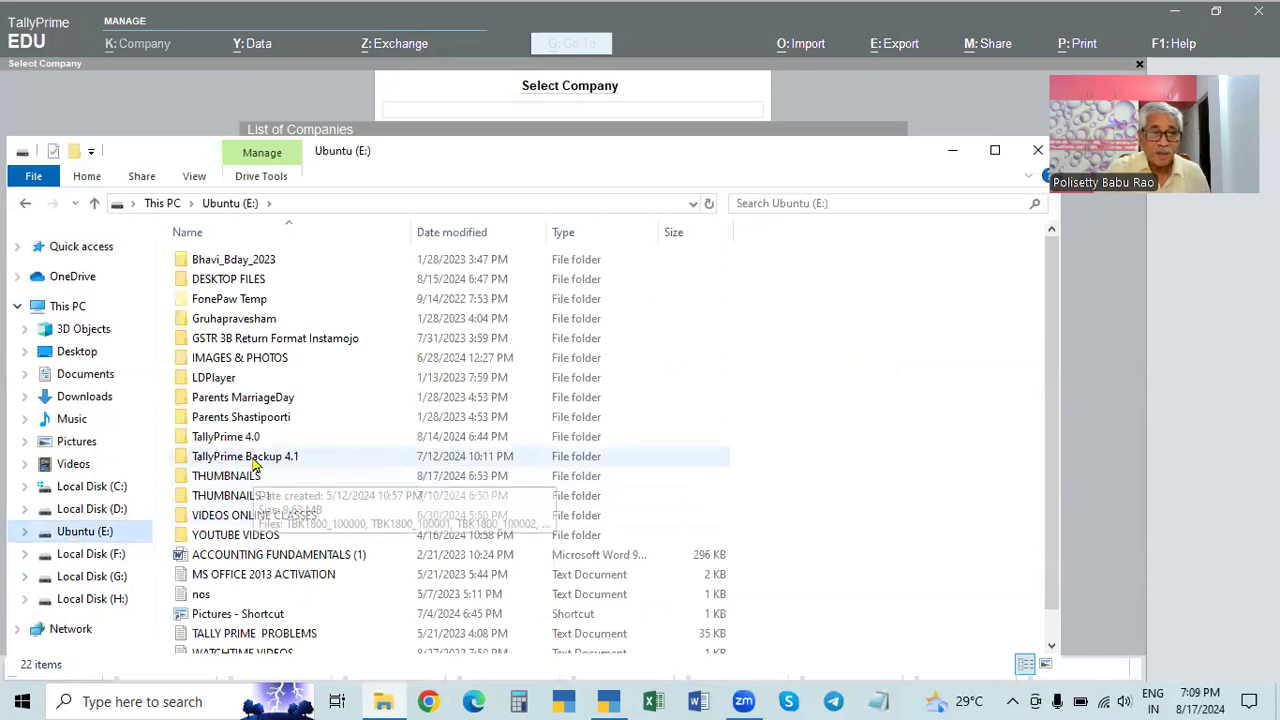
click(285, 459)
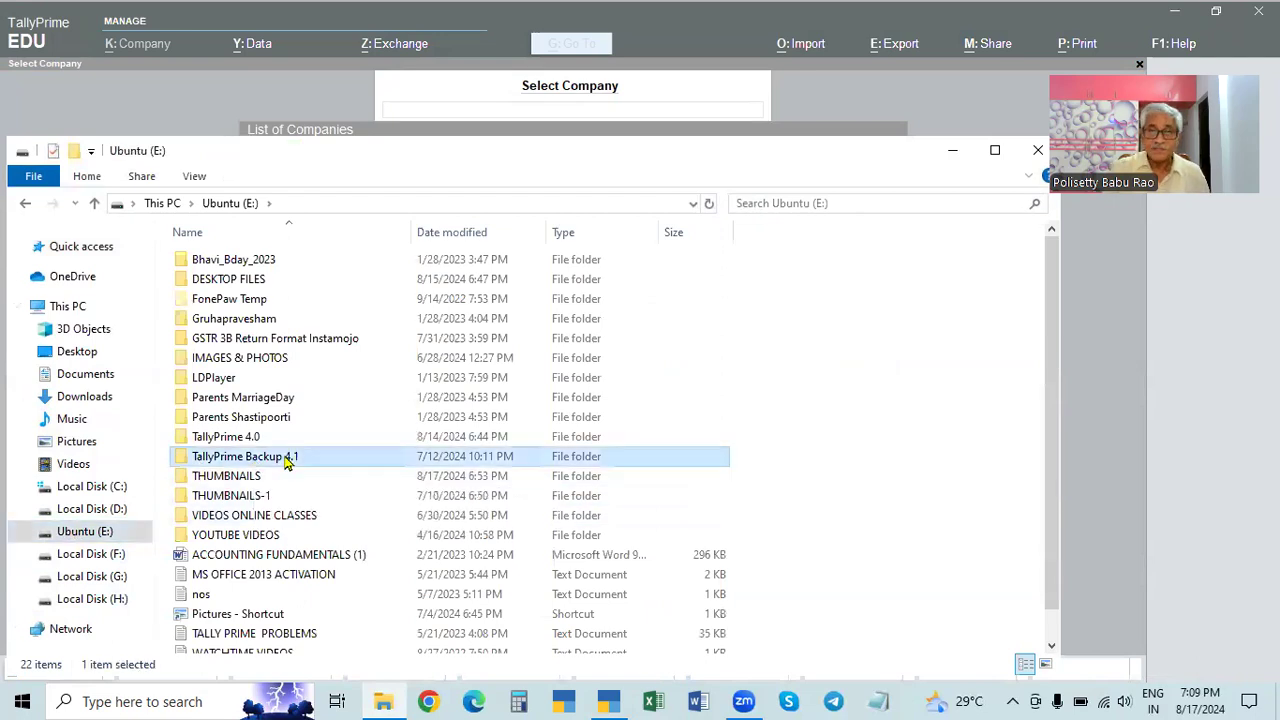
double_click(285, 459)
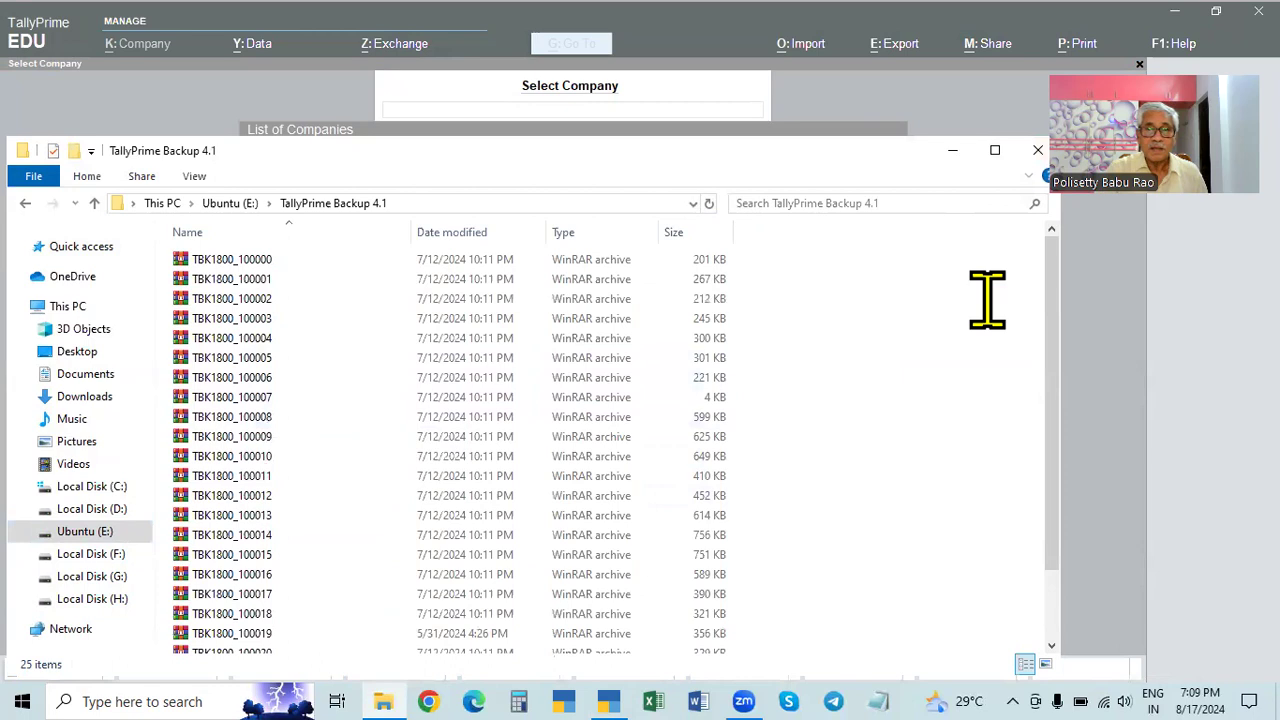
click(1038, 152)
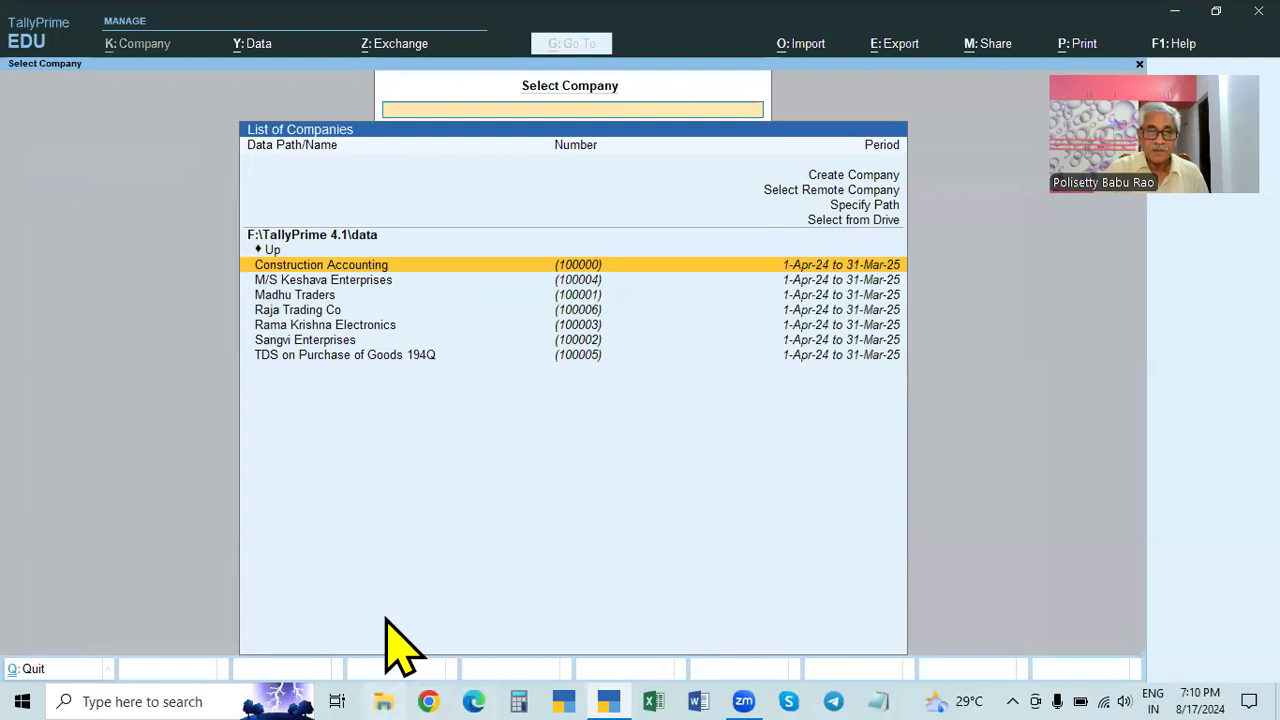
Delete the archives TBK1800_100004 through TBK1800_100025 from the TallyPrime Backup 4.1 folder on Ubuntu (E:) in File Explorer
key(super+e)
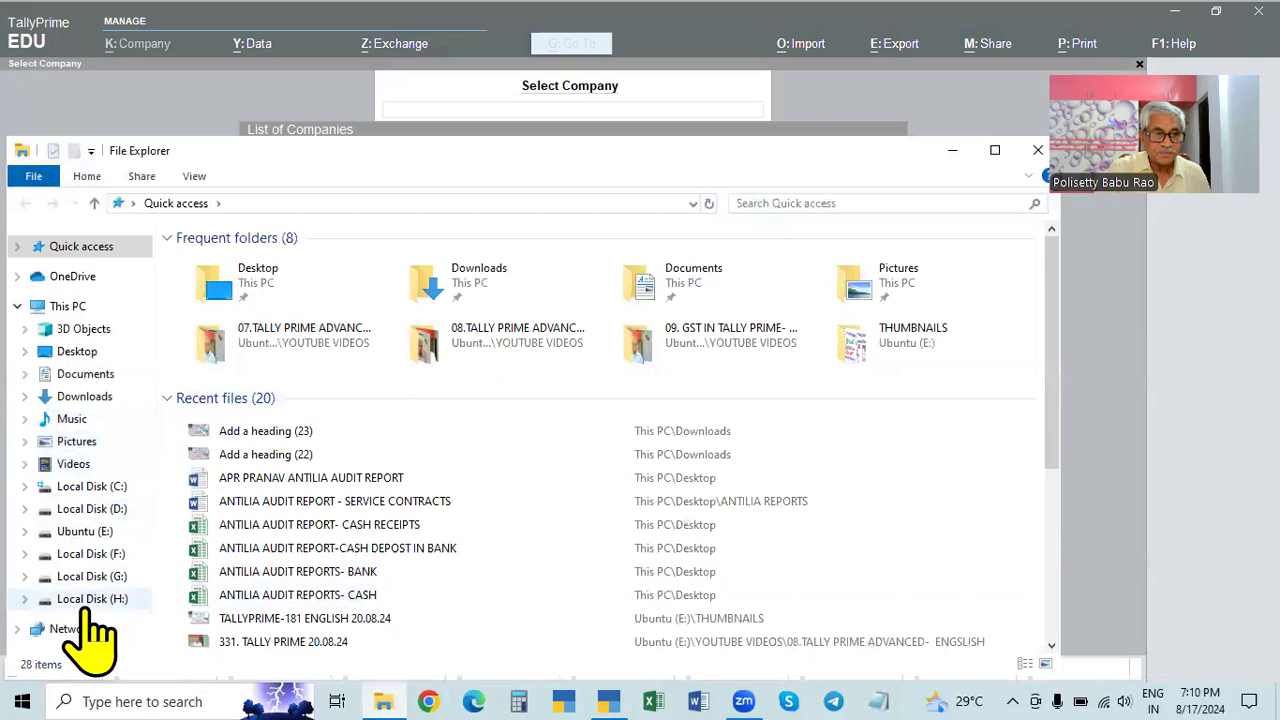
click(92, 531)
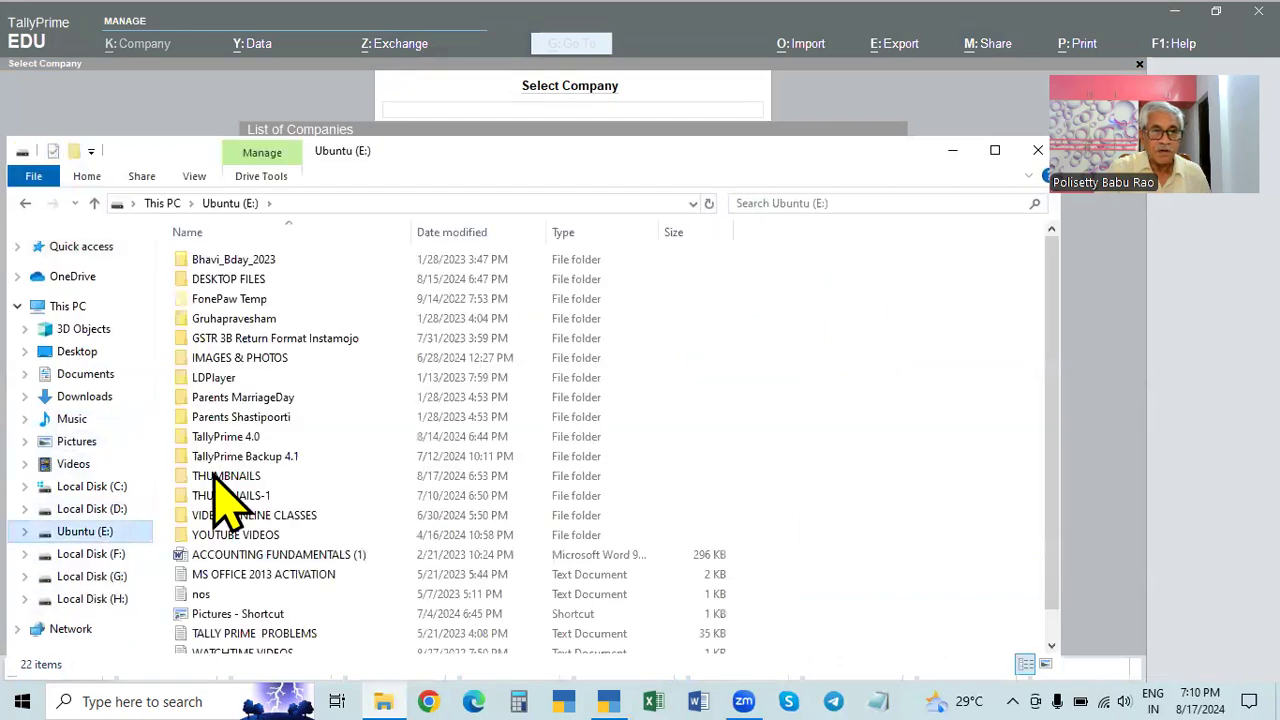
double_click(268, 458)
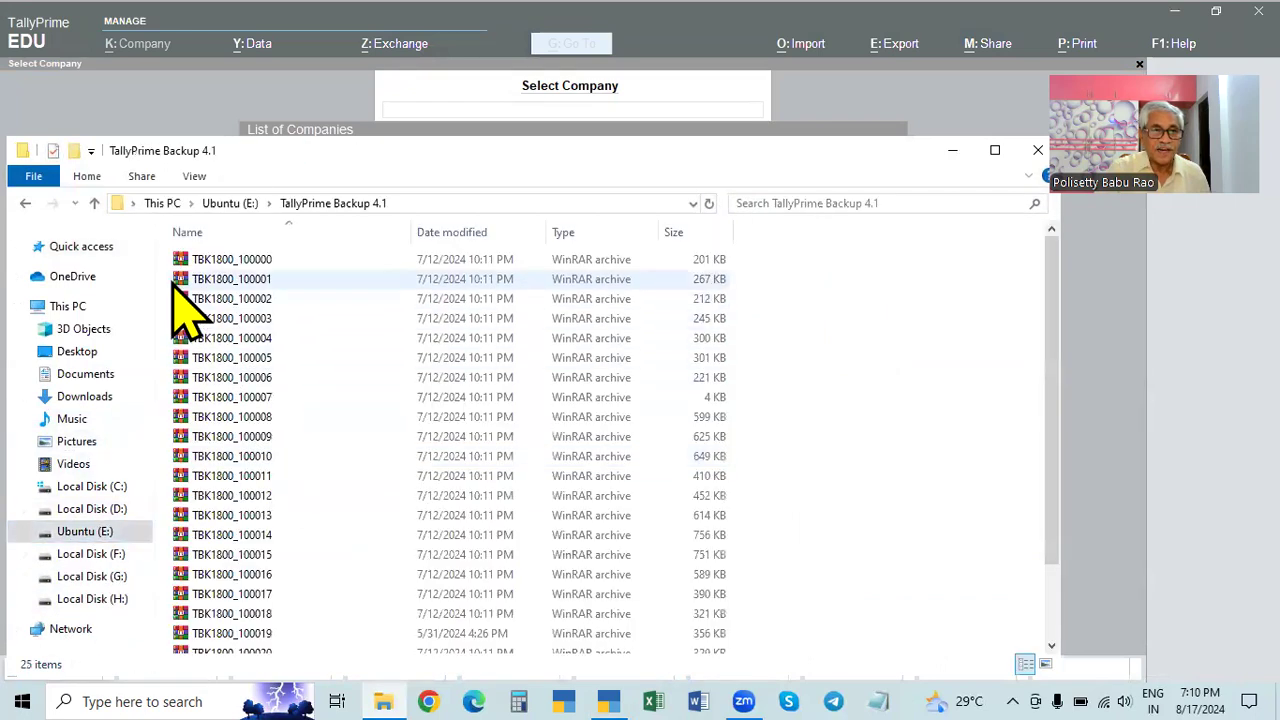
drag(171, 254, 795, 620)
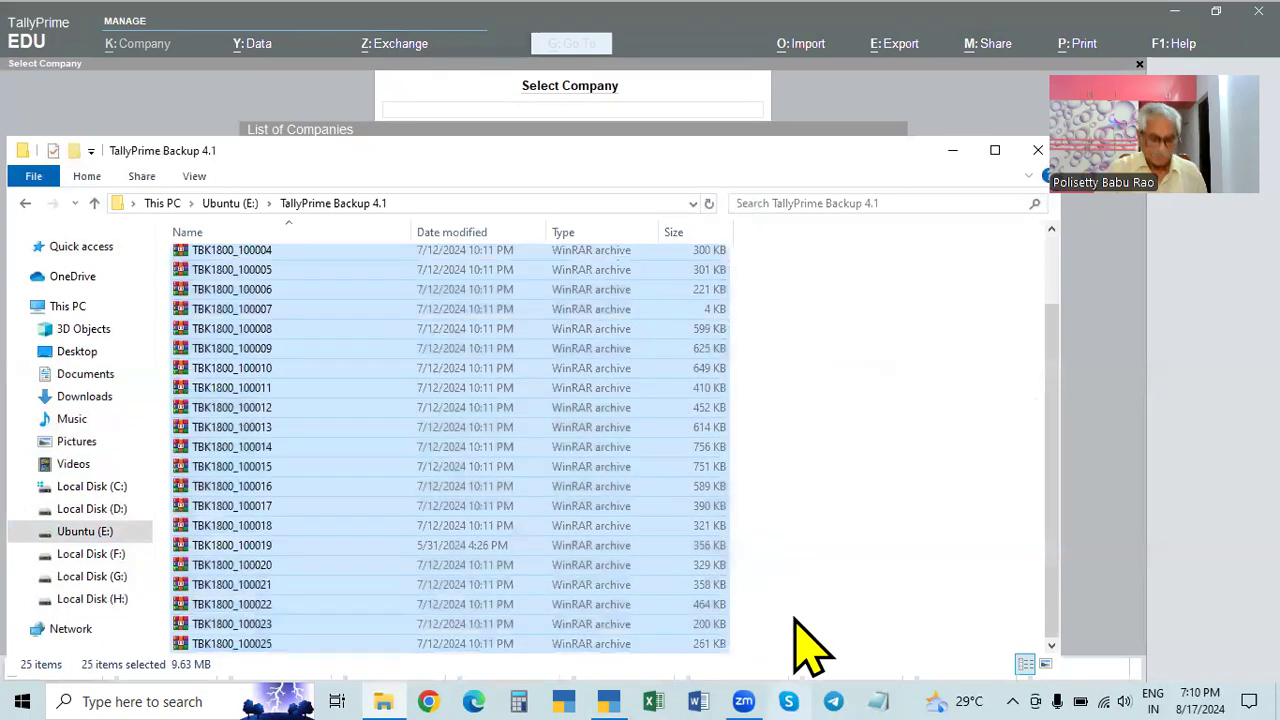
key(alt+d)
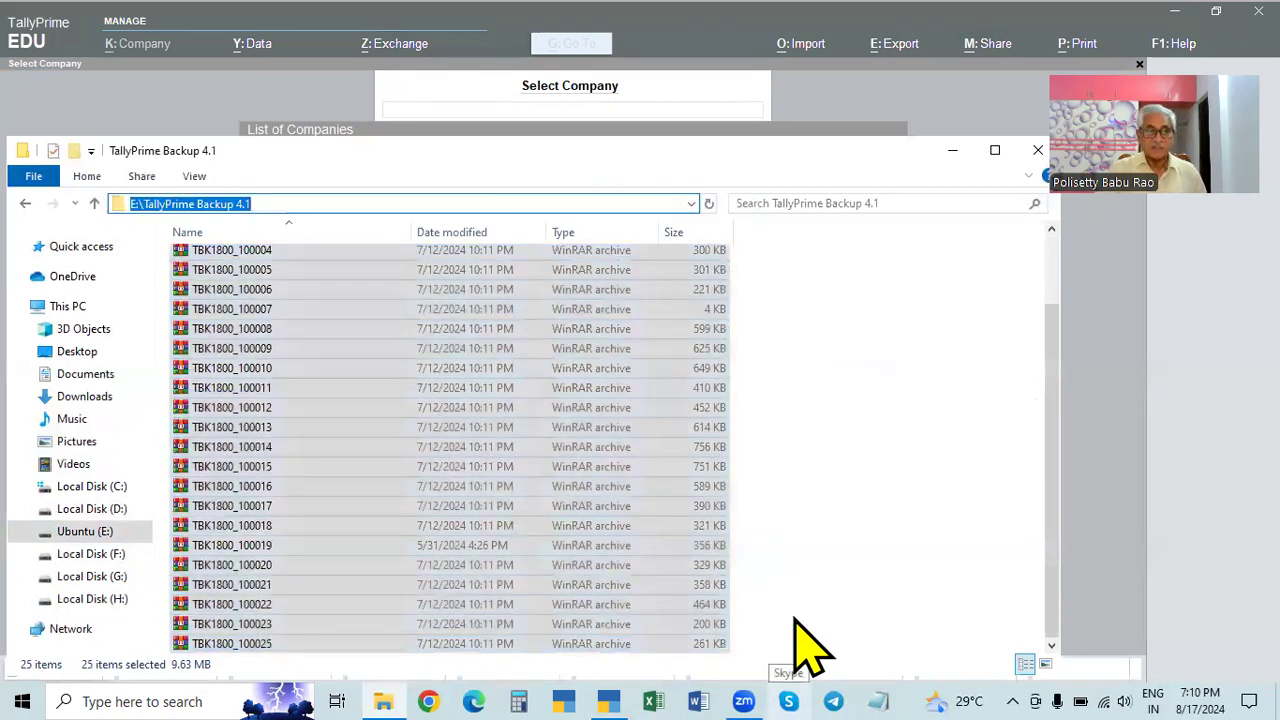
click(888, 536)
drag(182, 272, 893, 622)
key(Delete)
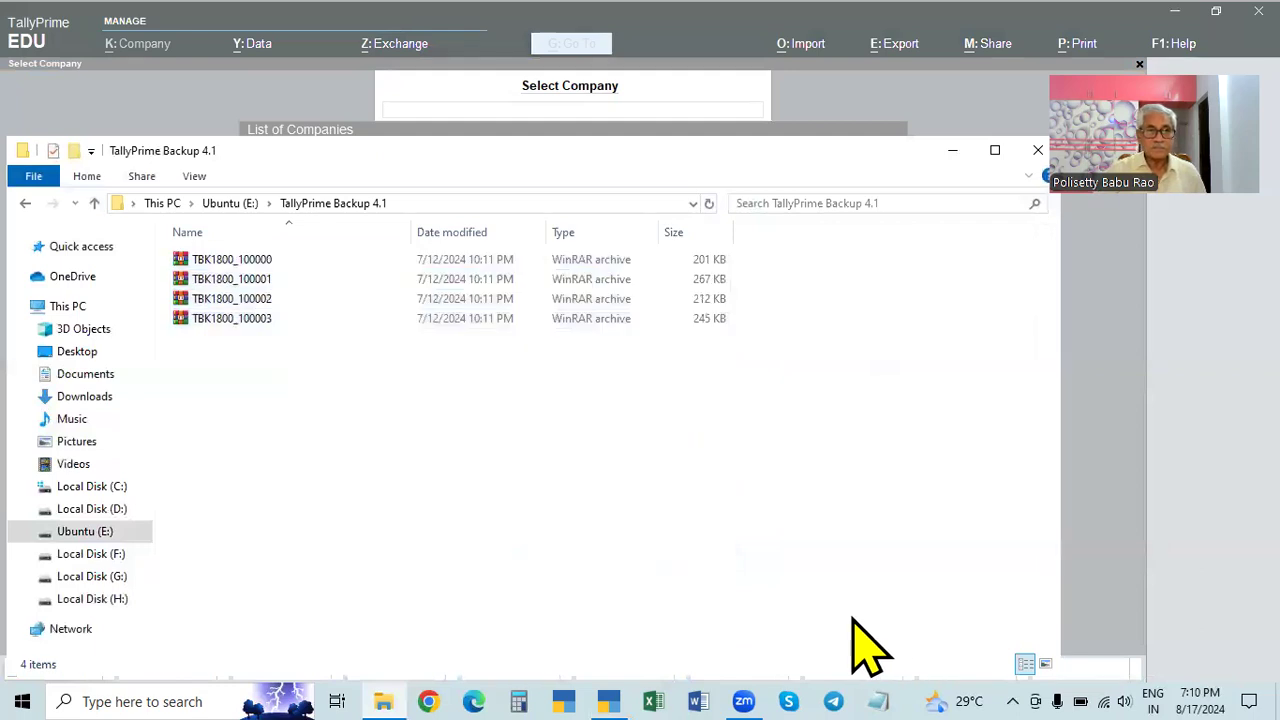
Delete the remaining archives TBK1800_100000 to TBK1800_100003 from the backup folder and close File Explorer
drag(160, 252, 403, 382)
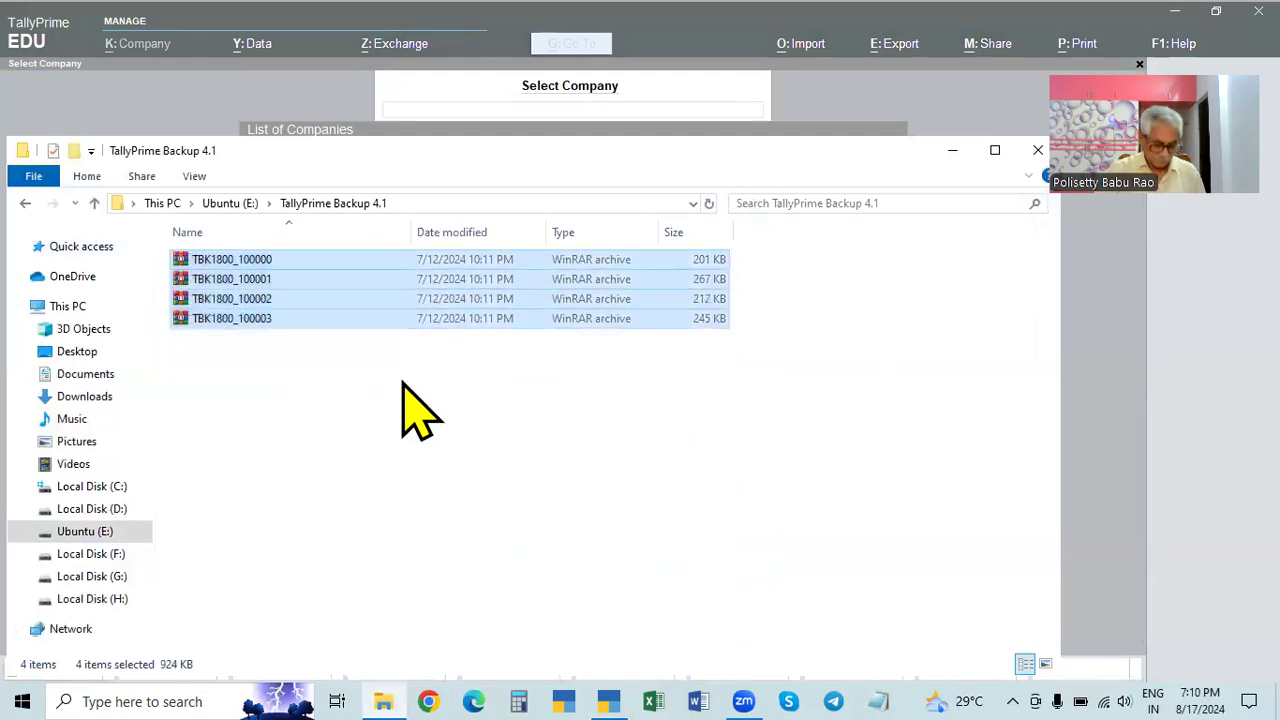
key(Delete)
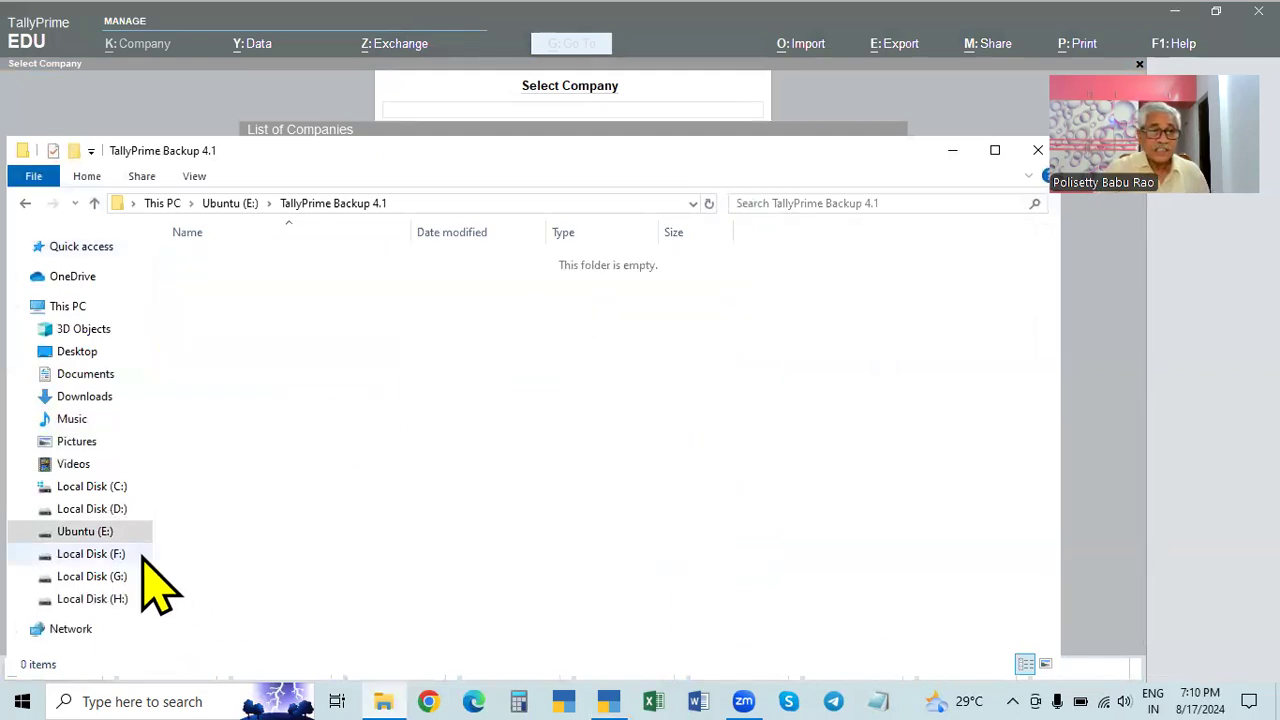
click(82, 531)
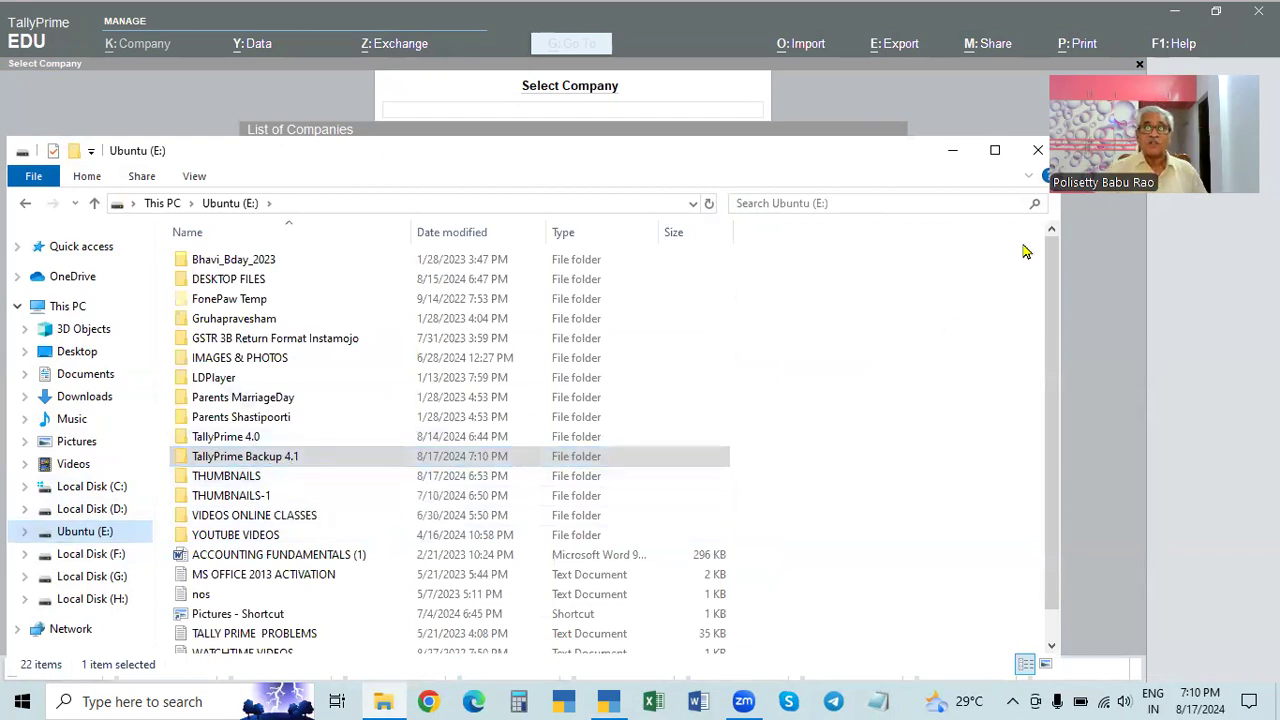
click(1038, 150)
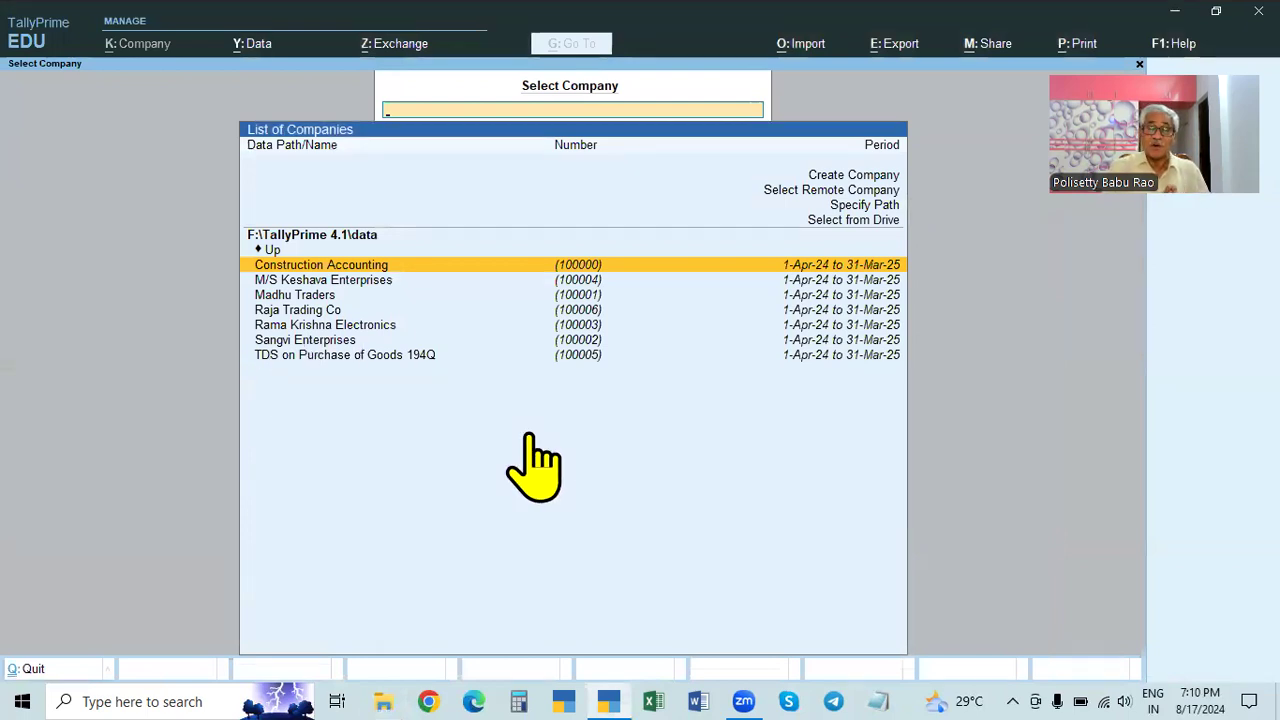
Switch to File Explorer and create a new folder with the default name on Ubuntu (E:)
click(383, 701)
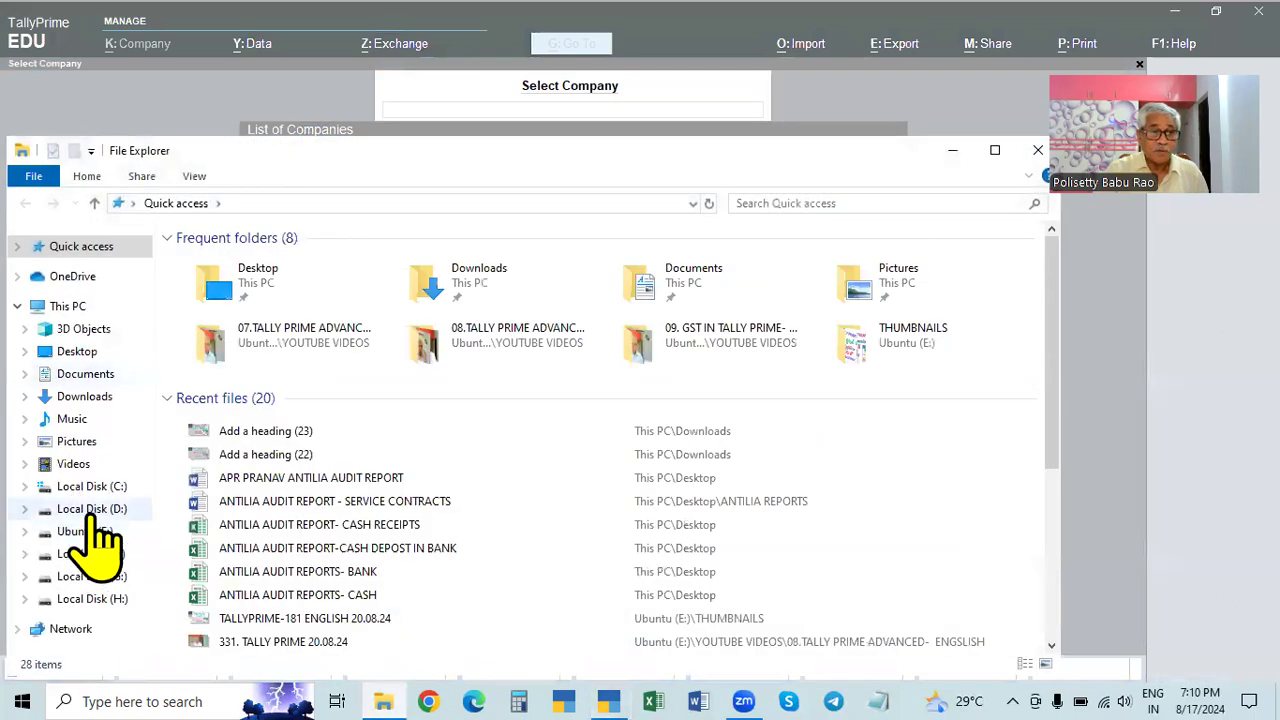
click(88, 532)
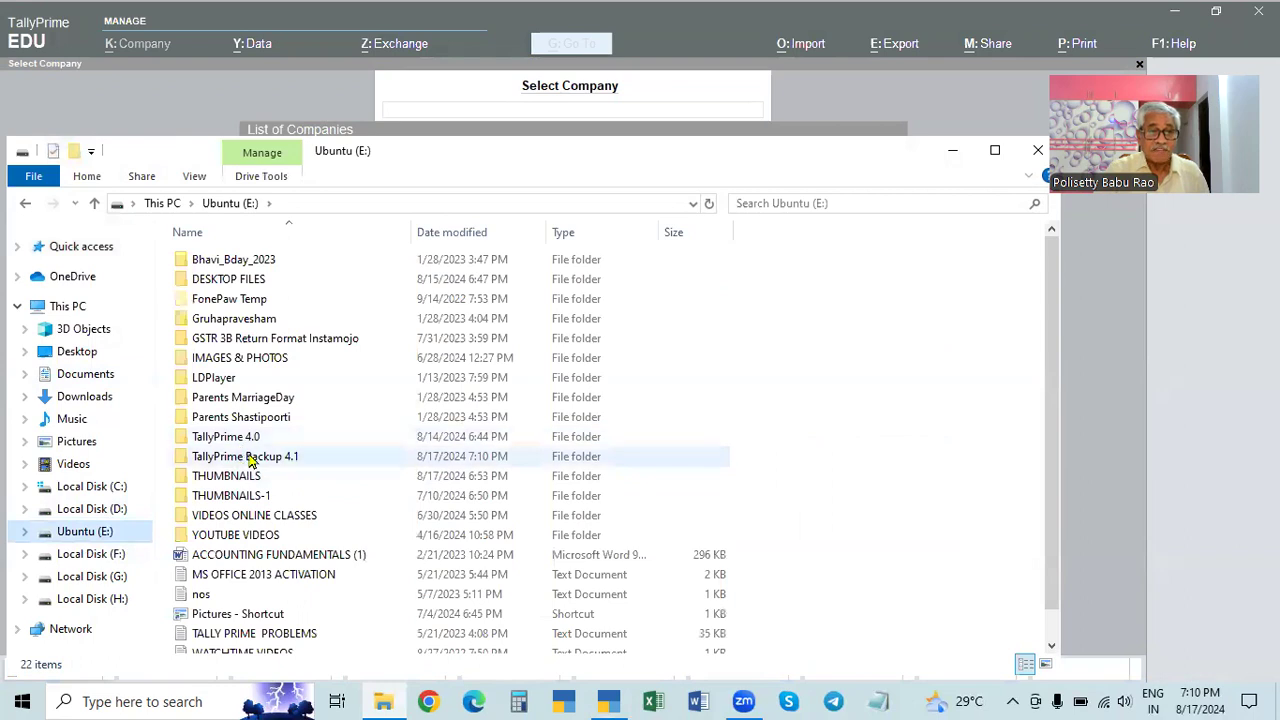
right_click(778, 399)
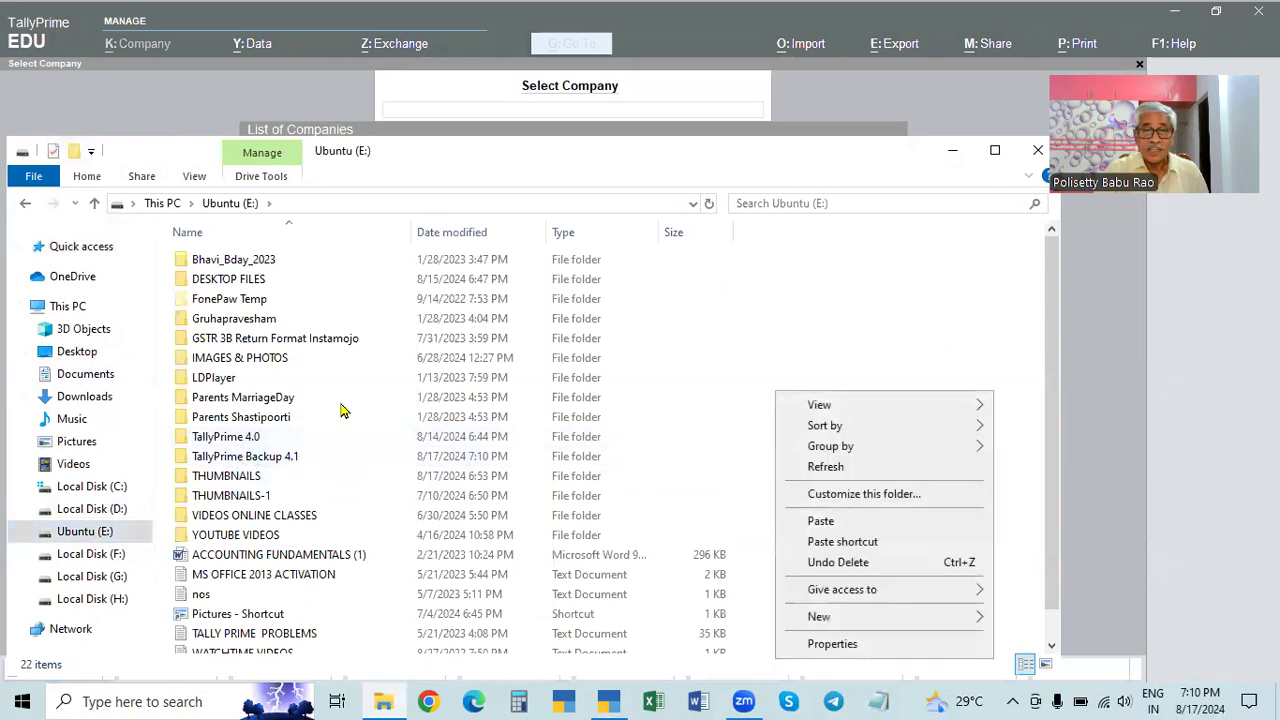
mouse_move(826, 618)
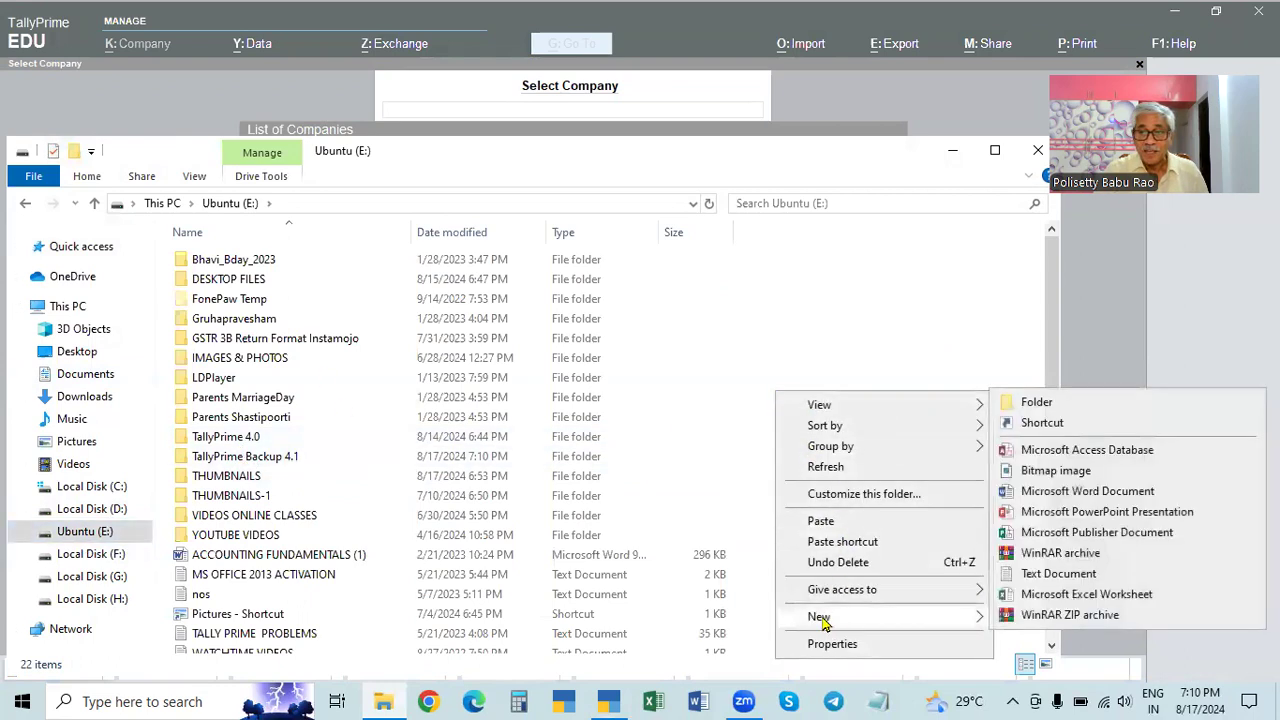
click(1038, 403)
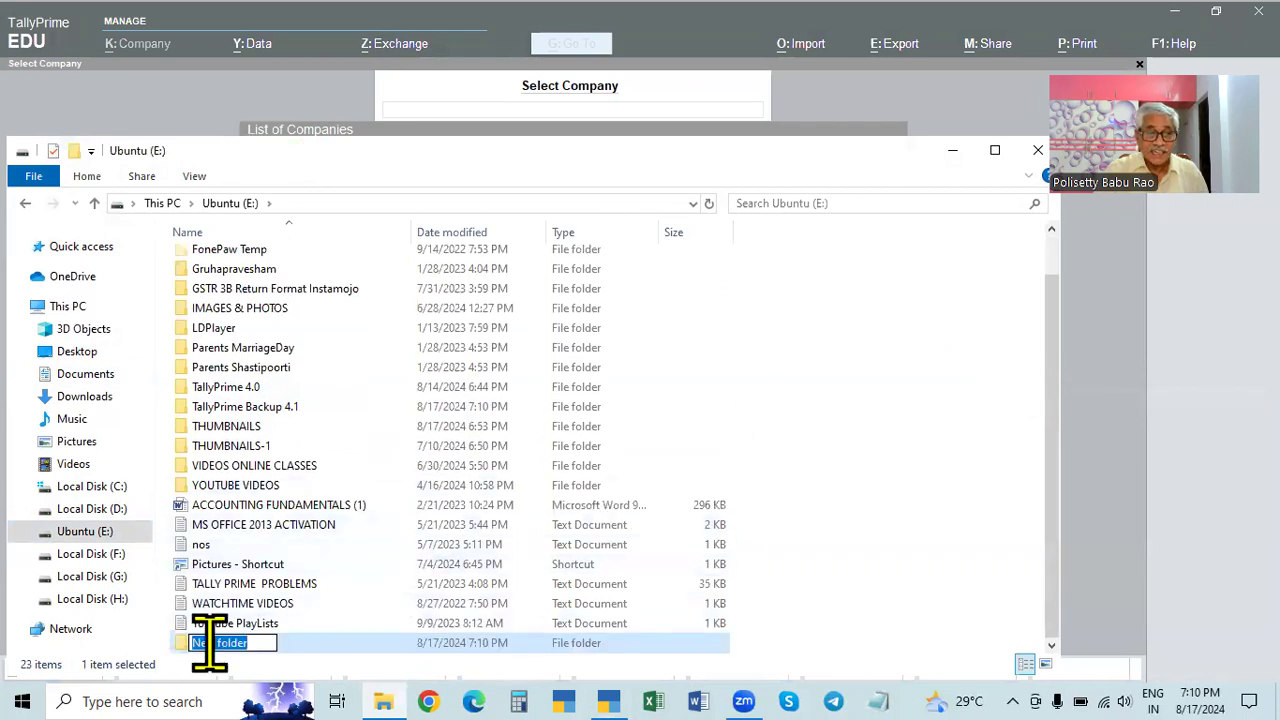
key(Return)
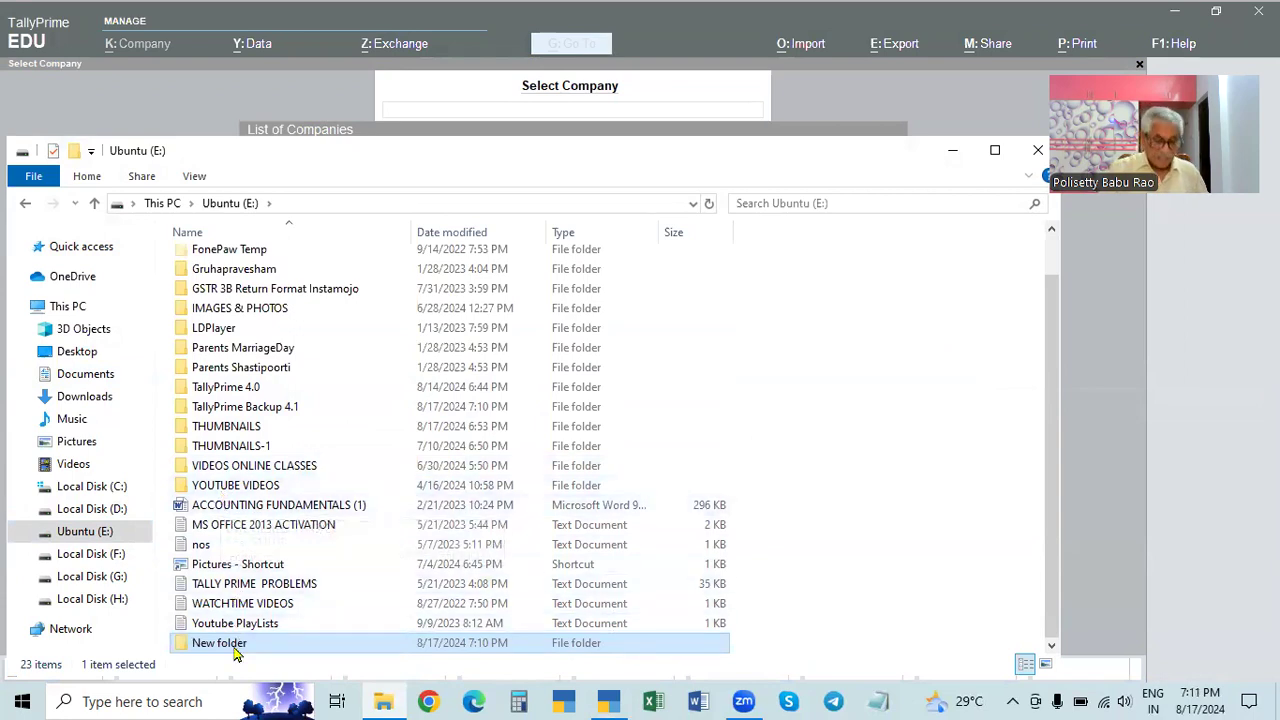
Delete the new folder from Ubuntu (E:), select the TallyPrime Backup 4.1 folder instead, and close File Explorer
key(Delete)
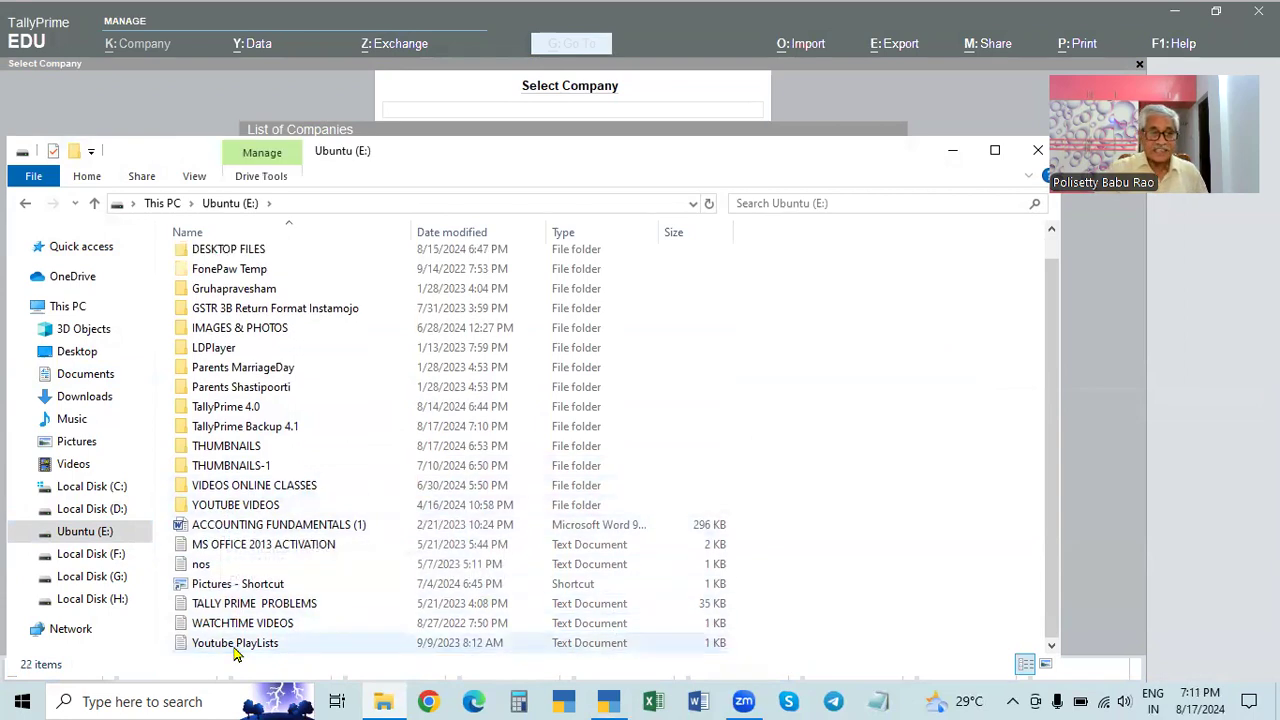
click(253, 432)
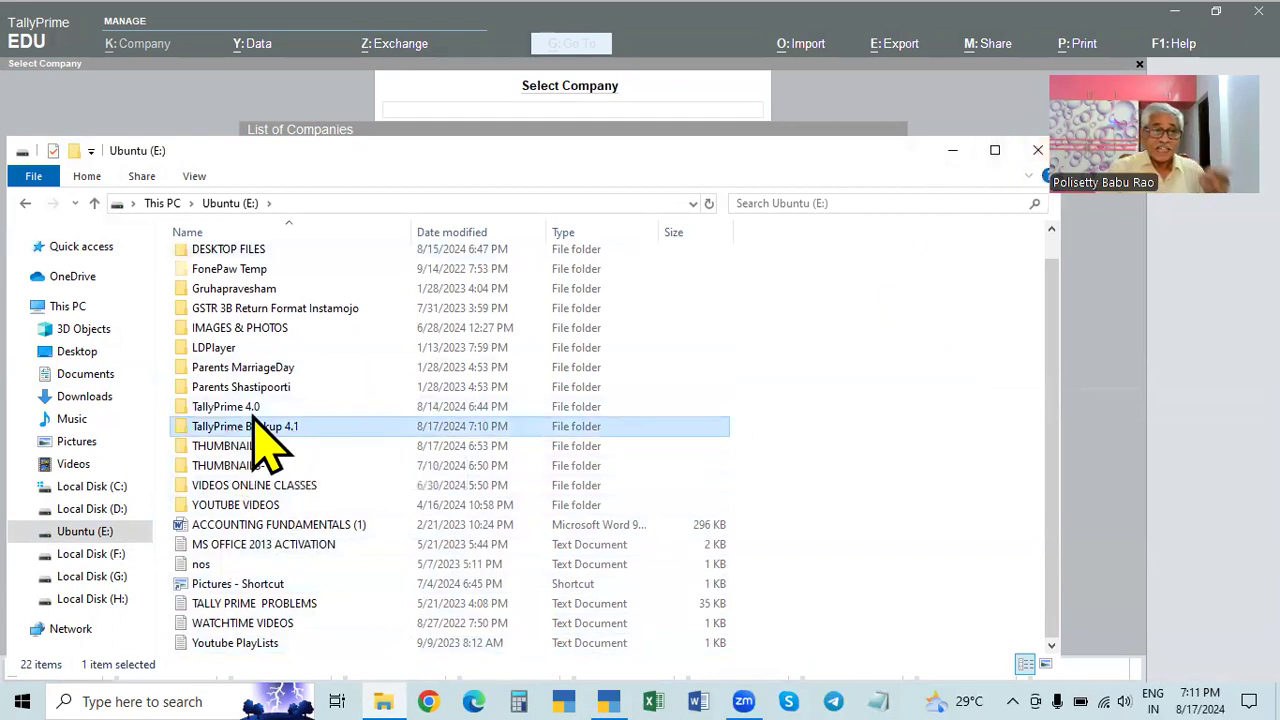
click(1038, 150)
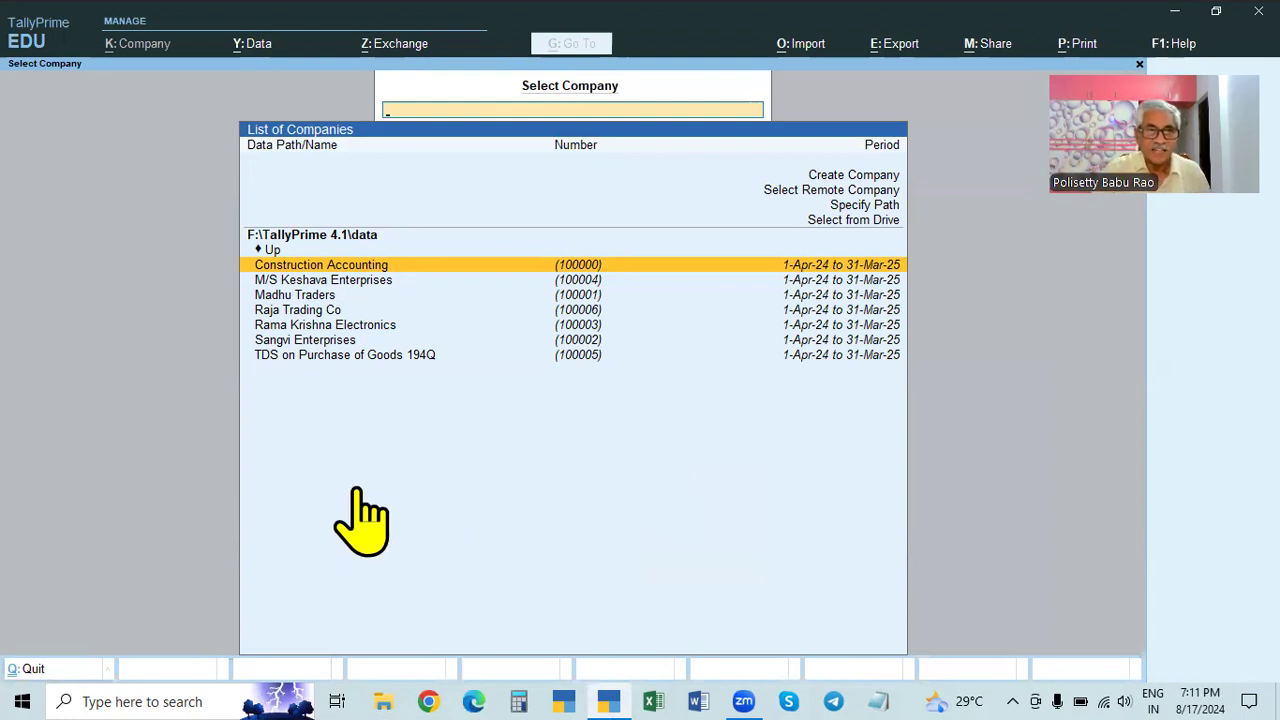
Start a company data backup and choose E:\TallyPrime Backup 4.1 as the destination path by browsing the drives
click(254, 48)
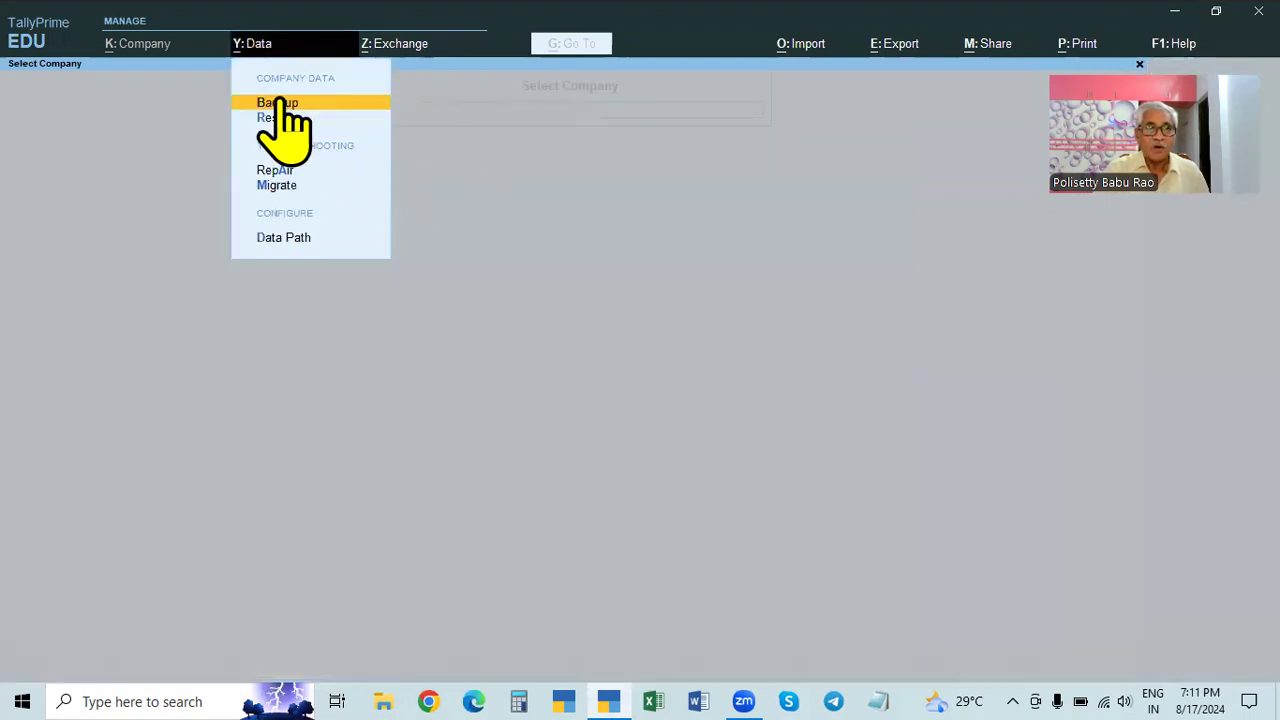
click(280, 104)
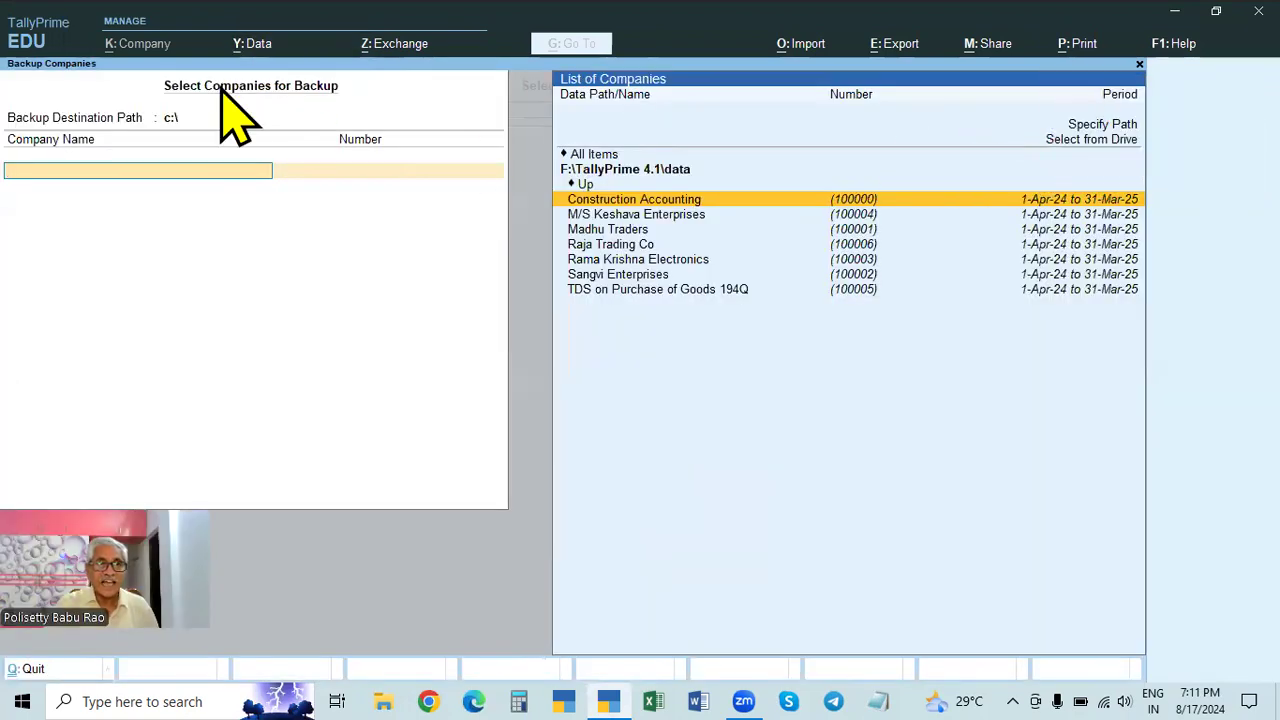
key(BackSpace)
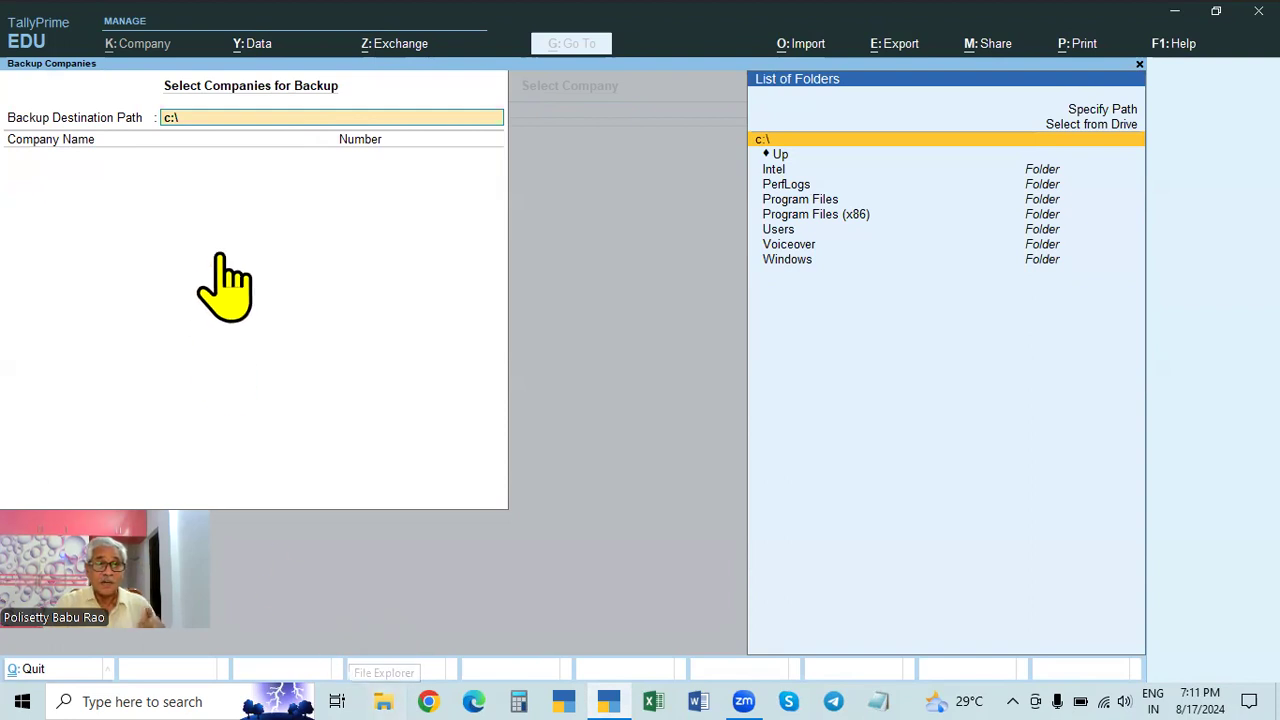
click(1099, 130)
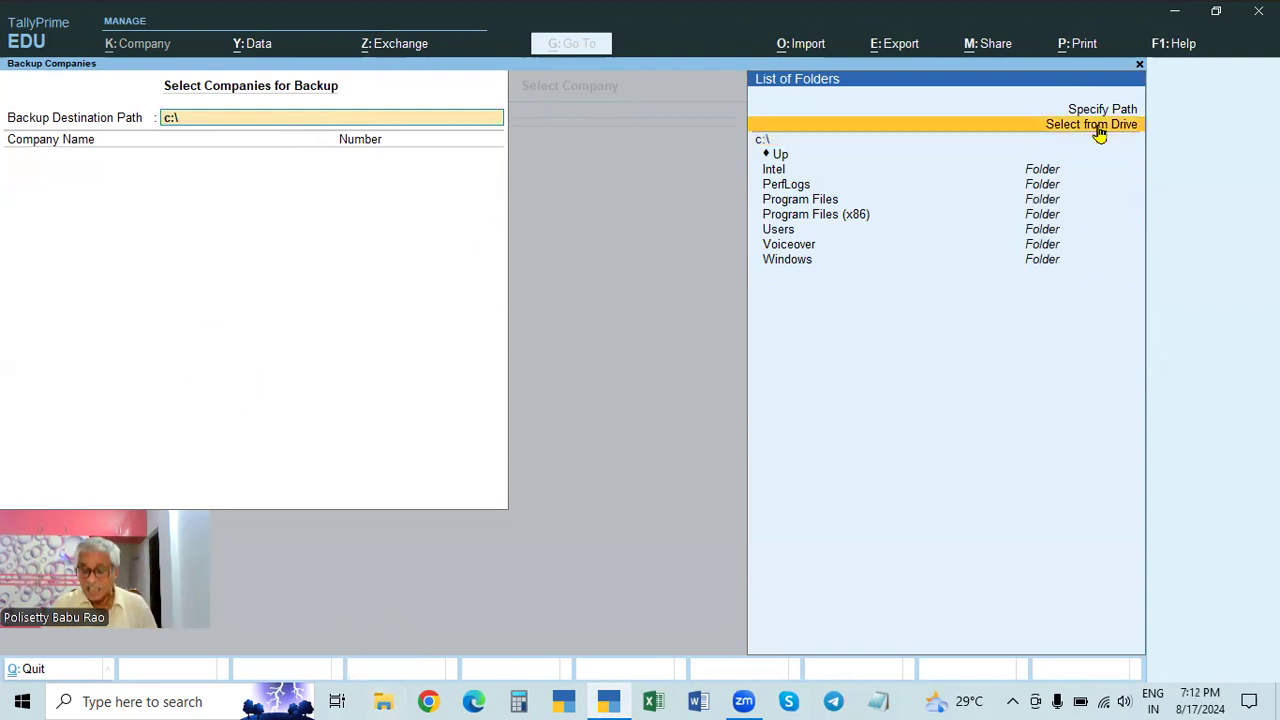
click(1099, 130)
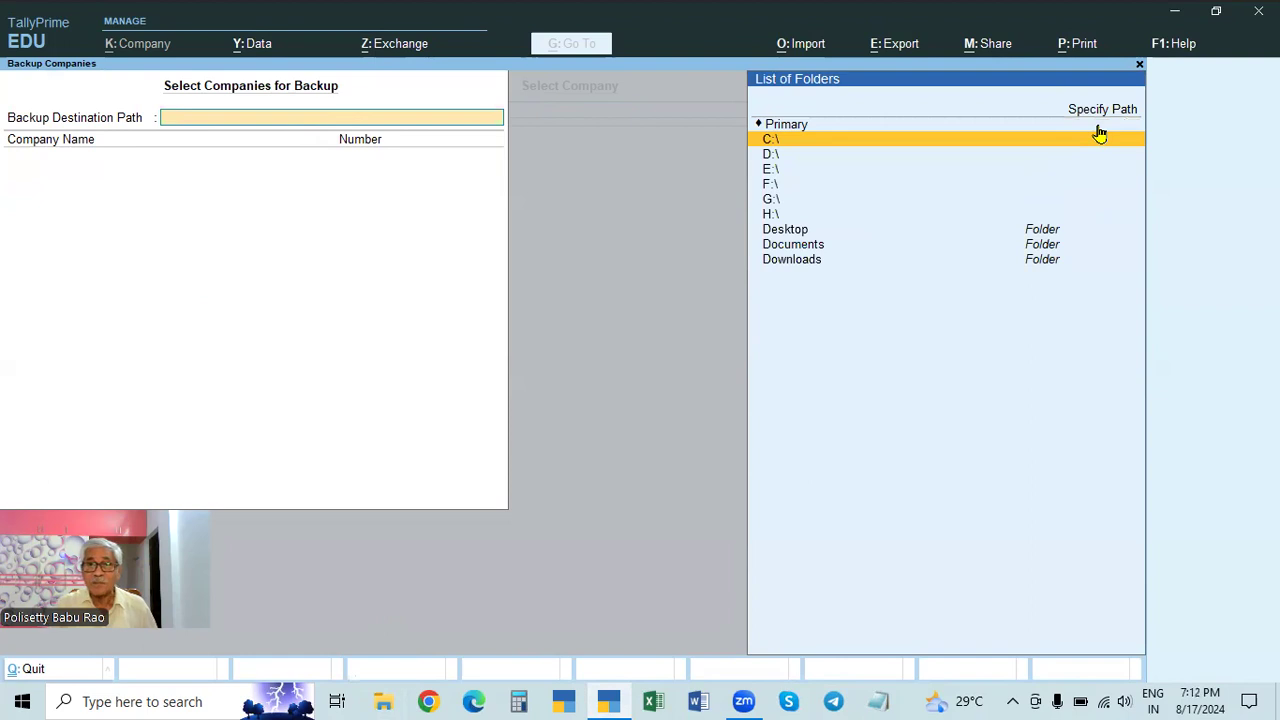
click(771, 170)
click(771, 170)
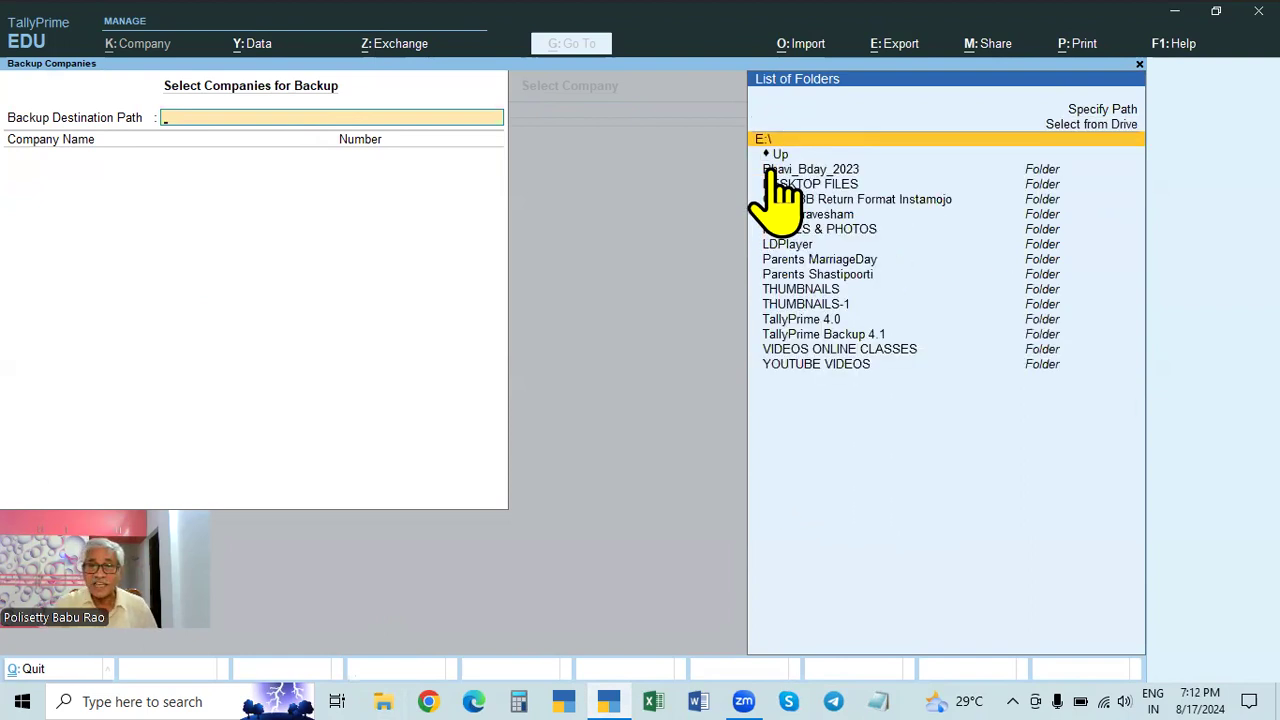
click(860, 336)
click(860, 336)
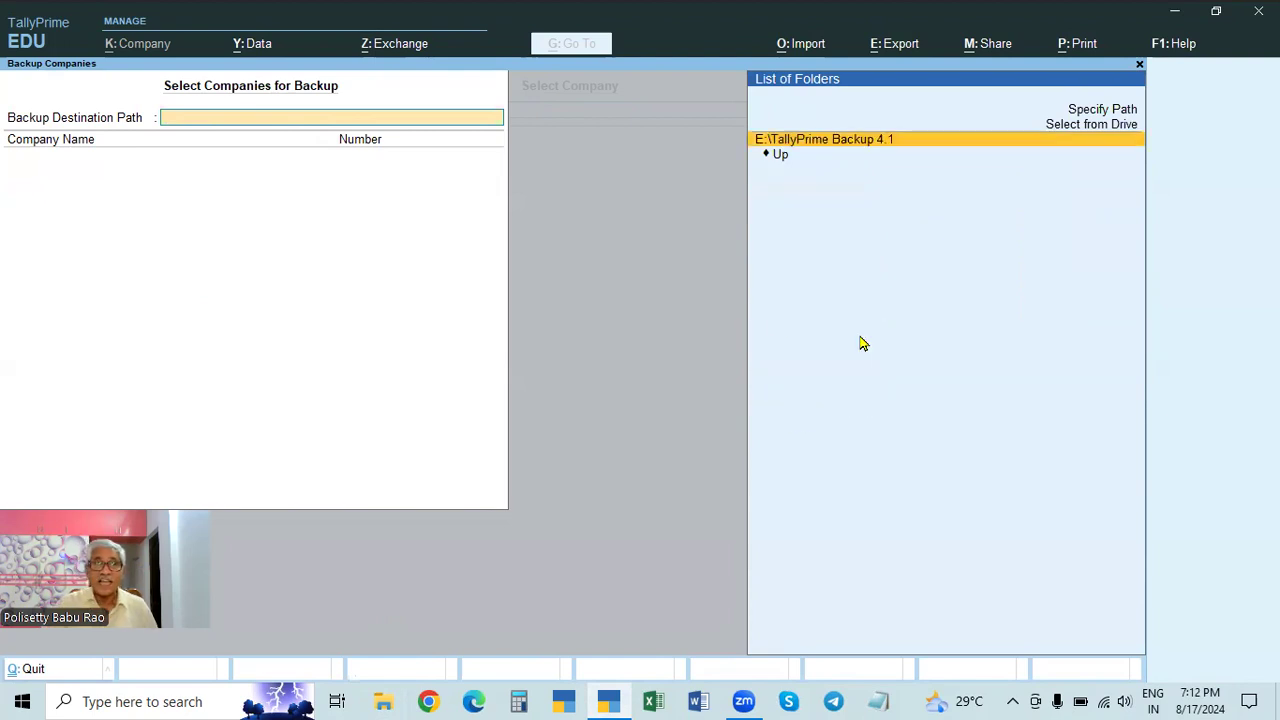
click(851, 139)
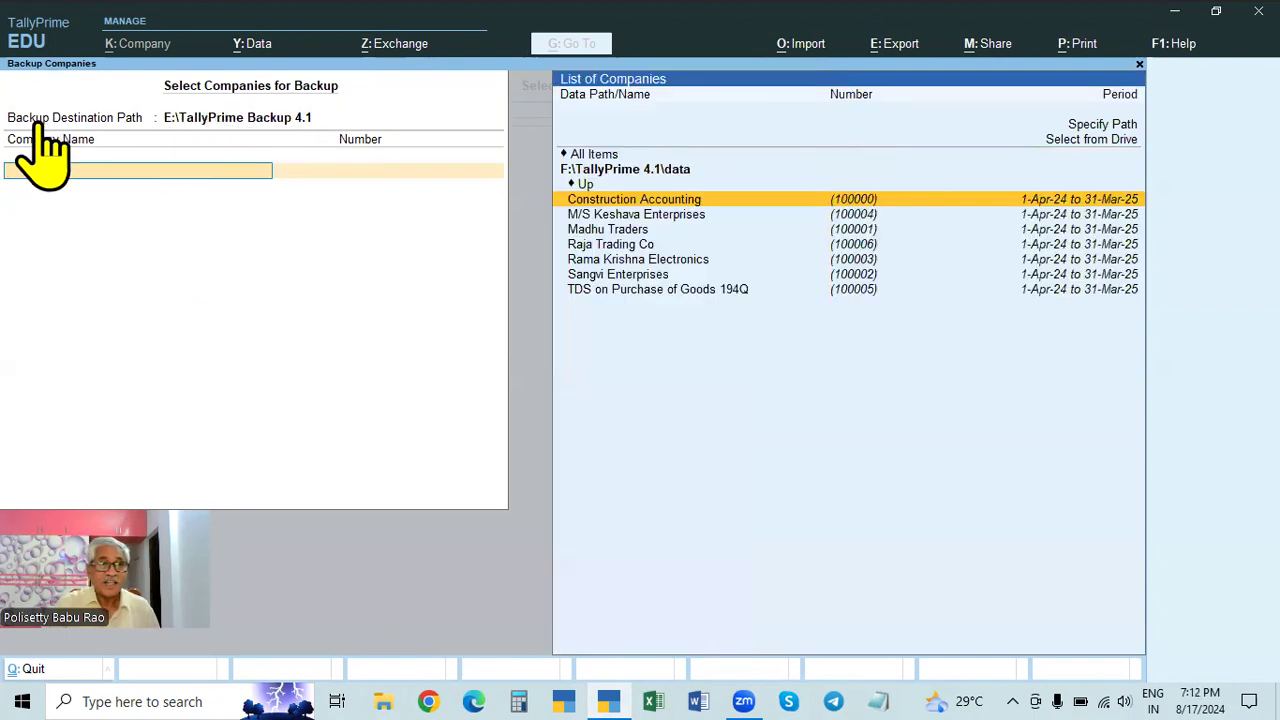
Clear the backup destination path and leave the company backup screen
click(238, 120)
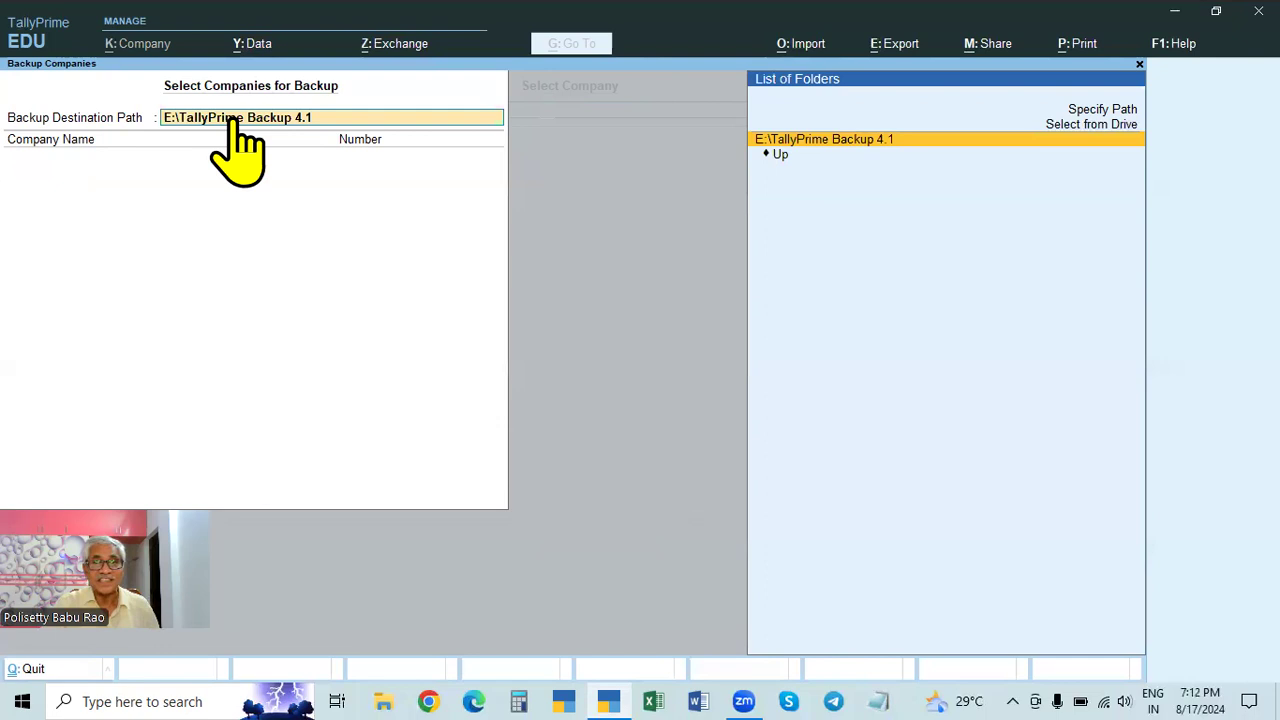
key(BackSpace)
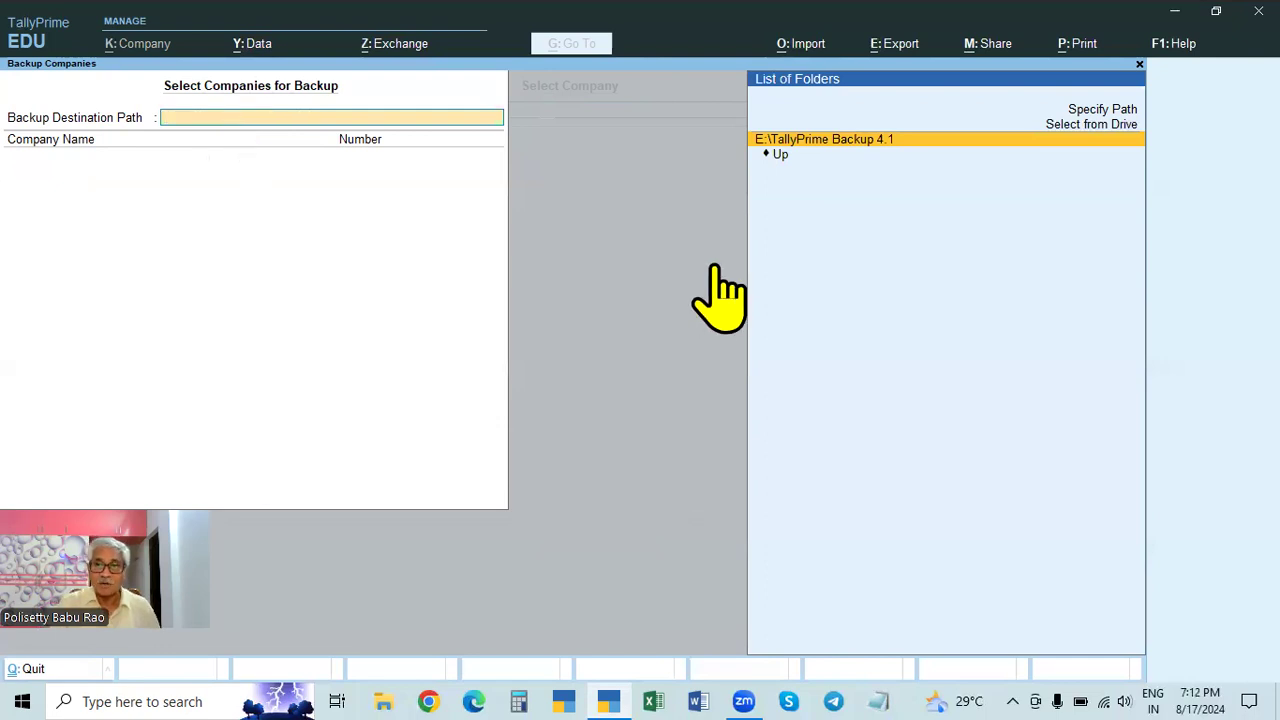
key(Escape)
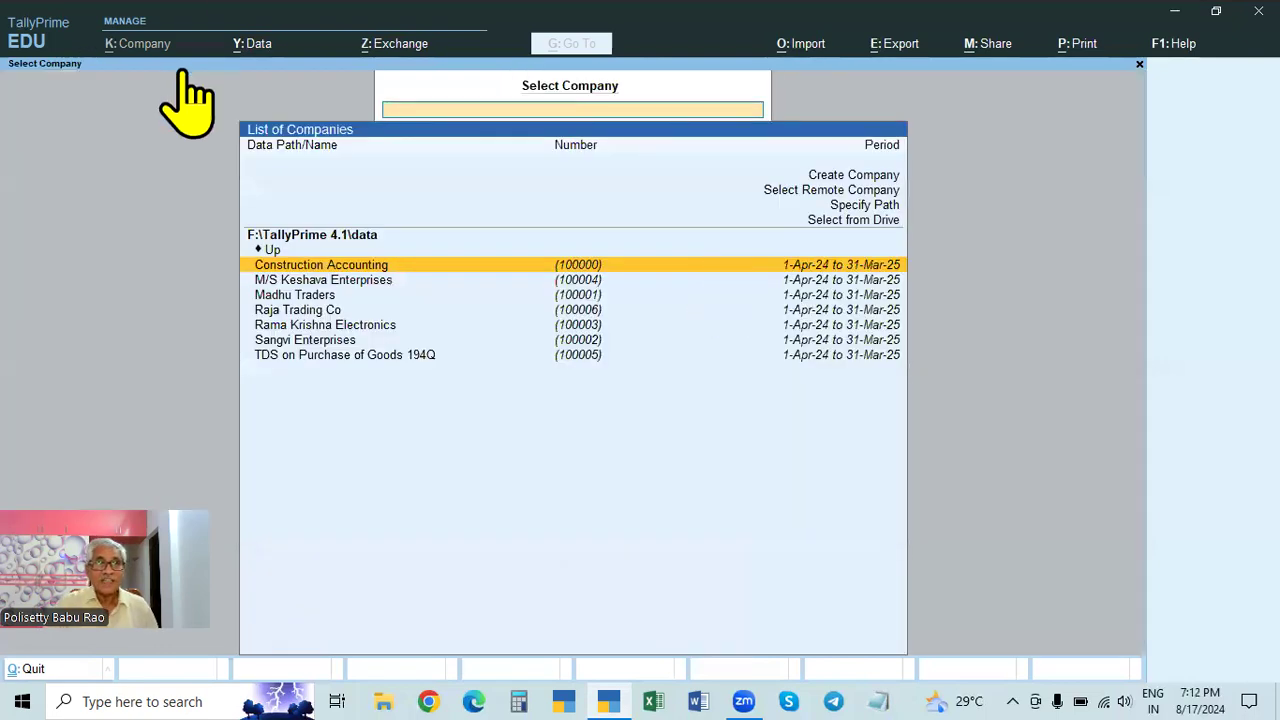
Start the company data backup again and open its destination path for editing
click(252, 45)
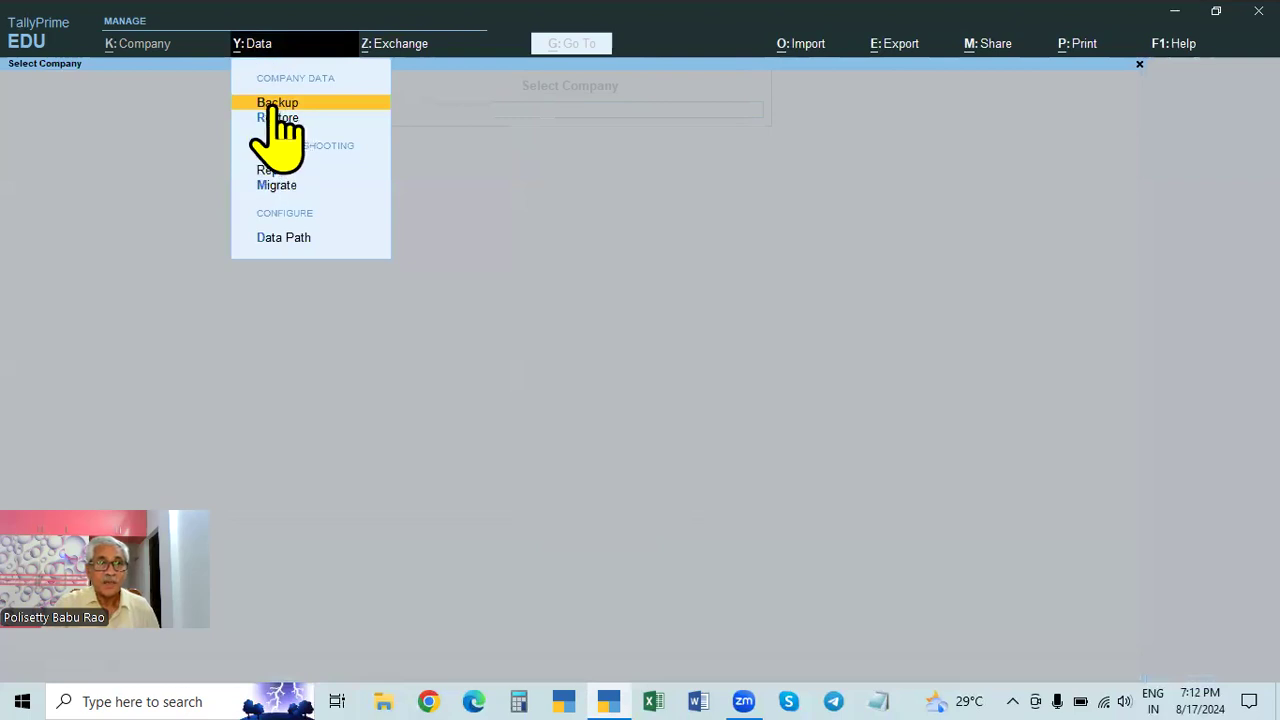
click(276, 104)
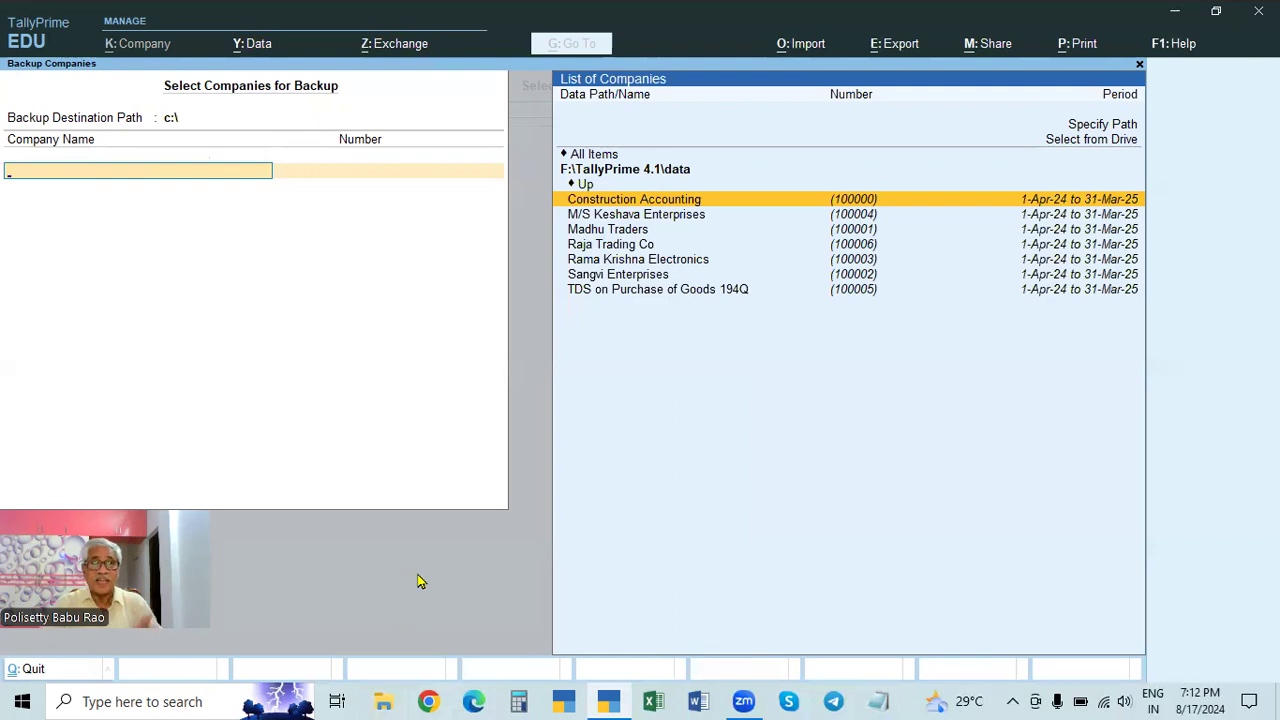
click(174, 118)
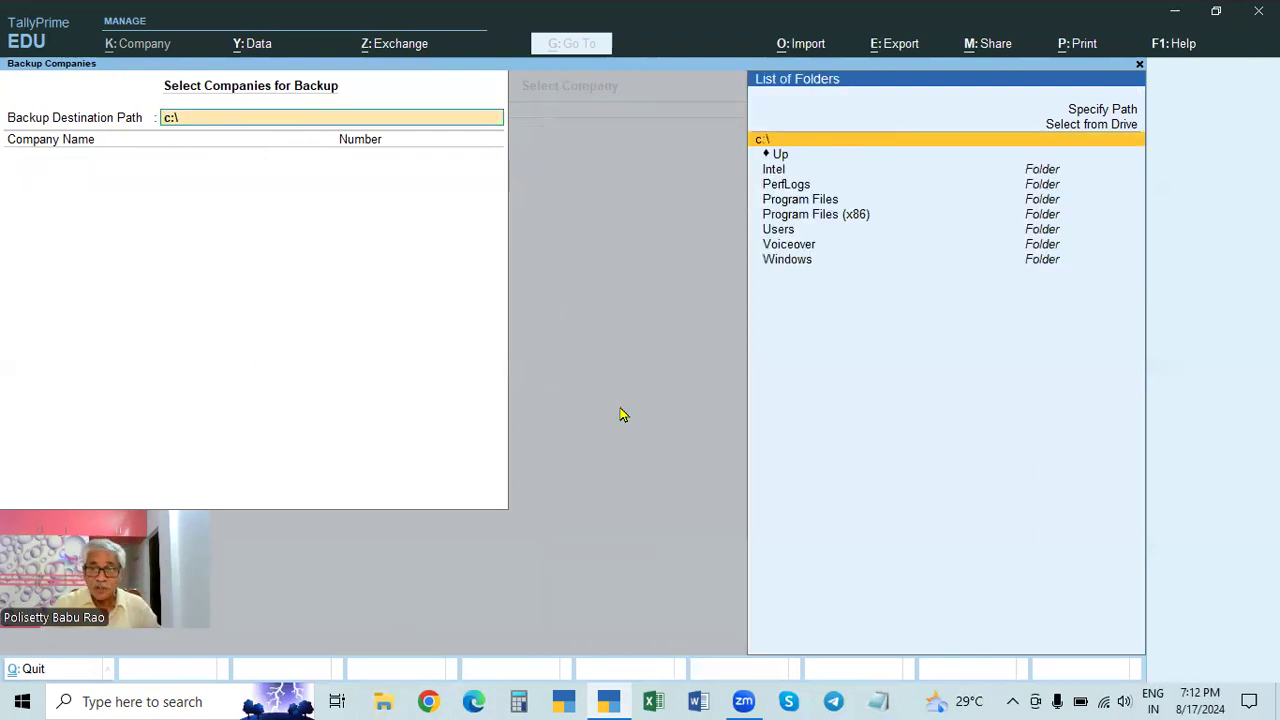
click(1104, 115)
click(1105, 114)
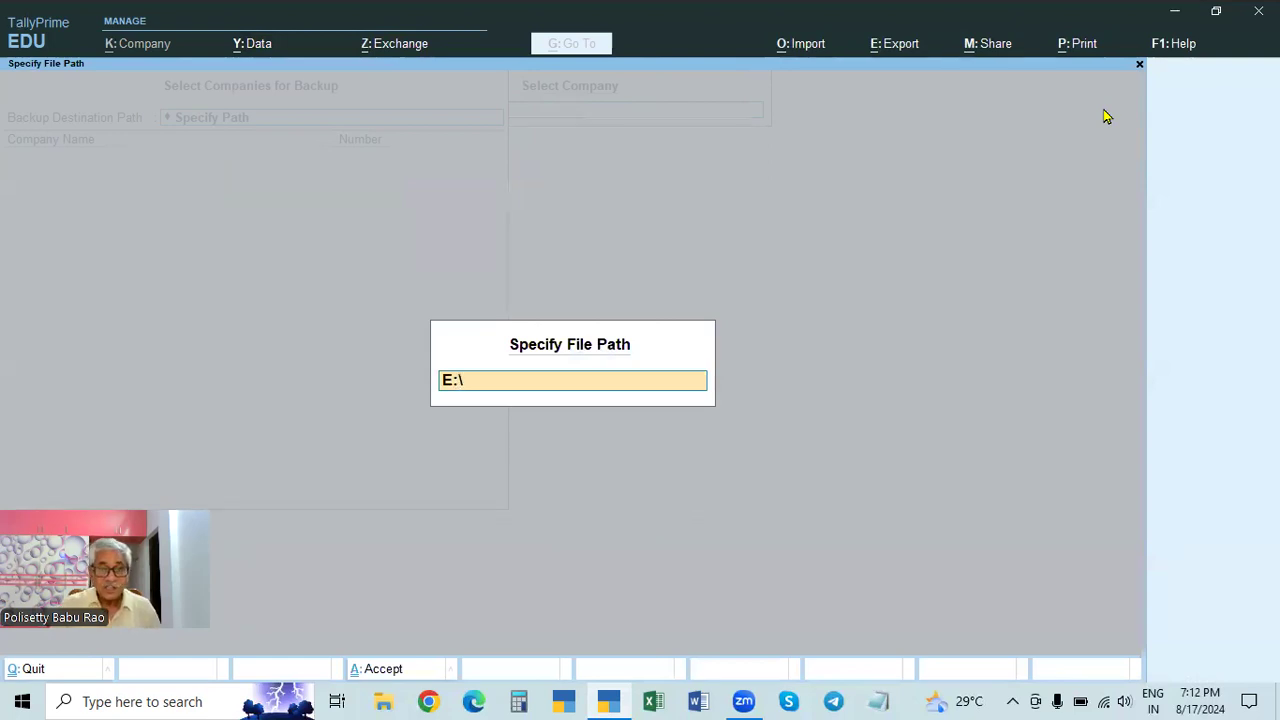
key(BackSpace)
key(BackSpace)
key(BackSpace)
key(Escape)
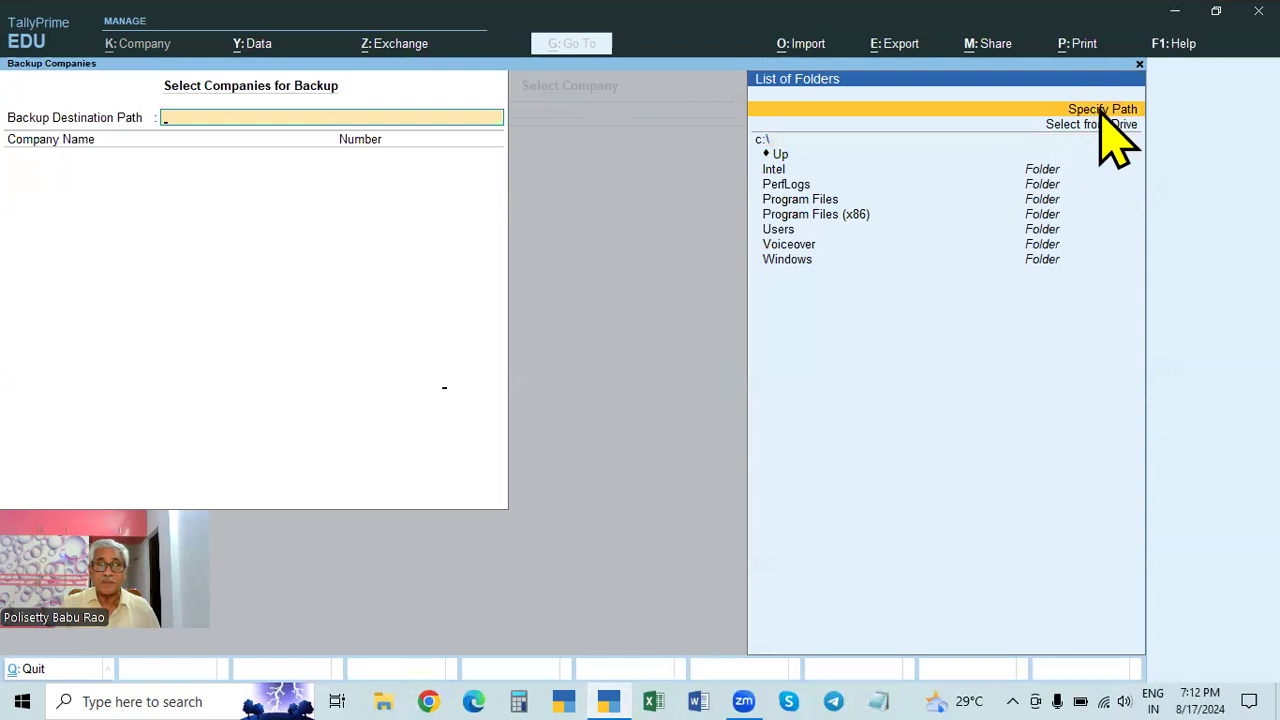
Specify E:\TallyPrime Backup 4.1 as the file path and accept it as the backup destination
click(1100, 111)
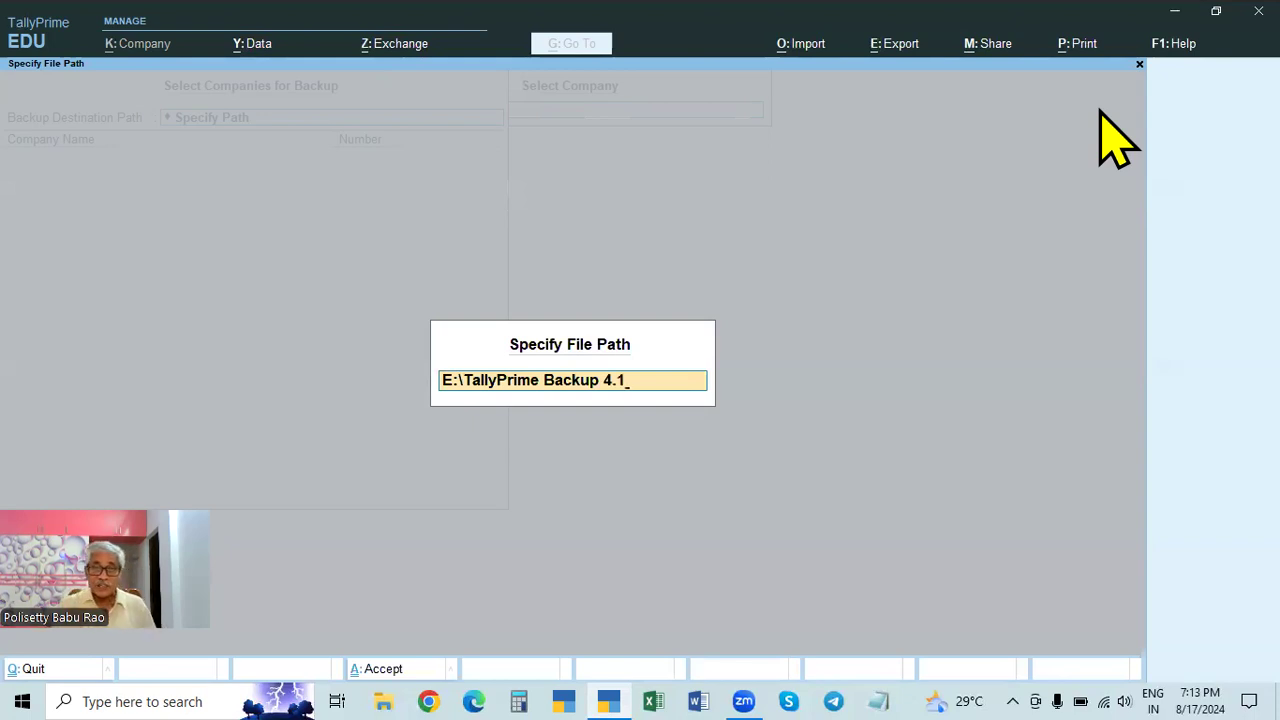
key(Return)
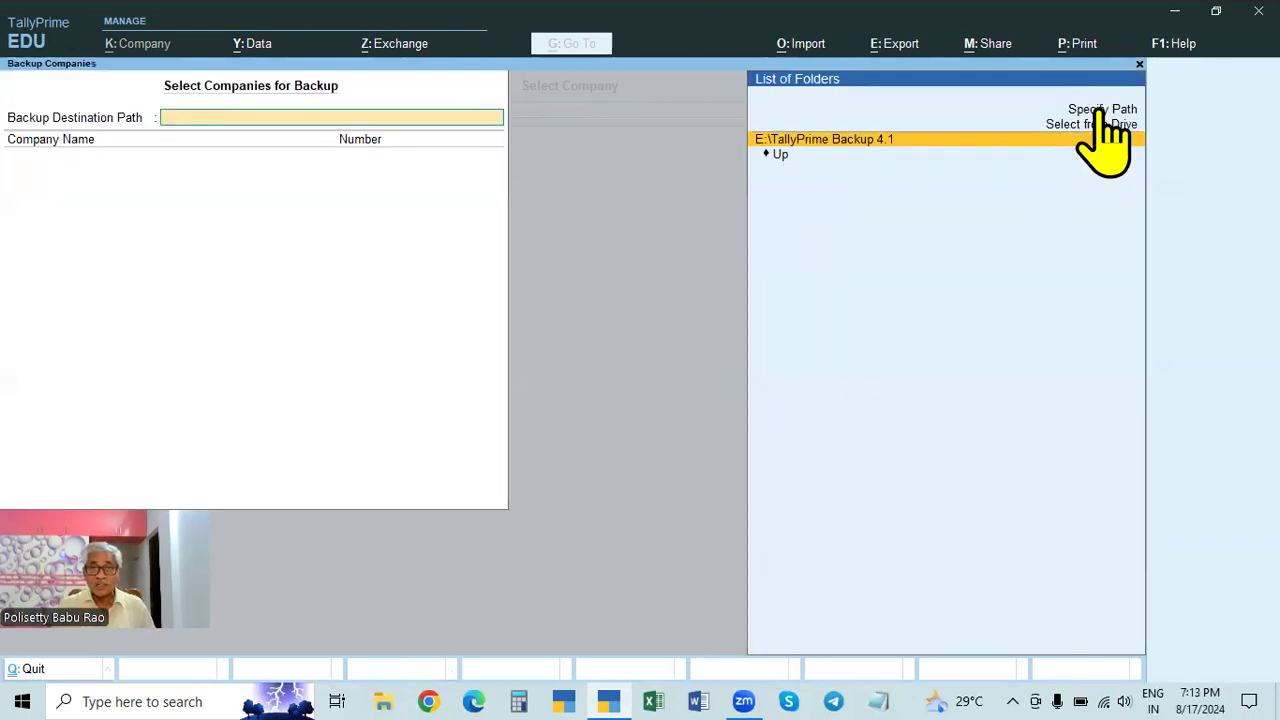
click(866, 141)
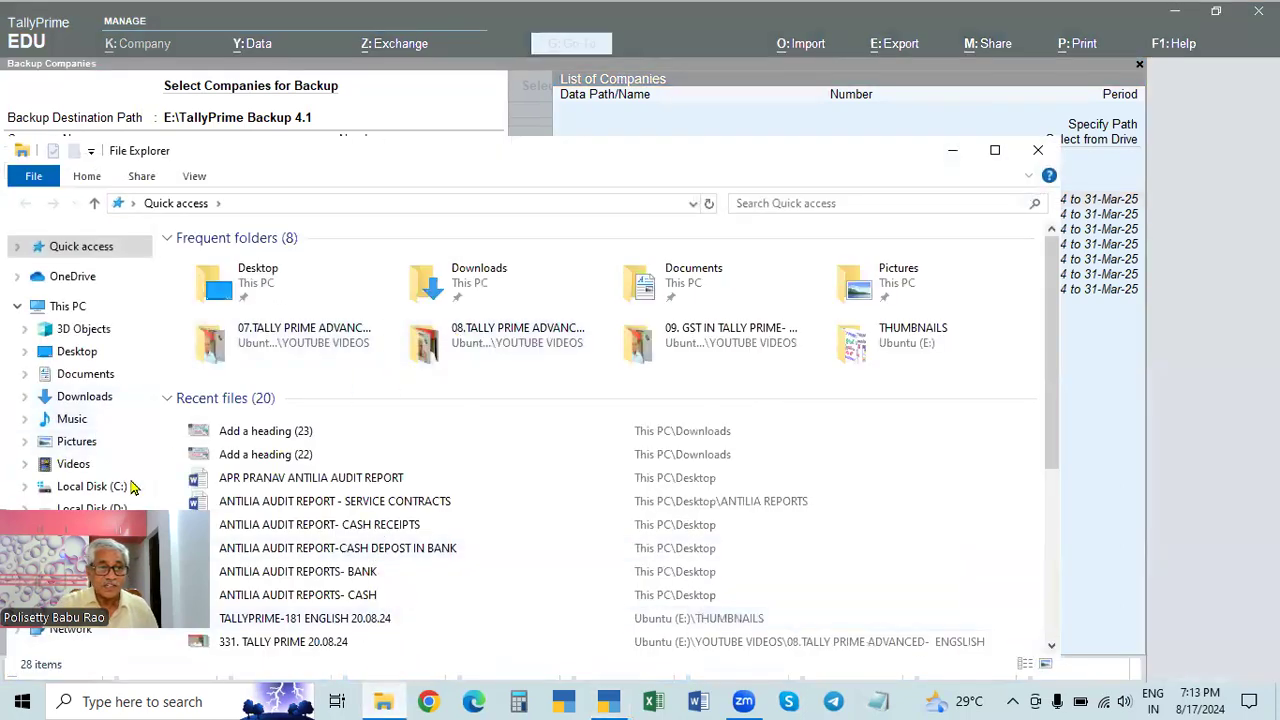
Locate the TallyPrime Backup 4.1 folder on Ubuntu (E:) in File Explorer to check the destination path, and close the window
click(80, 532)
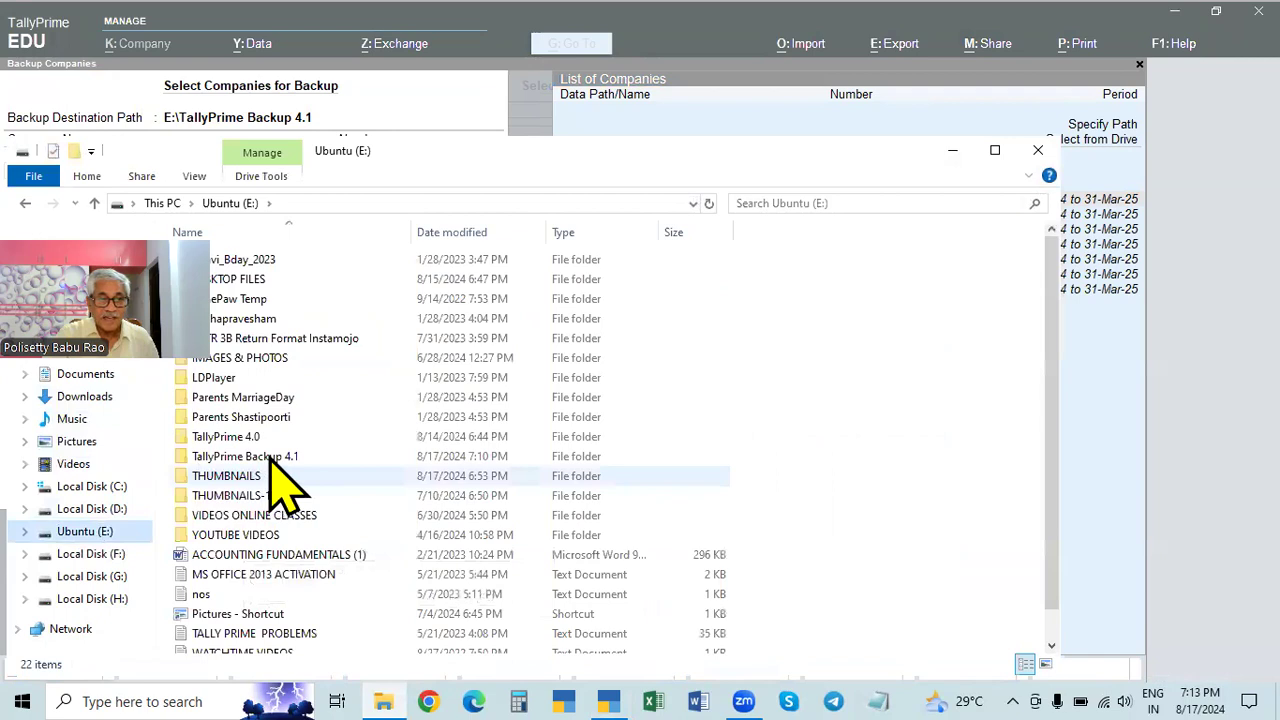
scroll(300, 510, down, 1)
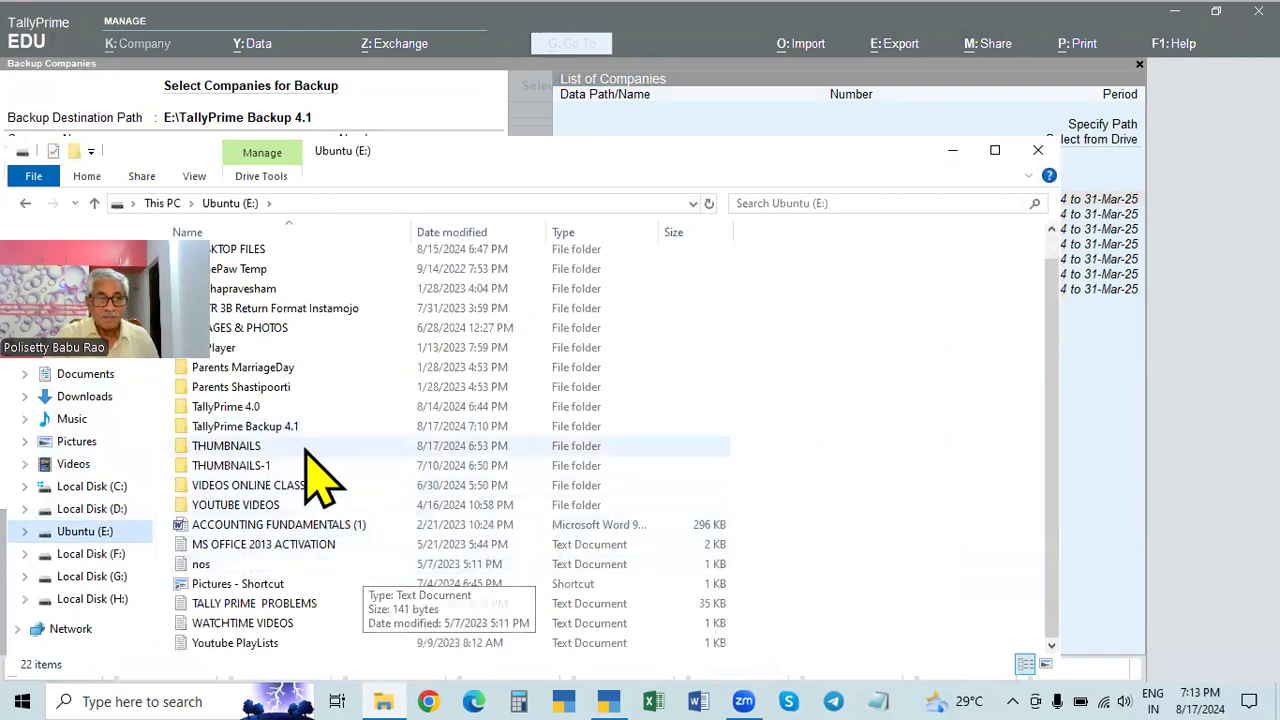
click(280, 426)
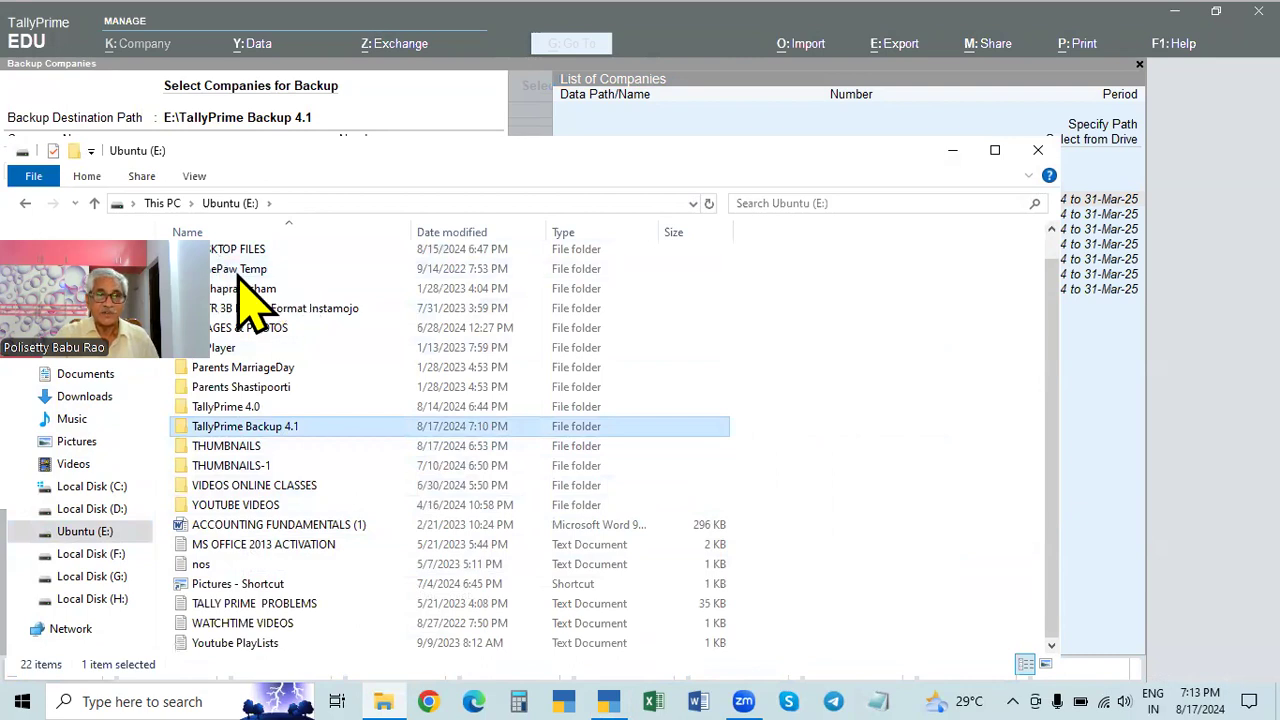
click(1038, 150)
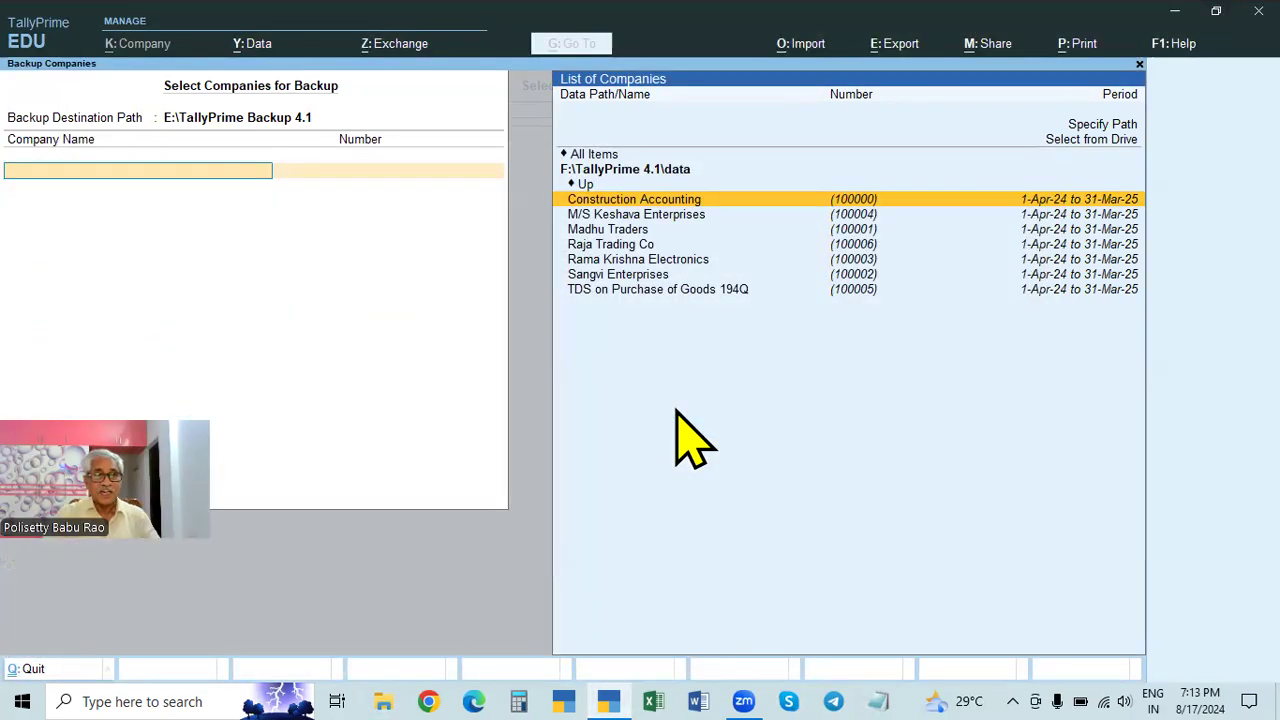
Browse the backup's company list to drive E:\ and decline quitting the backup screen
click(1107, 142)
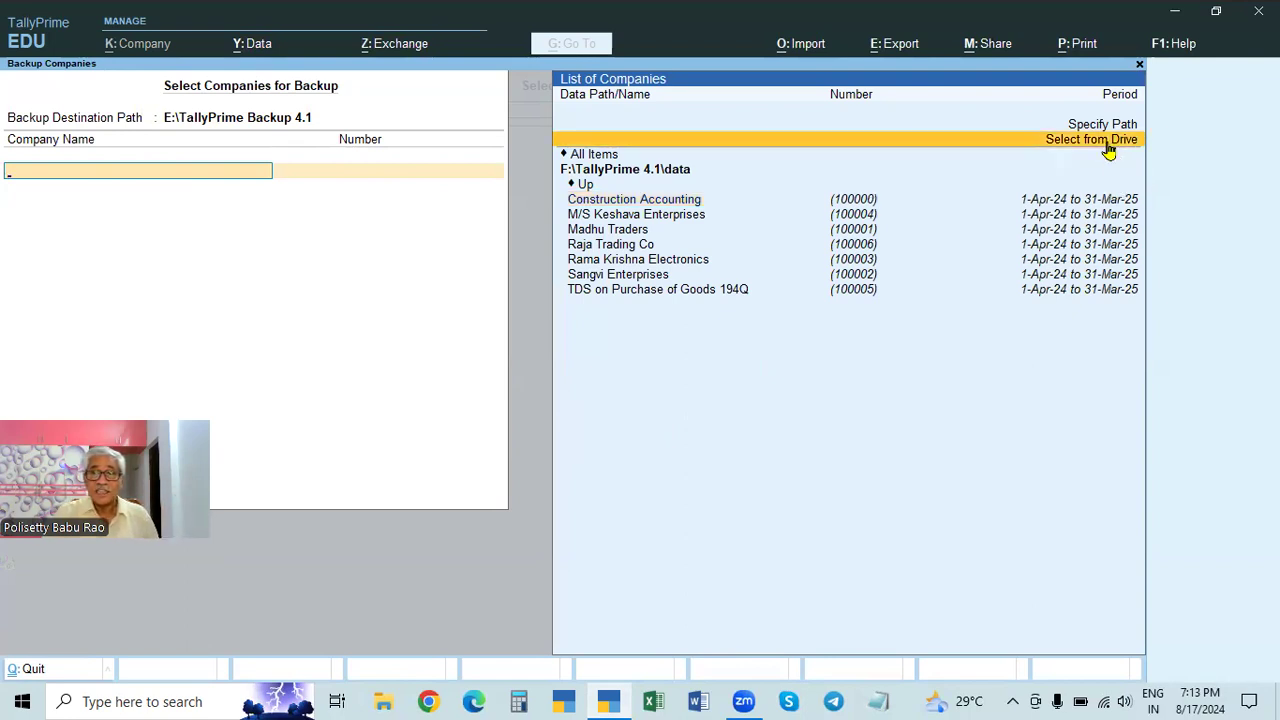
click(1108, 146)
click(577, 200)
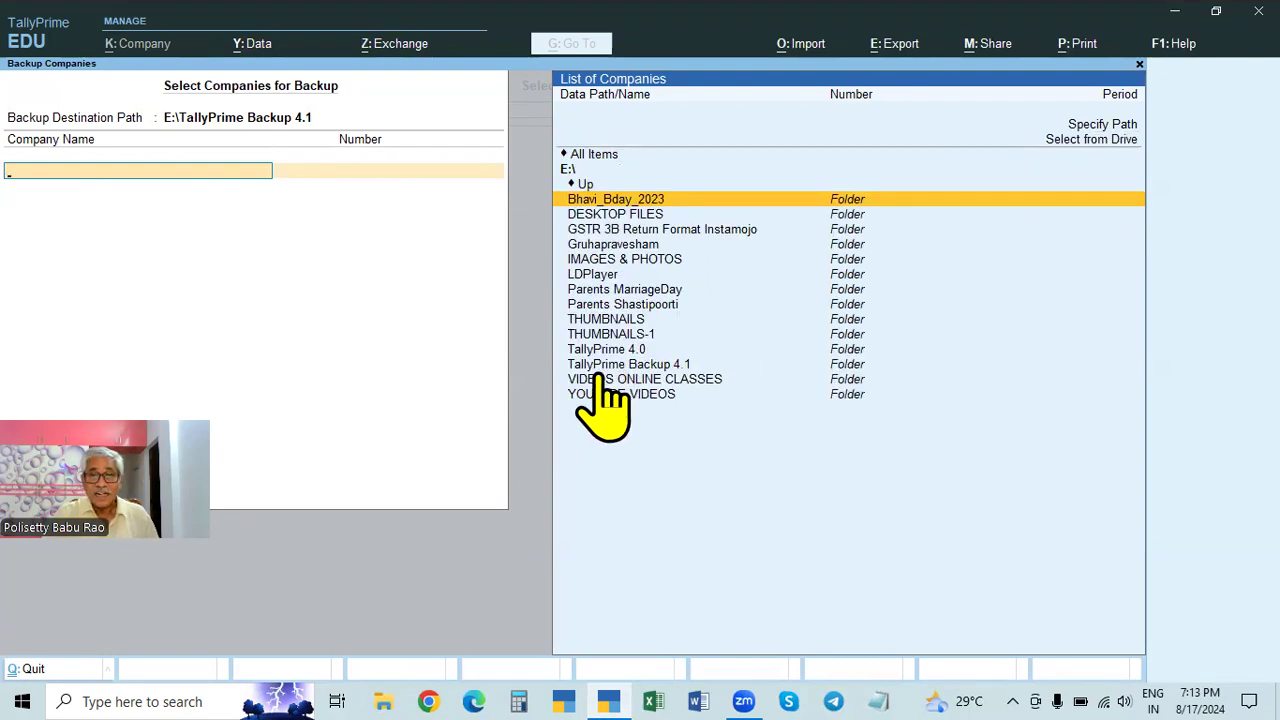
key(Escape)
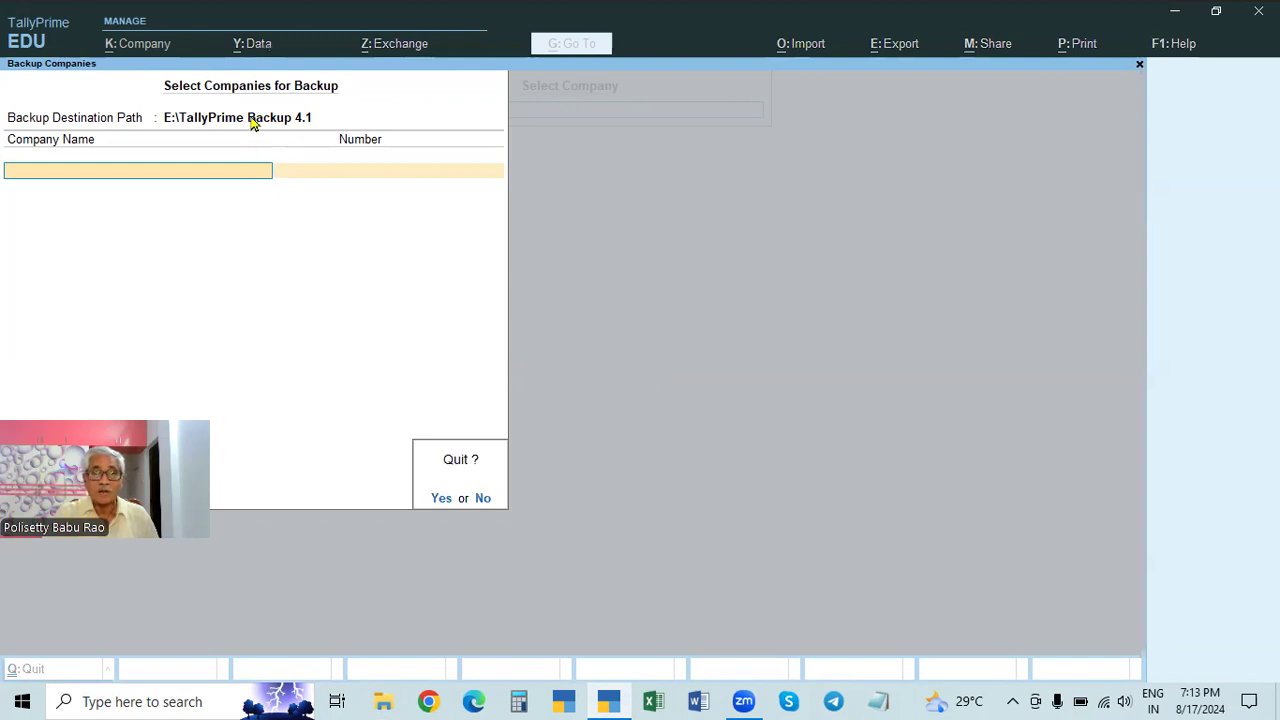
key(n)
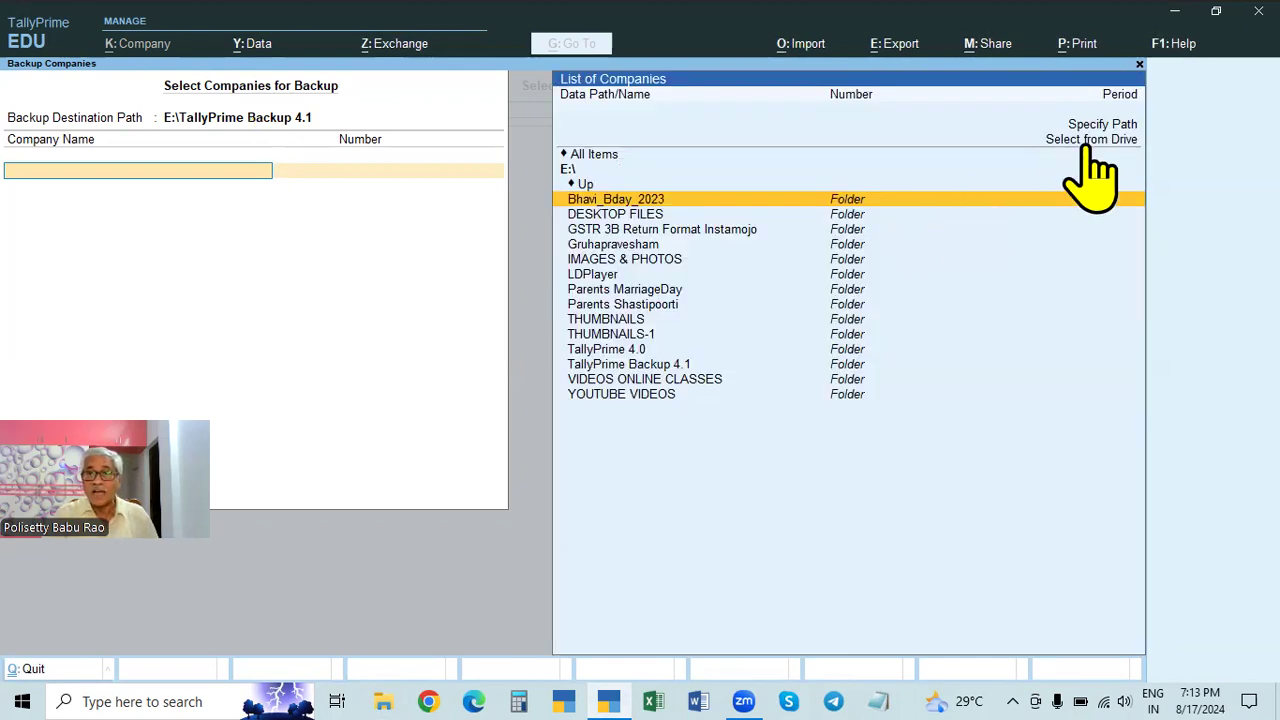
Reopen the backup destination path and select E:\TallyPrime Backup 4.1 as the destination again
click(228, 120)
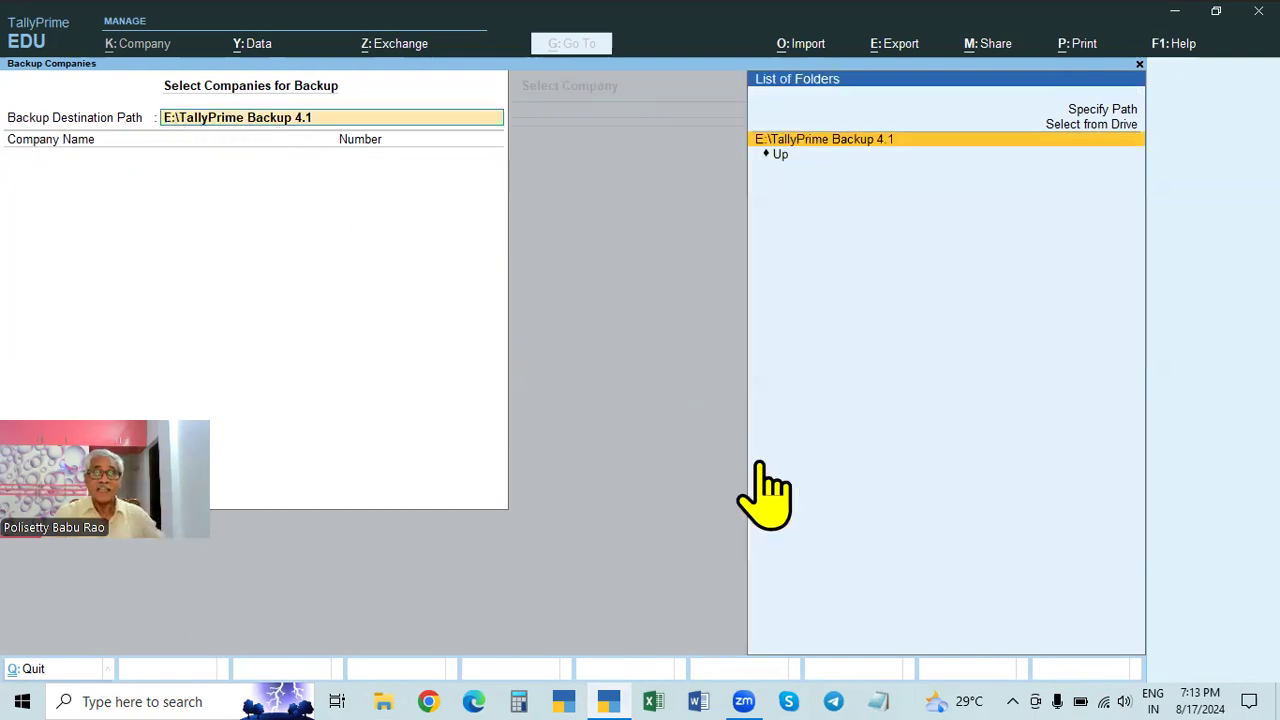
click(1108, 112)
click(1108, 114)
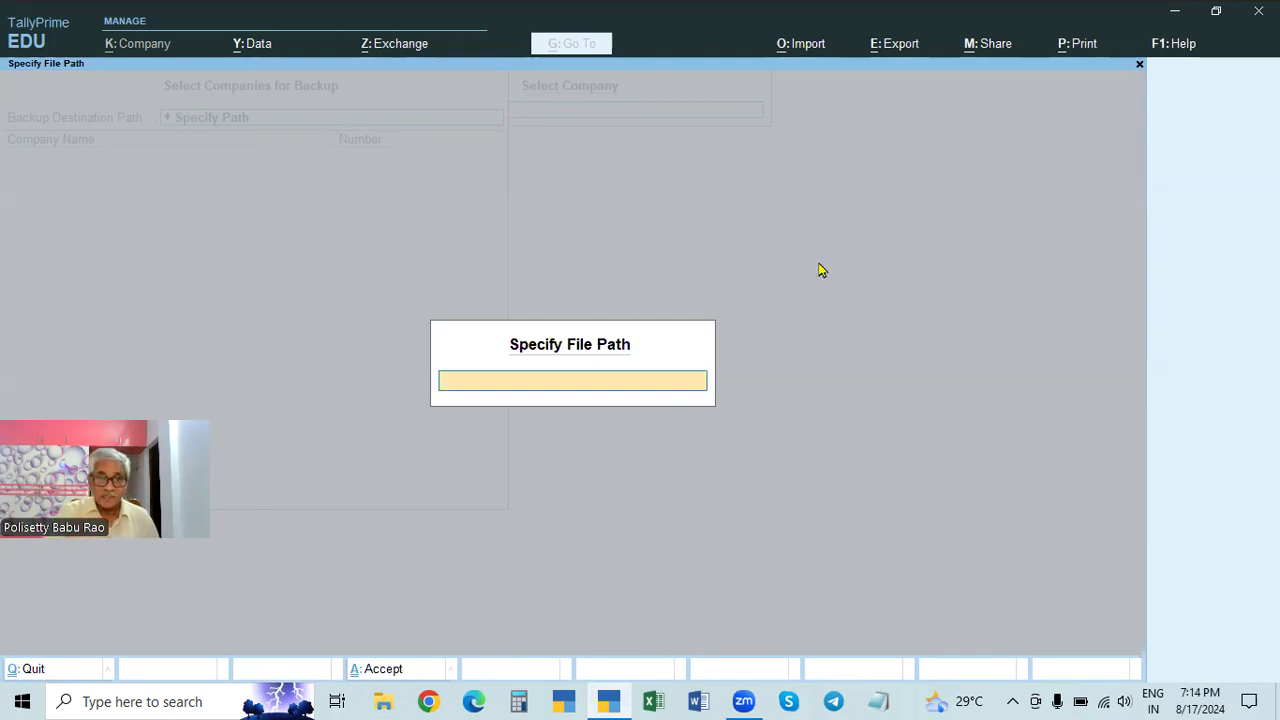
key(Escape)
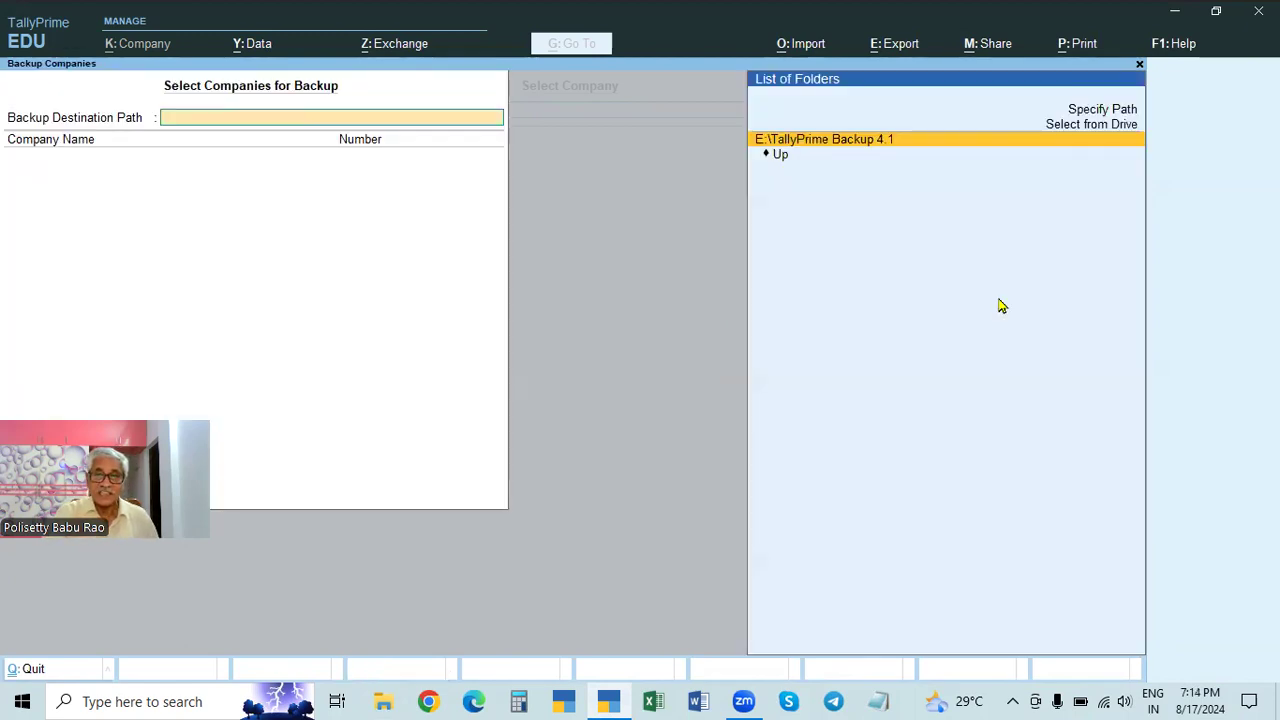
click(845, 142)
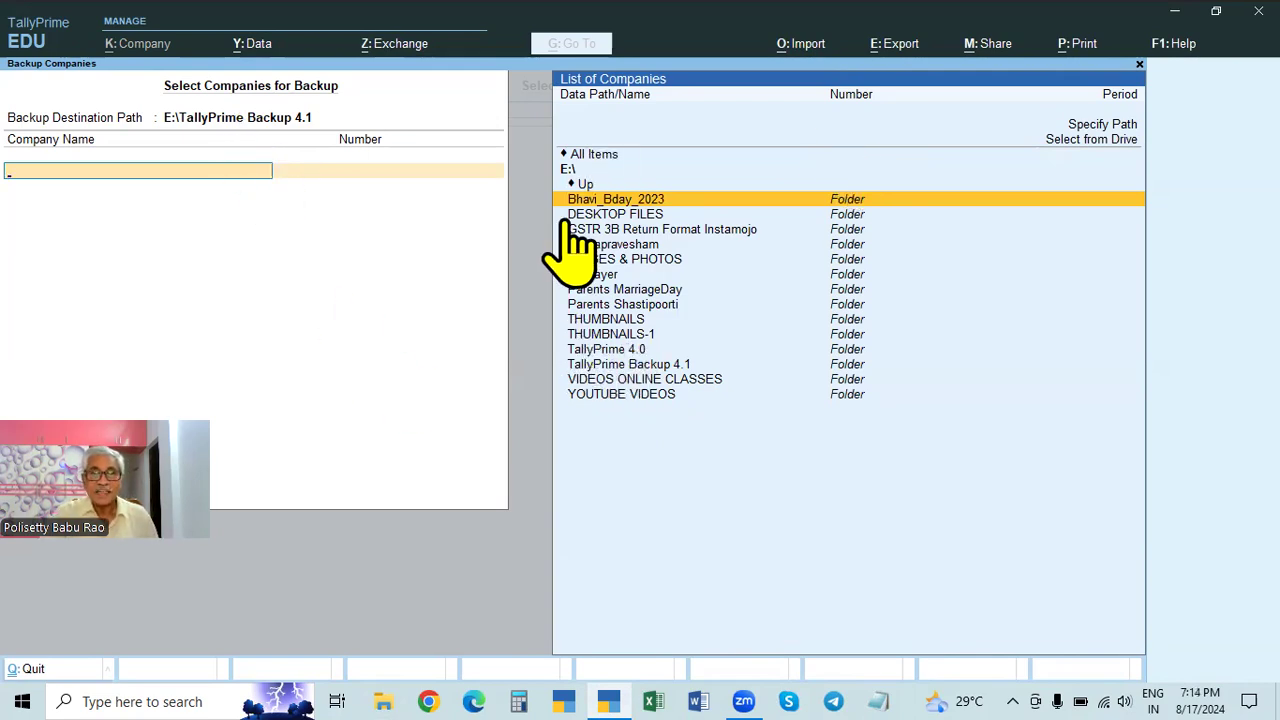
click(238, 117)
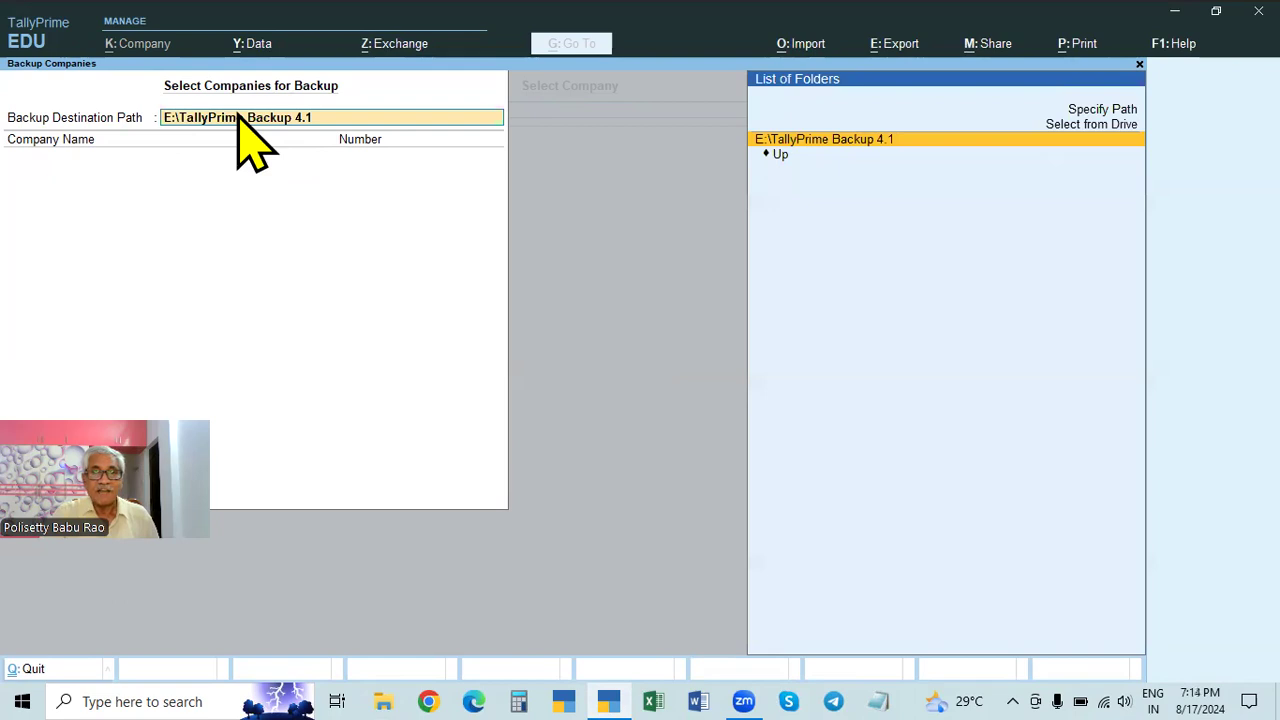
key(Return)
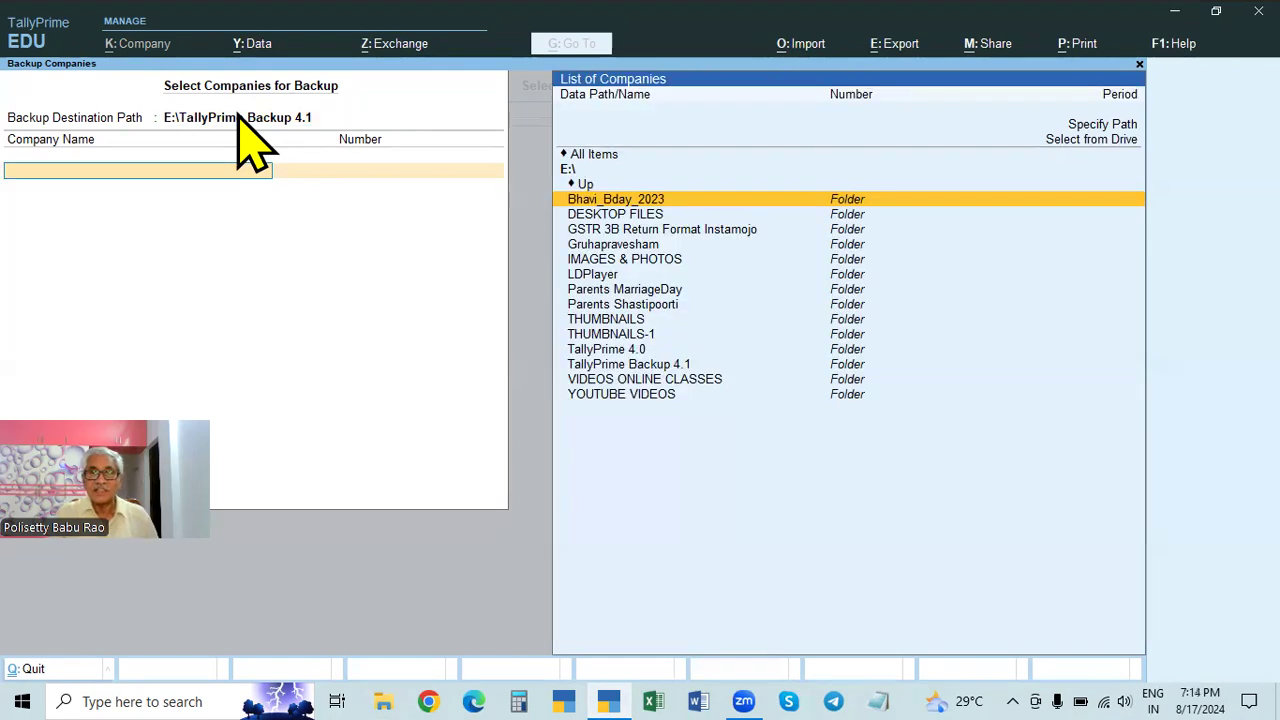
Highlight the TallyPrime Backup 4.1 folder in the company list and leave the backup screen
click(614, 364)
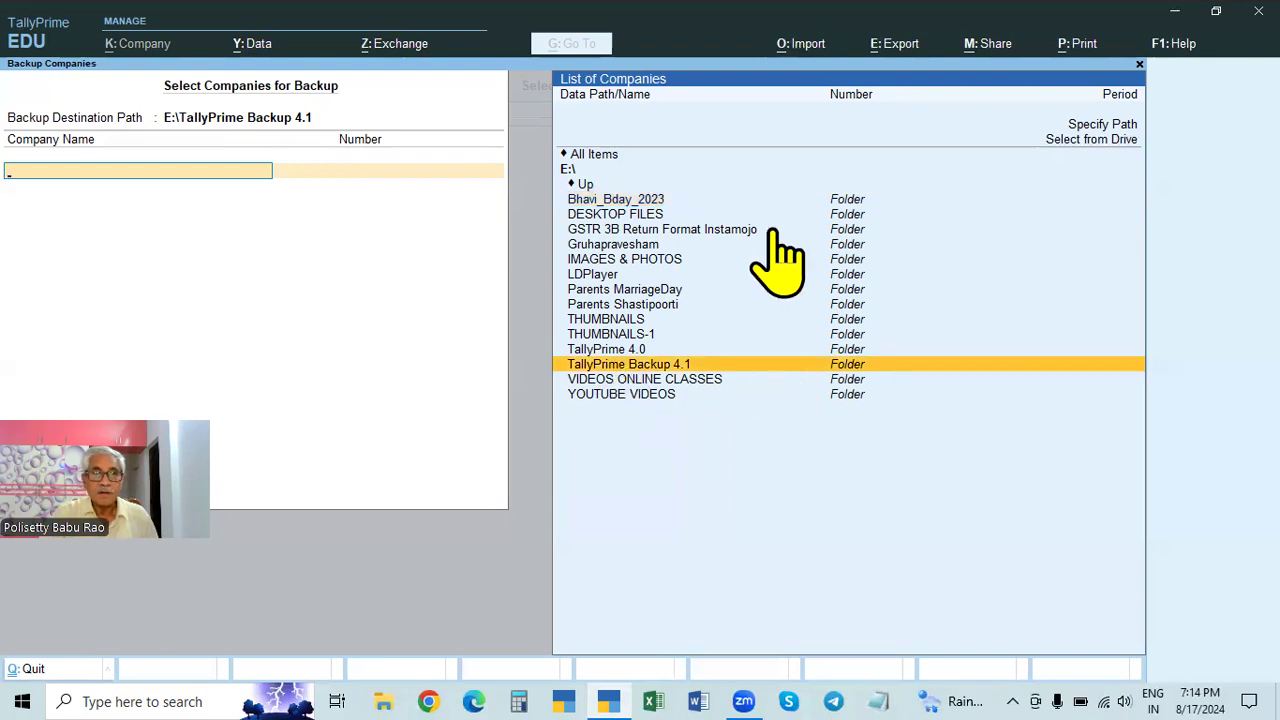
key(Escape)
key(alt+F3)
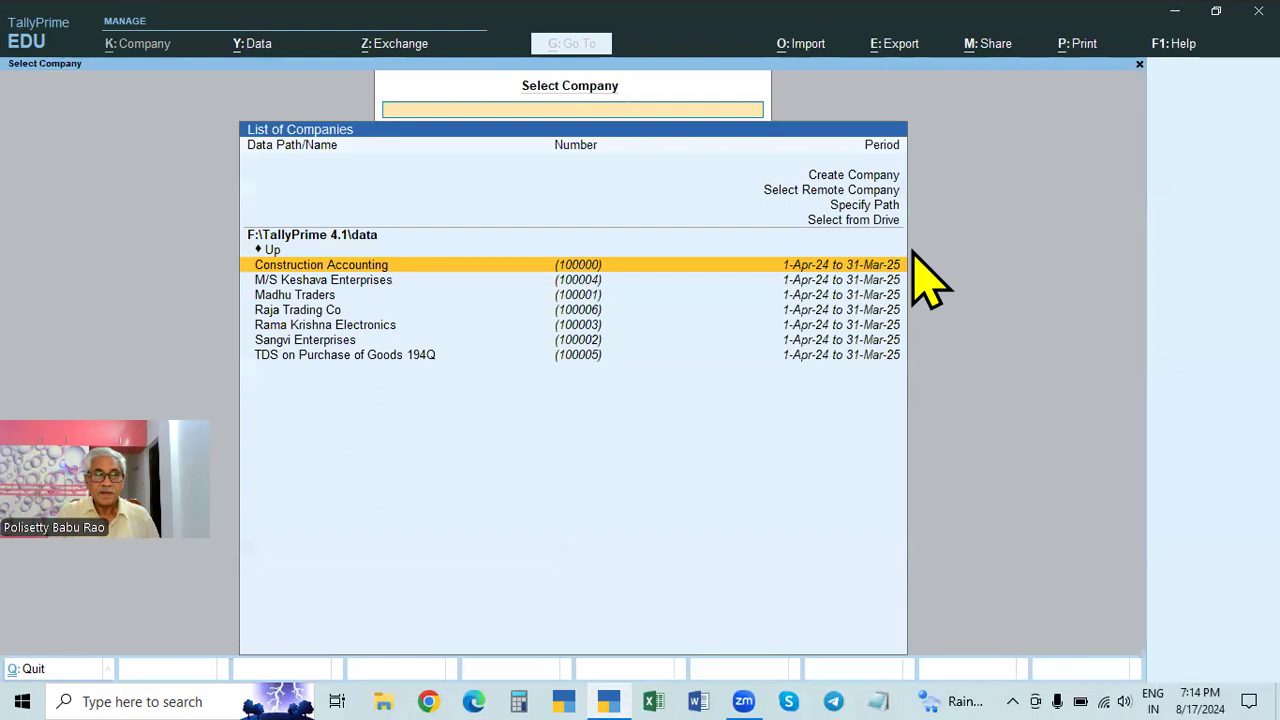
Start the company data backup and browse its company list from the drives to E:\TallyPrime Backup 4.1
click(252, 44)
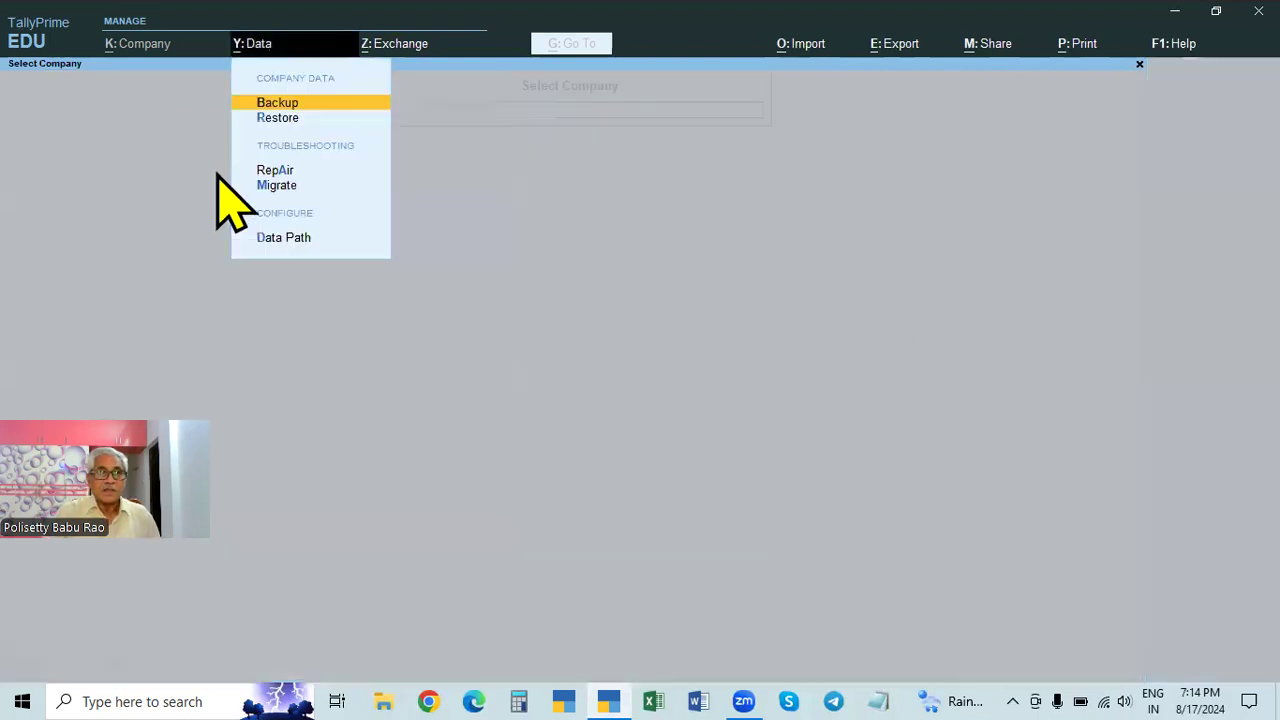
click(284, 105)
key(Up)
key(Up)
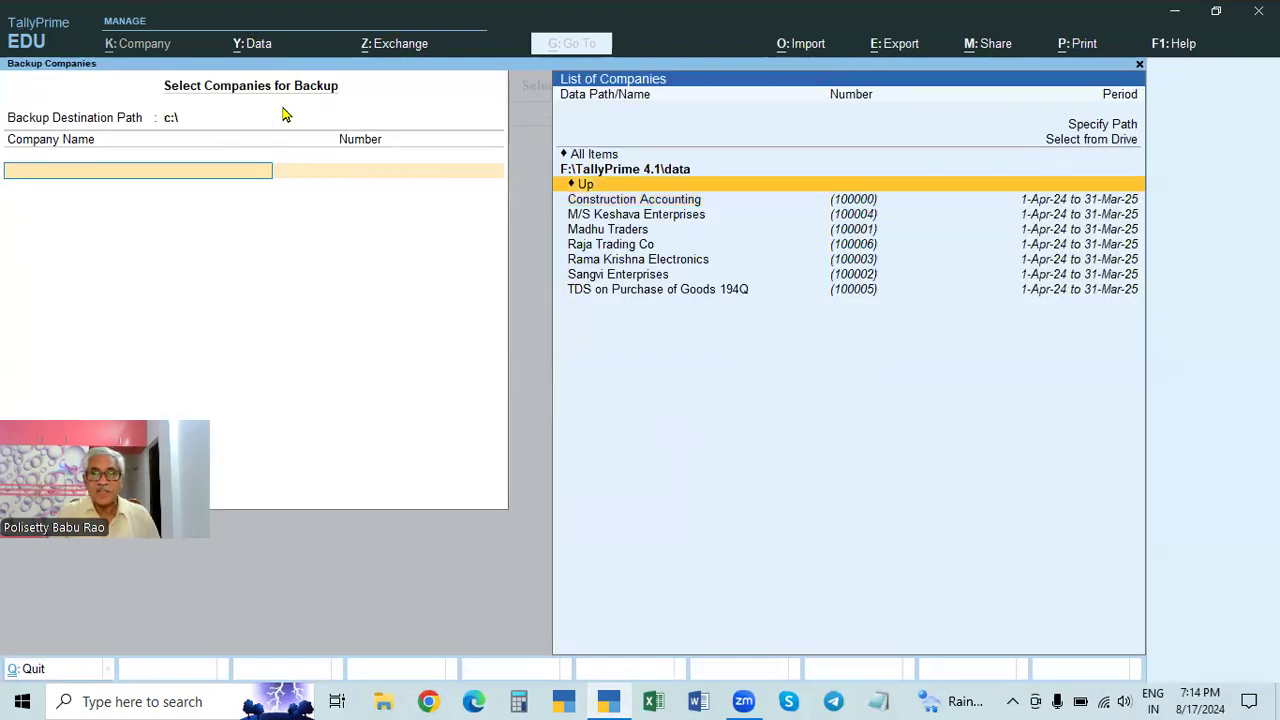
key(Return)
key(Down)
key(Down)
key(Down)
key(Up)
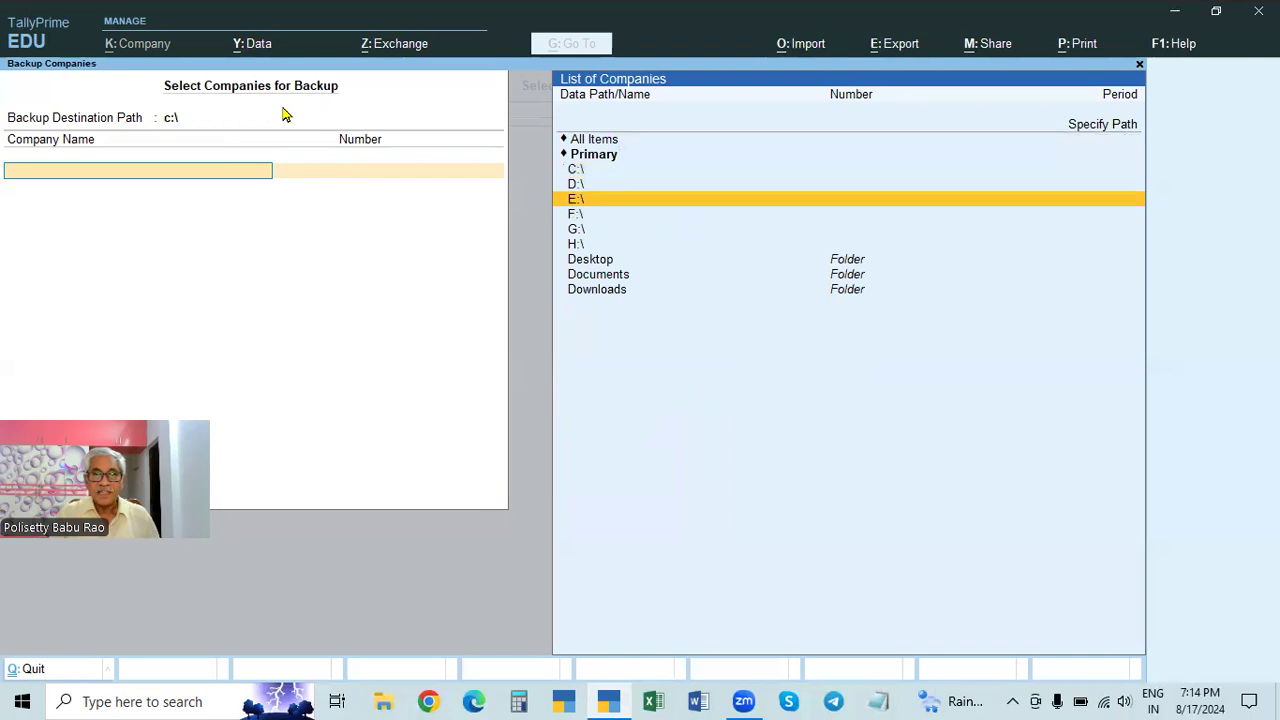
key(Return)
key(Down)
key(Down)
key(Down)
key(Down)
key(Down)
key(Down)
key(Down)
key(Down)
key(Down)
key(Down)
key(Down)
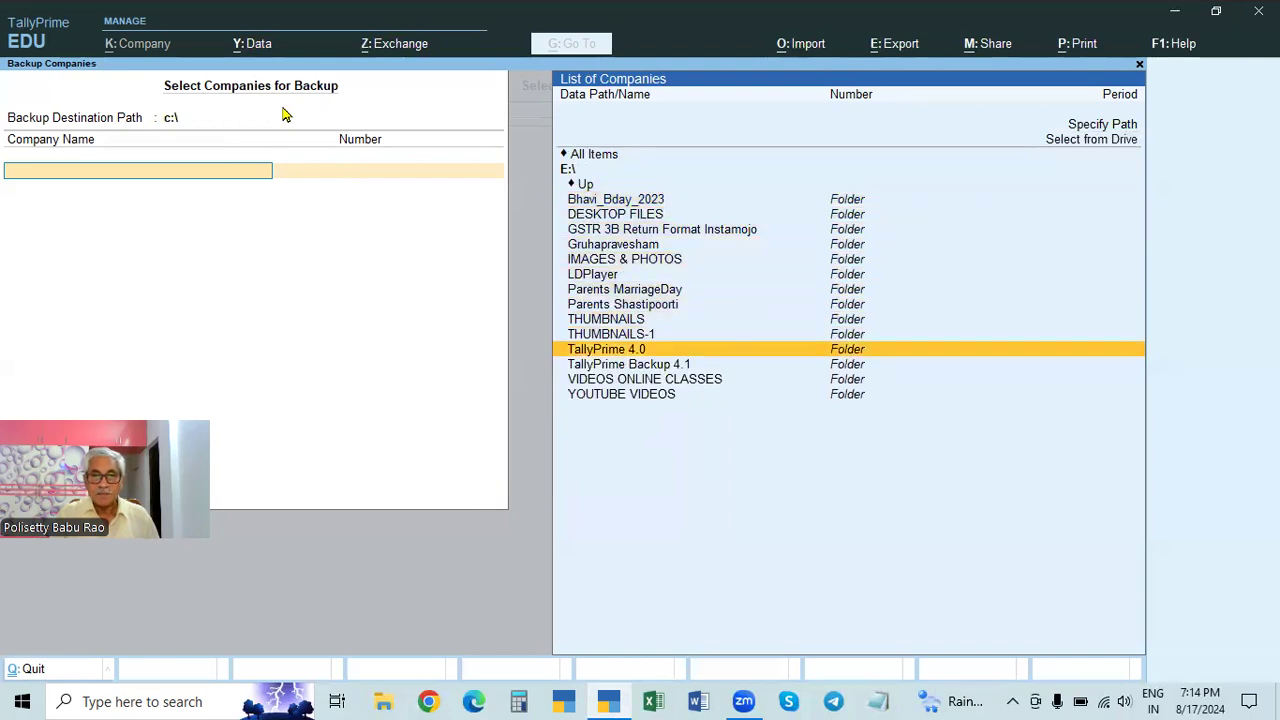
key(Return)
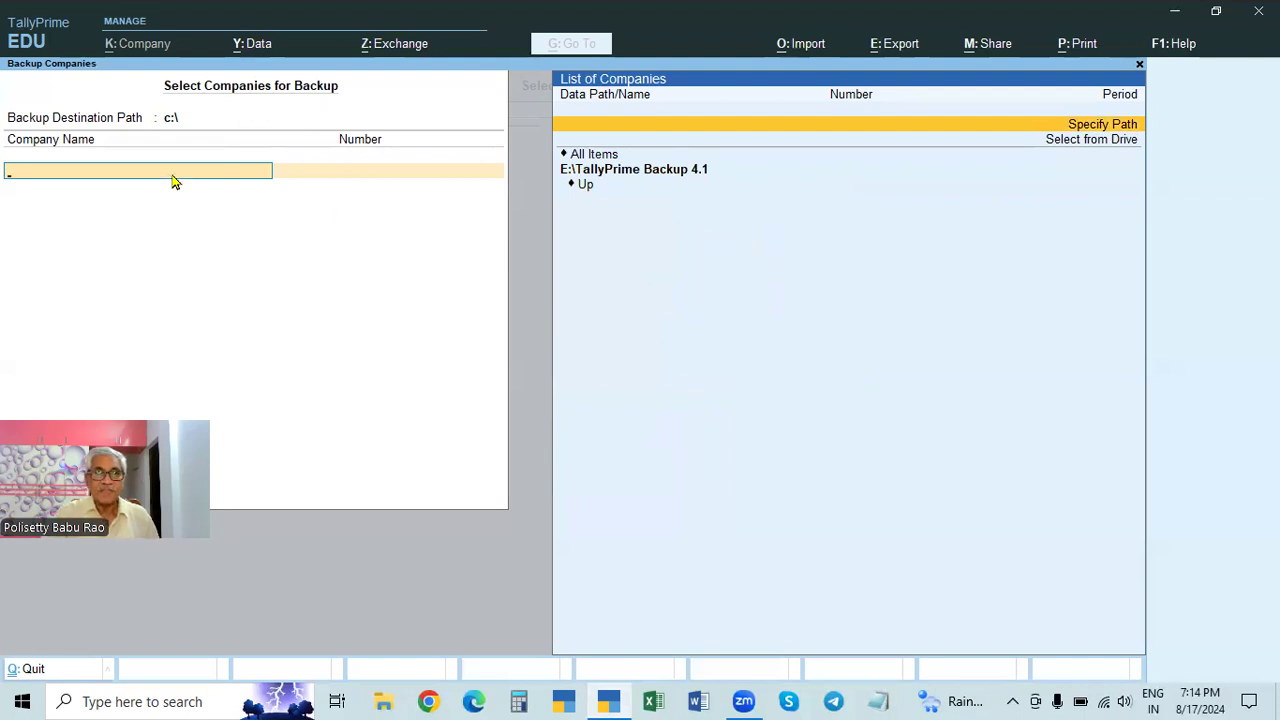
Clear the c:\ backup destination path and choose the TallyPrime Backup 4.1 folder on drive E instead
click(165, 120)
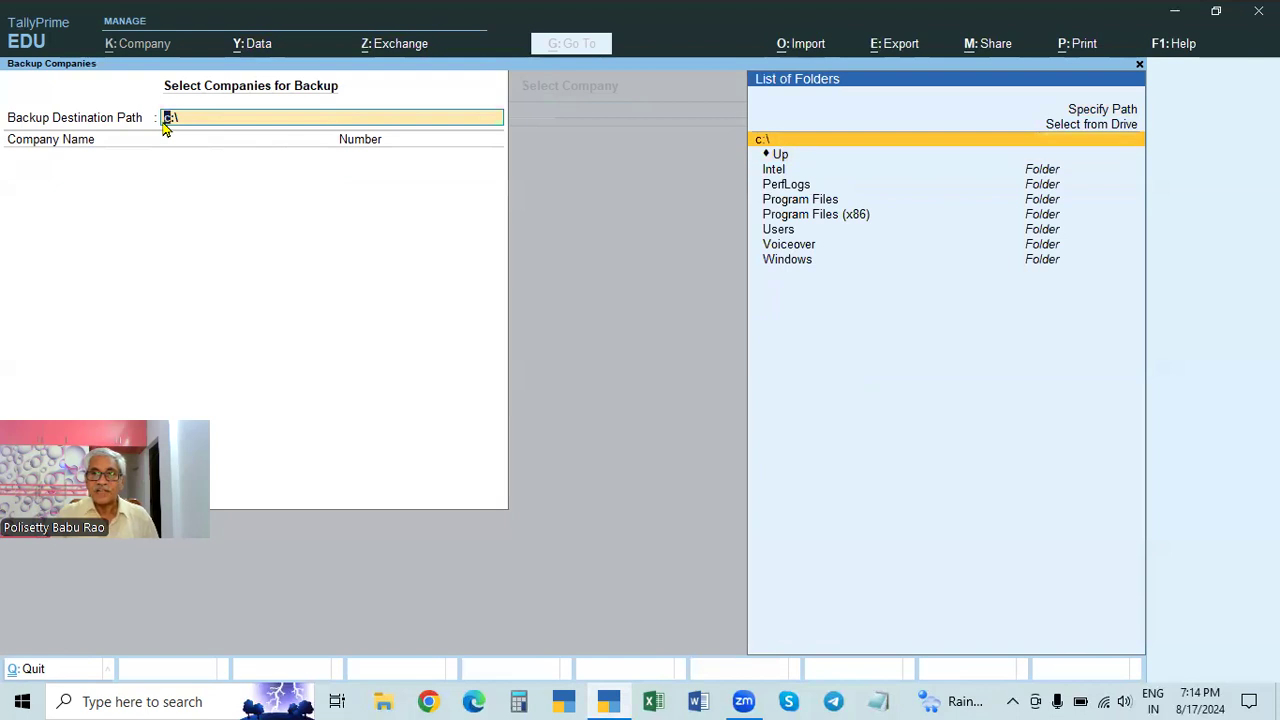
key(BackSpace)
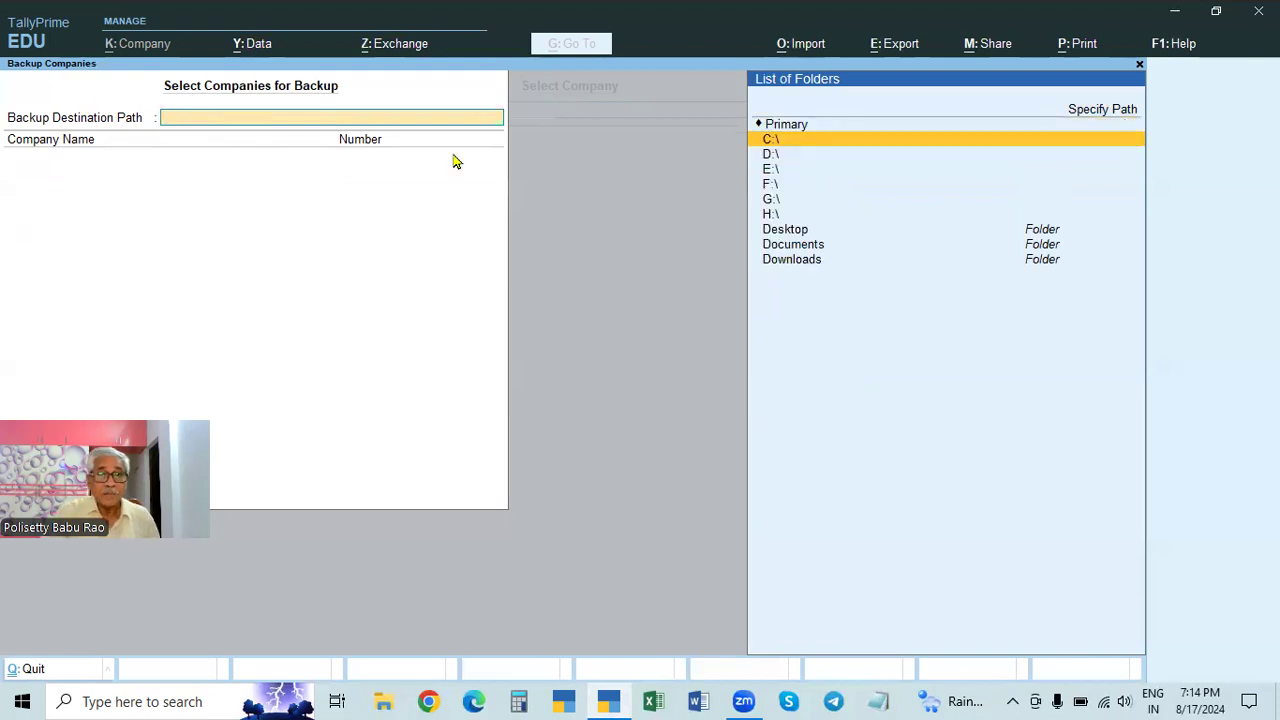
key(Down)
key(Down)
key(Down)
key(Up)
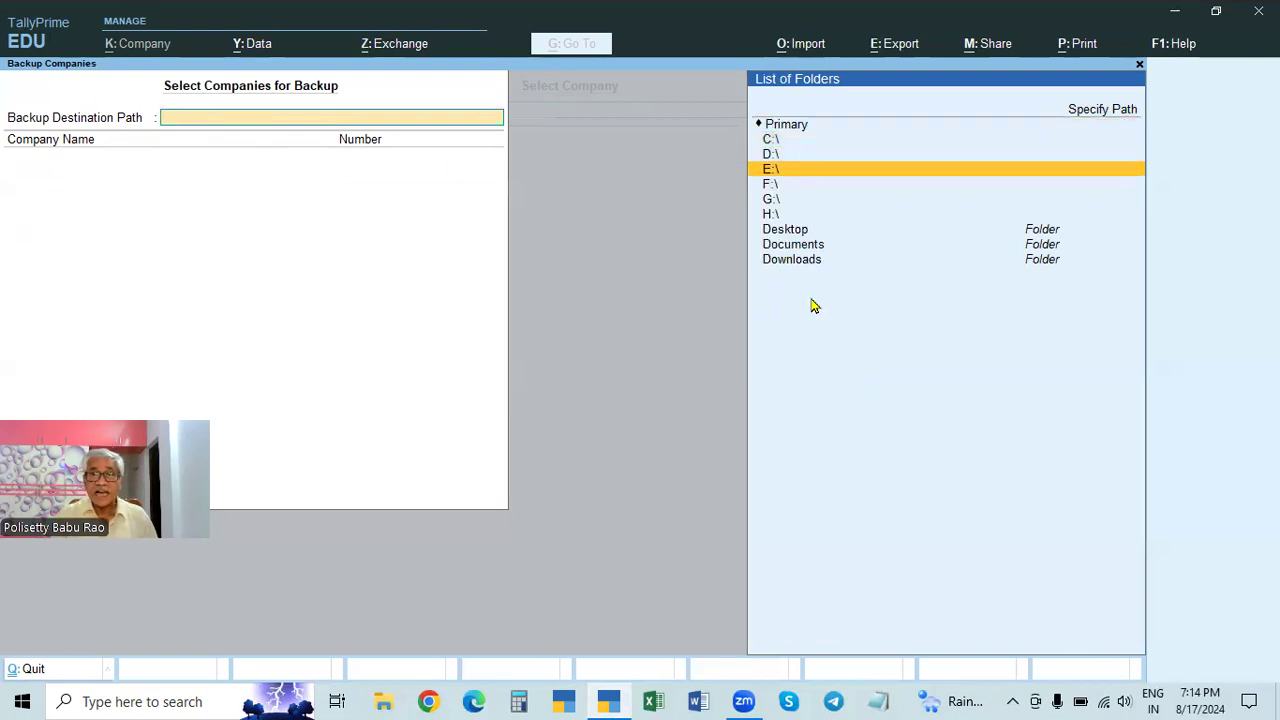
key(Return)
scroll(813, 303, down, 5)
scroll(817, 306, up, 1)
scroll(817, 306, up, 1)
key(Return)
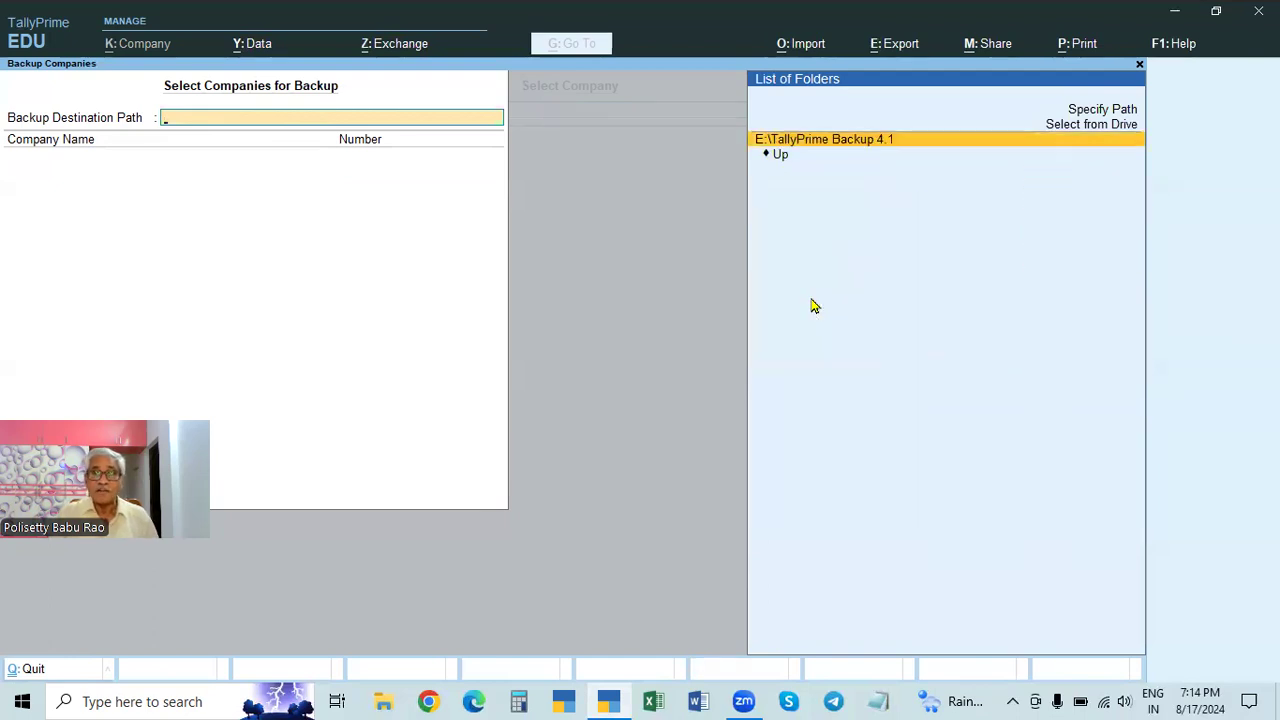
key(Return)
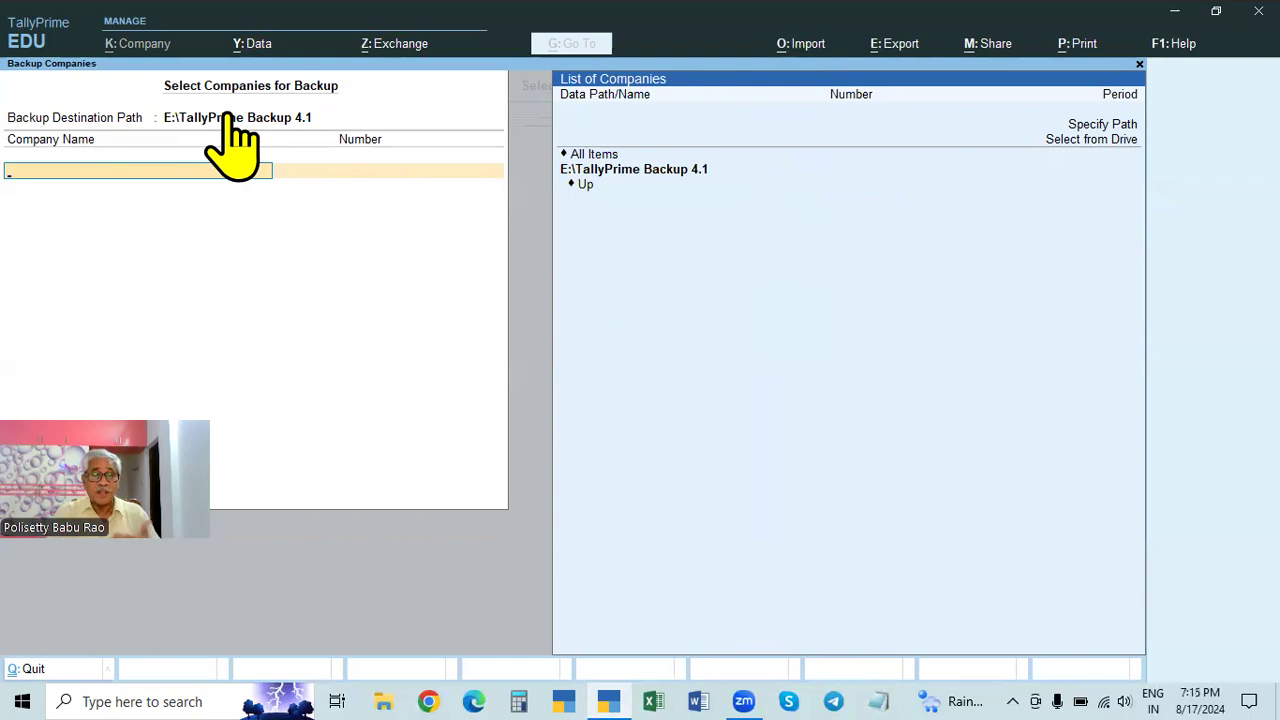
Browse the backup's company list to F:\TallyPrime 4.1\data, and leave the backup screen
click(1073, 150)
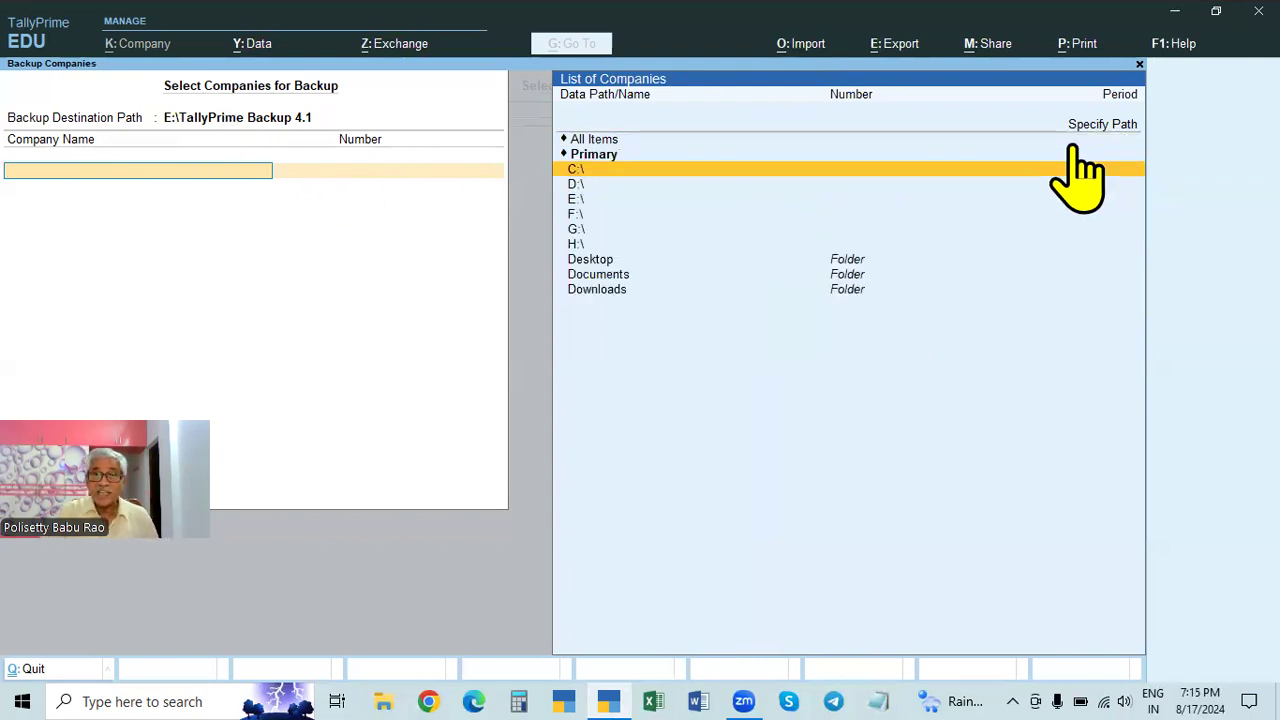
click(575, 216)
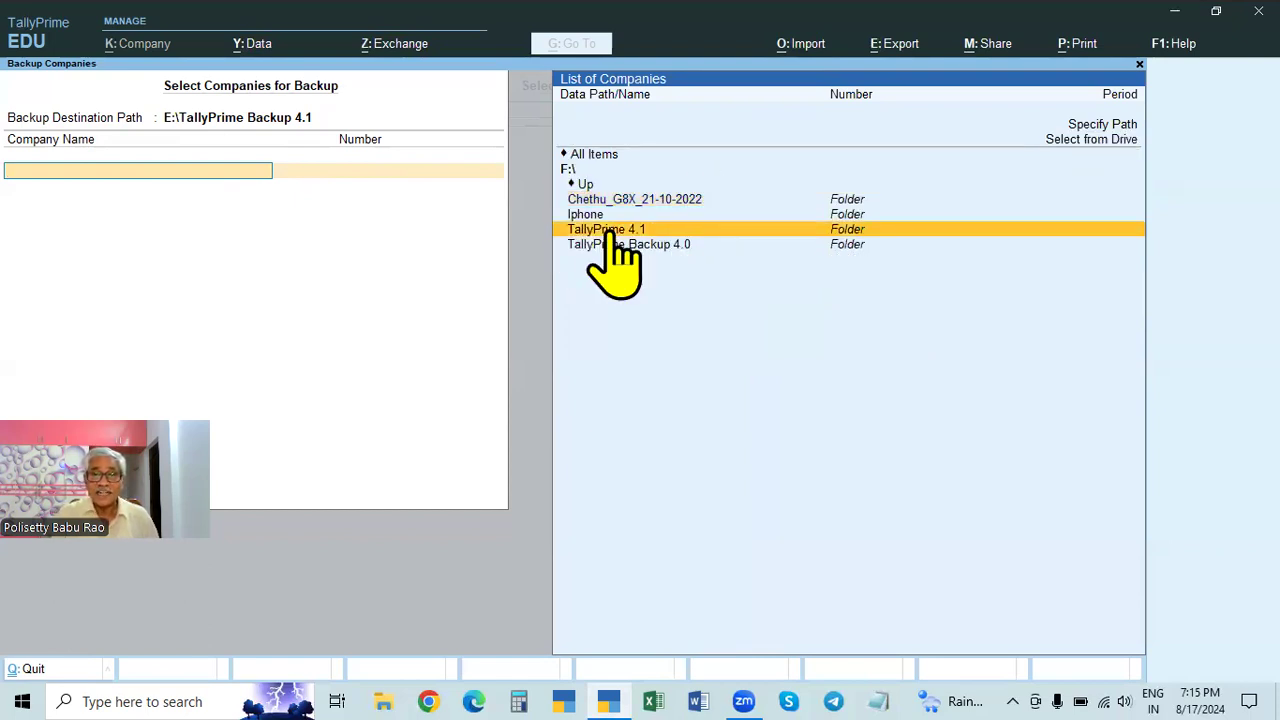
click(612, 232)
key(Down)
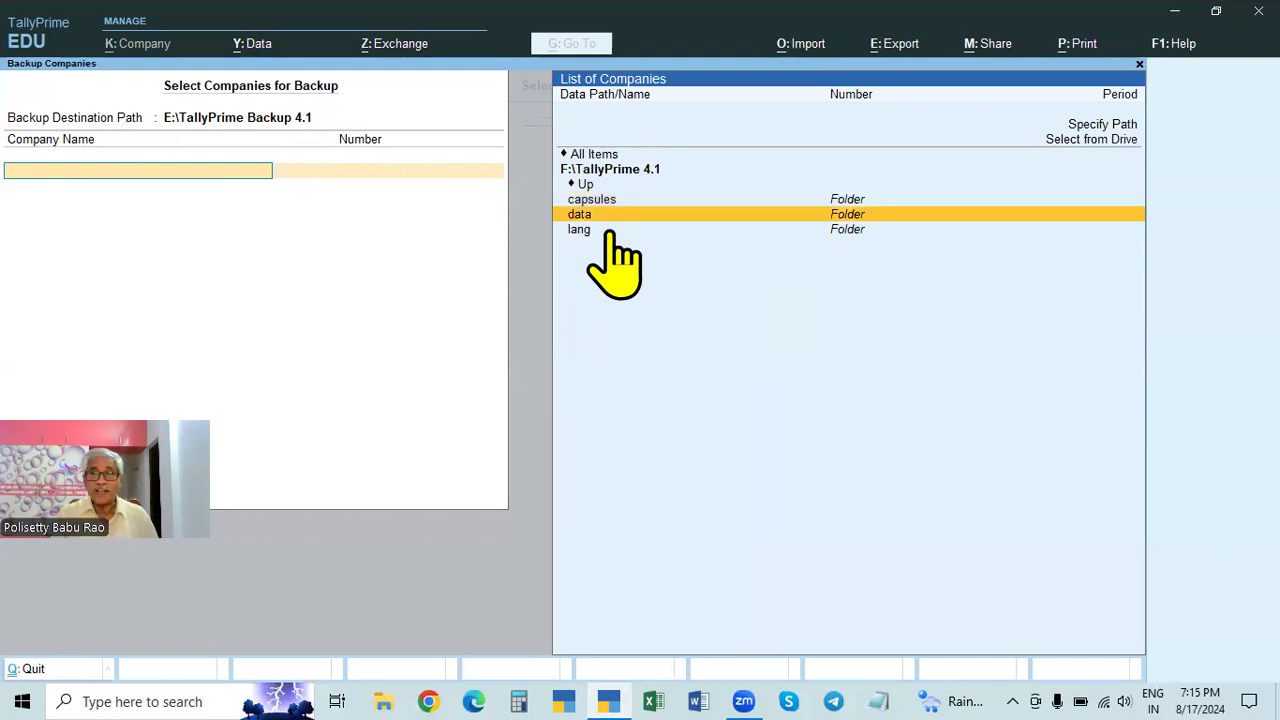
key(Return)
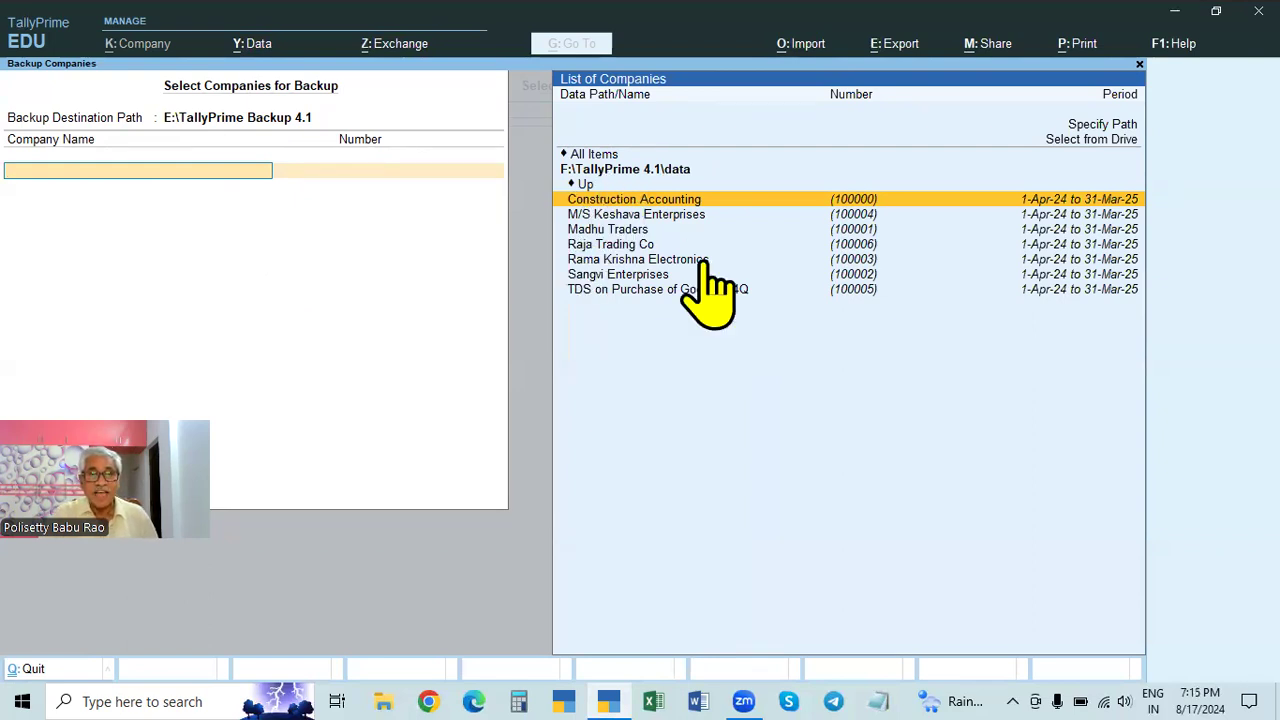
key(Escape)
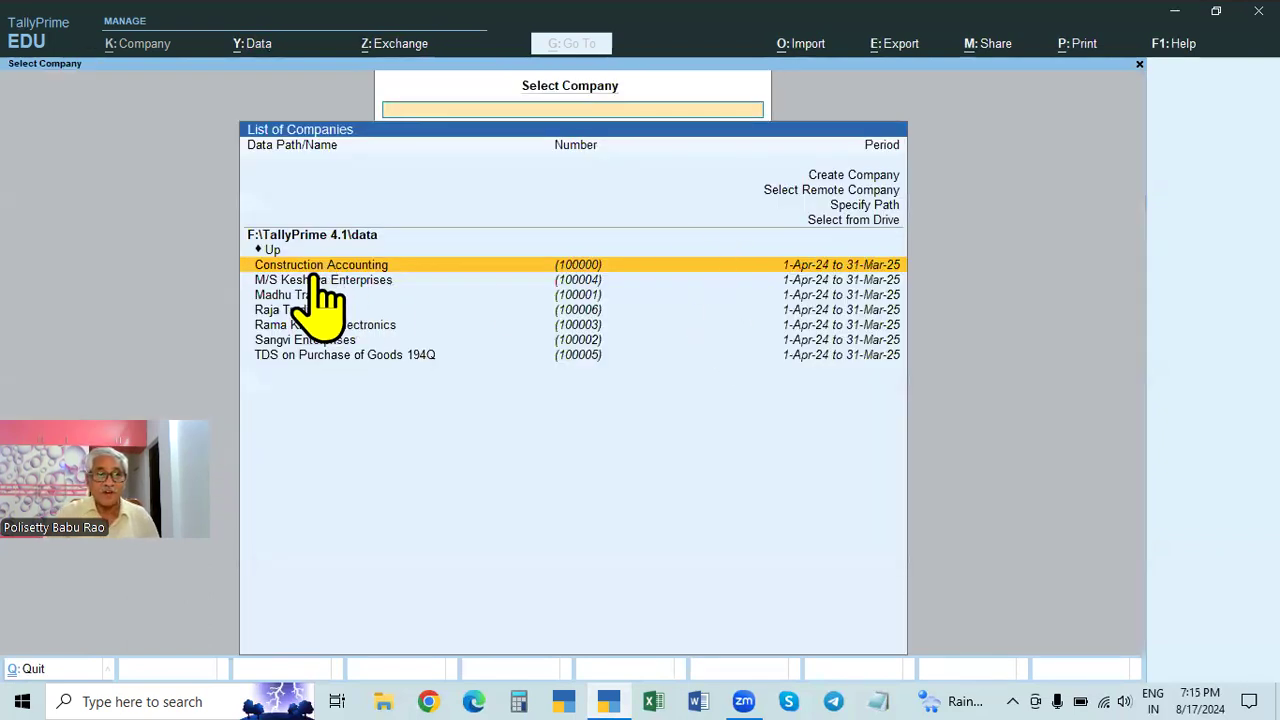
Start the company data backup and set its destination to E:\TallyPrime Backup 4.1 by selecting the folder from the drive list
click(255, 44)
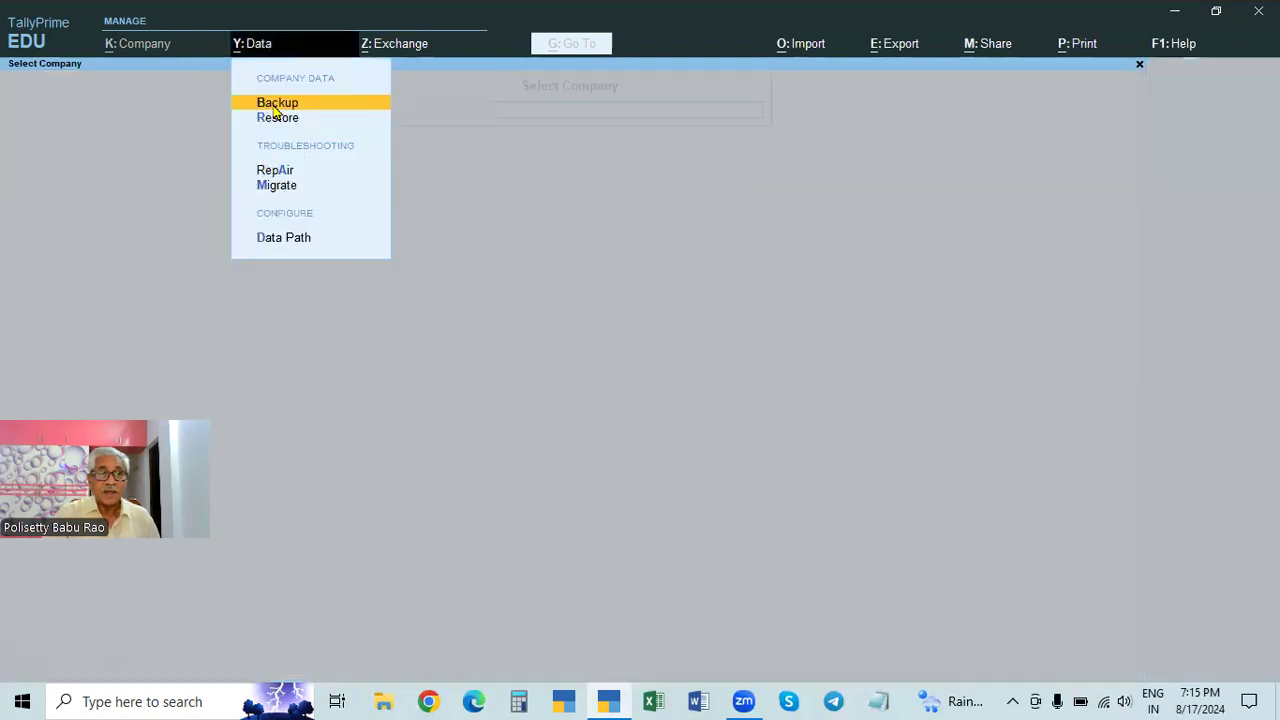
click(270, 104)
click(278, 119)
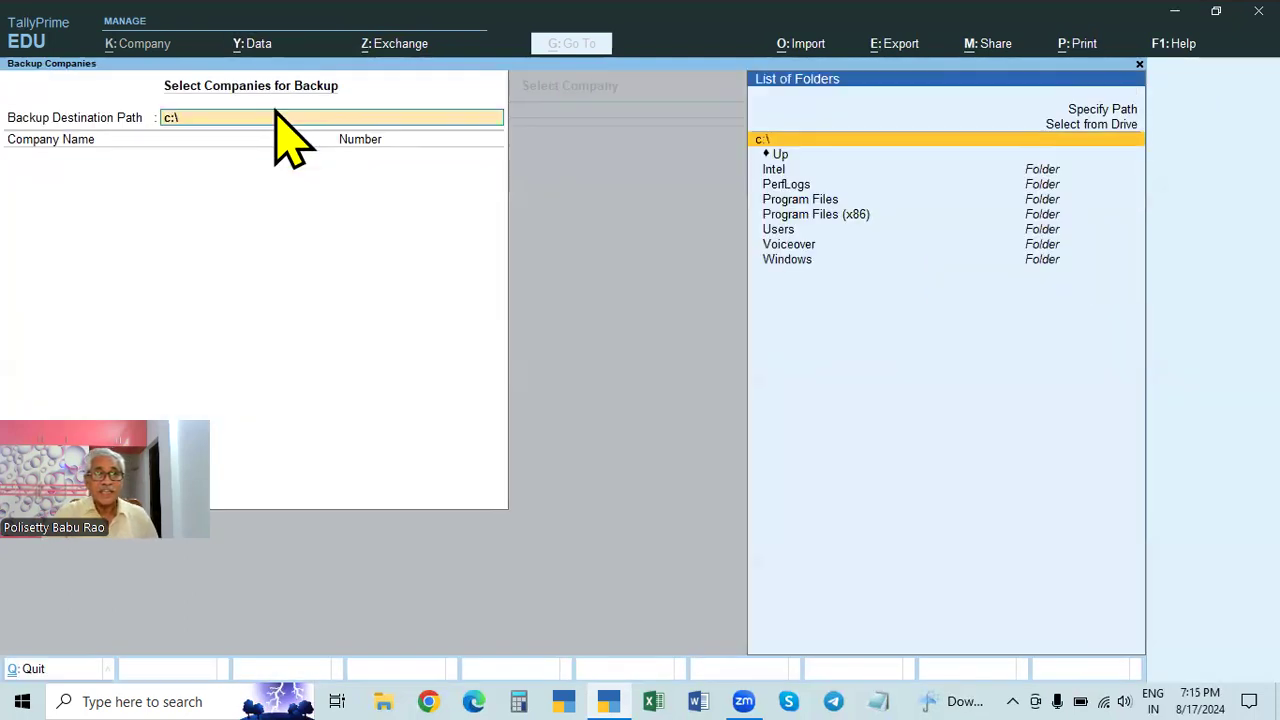
click(1088, 126)
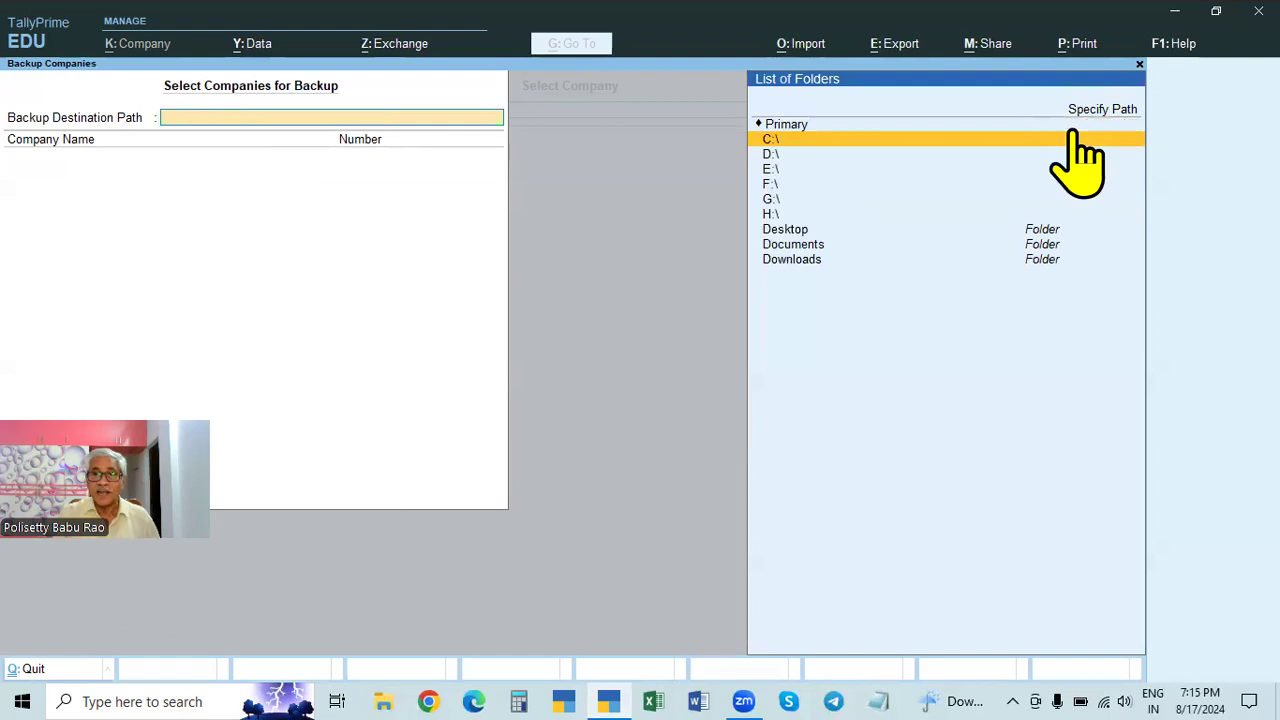
key(Down)
key(Down)
key(Down)
key(Down)
key(Down)
key(Down)
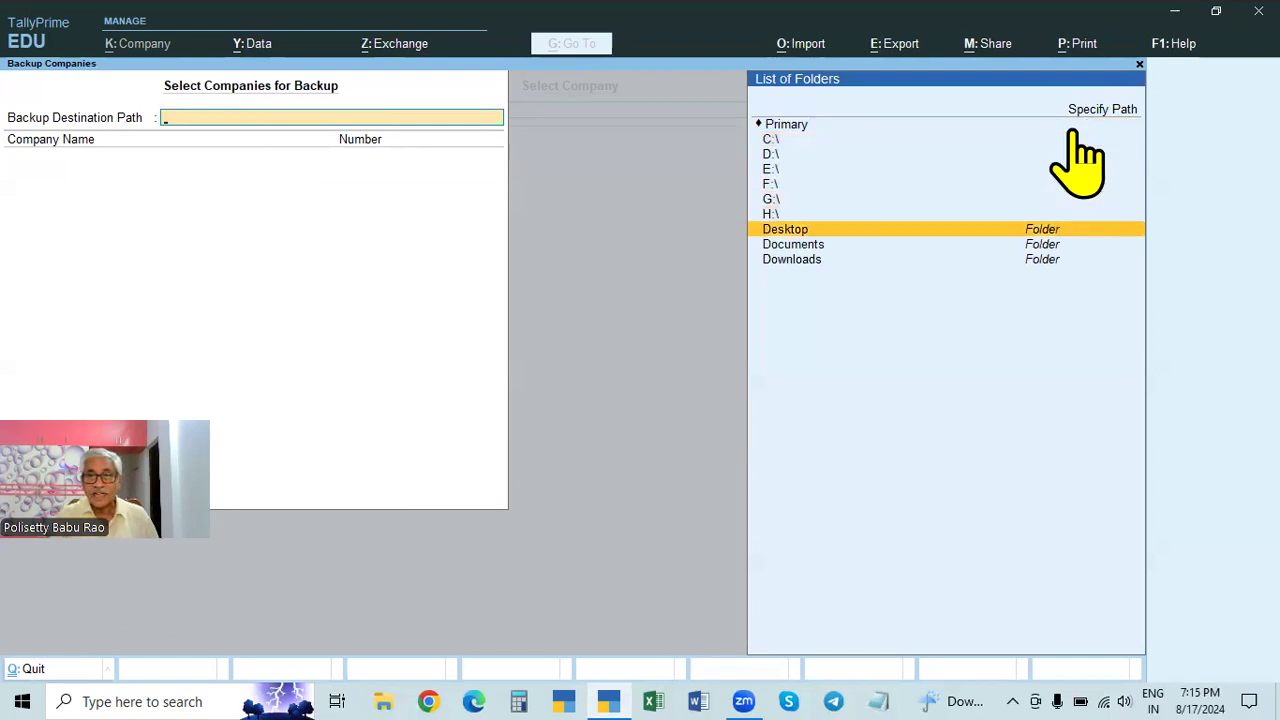
key(Up)
key(Up)
key(Up)
key(Up)
key(Return)
key(Down)
key(Down)
key(Down)
key(Down)
key(Down)
key(Down)
key(Down)
key(Down)
key(Down)
key(Down)
key(Down)
key(Down)
key(Down)
key(Up)
key(Up)
key(Return)
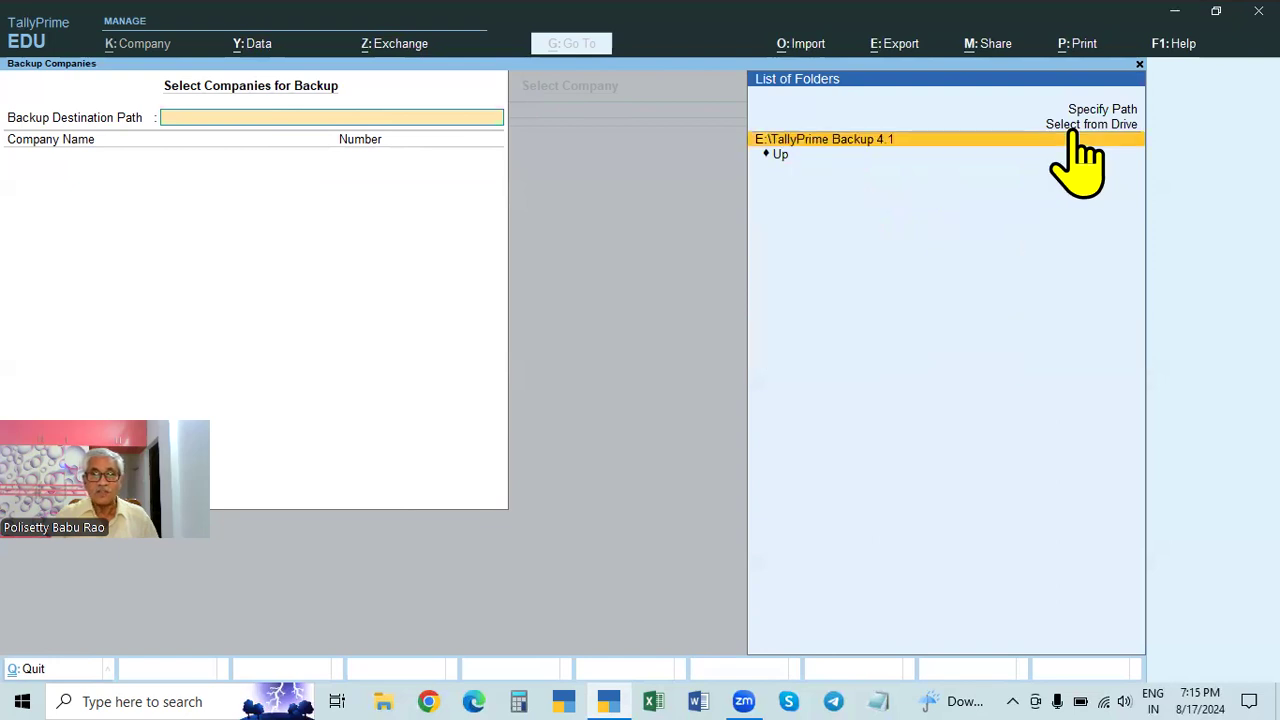
key(Return)
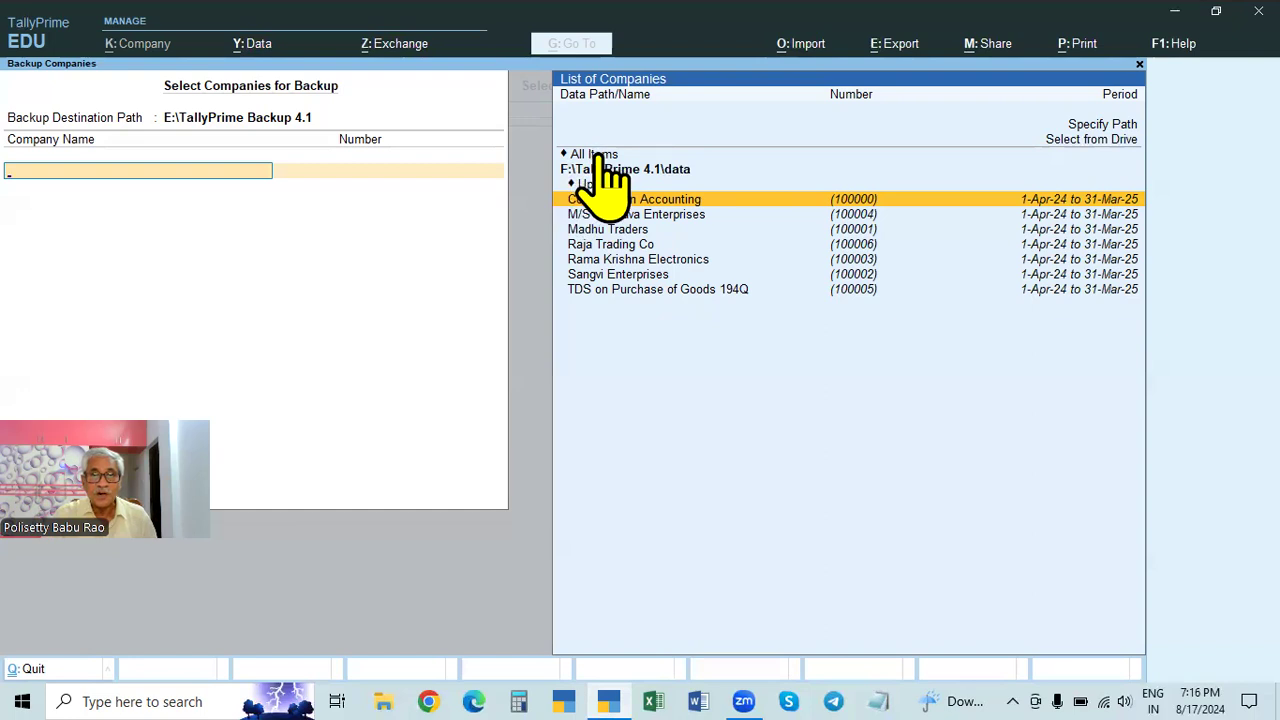
Choose All Items as the companies for backup and accept to run the backup
click(598, 157)
click(598, 158)
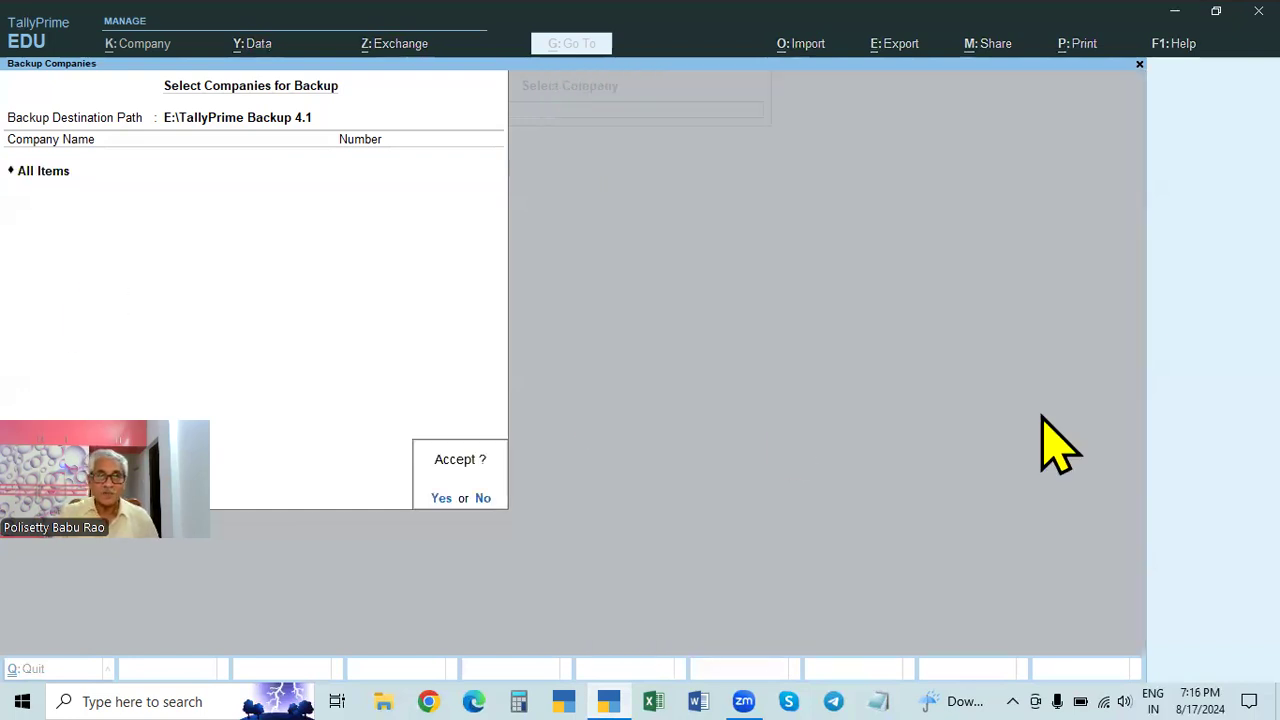
key(Return)
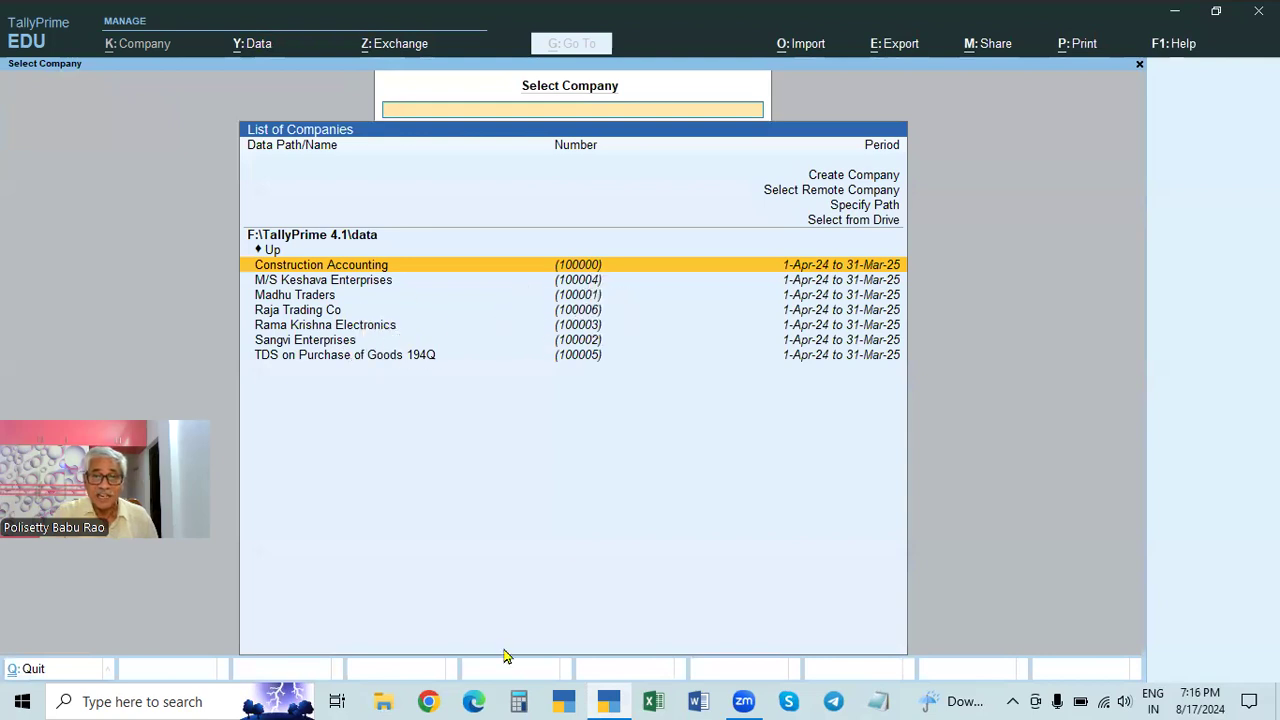
Switch to File Explorer, examine the backup files in E:\TallyPrime Backup 4.1, and return to TallyPrime's company list
click(383, 700)
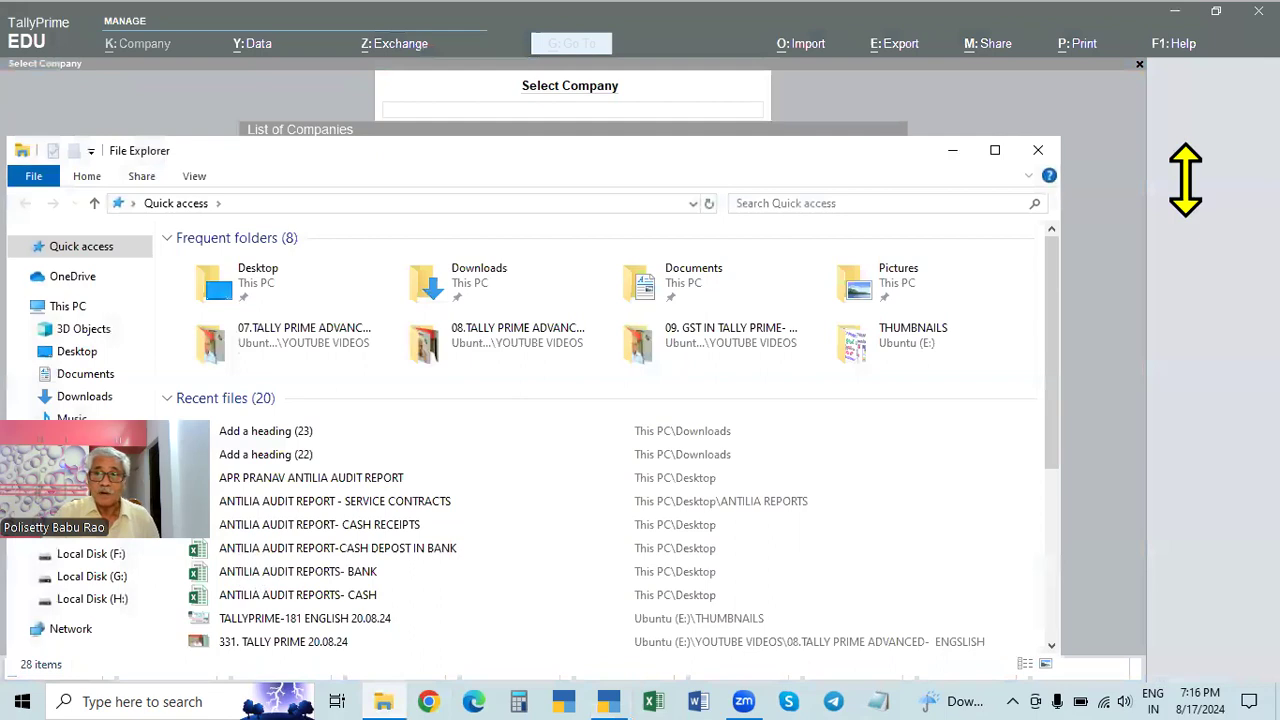
click(85, 533)
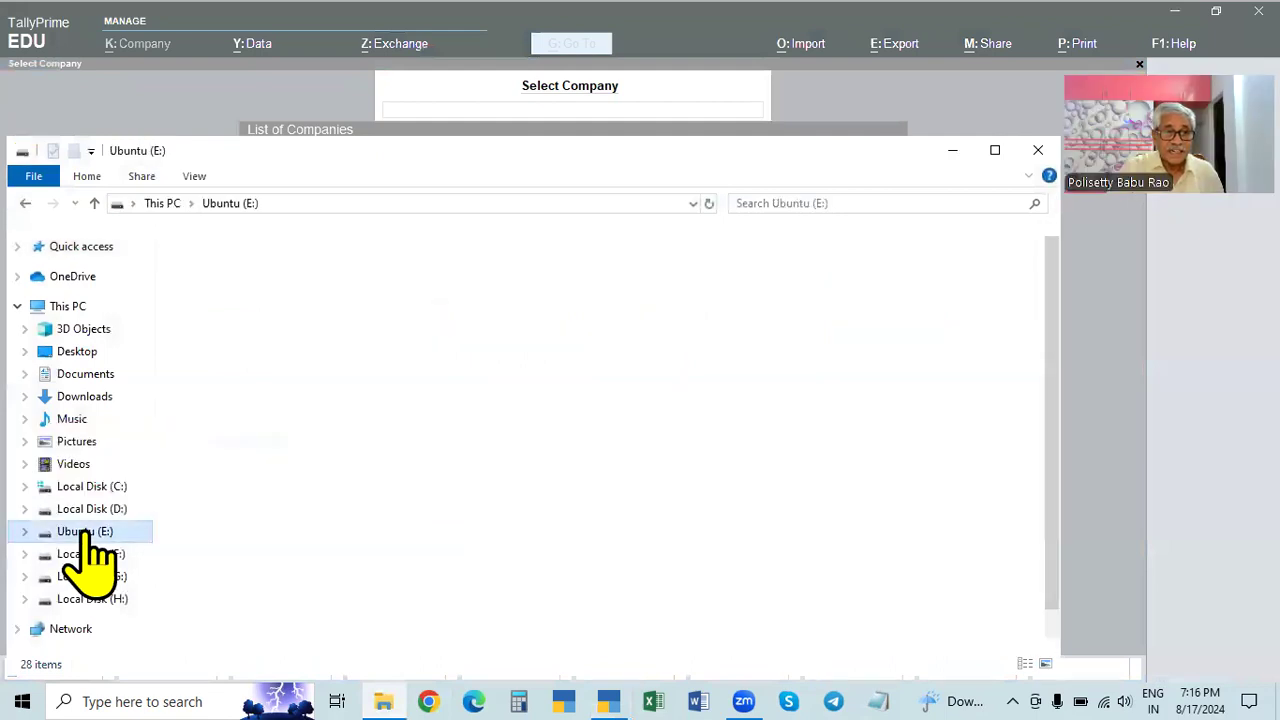
double_click(252, 460)
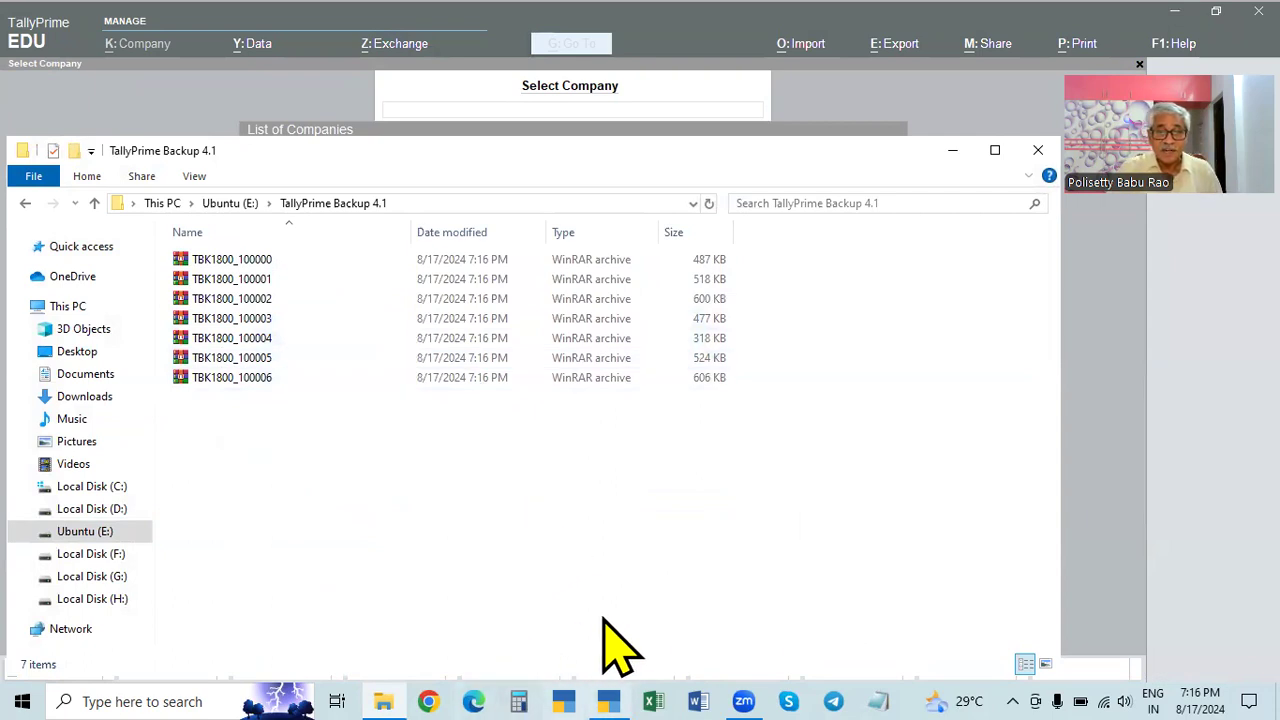
key(alt+Tab)
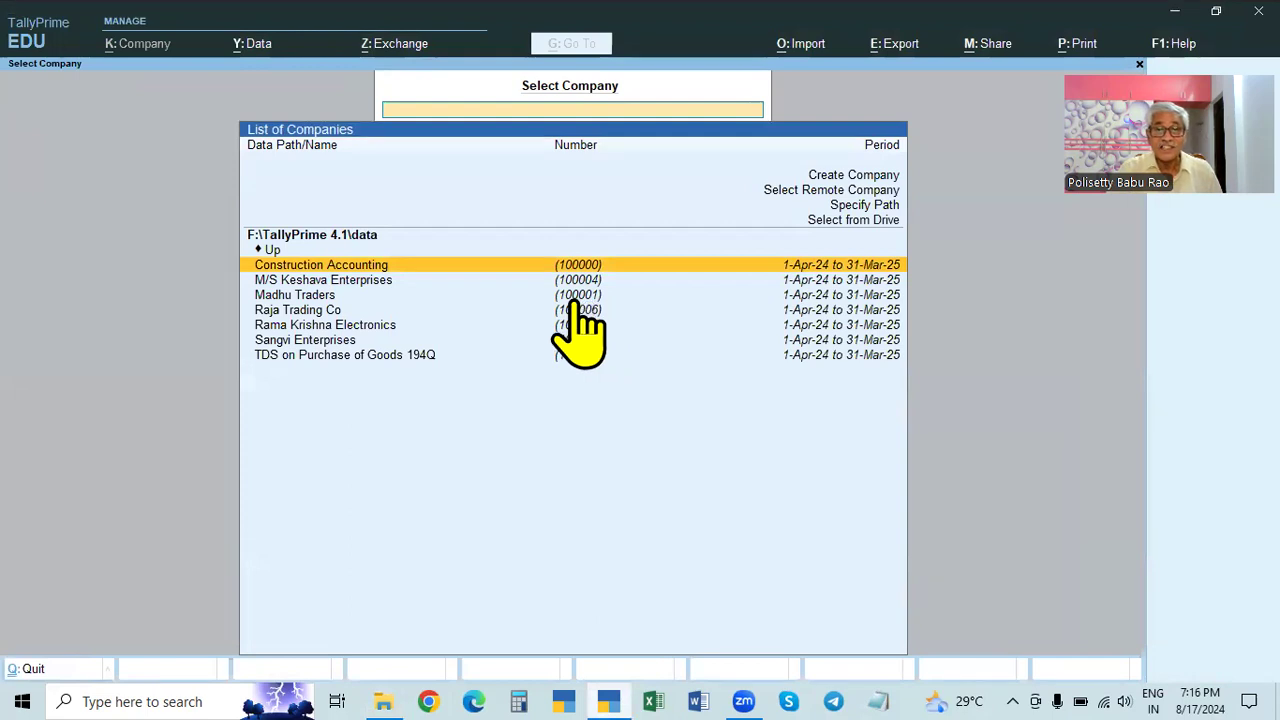
Review the files in E:\TallyPrime Backup 4.1 again in File Explorer and close the folder window
click(428, 701)
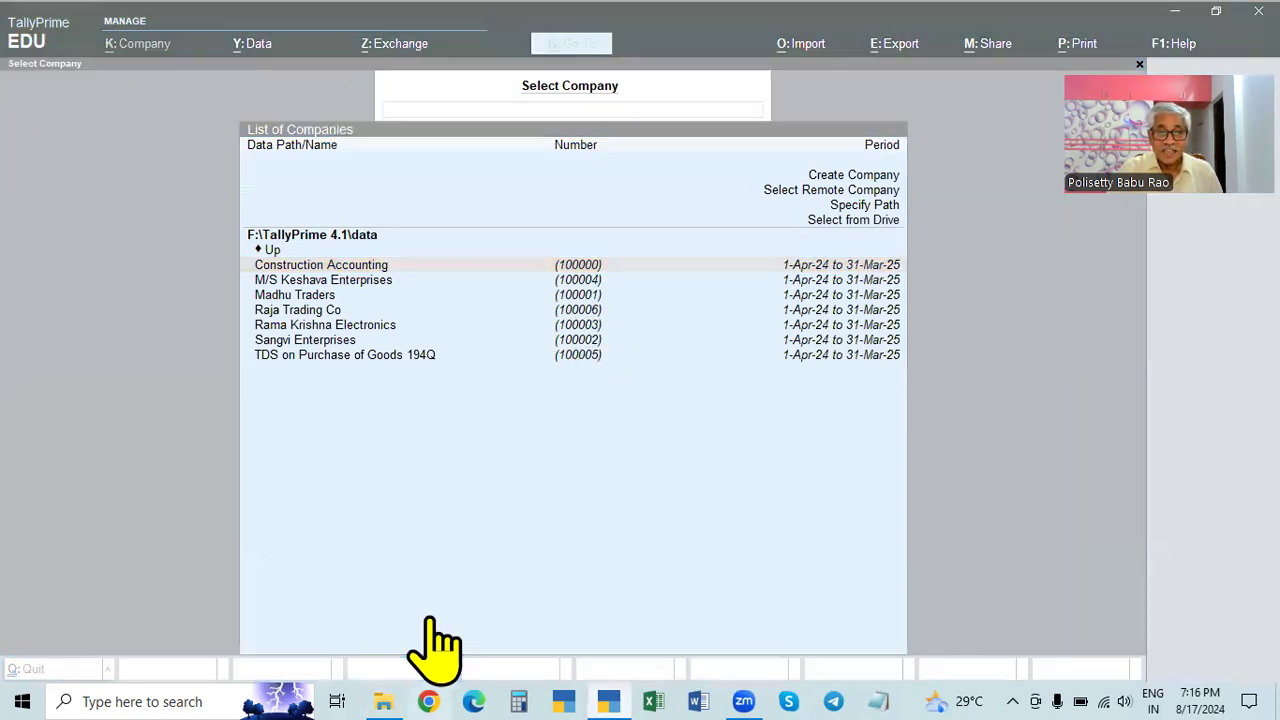
click(1093, 30)
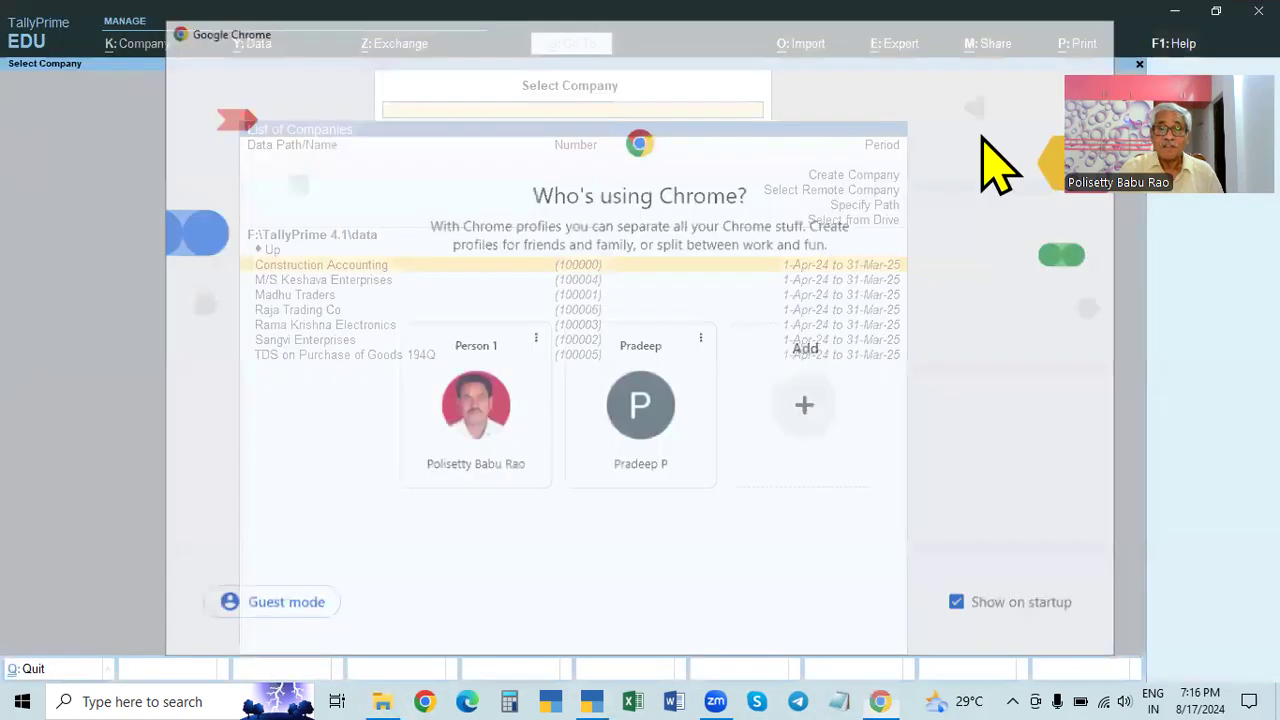
click(383, 701)
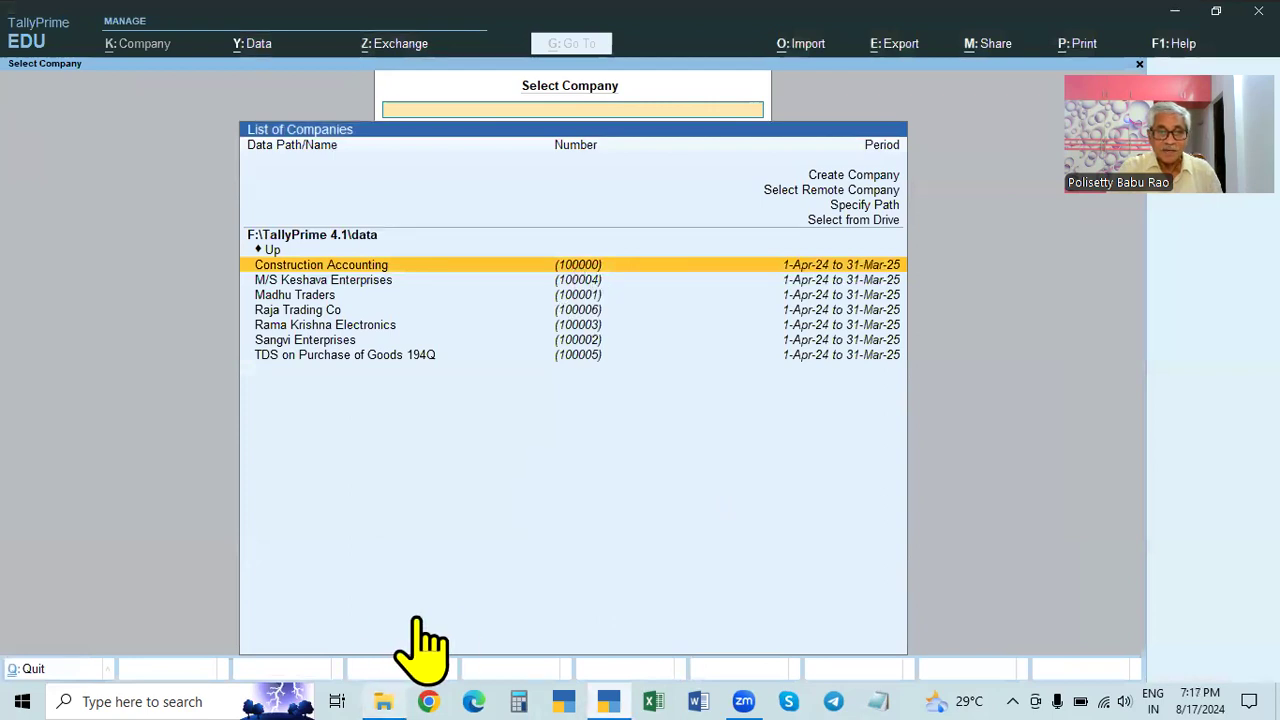
click(384, 698)
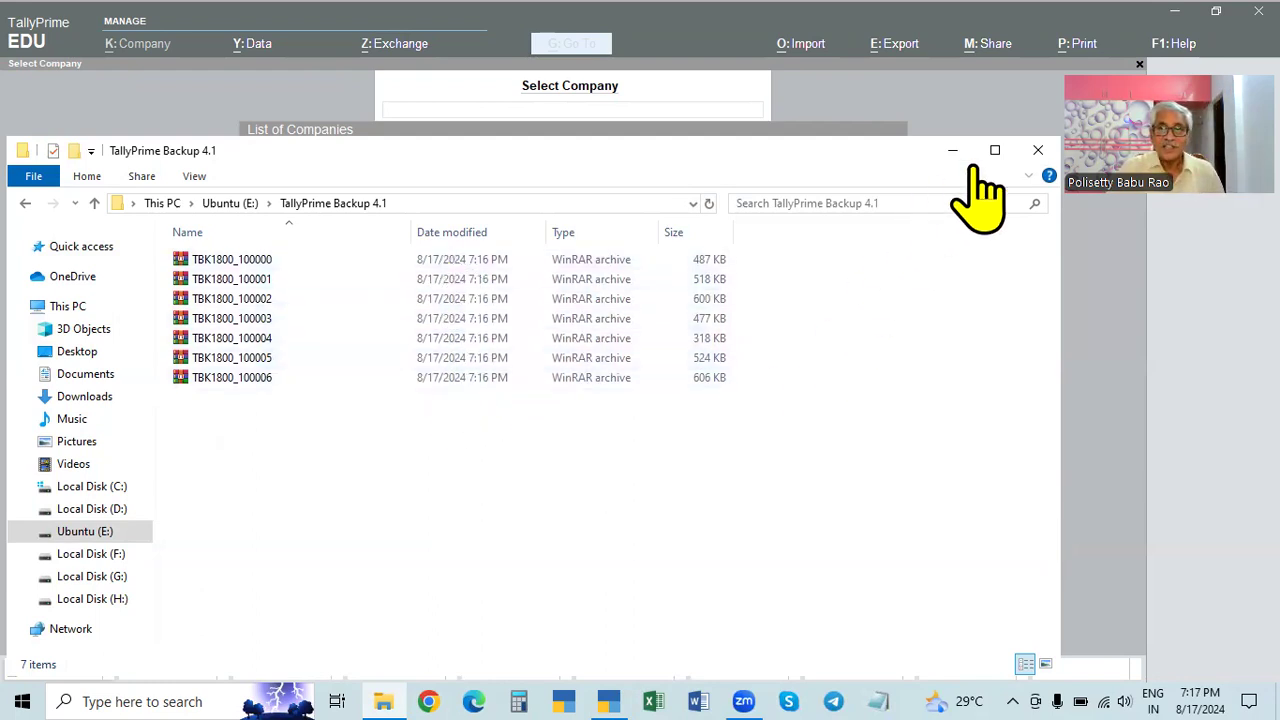
click(1035, 155)
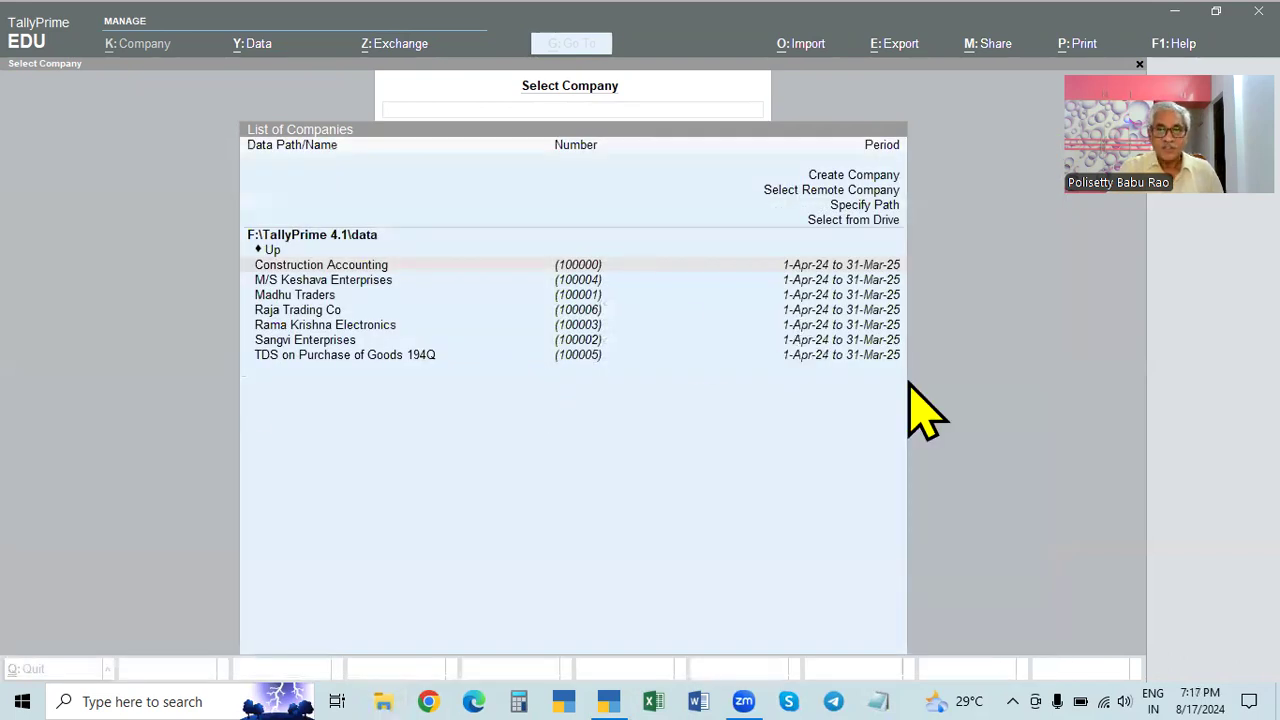
Open the company Rama Krishna Electronics from F:\TallyPrime 4.1\data
click(1038, 400)
key(Down)
key(Down)
key(Down)
key(Down)
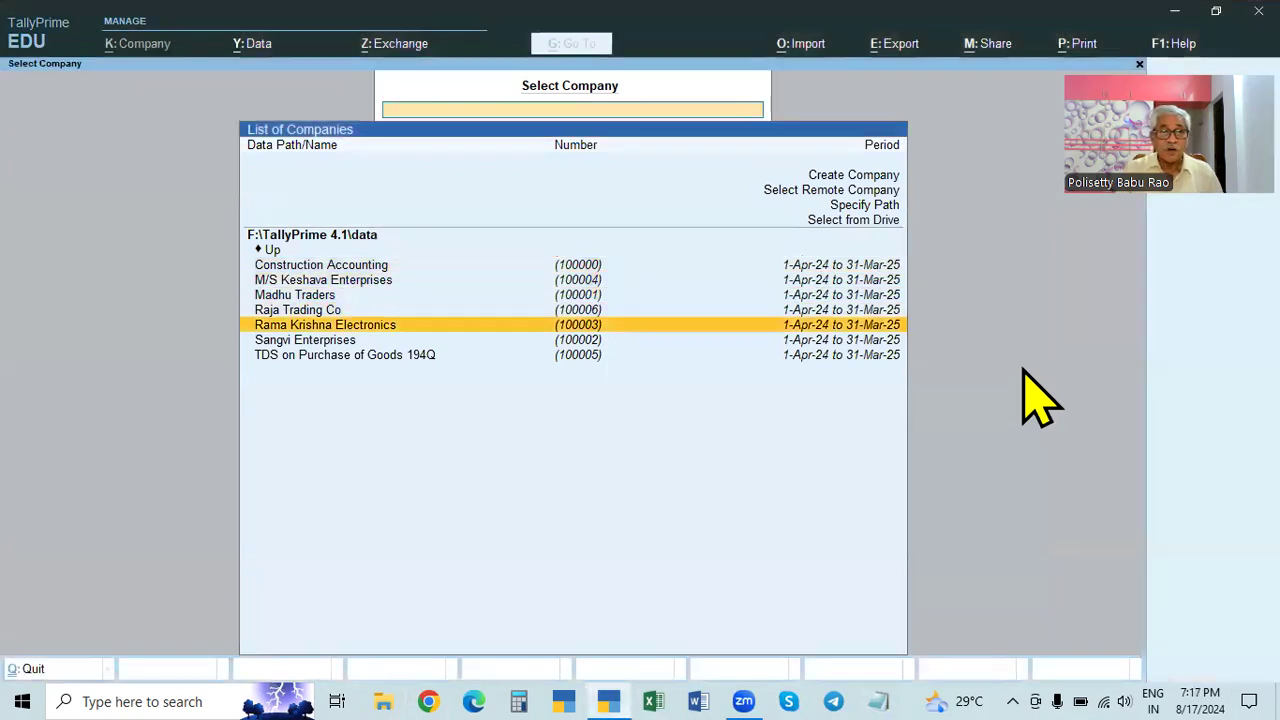
key(Return)
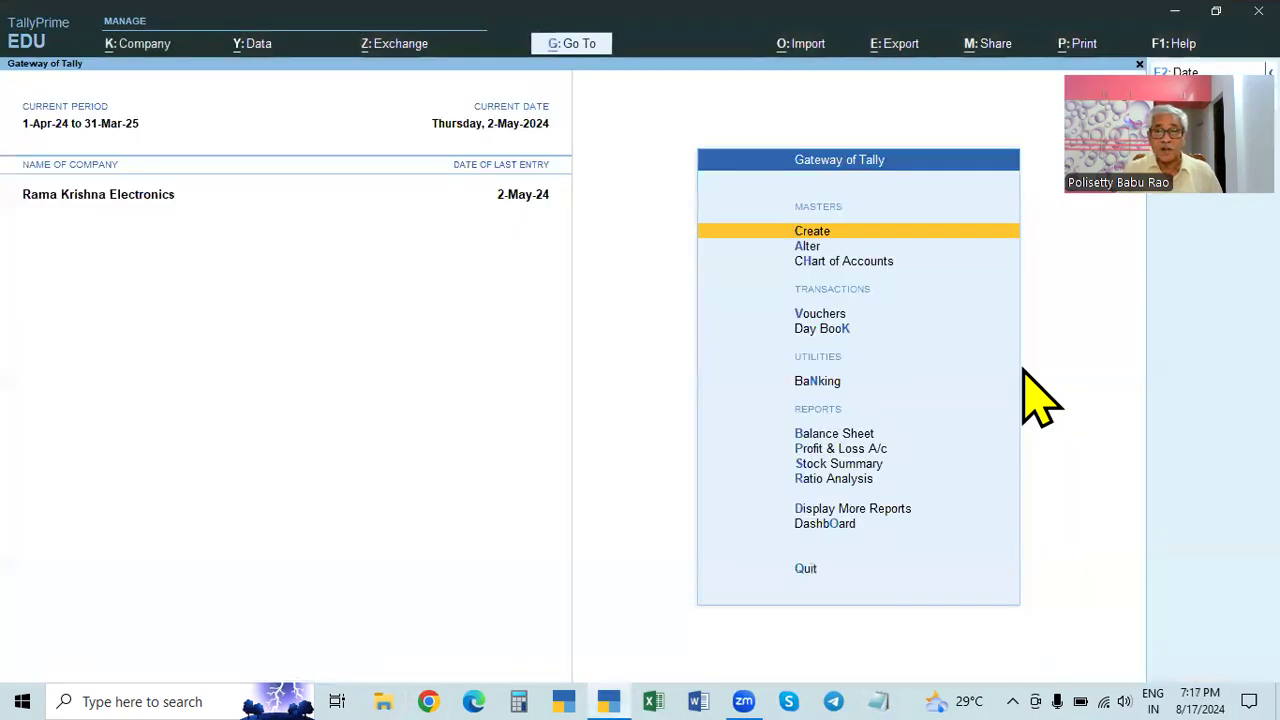
Open voucher entry for Rama Krishna Electronics and change the voucher type to Purchase
key(Down)
key(Down)
key(Down)
key(Return)
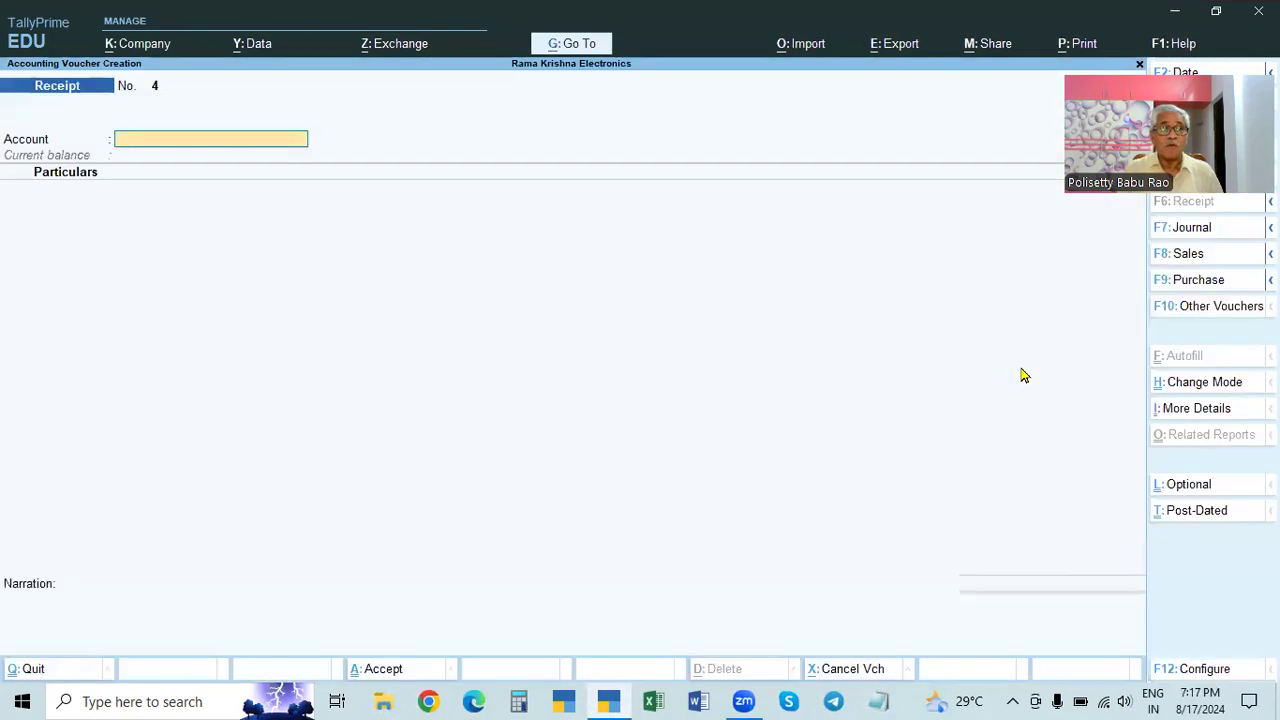
click(1193, 227)
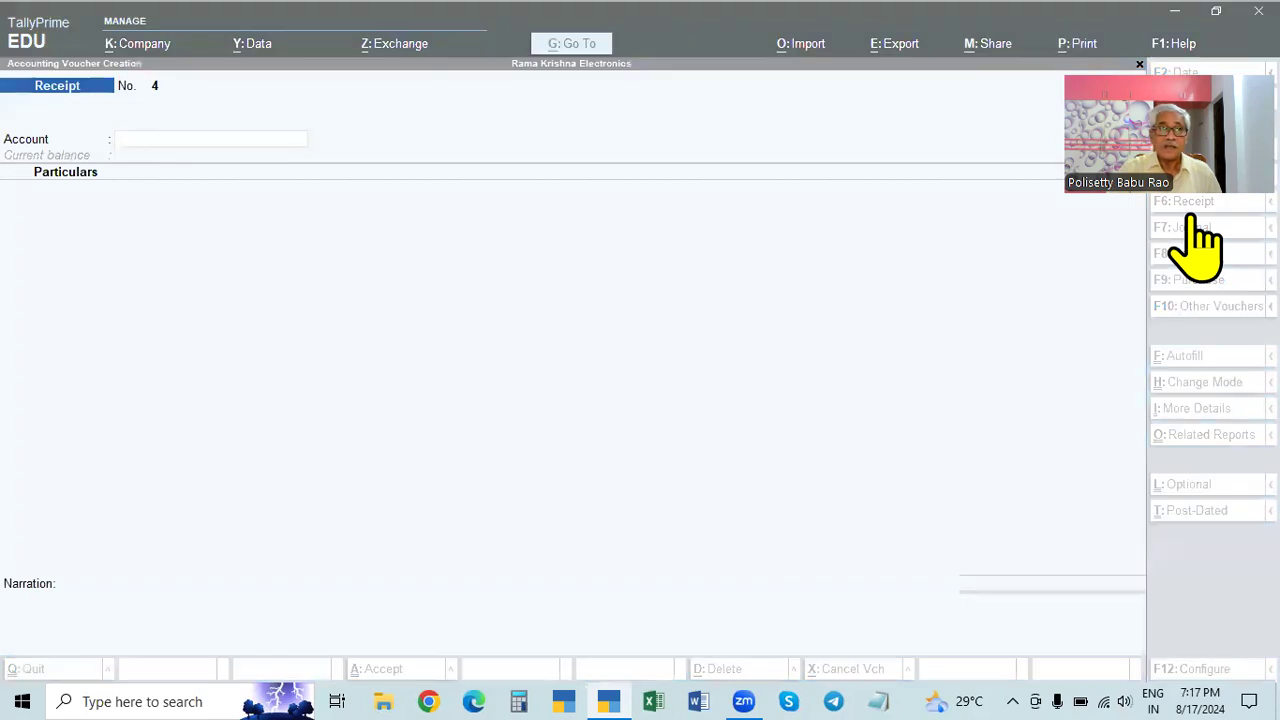
click(1190, 280)
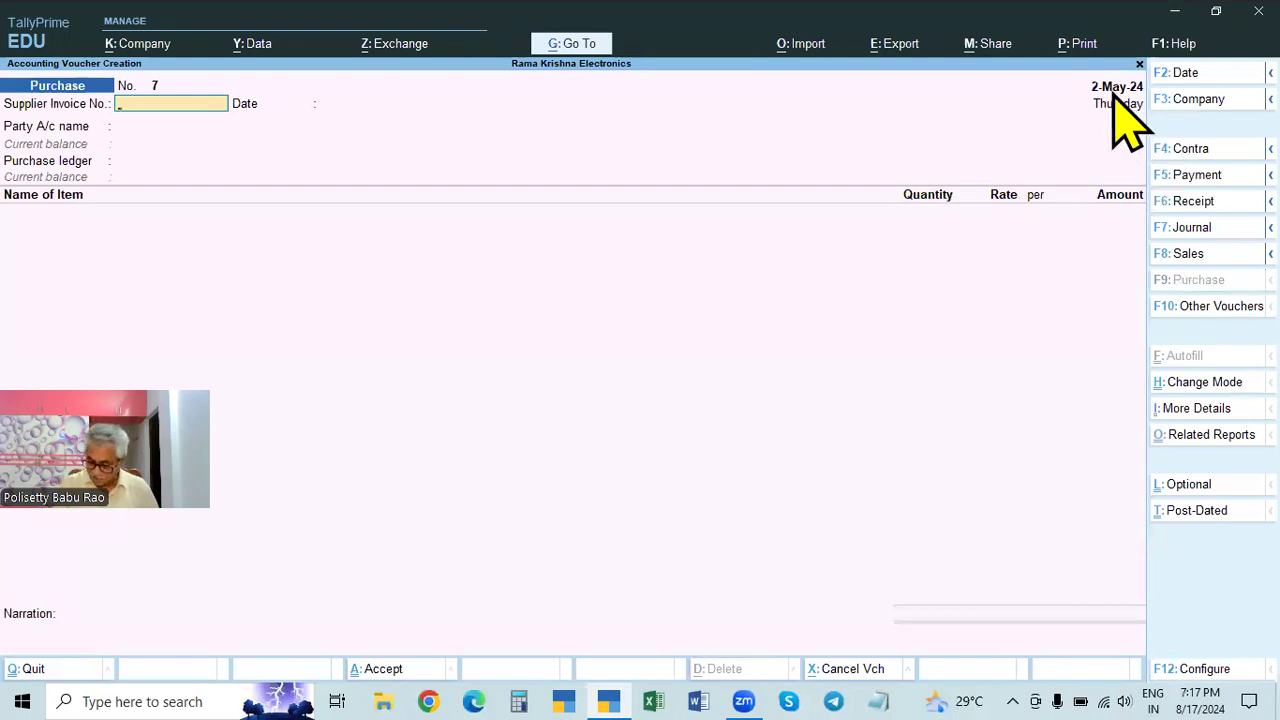
Enter supplier invoice number 665 dated 2-May-24, party account Excel Traders (C) with blank receipt details, and the Purchase ledger
text(665)
key(Return)
key(Return)
key(Down)
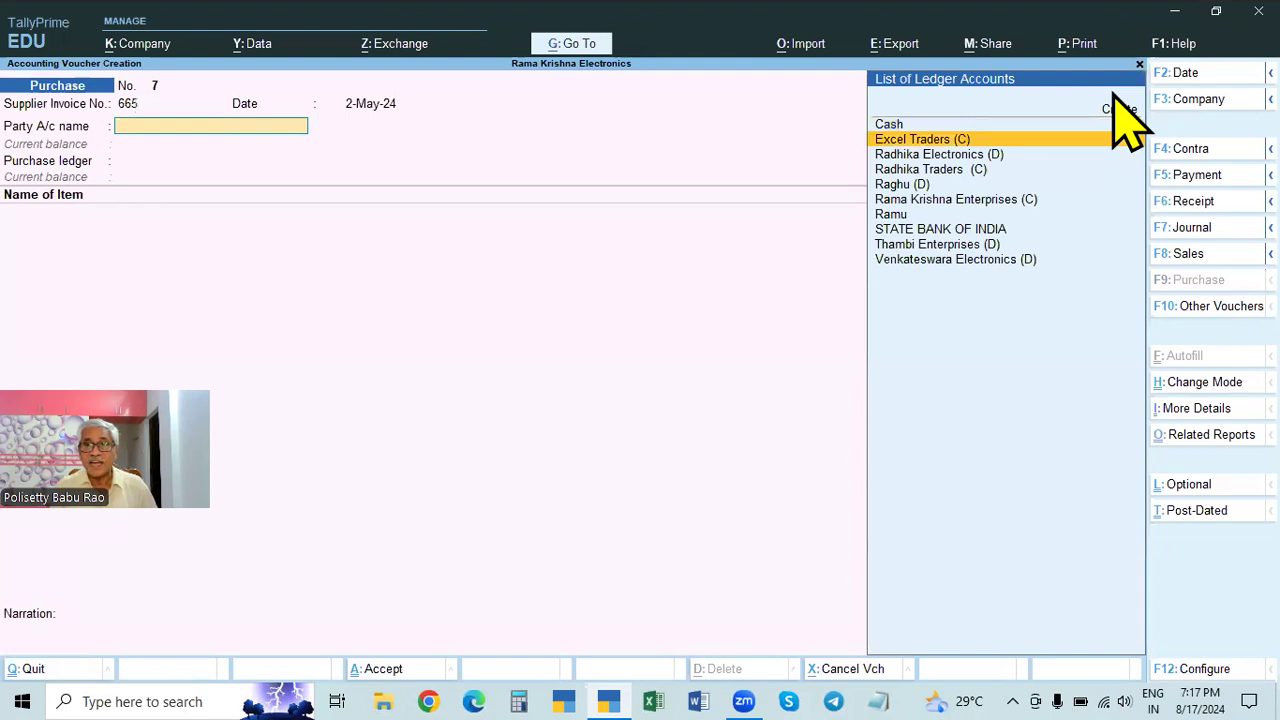
key(Return)
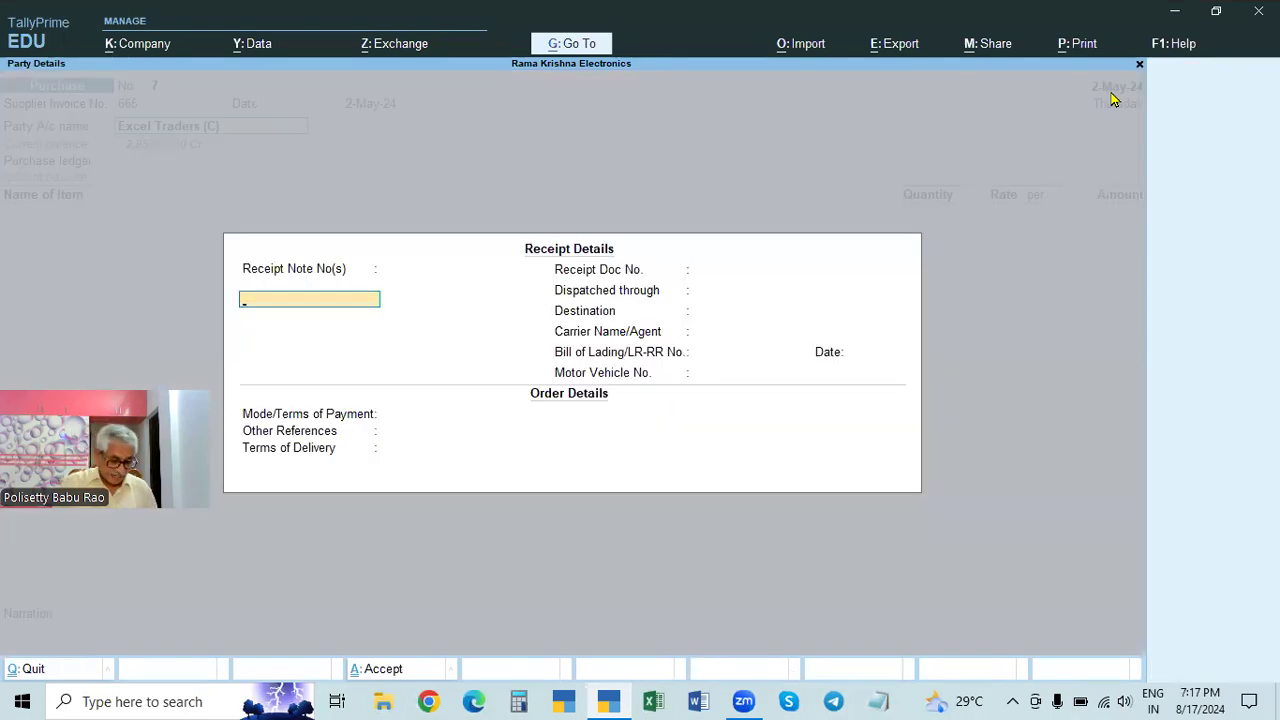
key(ctrl+a)
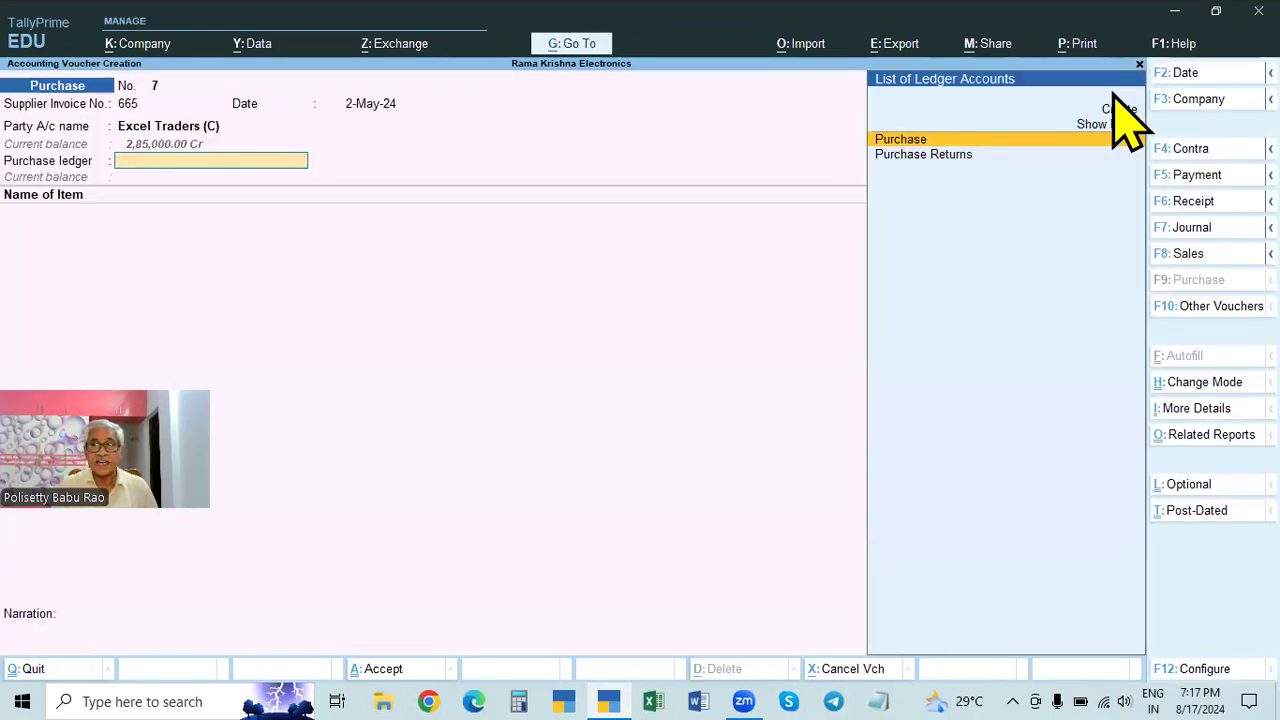
key(Return)
Add the stock item Sony TV 20" to the purchase with quantity 2 Pcs and a rate of 23,500
key(Down)
key(Down)
key(Down)
key(Down)
key(Down)
key(Down)
key(Down)
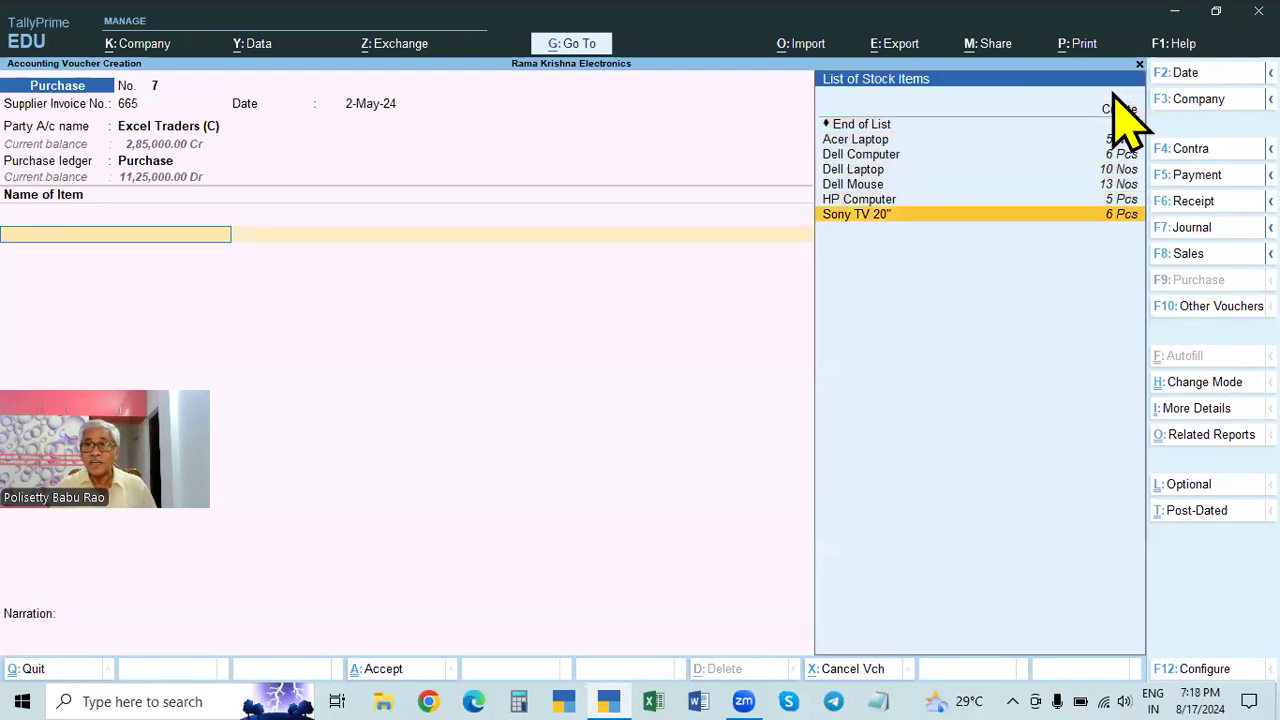
key(Return)
key(Return)
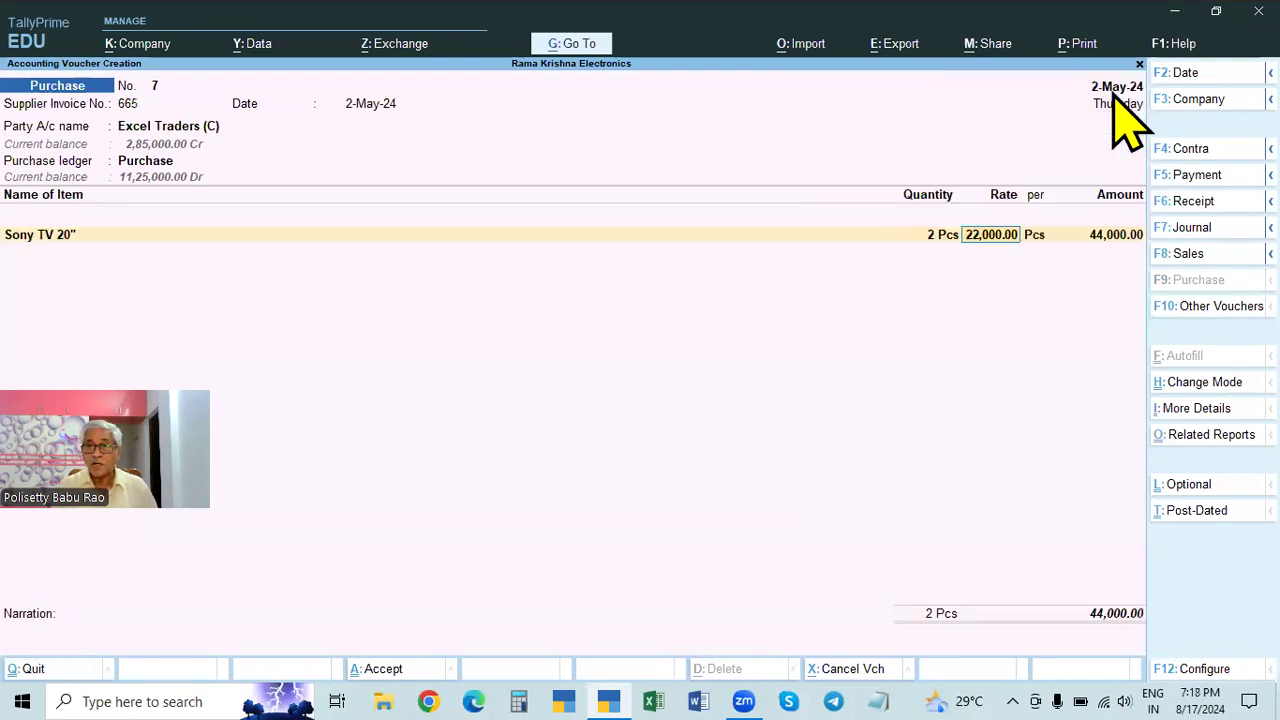
text(235)
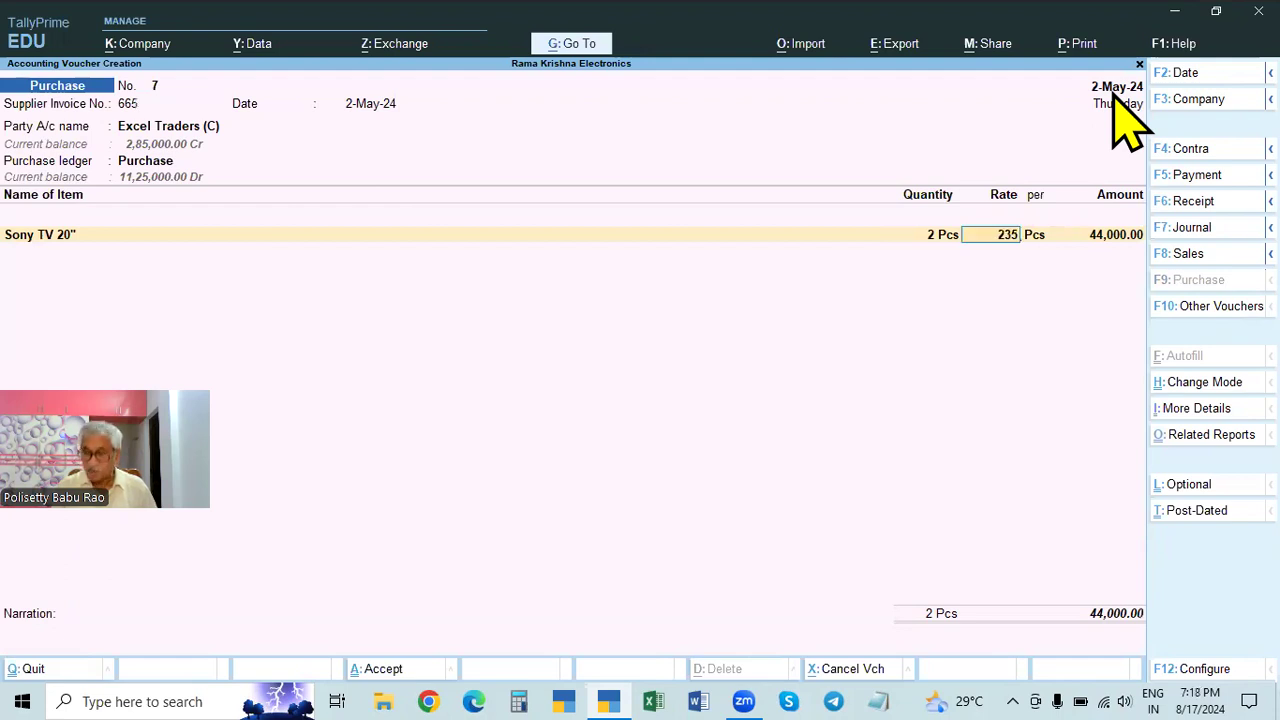
text(3,500)
key(Return)
key(Return)
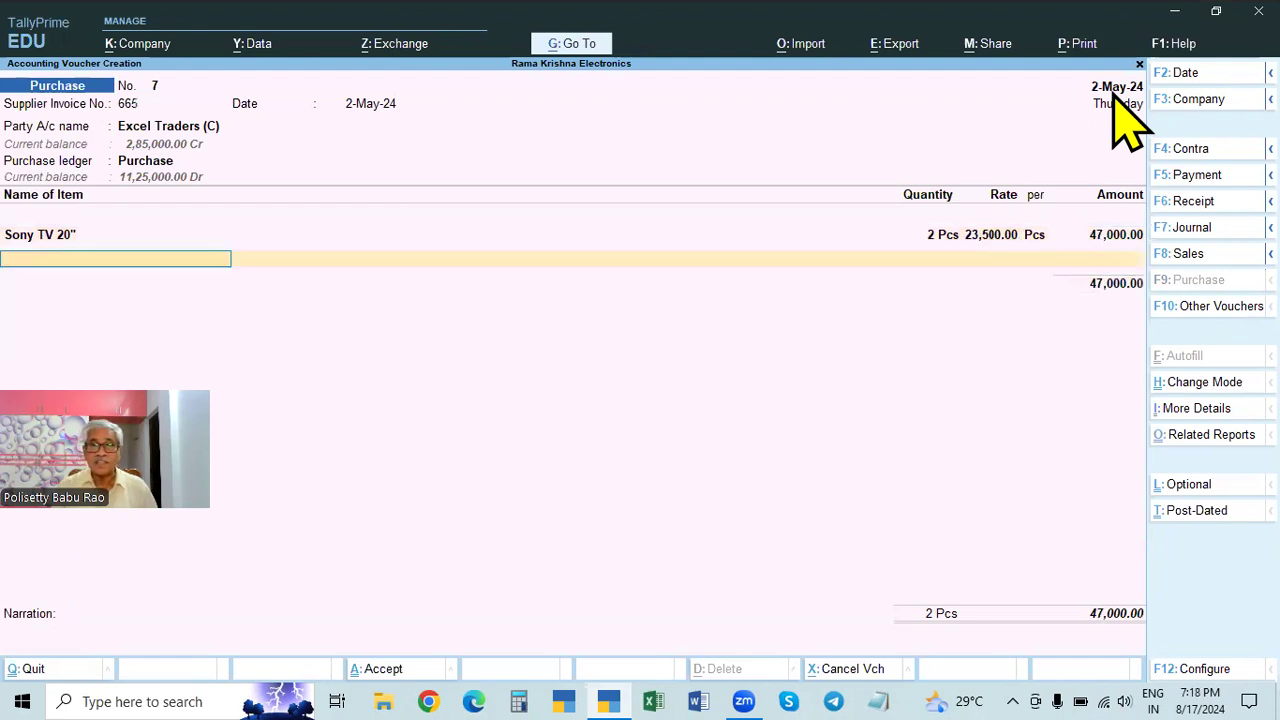
Add the stock item Dell Mouse to the purchase with quantity 5 Nos and a rate of 550
key(Down)
key(Down)
key(Down)
key(Down)
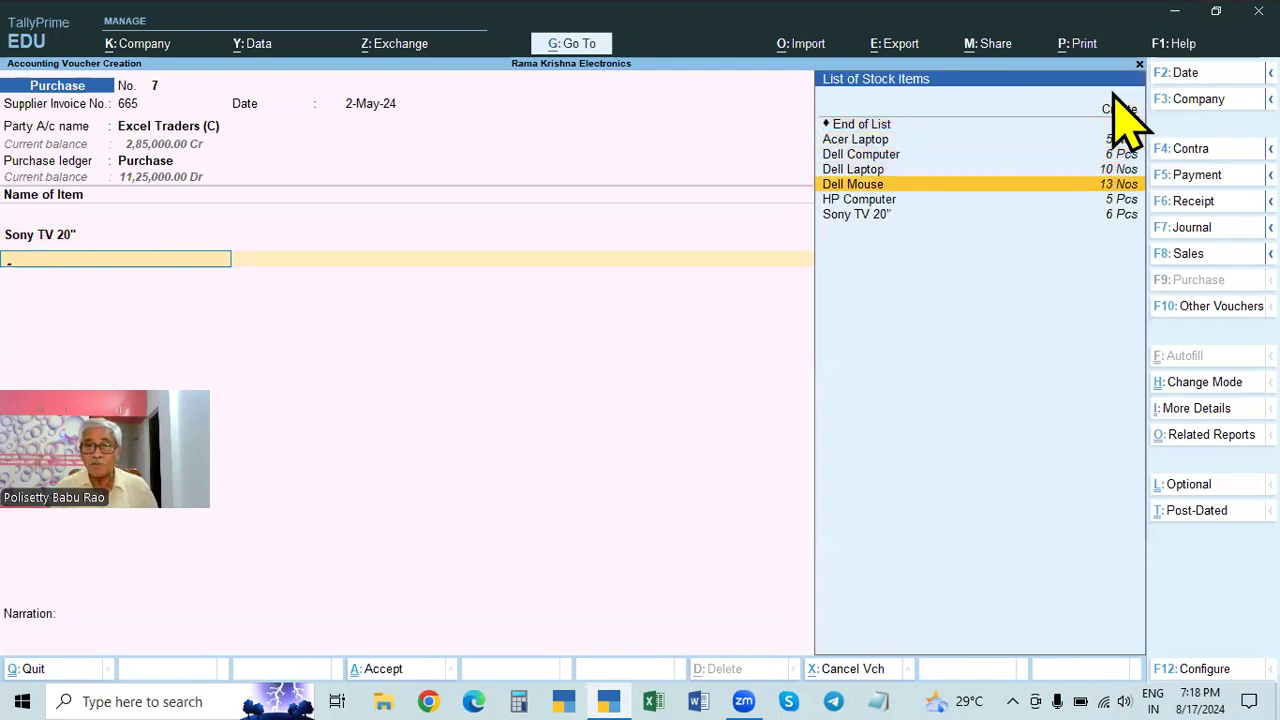
key(Return)
key(Return)
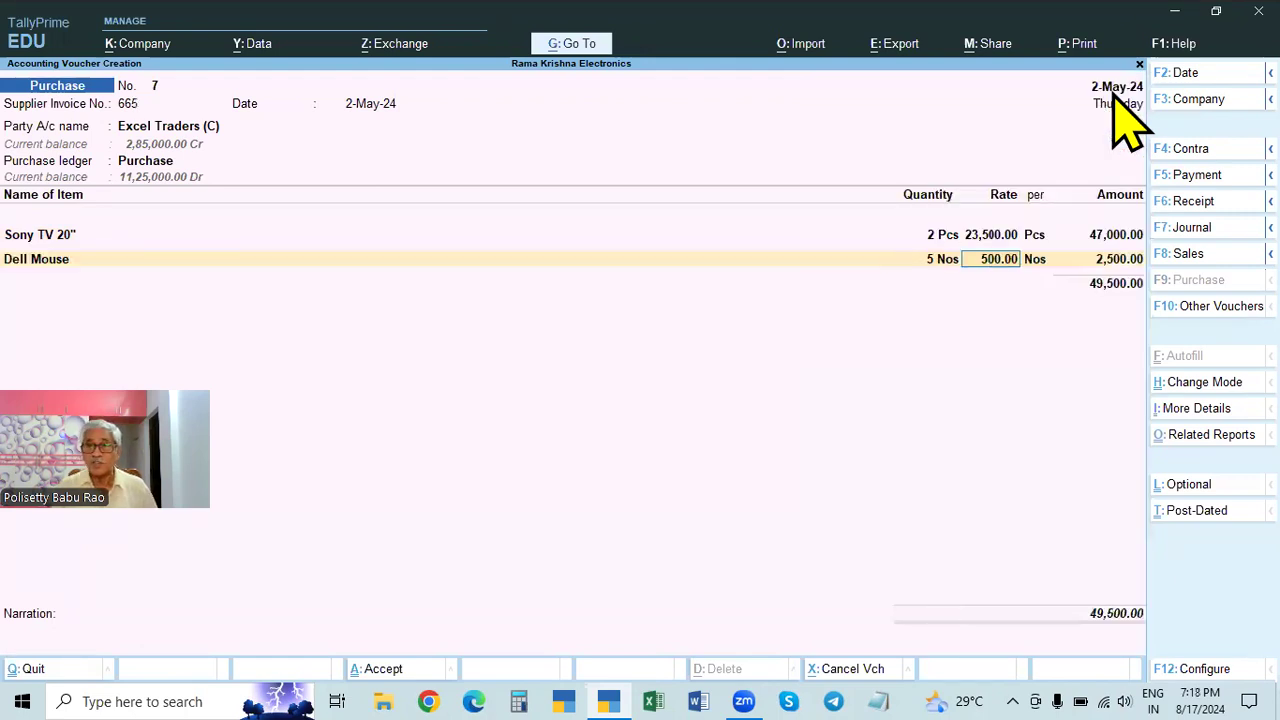
key(Return)
key(Return)
key(Return)
End the item list, save the purchase voucher without a narration, and leave voucher entry
key(Return)
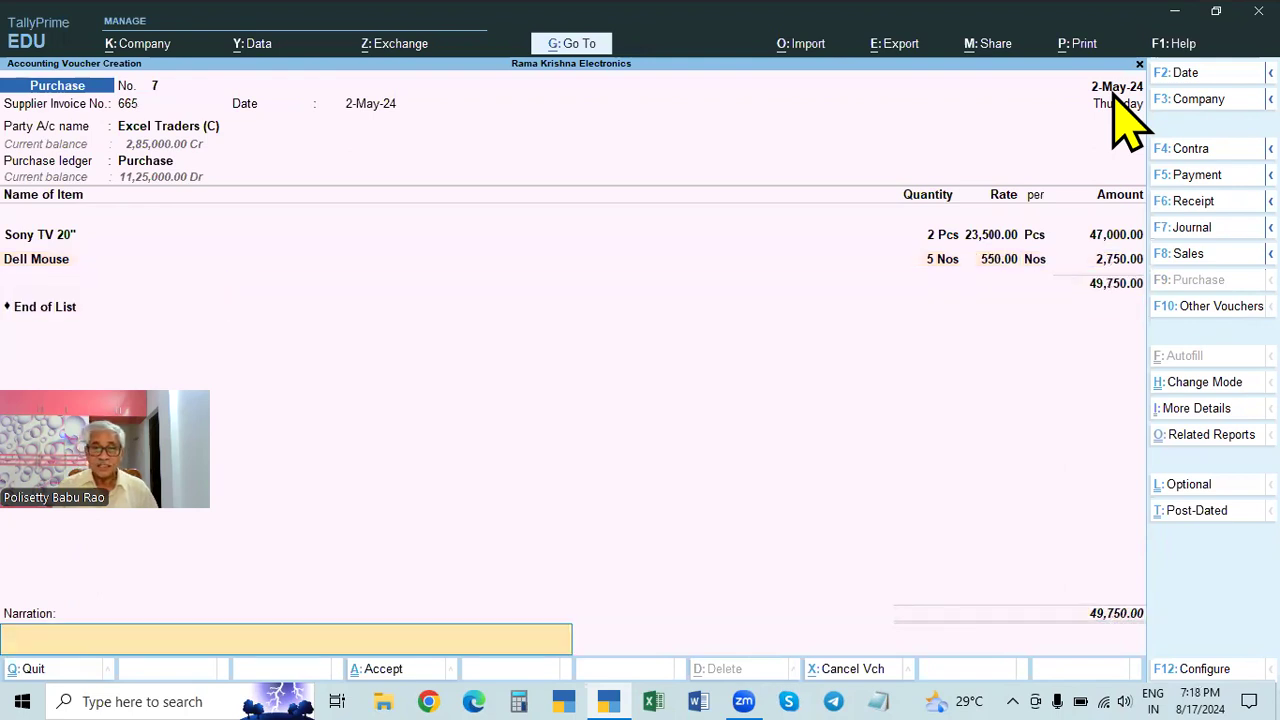
key(Return)
key(Return)
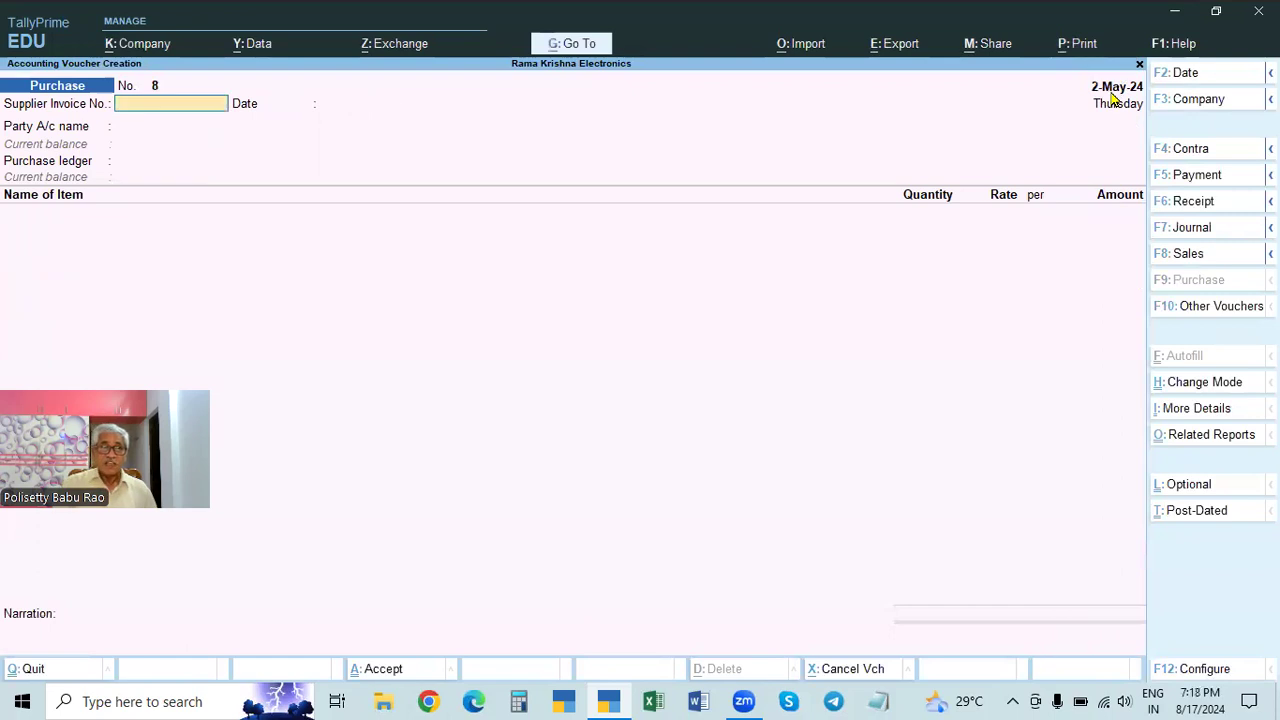
key(Escape)
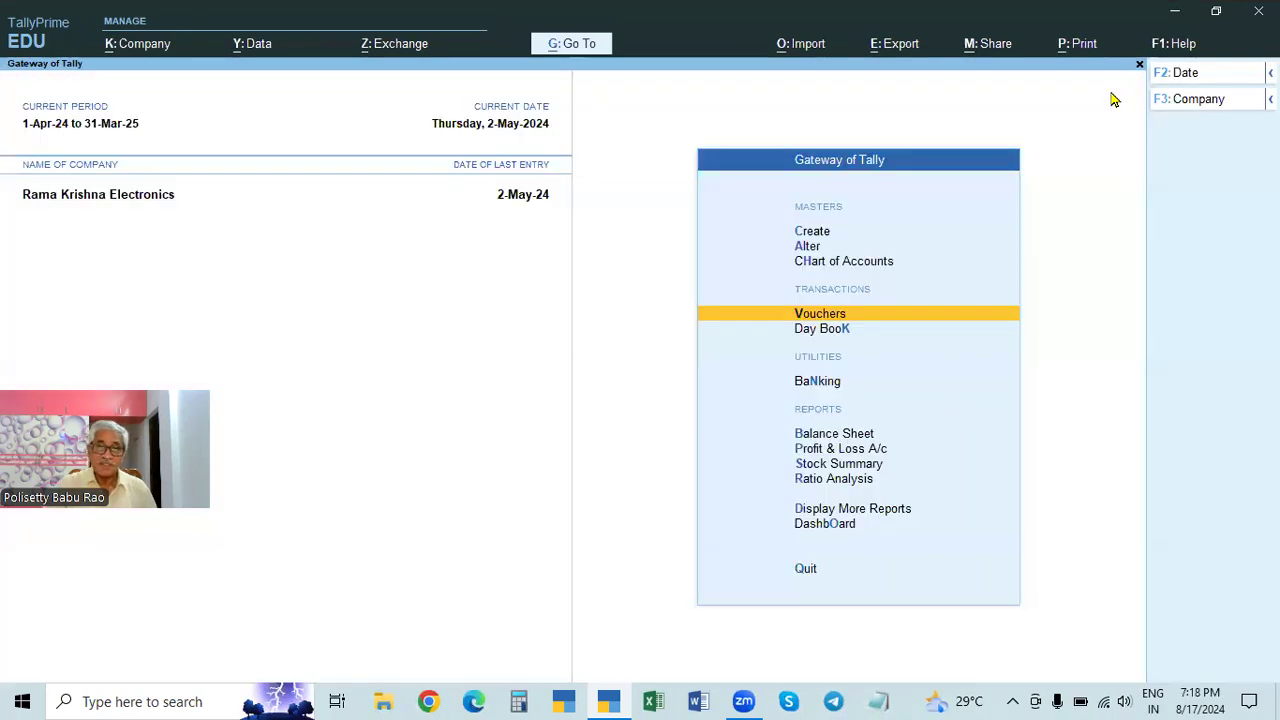
Shut the company Rama Krishna Electronics from the Gateway of Tally
key(Escape)
key(Escape)
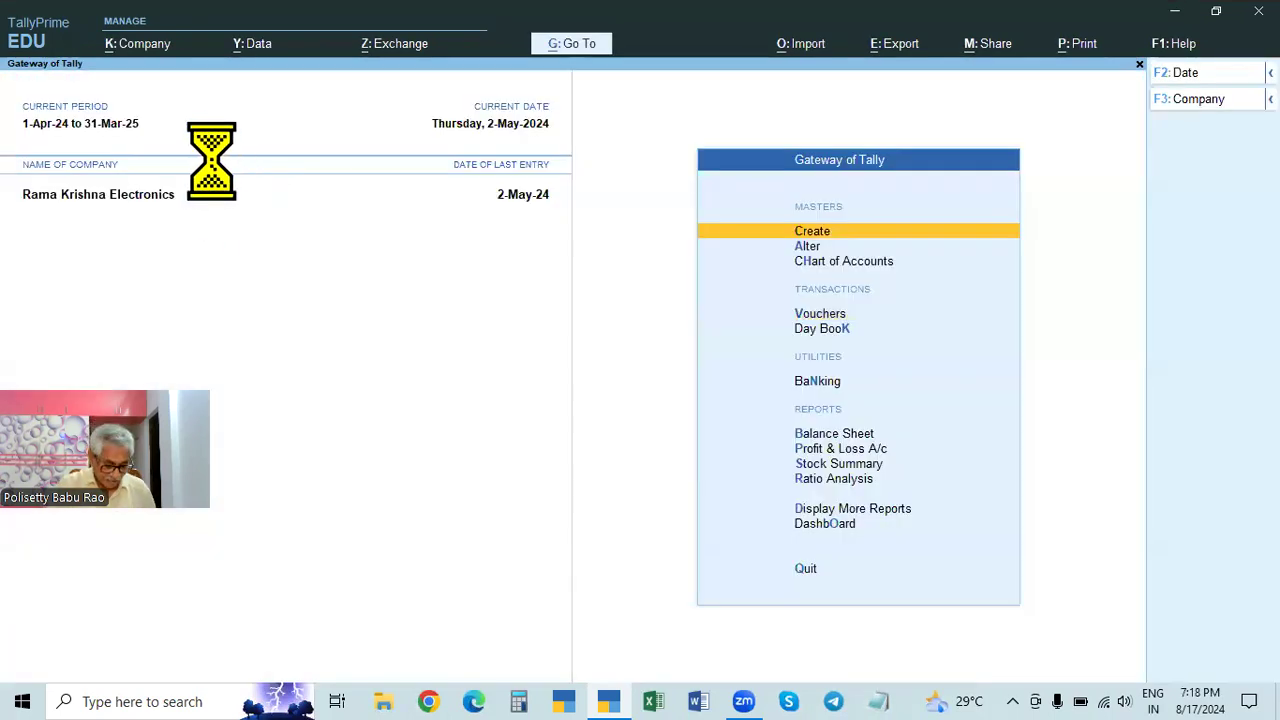
key(ctrl)
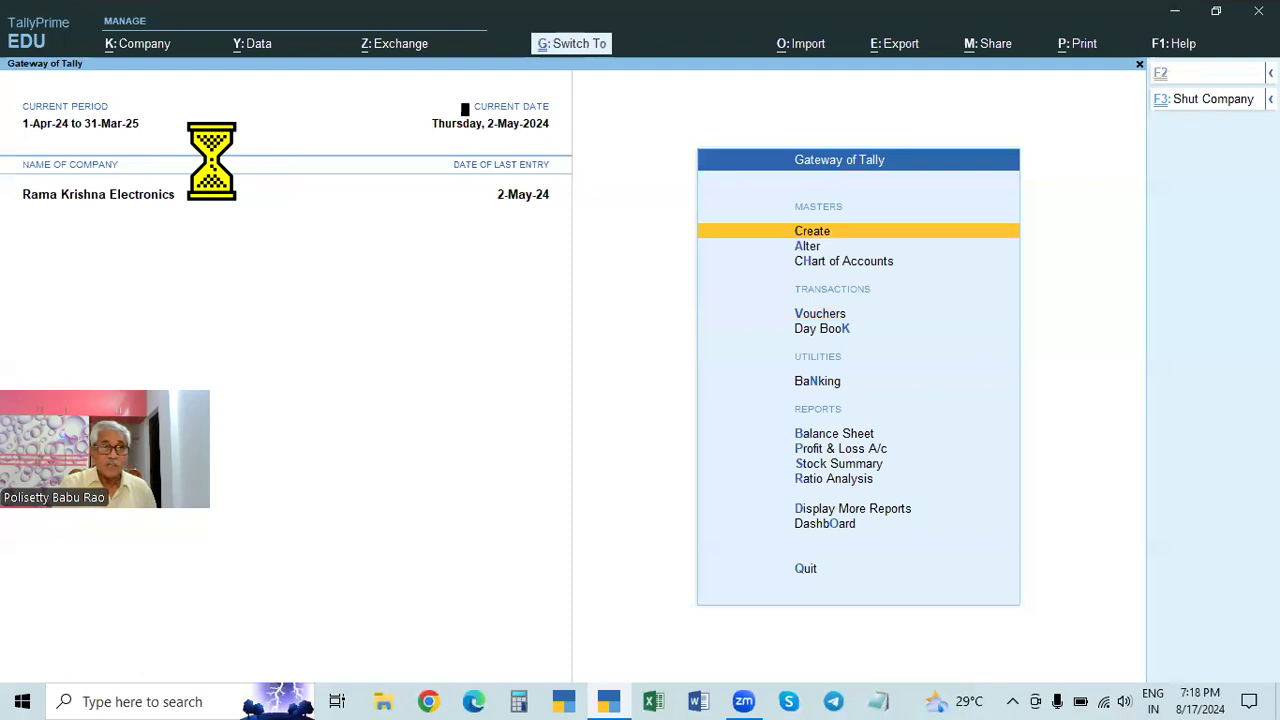
key(ctrl+F3)
key(Return)
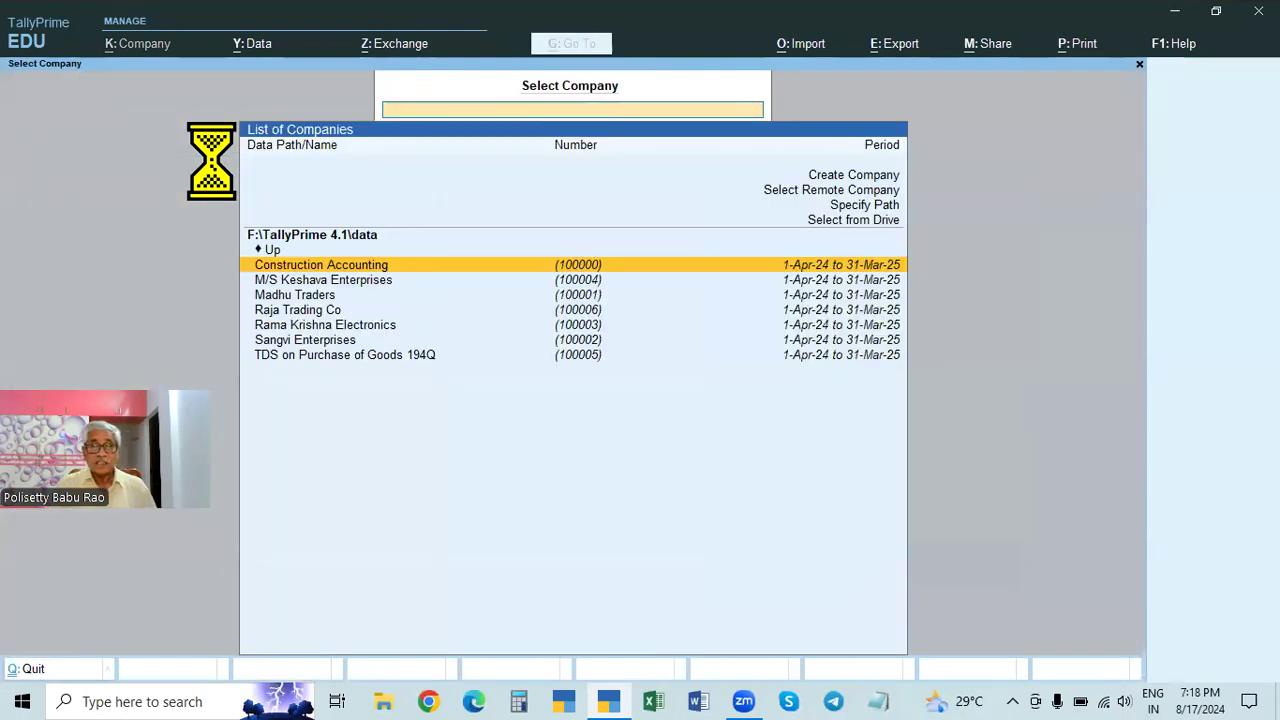
click(357, 328)
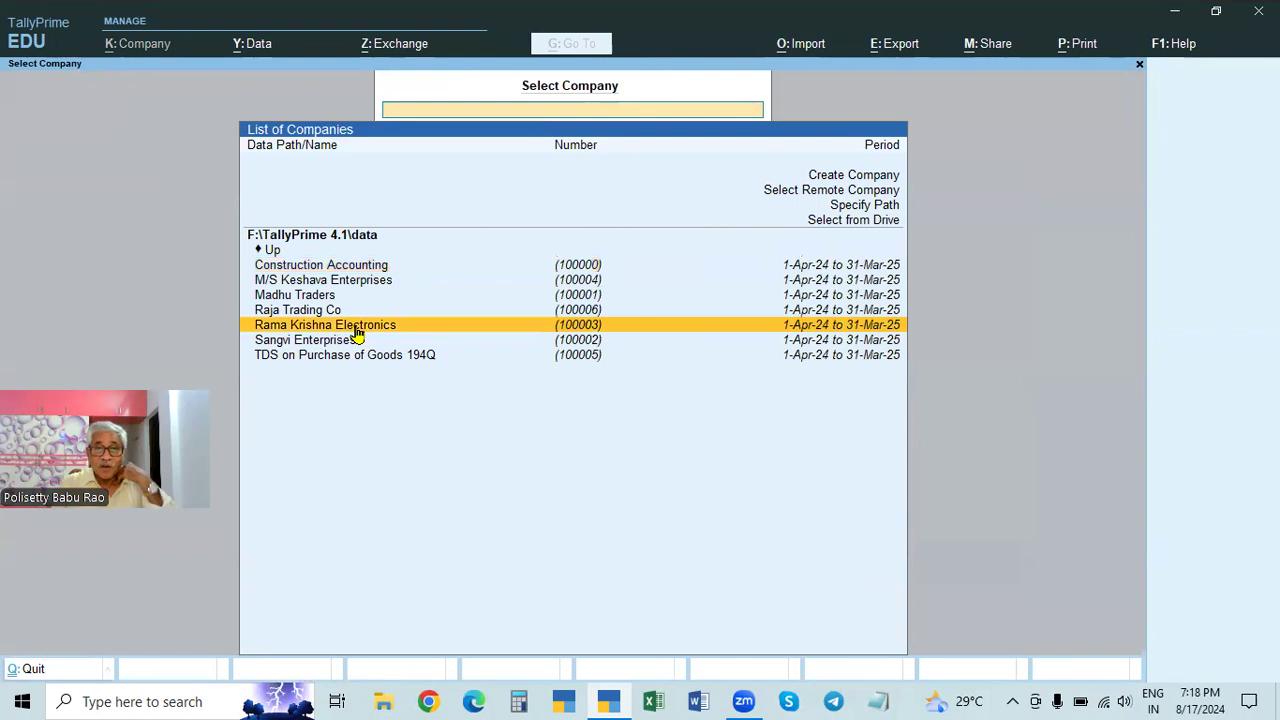
click(357, 330)
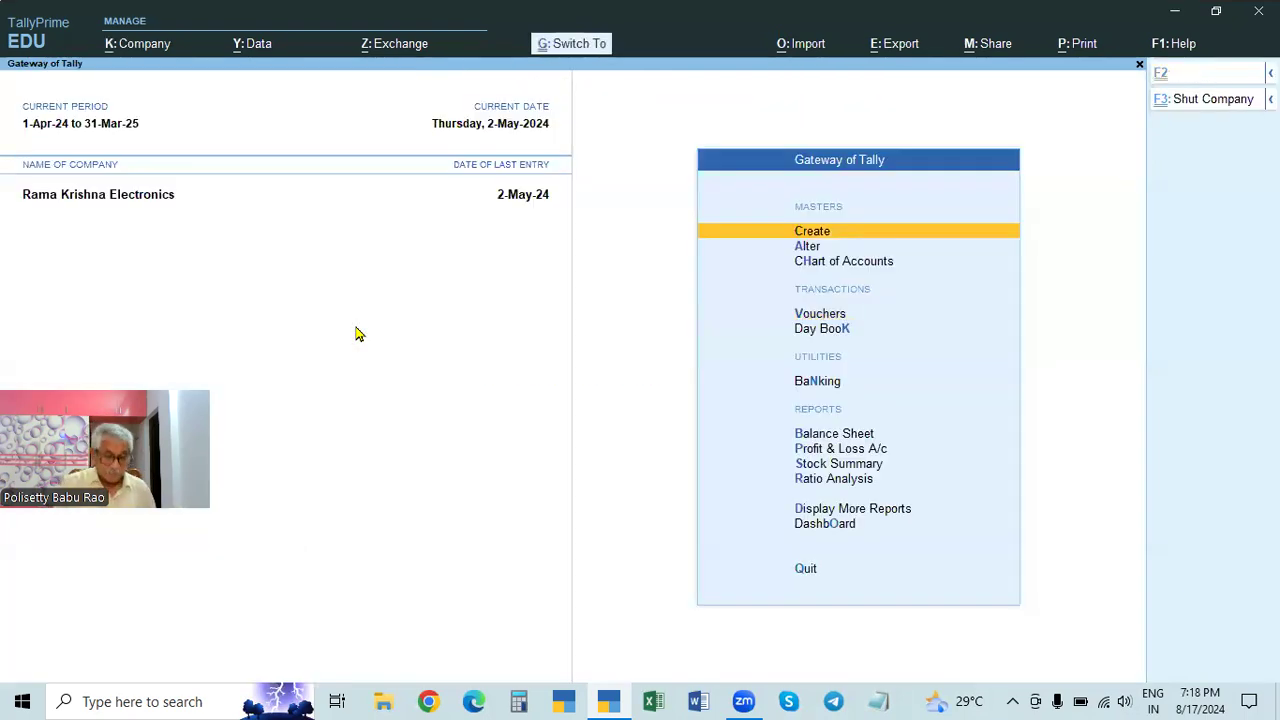
key(ctrl+F3)
key(Return)
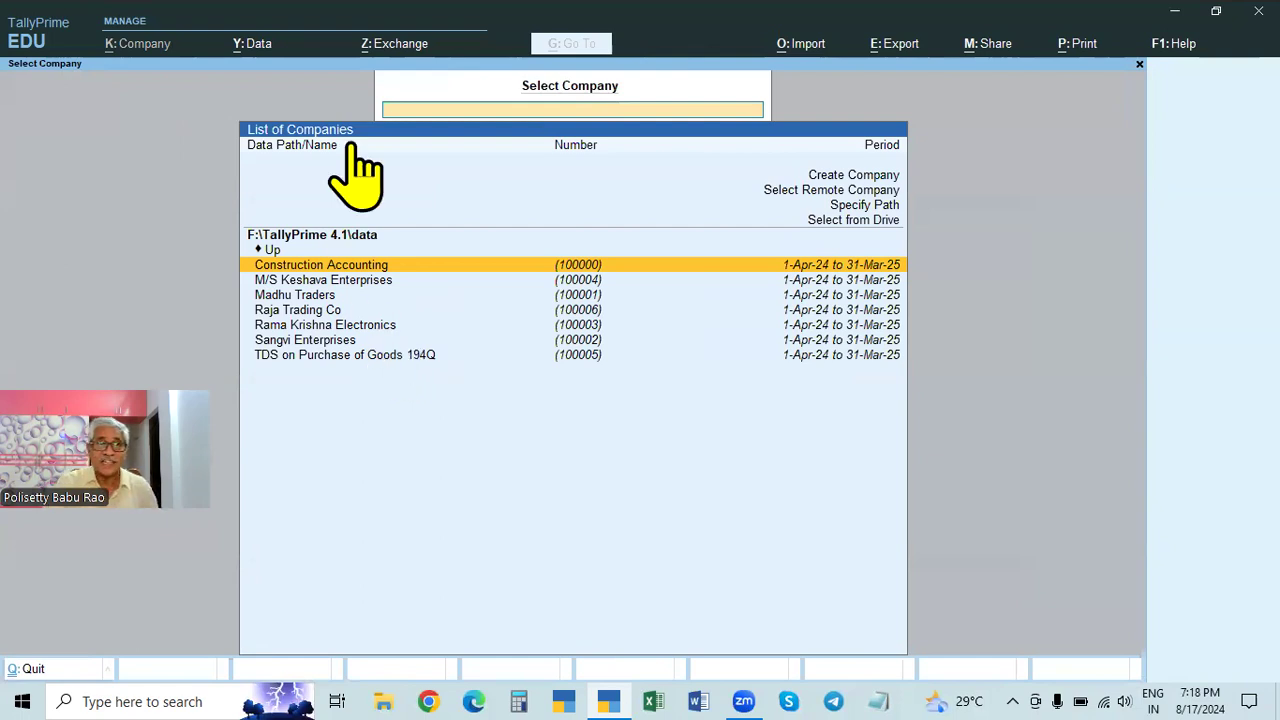
Start a company backup and set the backup destination path to E:\TallyPrime Backup 4.1
click(252, 44)
click(277, 103)
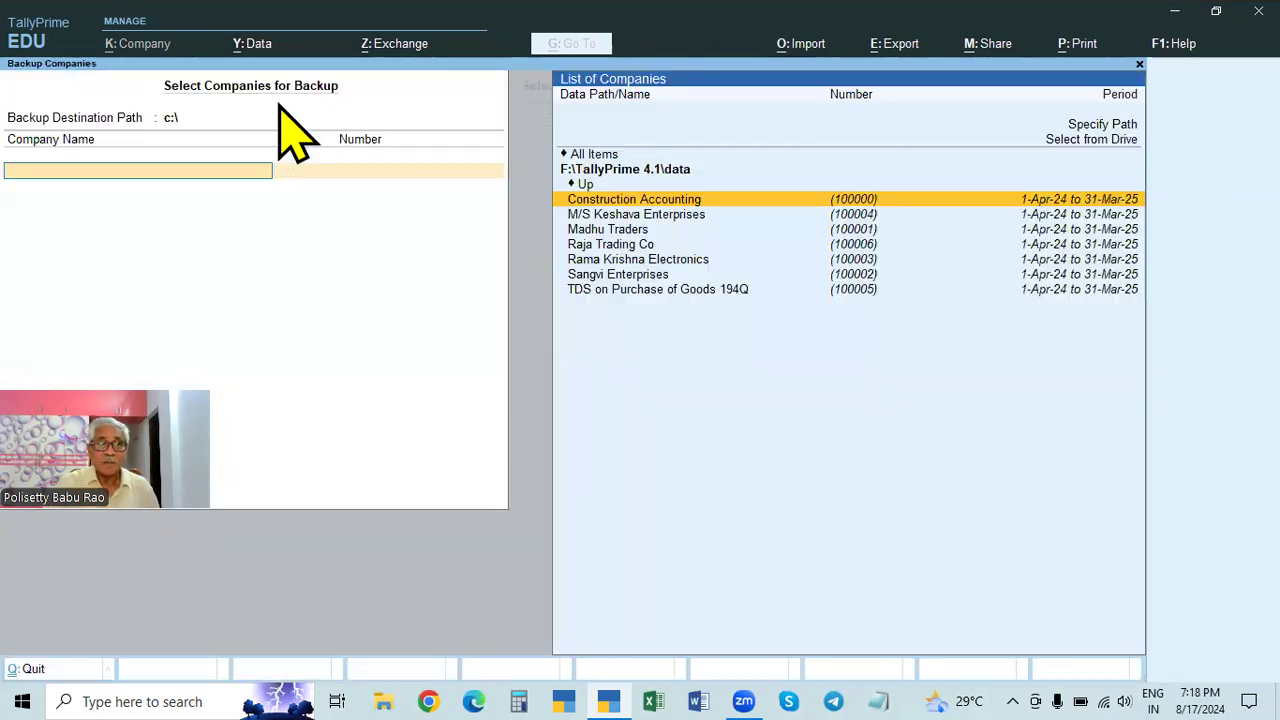
click(226, 118)
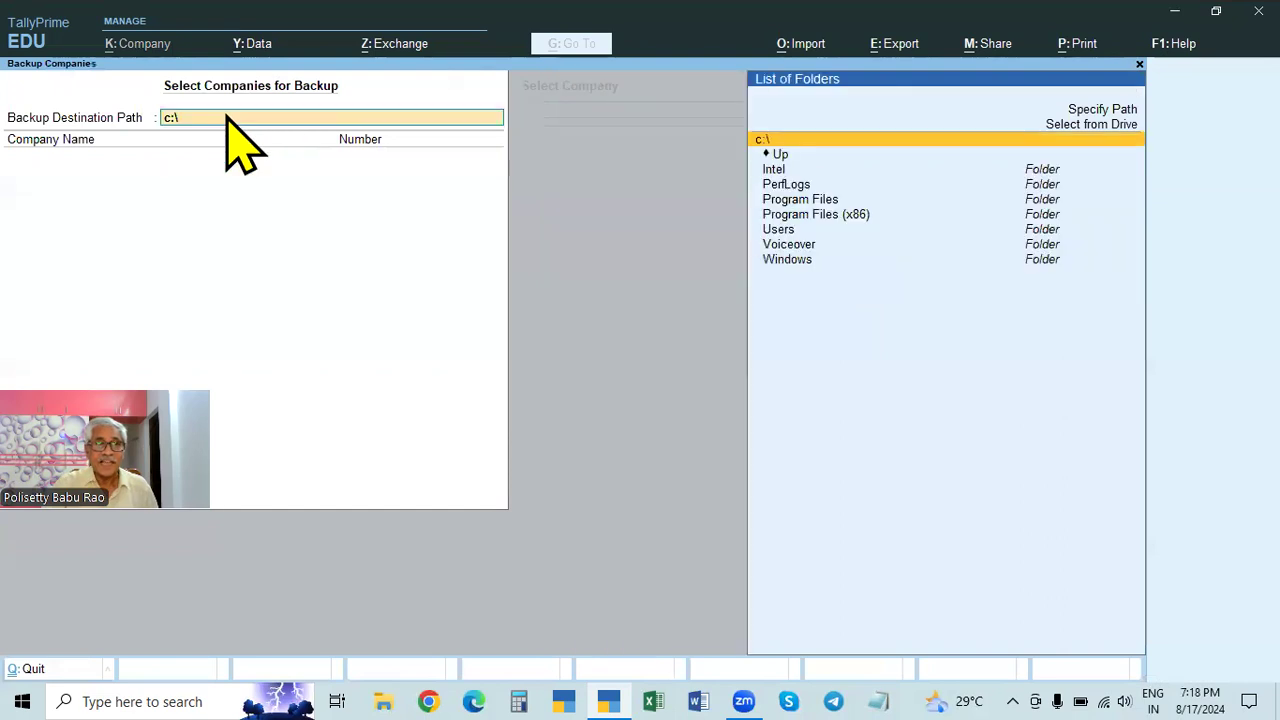
click(1094, 135)
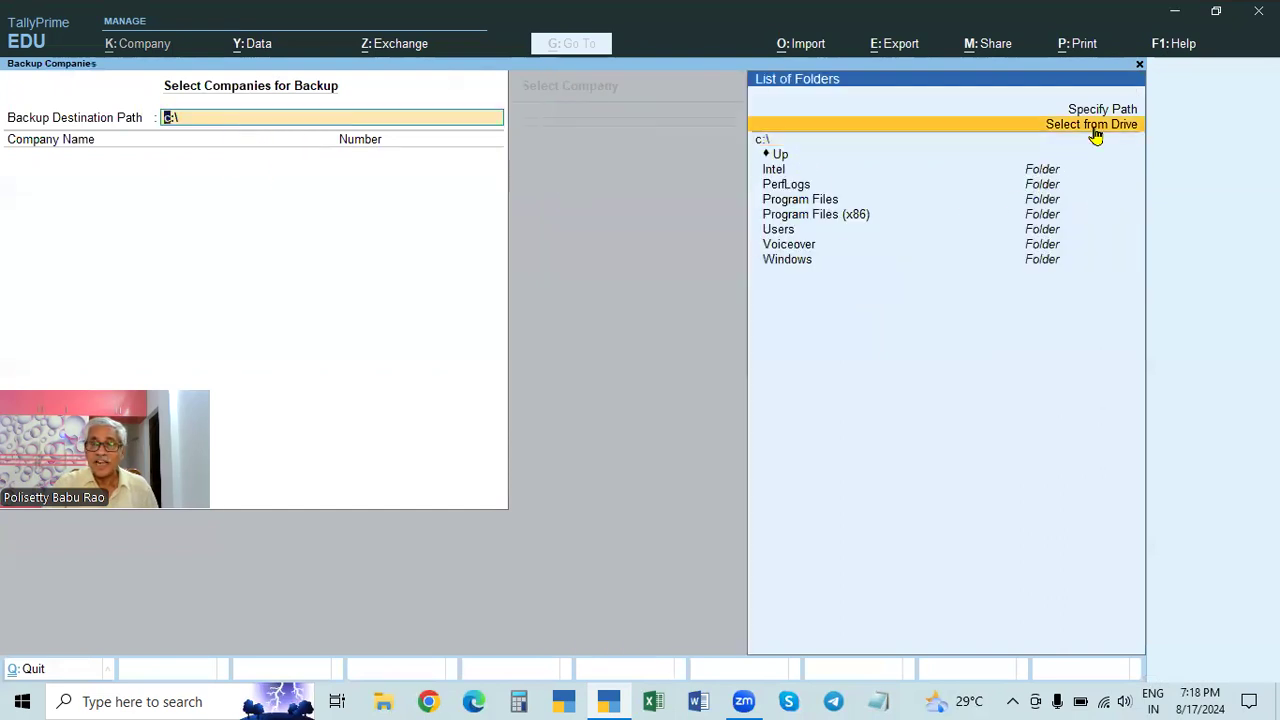
click(1095, 135)
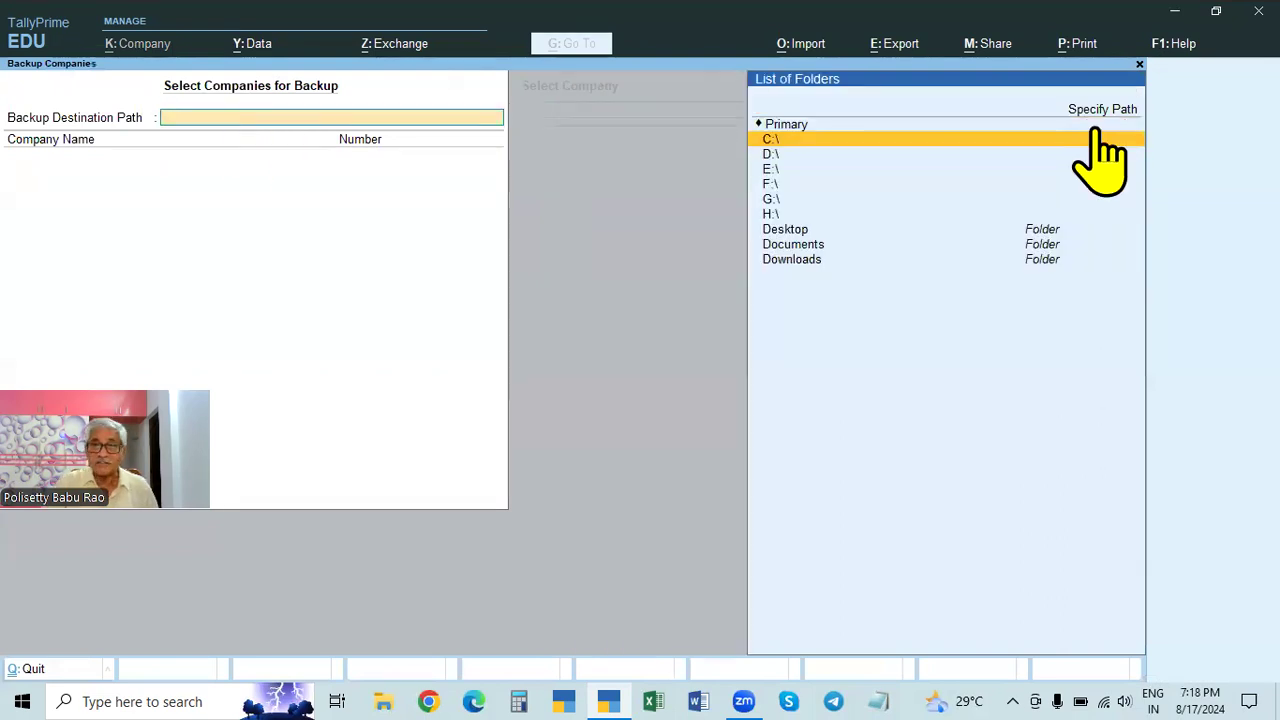
click(772, 172)
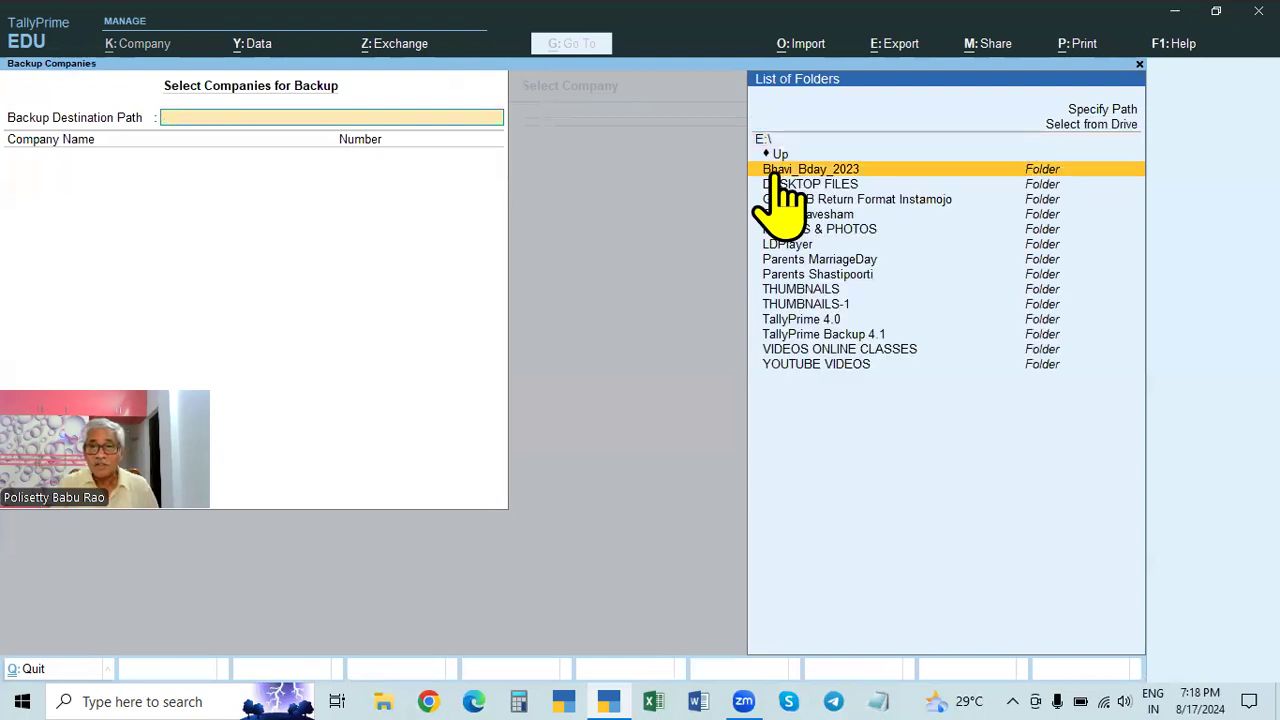
key(Up)
key(Return)
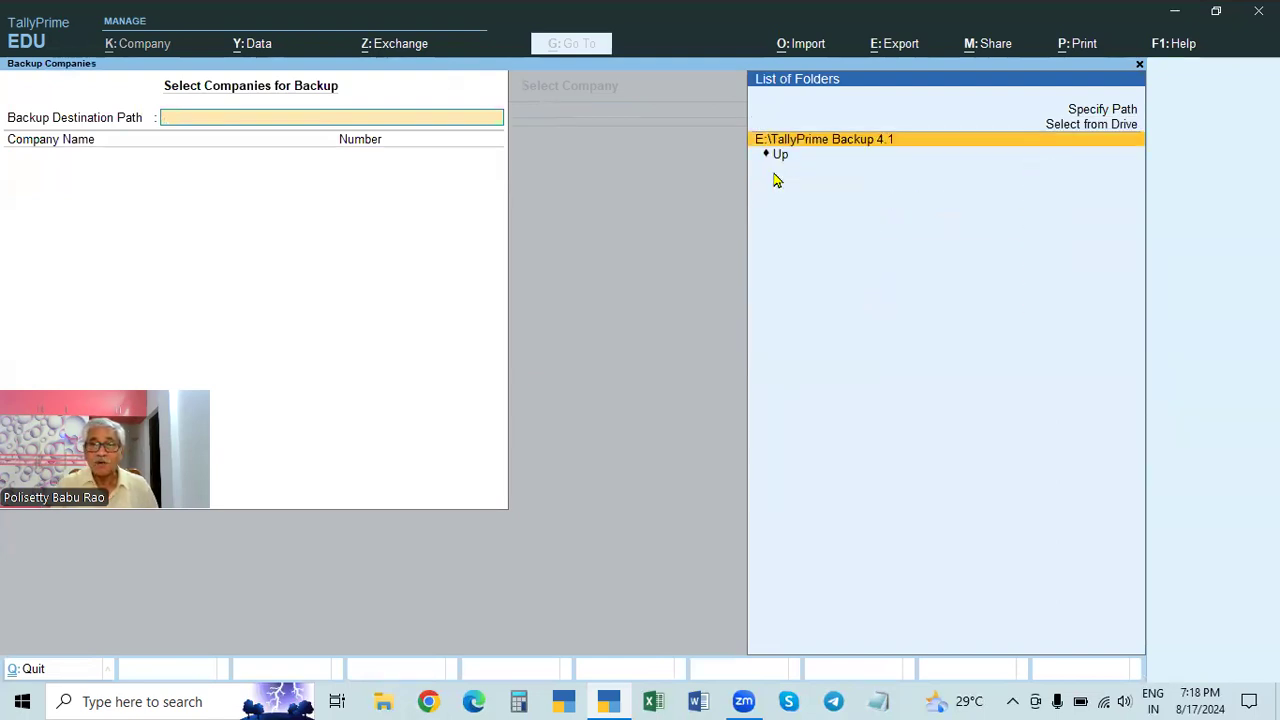
key(Return)
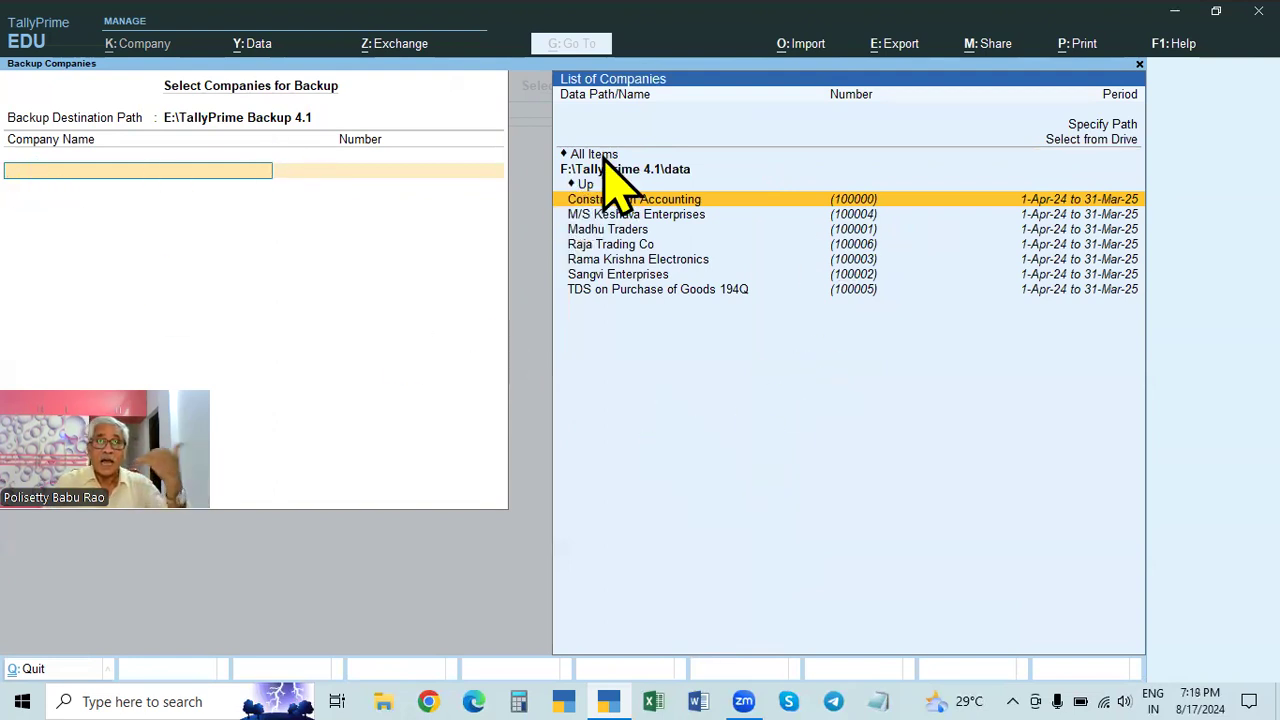
Back up only the company Rama Krishna Electronics, overwriting its existing backup file TBK1800_100003.001
click(684, 260)
click(684, 262)
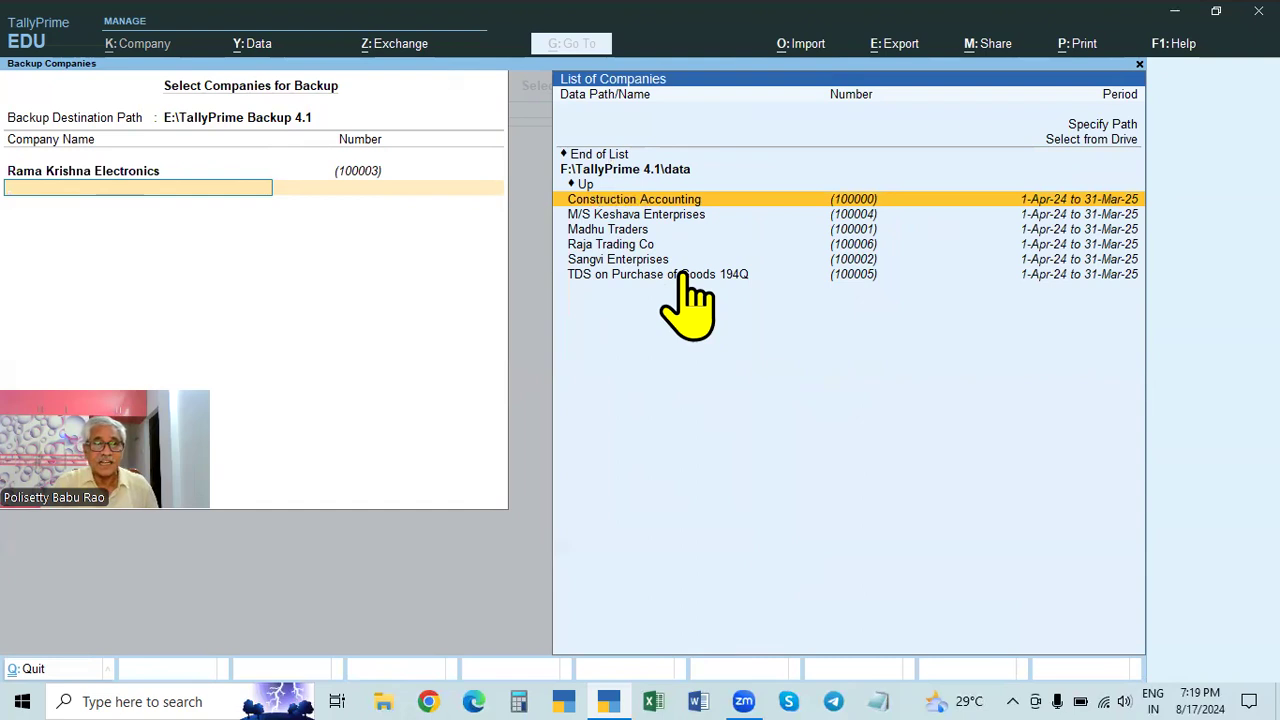
click(623, 156)
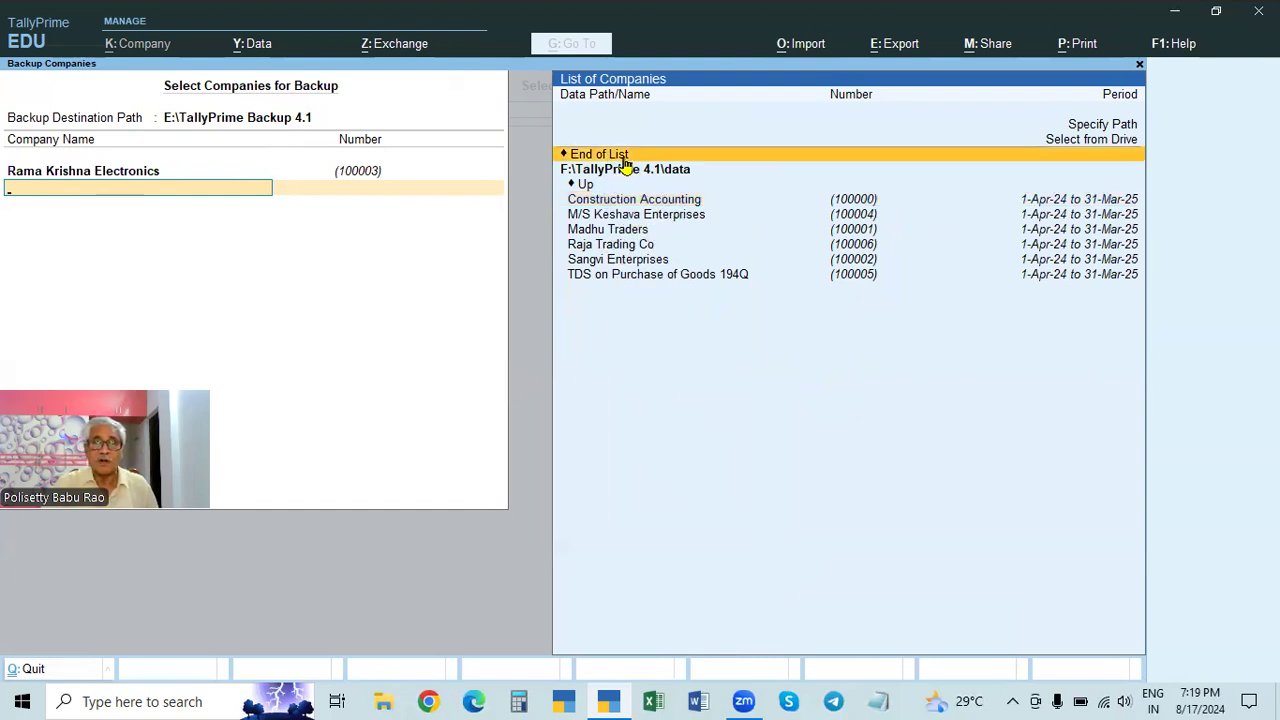
click(625, 158)
key(Return)
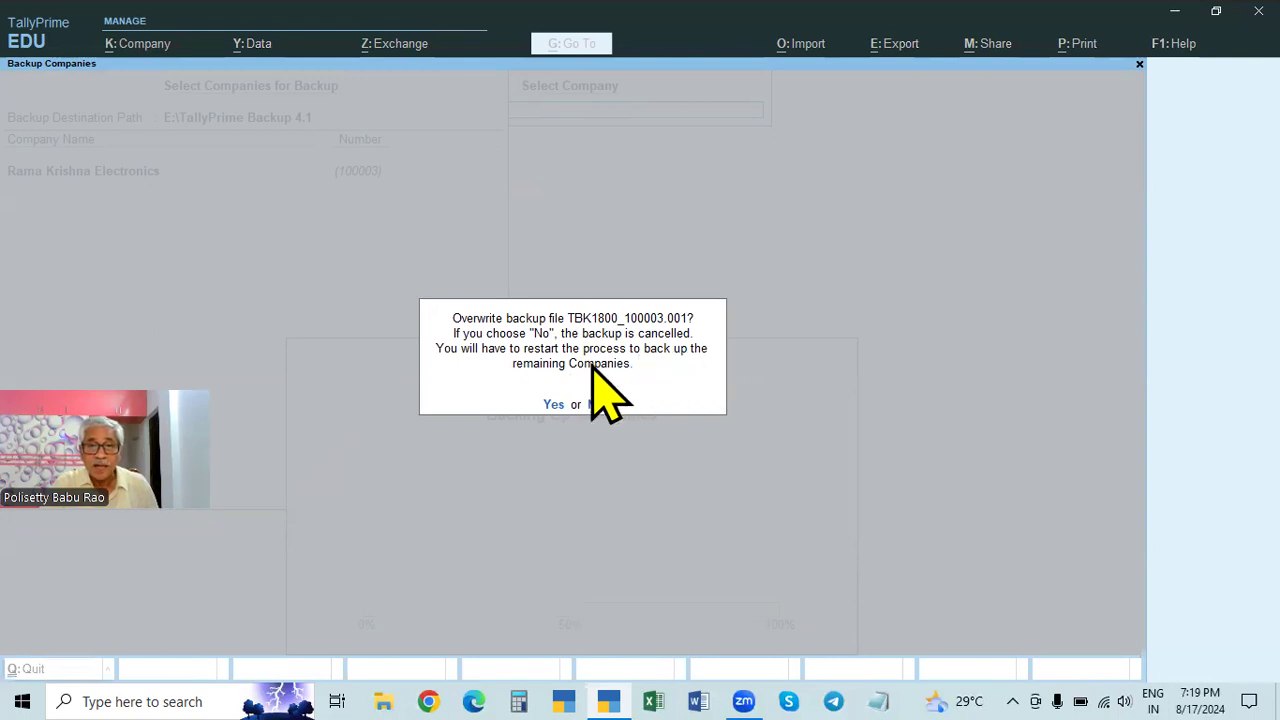
click(555, 408)
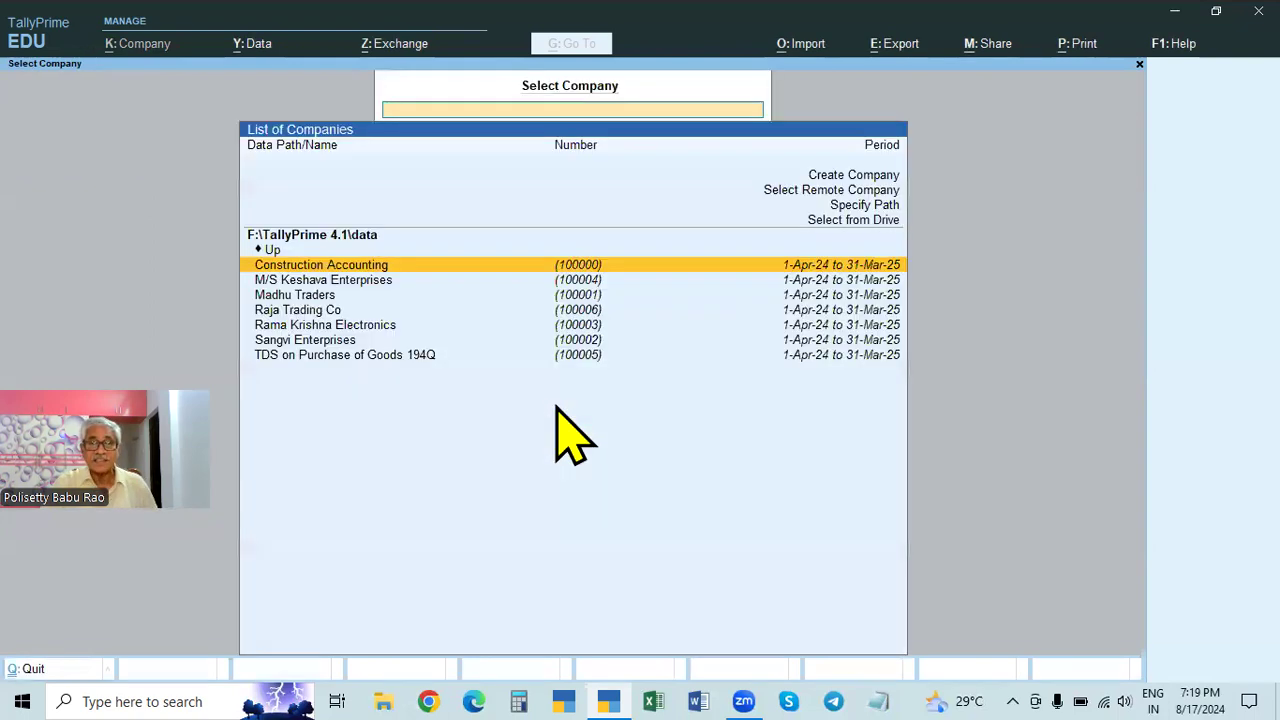
click(383, 701)
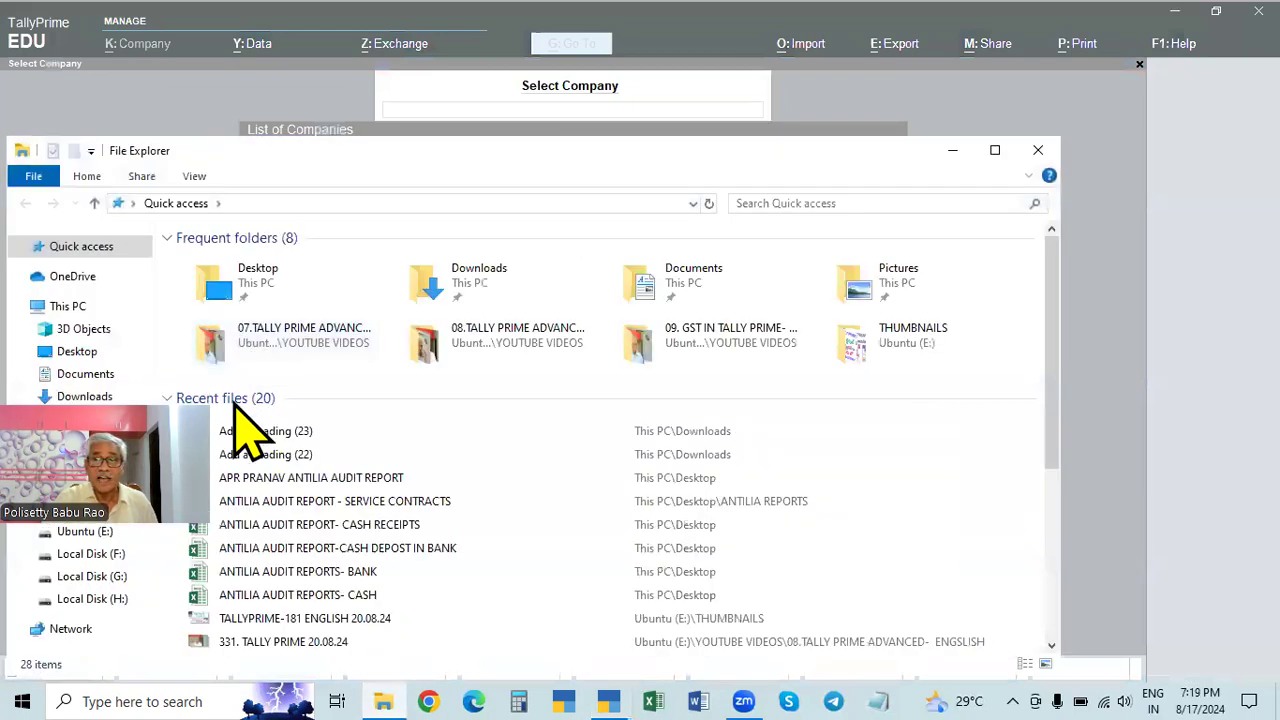
click(1038, 150)
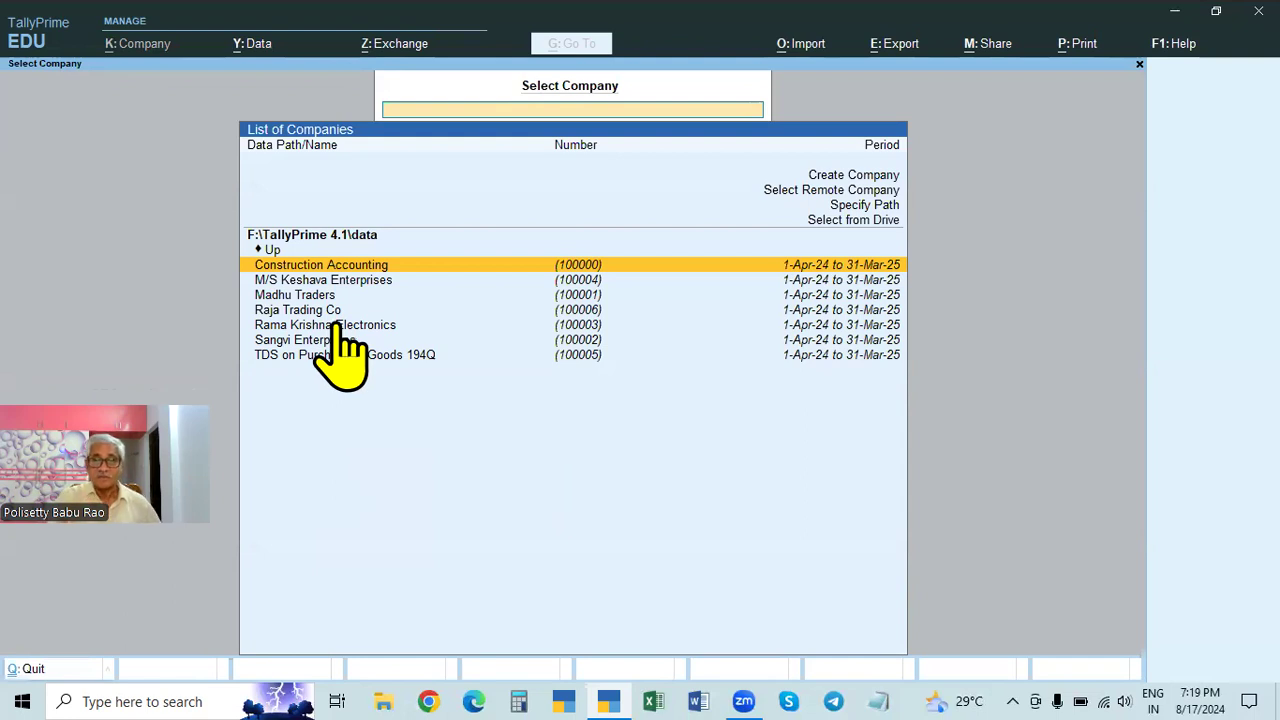
key(Escape)
key(Escape)
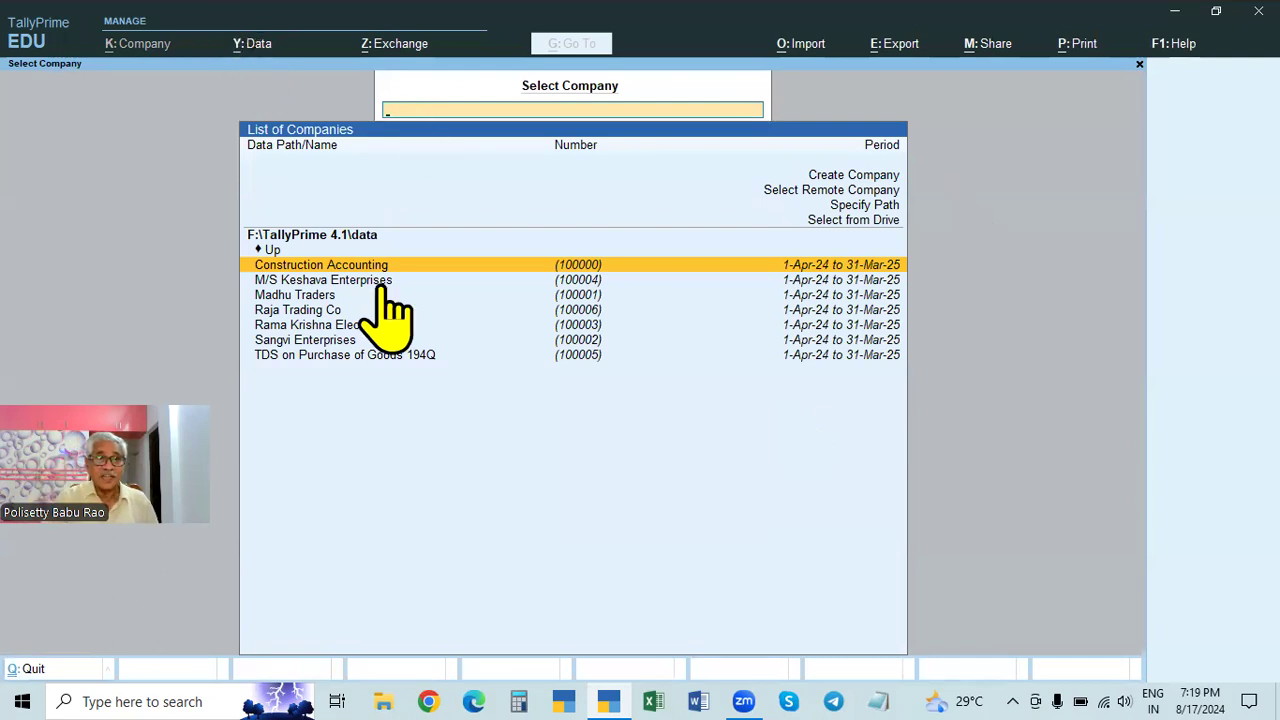
Start another backup and try to reach the E: drive's folders from the list of companies instead of the destination path
click(255, 44)
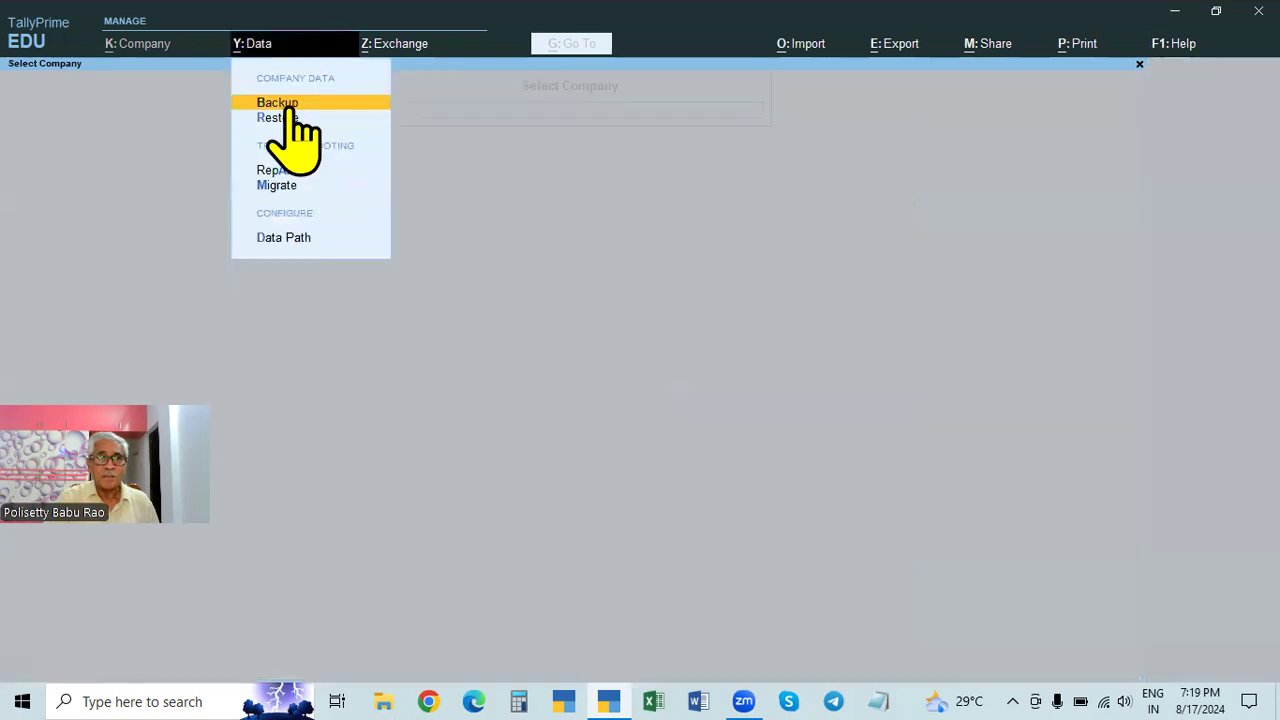
click(291, 104)
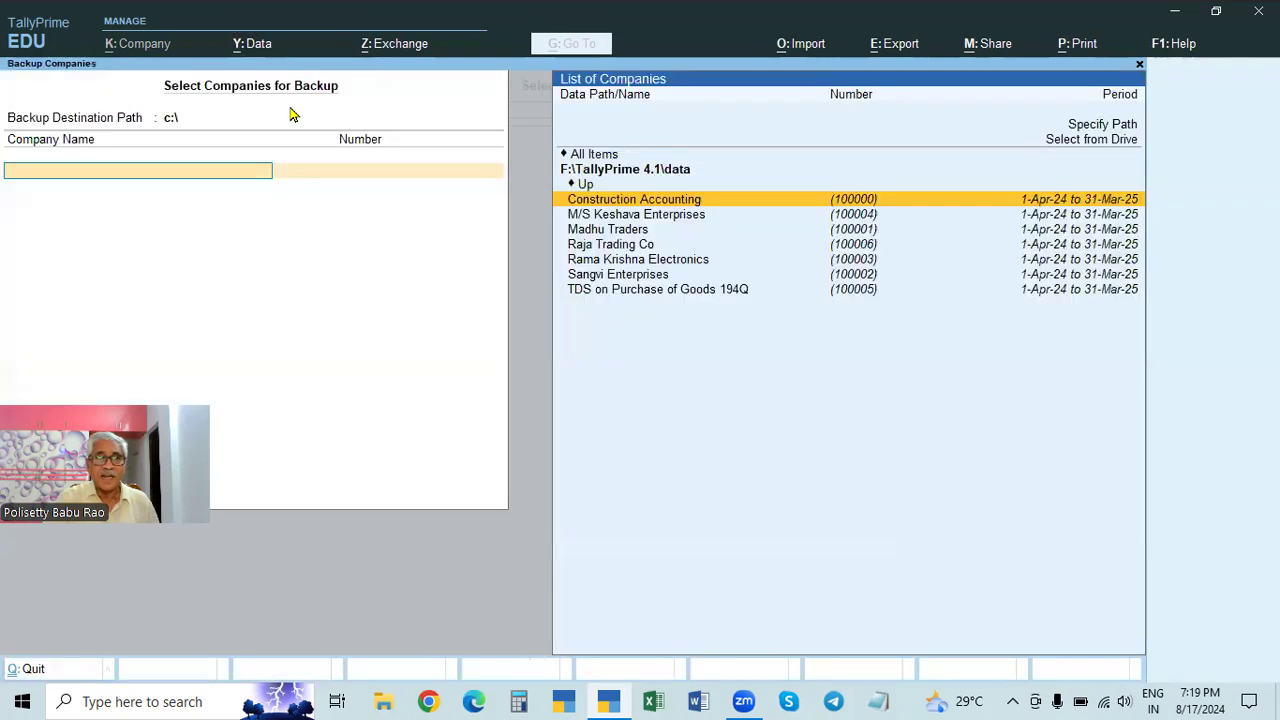
click(1088, 141)
click(1088, 141)
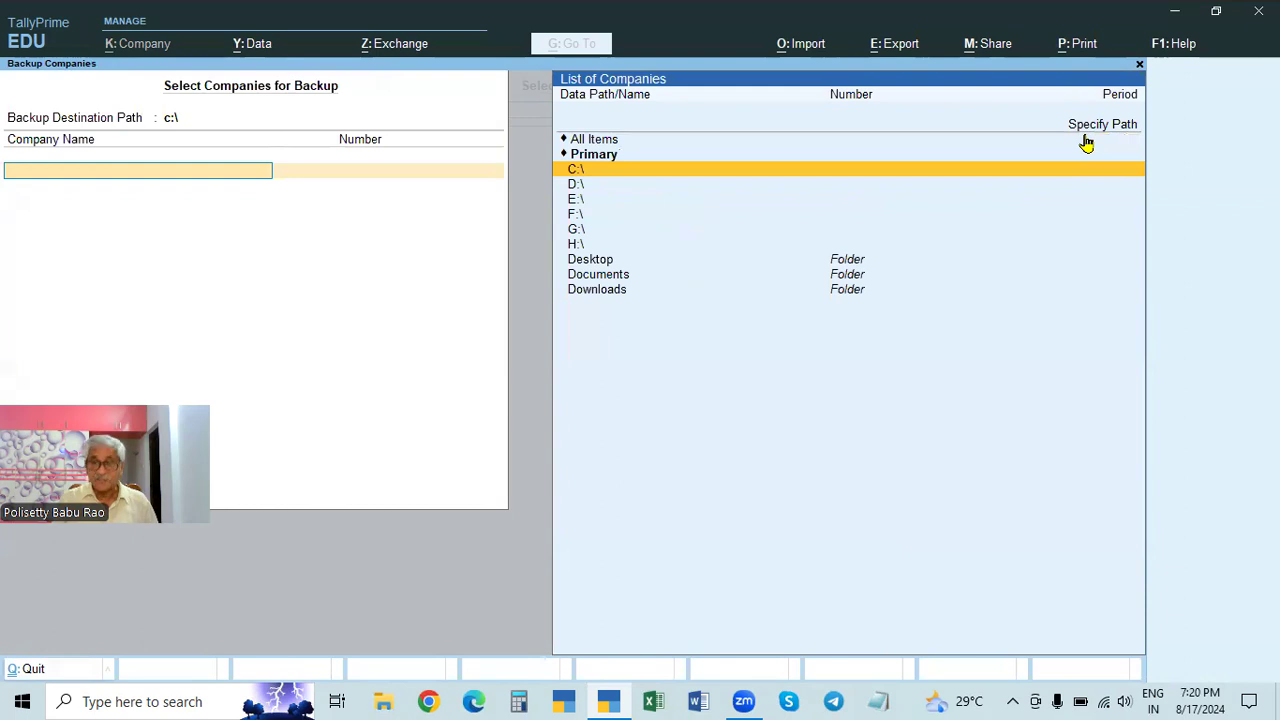
key(Down)
key(Down)
key(Down)
key(Up)
key(Down)
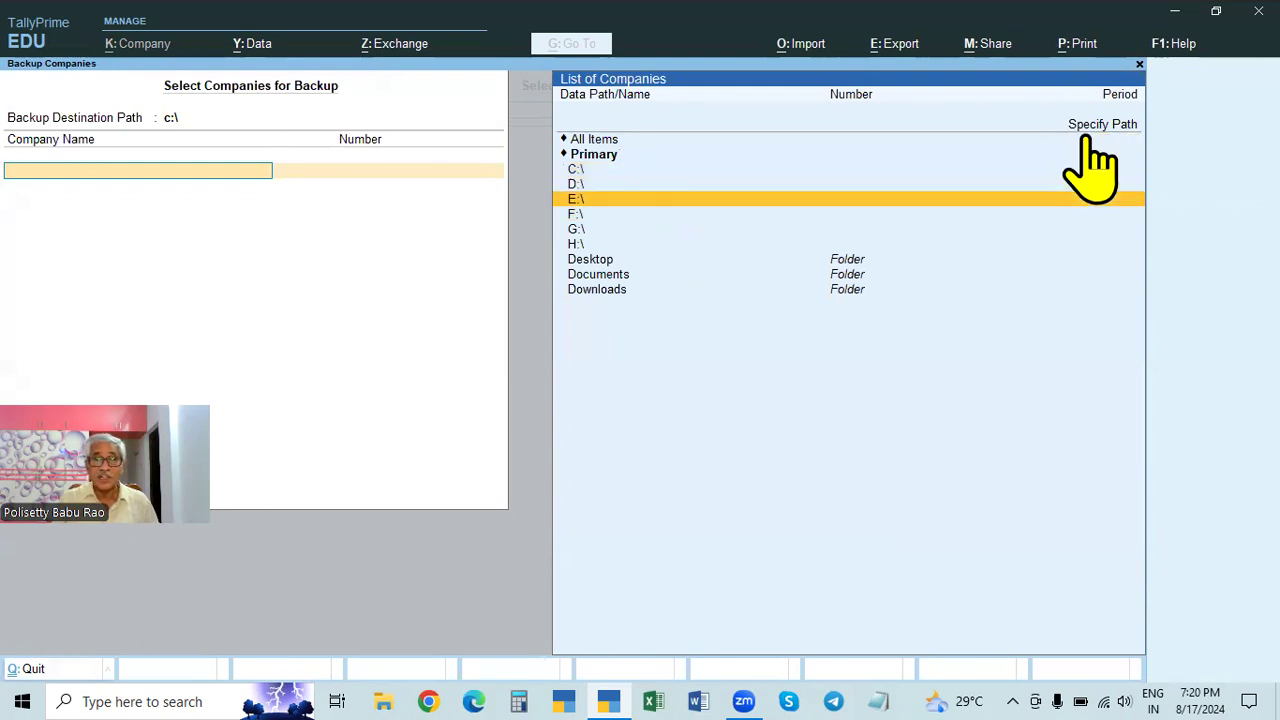
key(Return)
key(Down)
key(Down)
key(Down)
key(Down)
key(Down)
key(Down)
key(Down)
key(Down)
key(Down)
key(Down)
key(Down)
key(Down)
key(Up)
key(Escape)
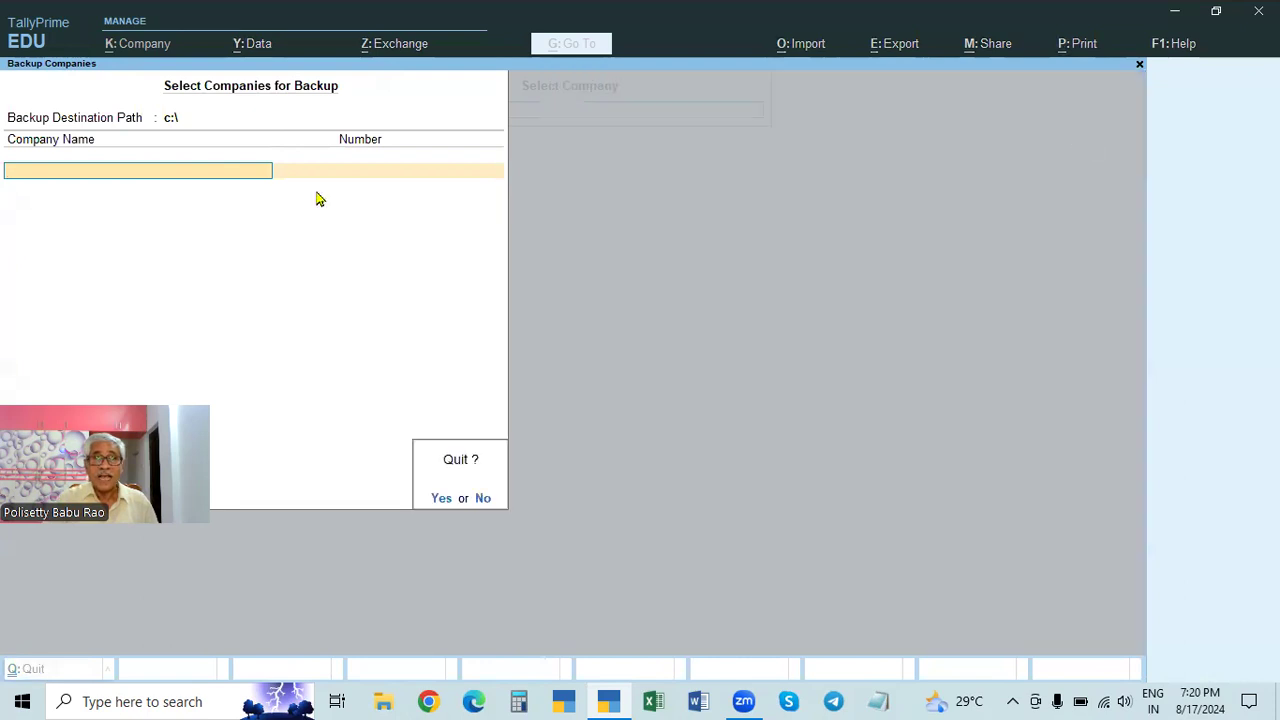
key(n)
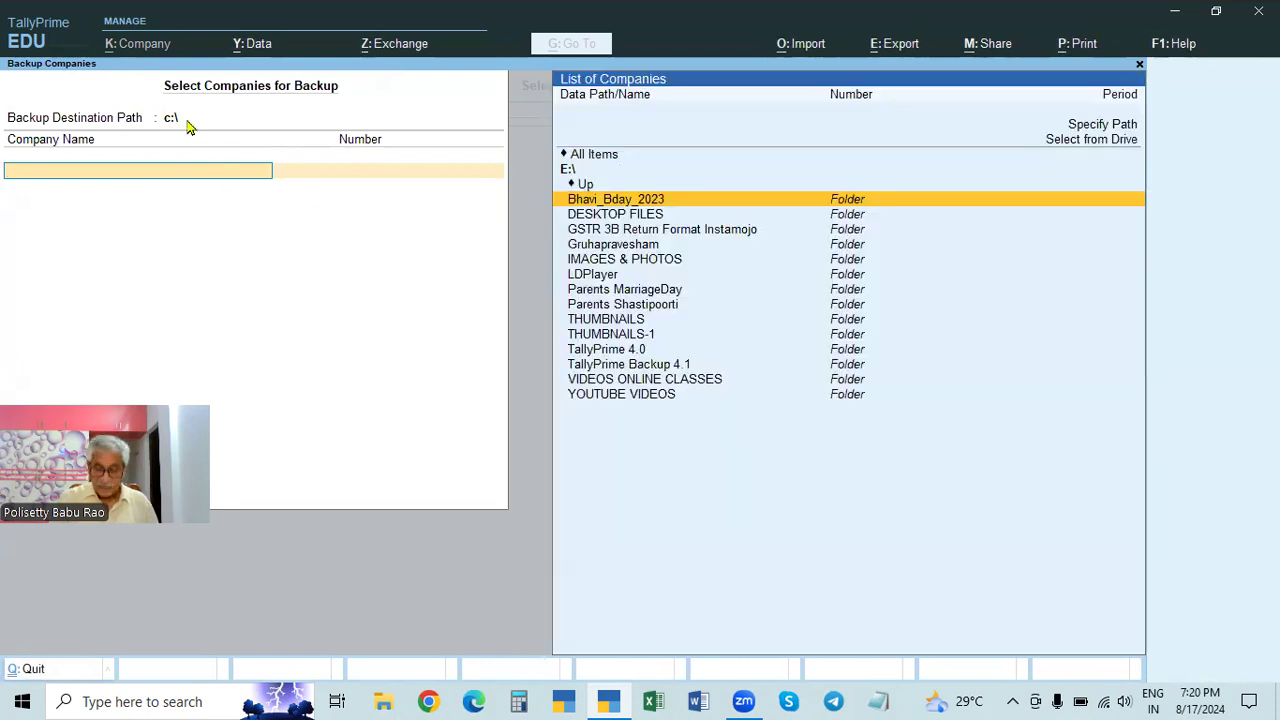
Open the manual path entry for the backup destination, and quit the backup without entering a path
click(190, 125)
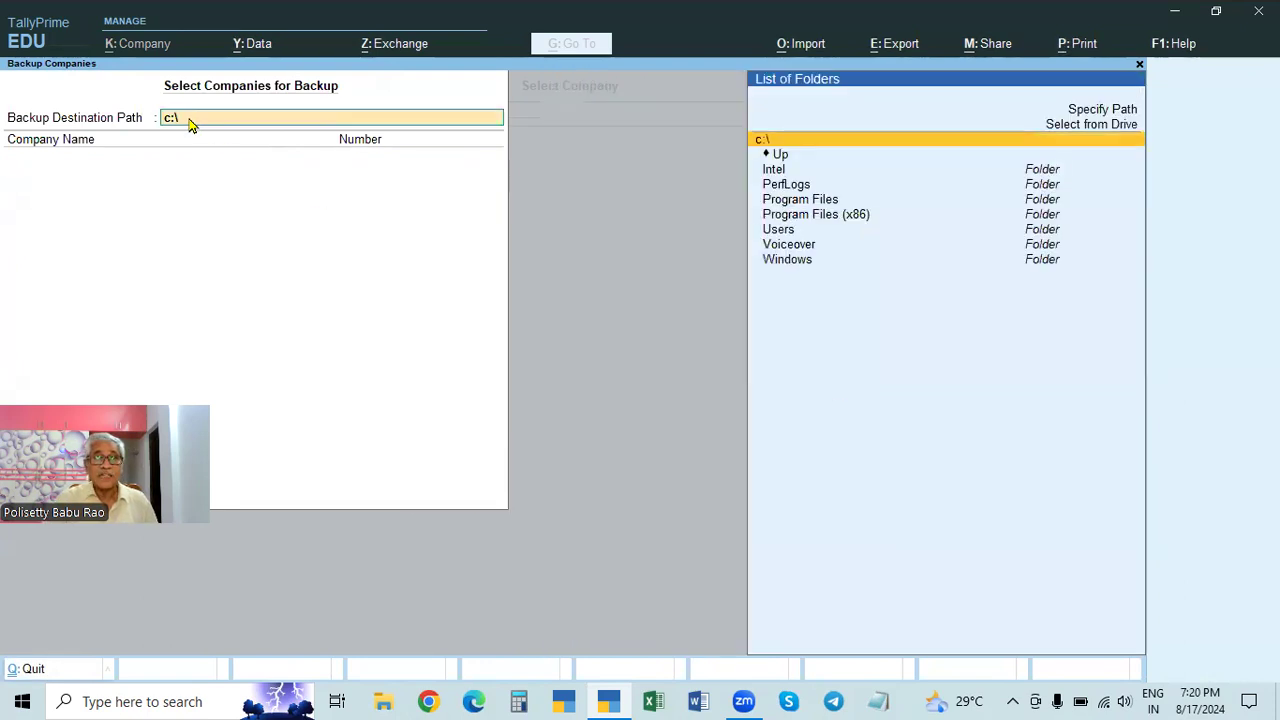
click(1096, 110)
click(1097, 110)
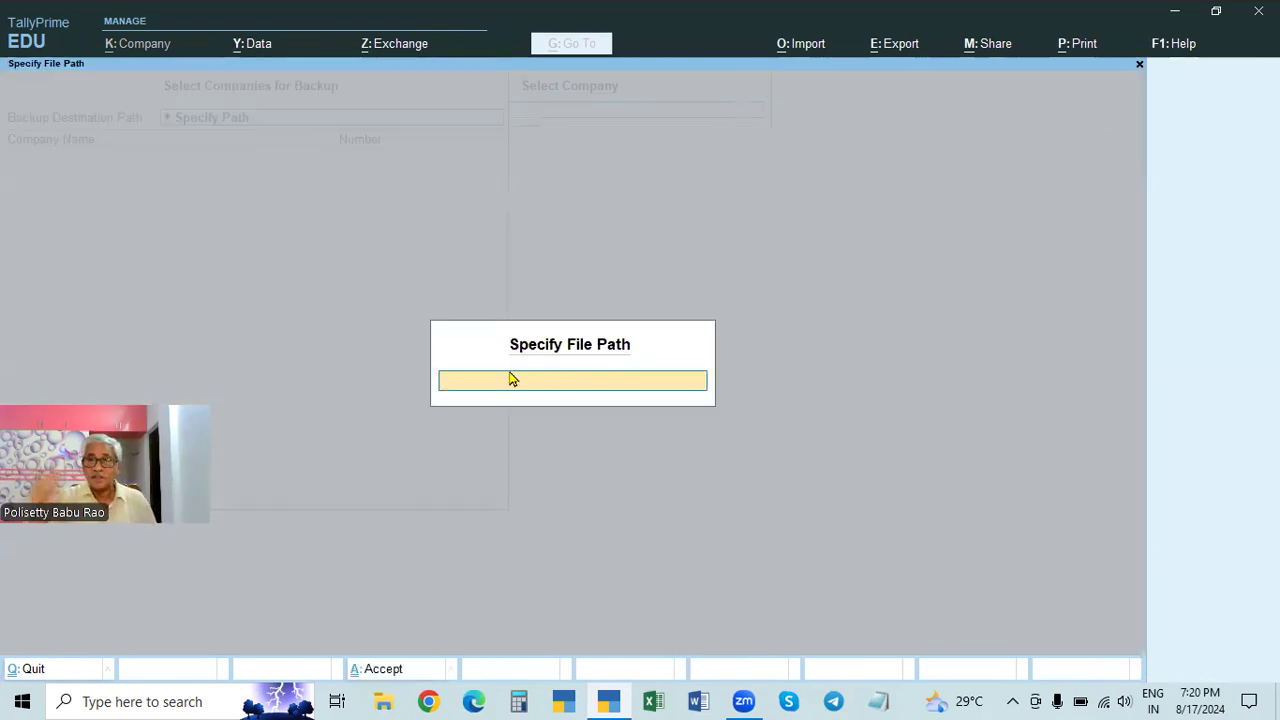
key(Escape)
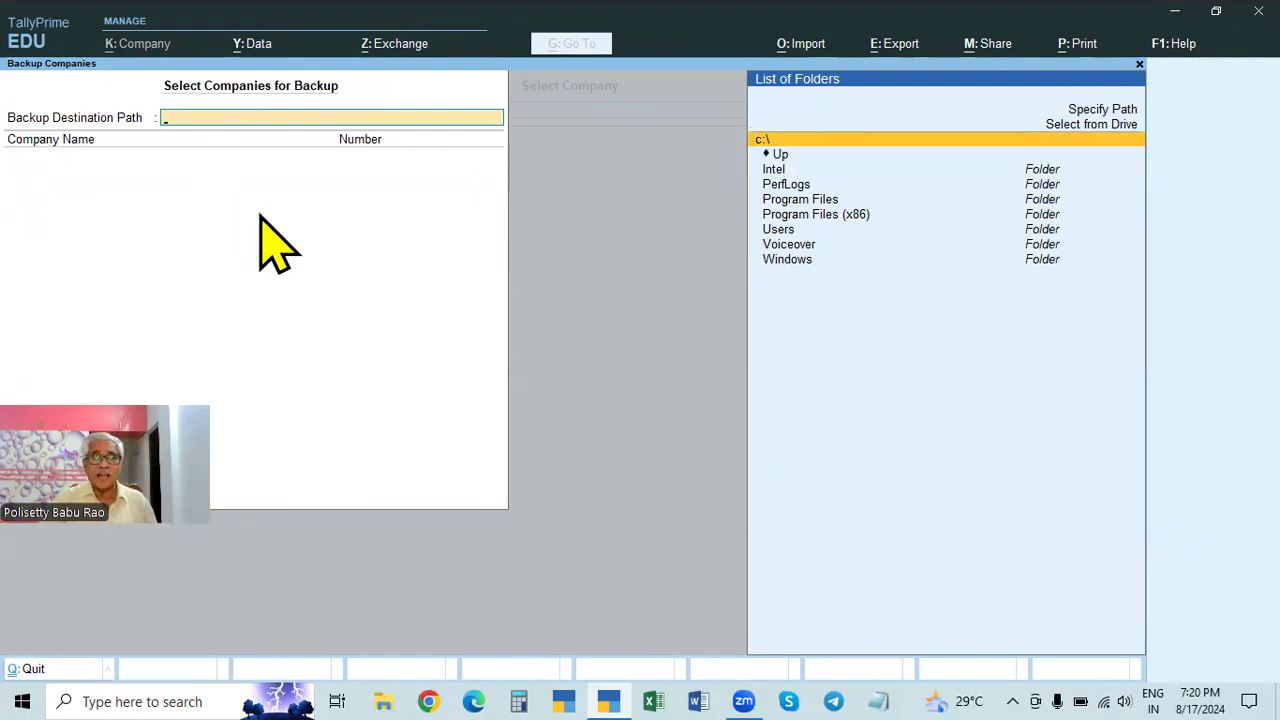
key(Escape)
key(y)
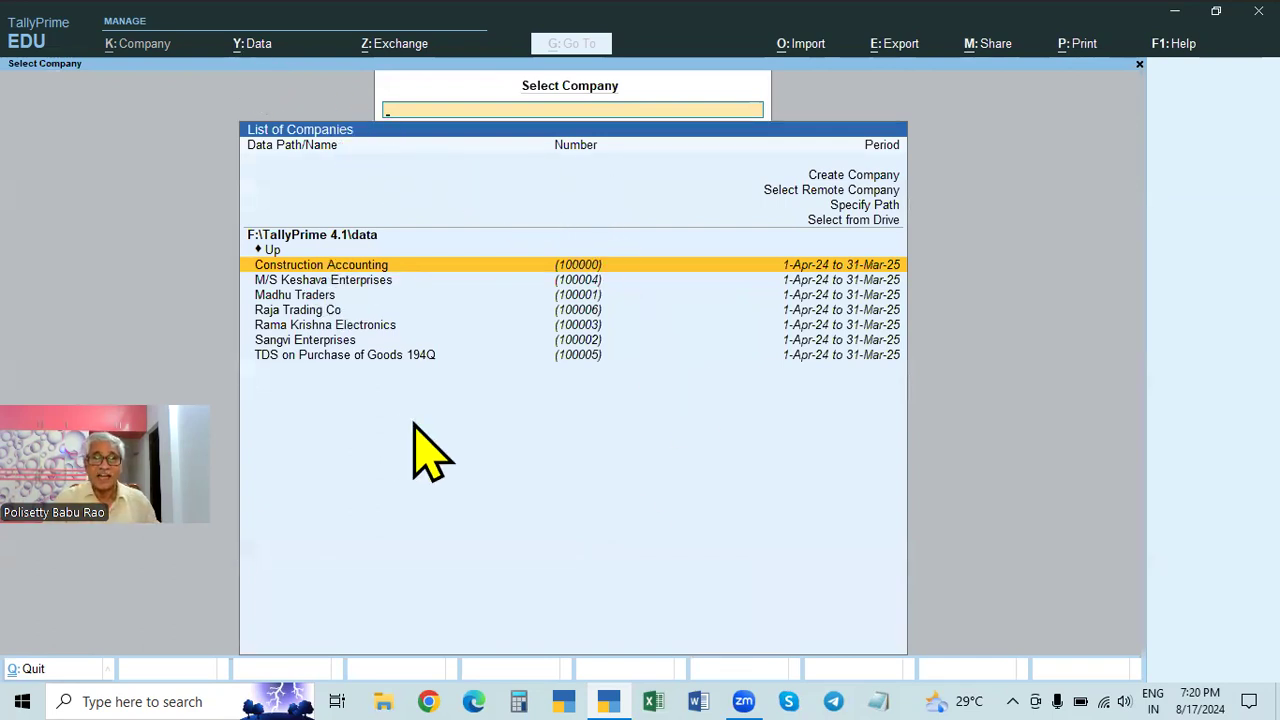
Start a new backup and set its destination path to the TallyPrime Backup 4.1 folder on the E: drive
click(255, 50)
click(292, 104)
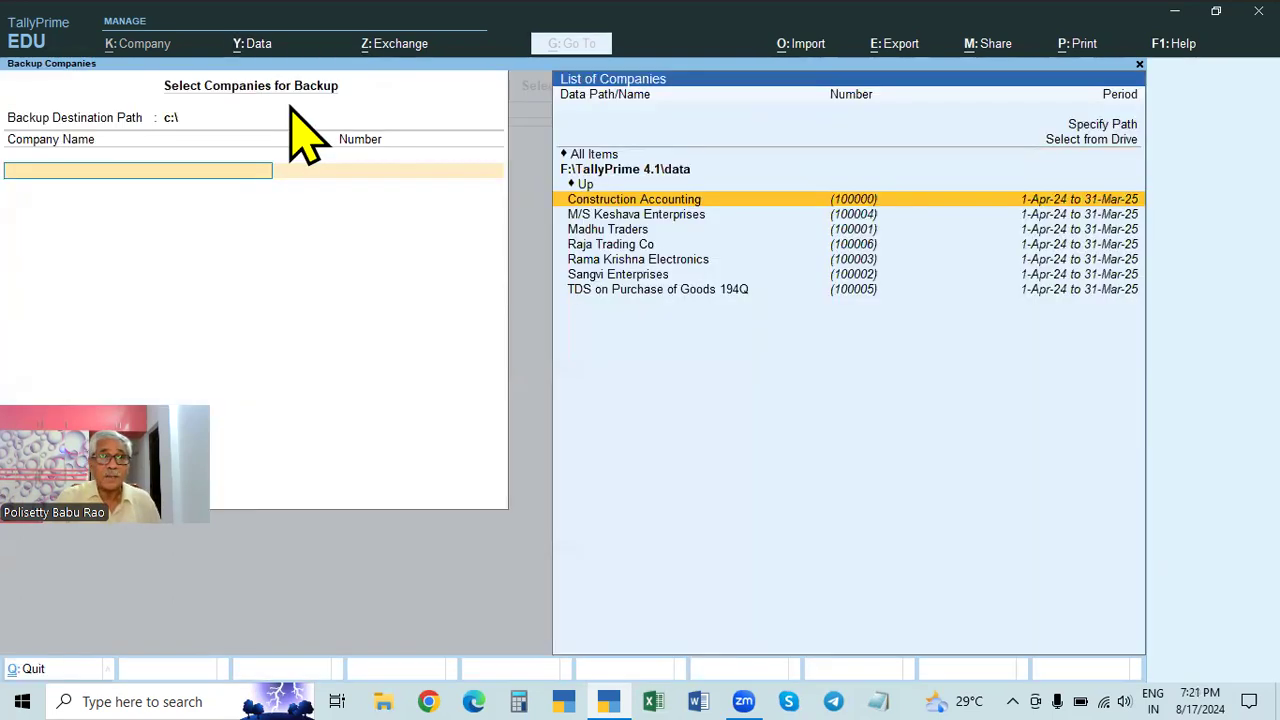
click(189, 116)
key(Up)
key(Return)
key(Down)
key(Down)
key(Down)
key(Down)
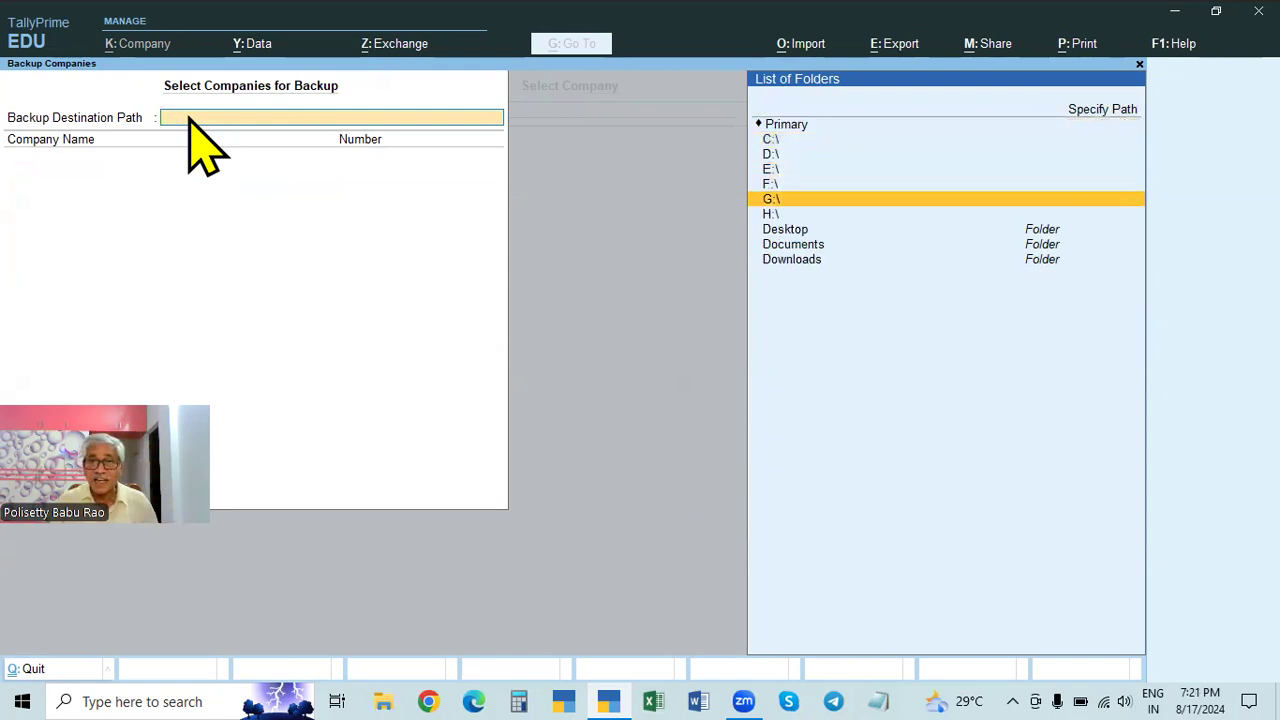
key(Up)
key(Up)
key(Return)
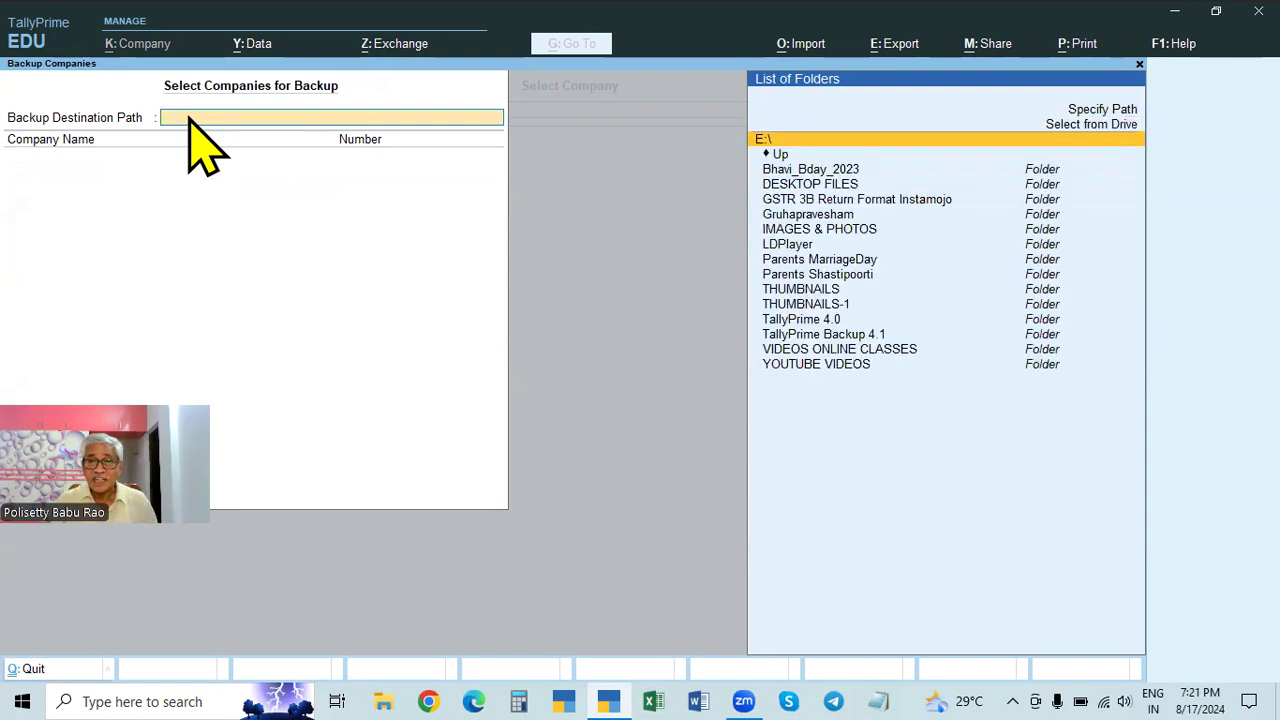
key(Down)
key(Down)
key(Down)
key(Down)
key(Down)
key(Down)
key(Down)
key(Down)
key(Down)
key(Down)
key(Down)
key(Down)
key(Down)
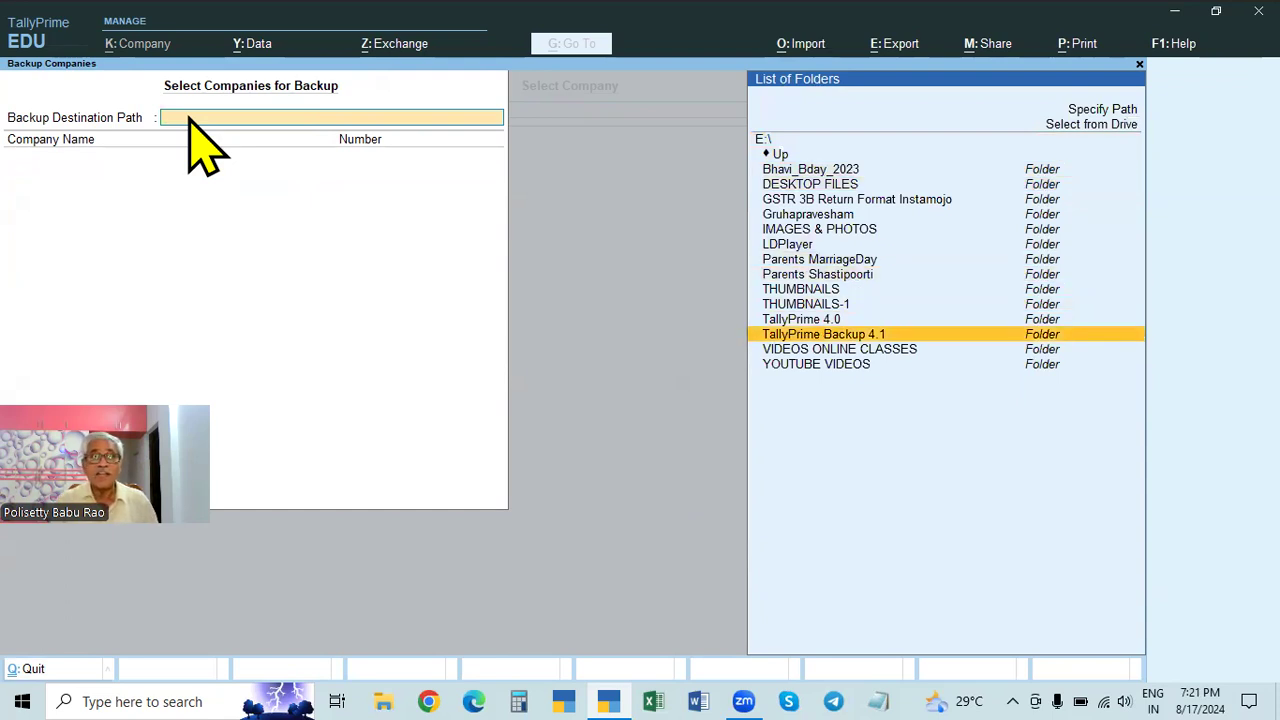
key(Return)
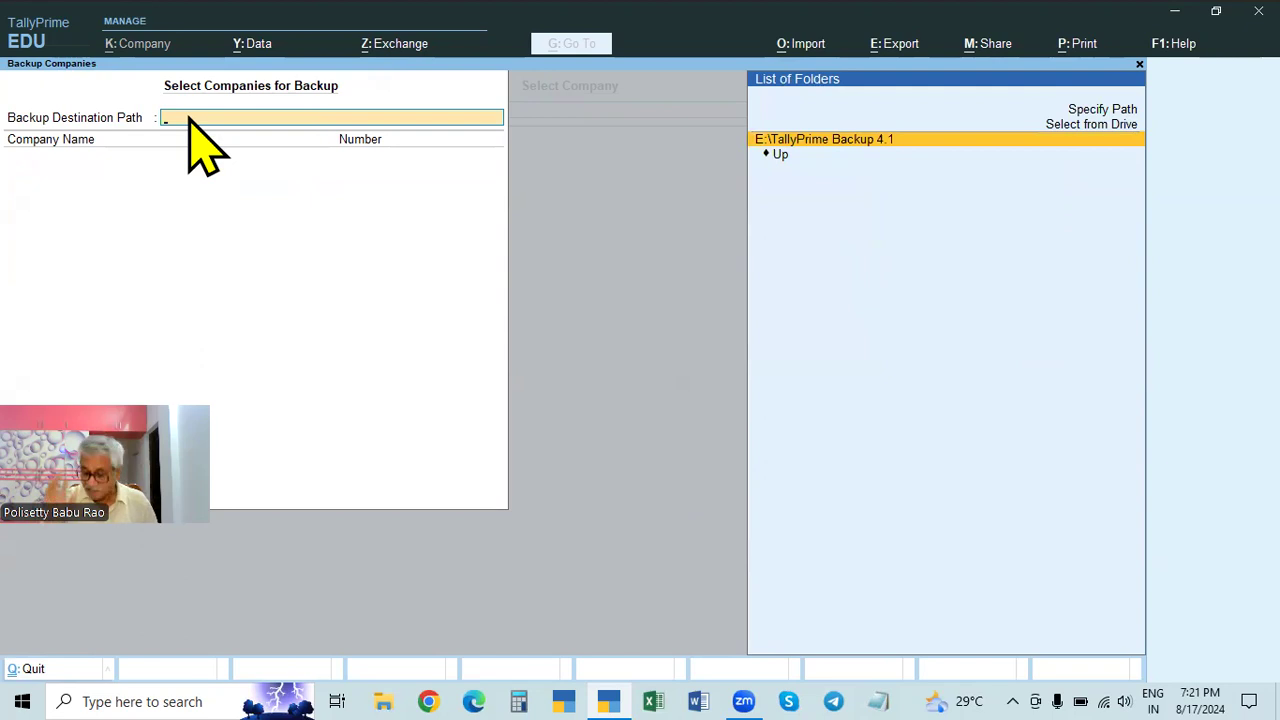
key(Return)
Return to the backup destination path and quit the backup without selecting any company
click(195, 117)
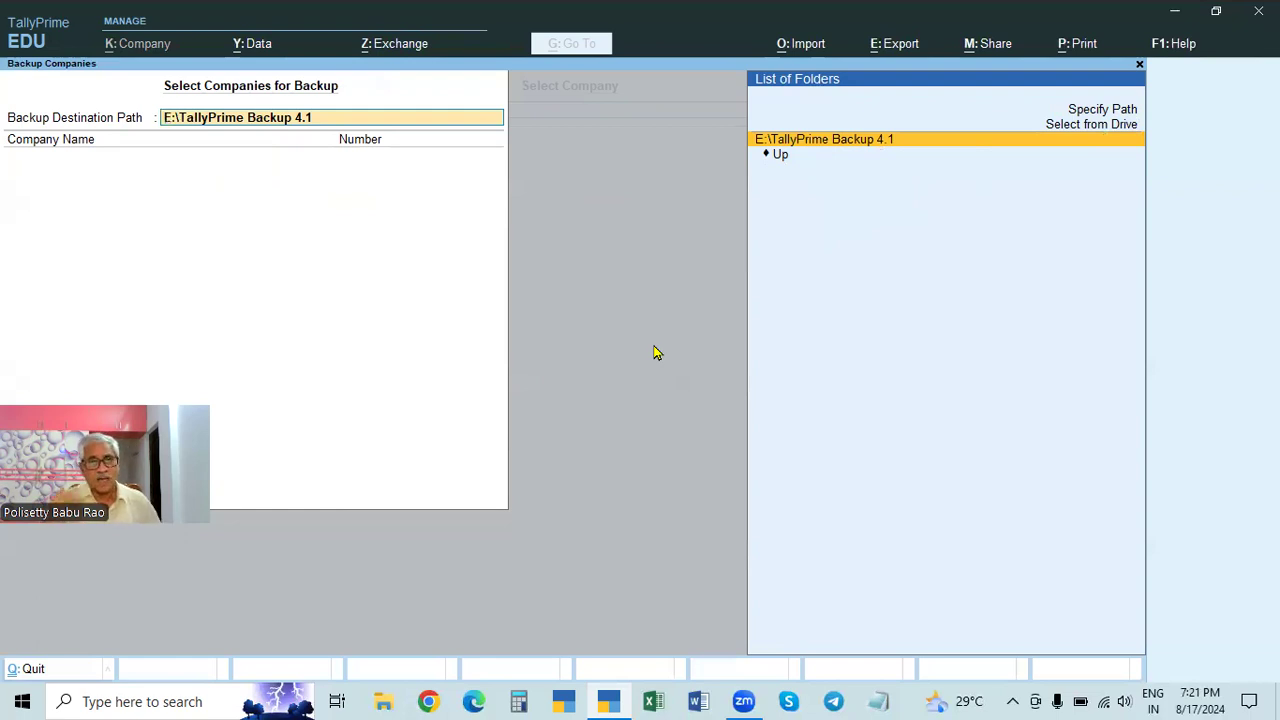
key(BackSpace)
key(Escape)
key(y)
Reopen the company backup screen to check its default destination path, and leave it
click(248, 43)
click(280, 103)
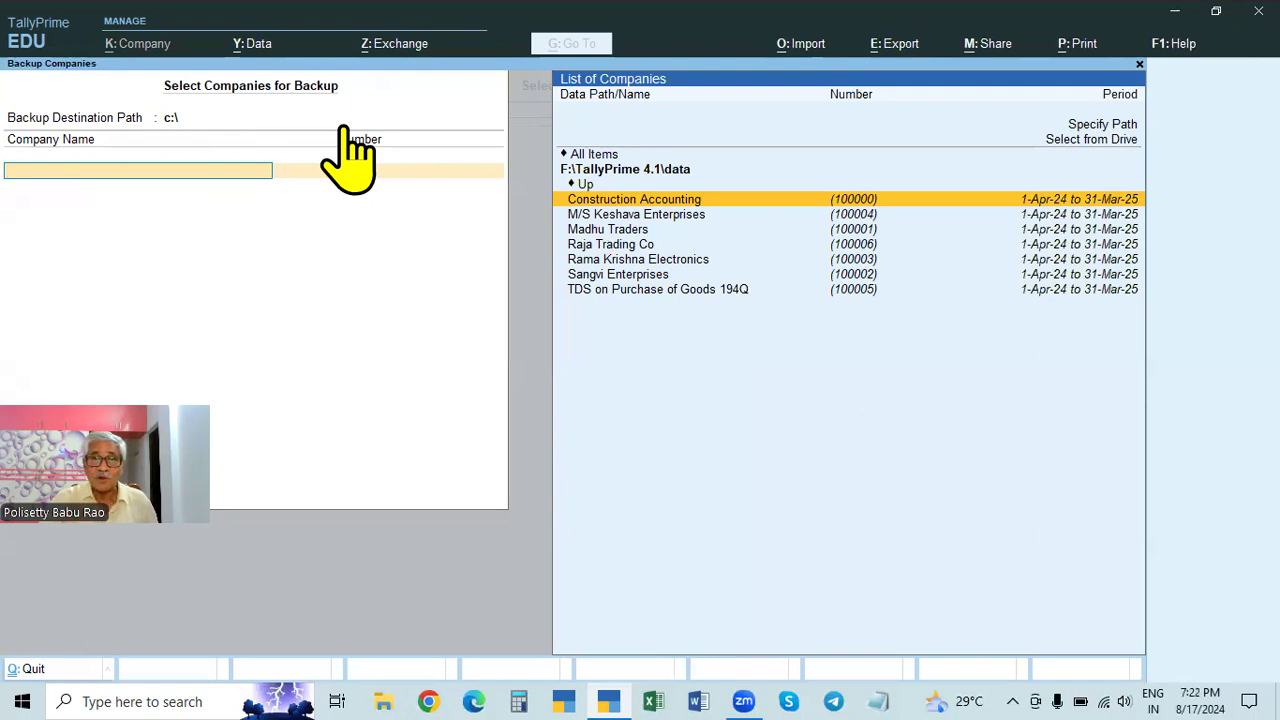
key(Escape)
key(Escape)
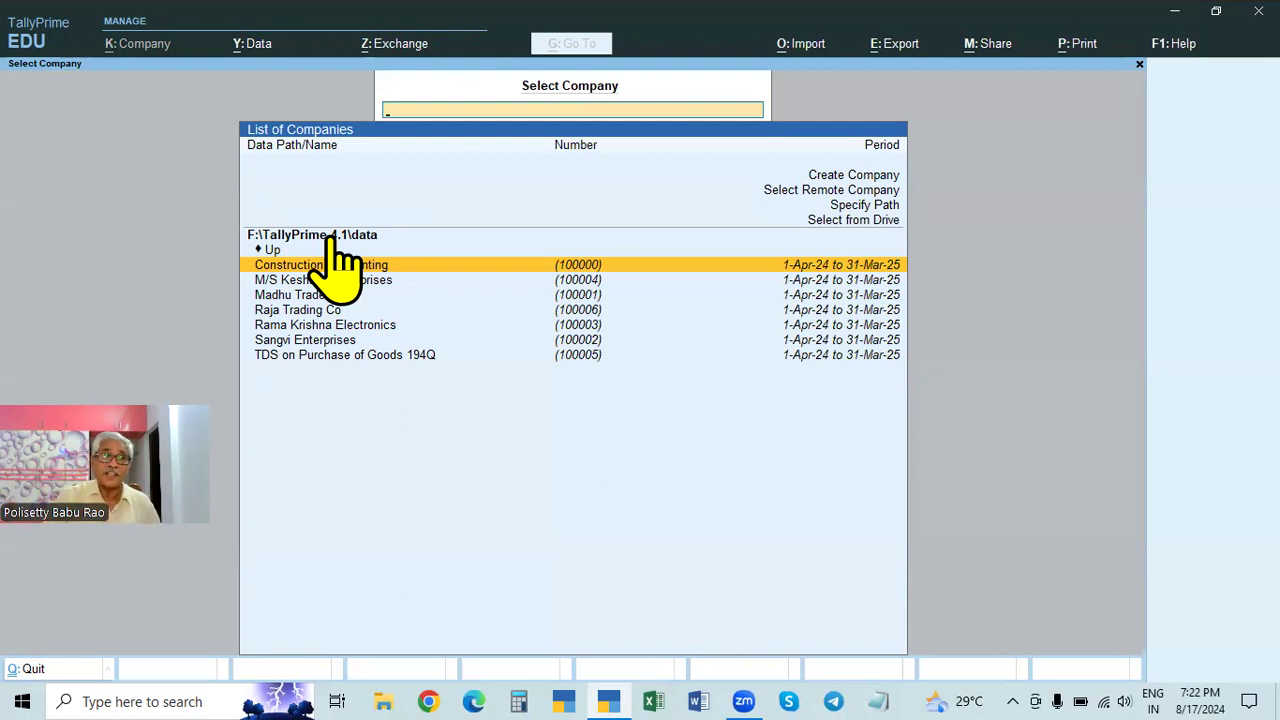
Open the Data Path configuration to check the company data path and company backup path
click(253, 47)
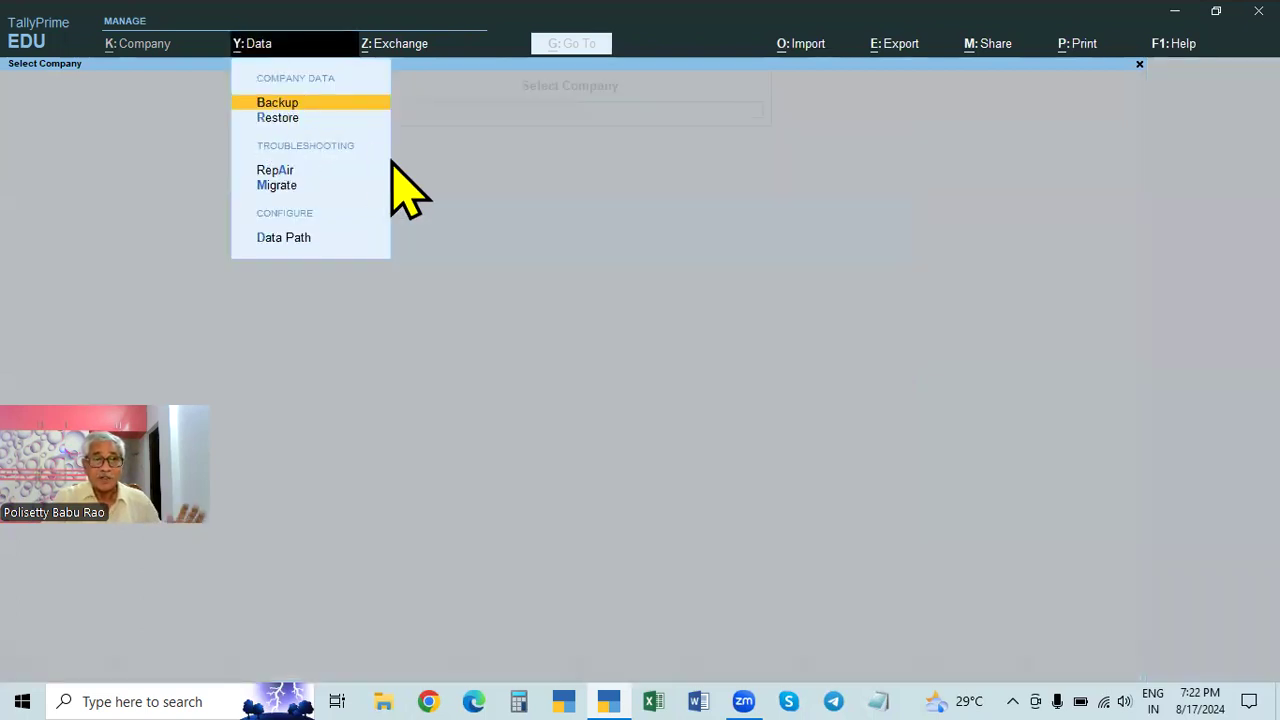
click(272, 240)
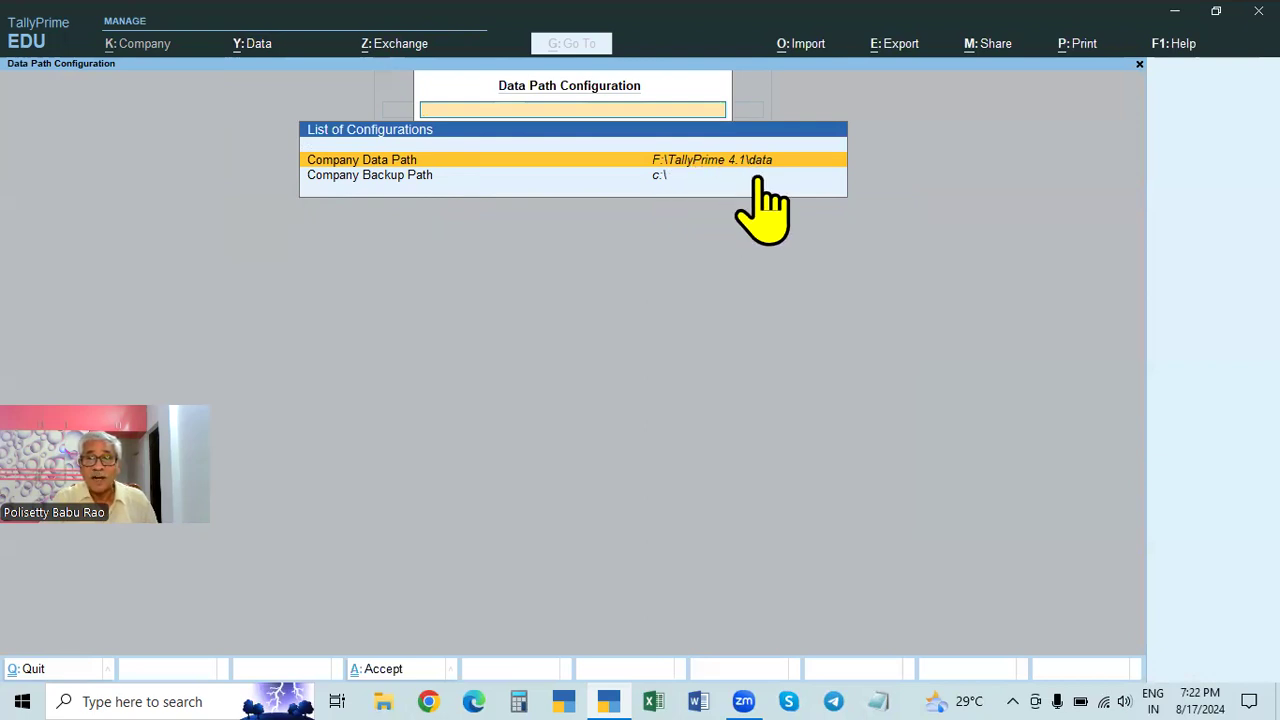
key(Return)
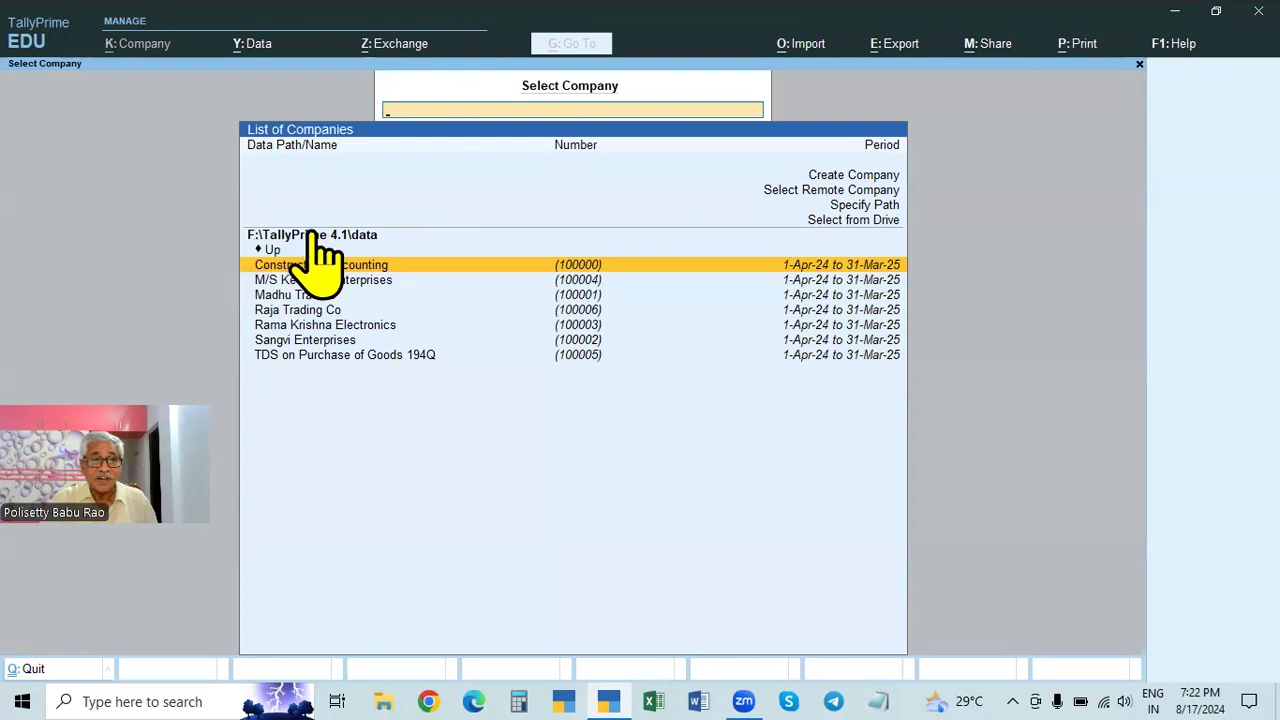
Open the Data Path configuration and move to the company backup path setting
click(250, 45)
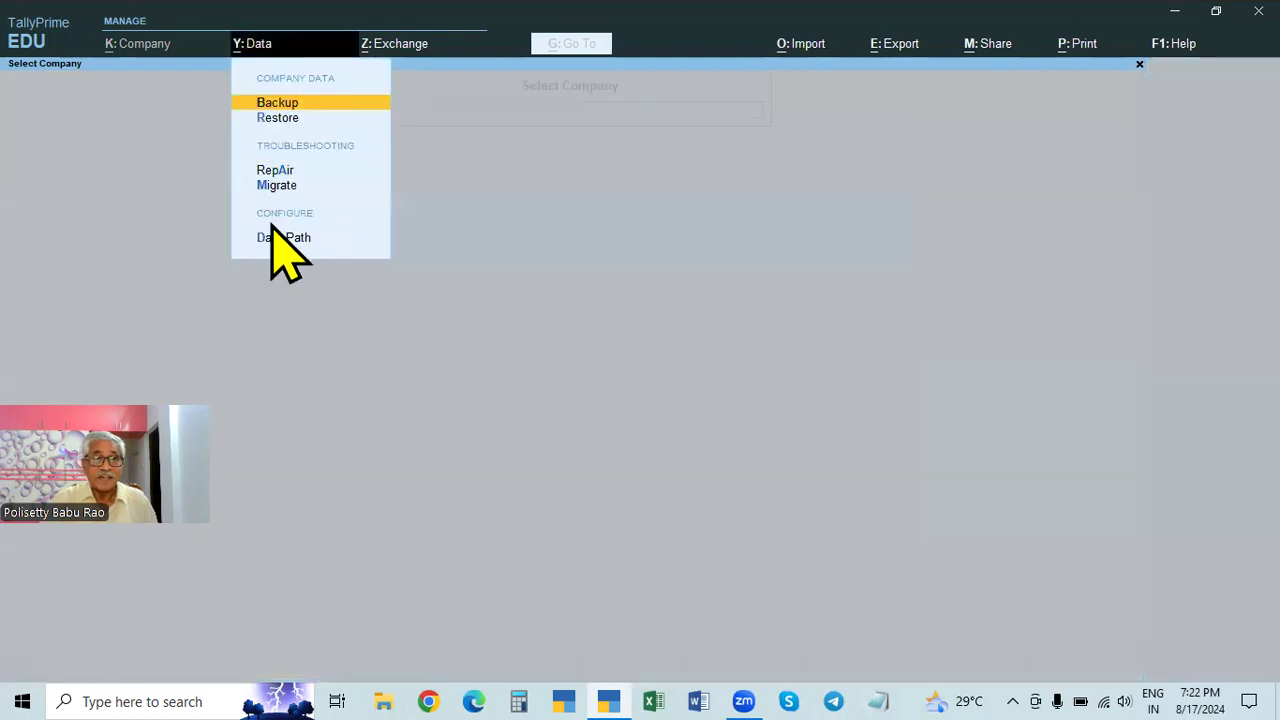
click(270, 240)
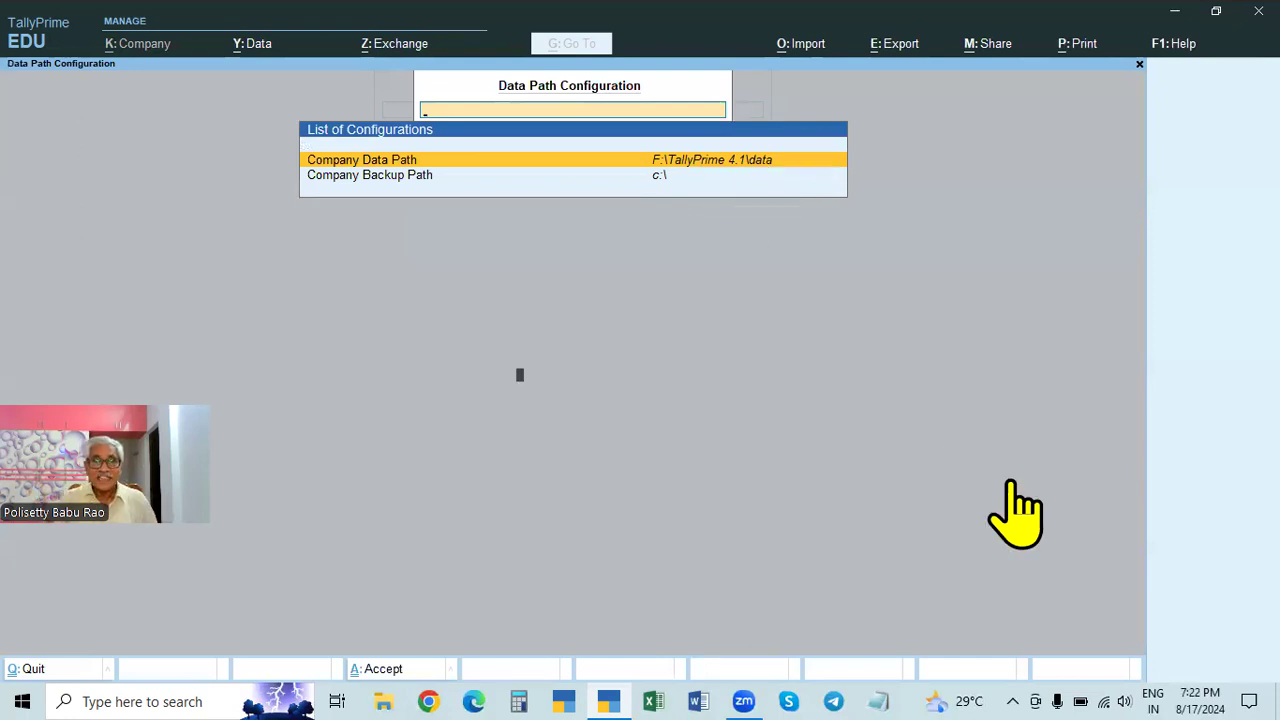
key(Return)
key(Escape)
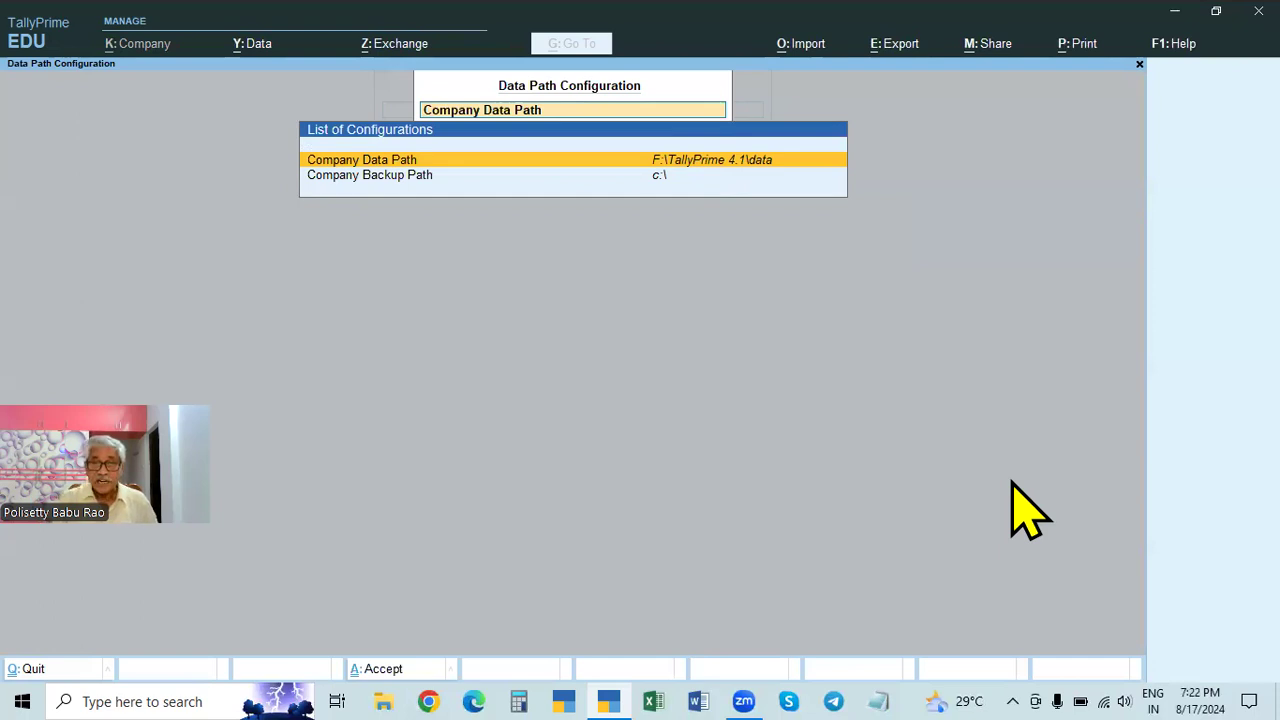
key(Down)
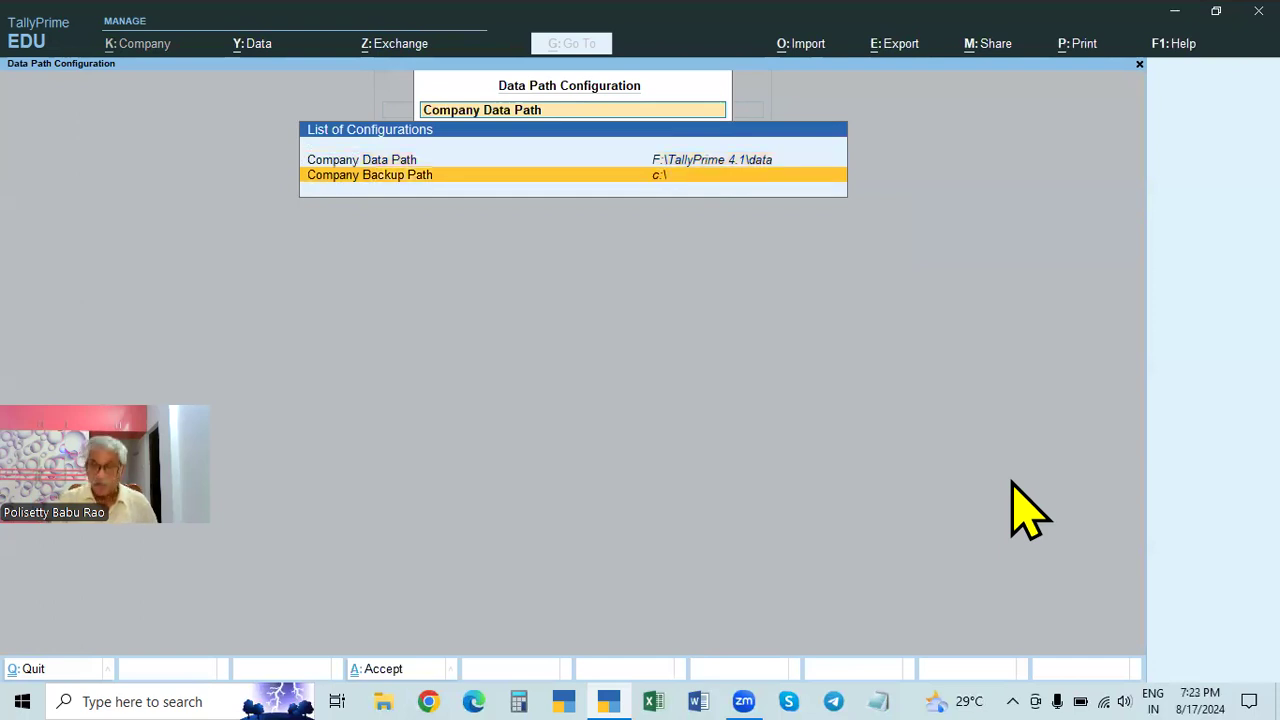
key(Up)
key(Down)
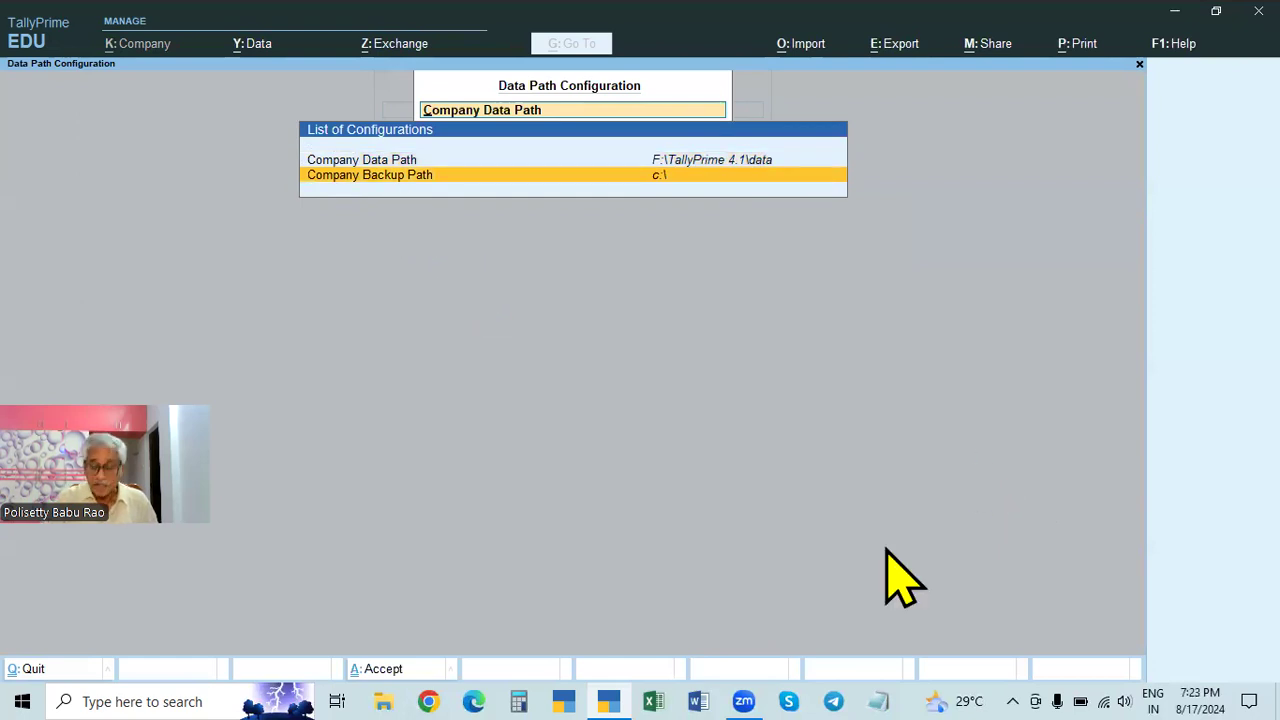
Set the company backup path to the YOUTUBE VIDEOS folder on the E: drive
key(Return)
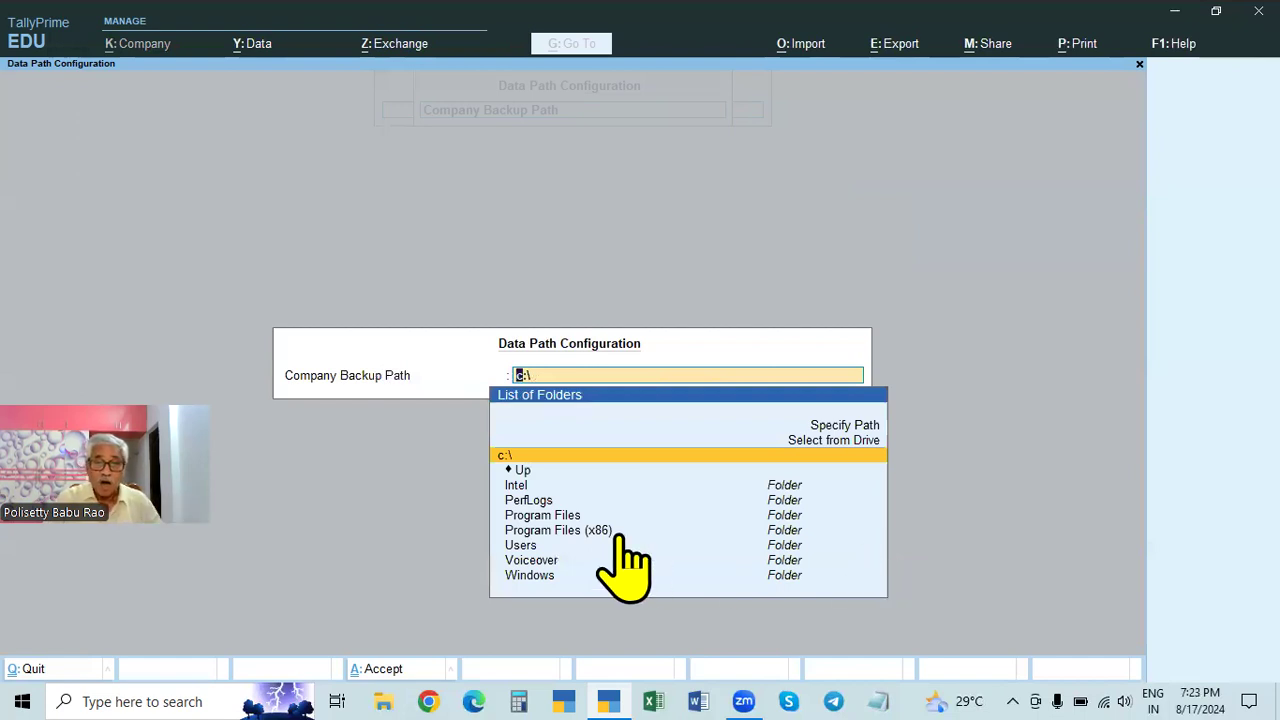
click(851, 445)
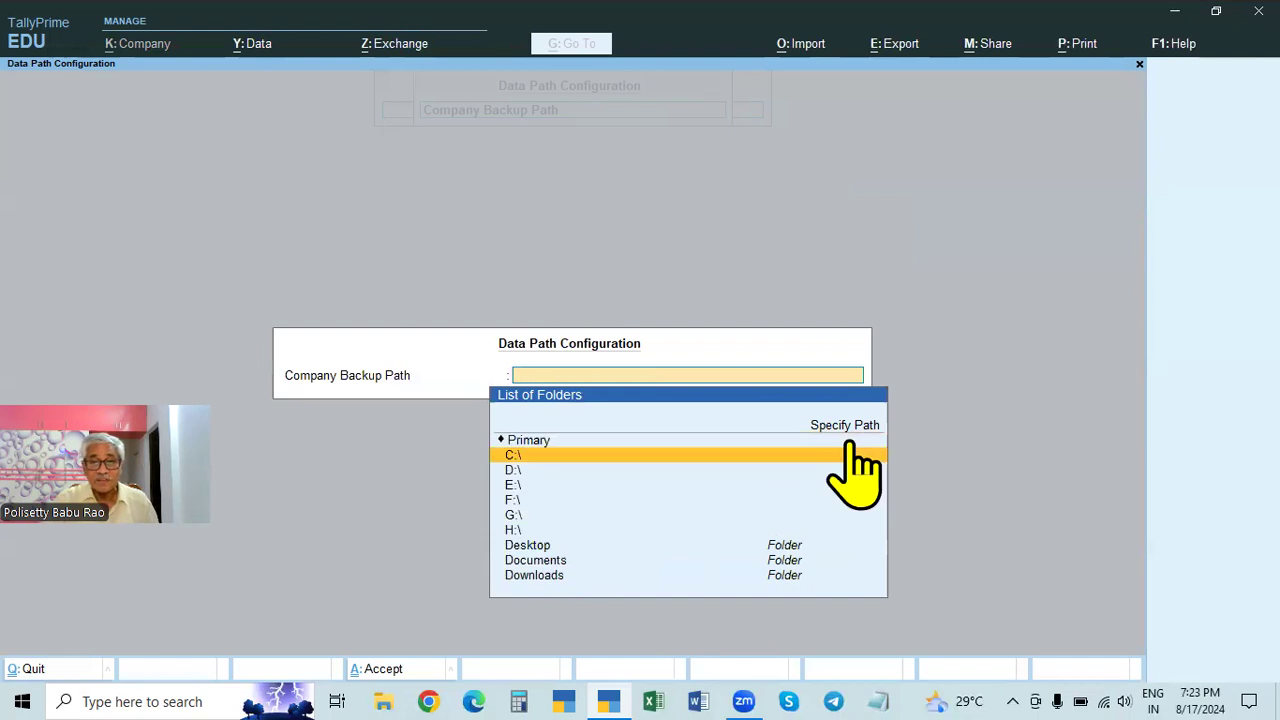
click(518, 485)
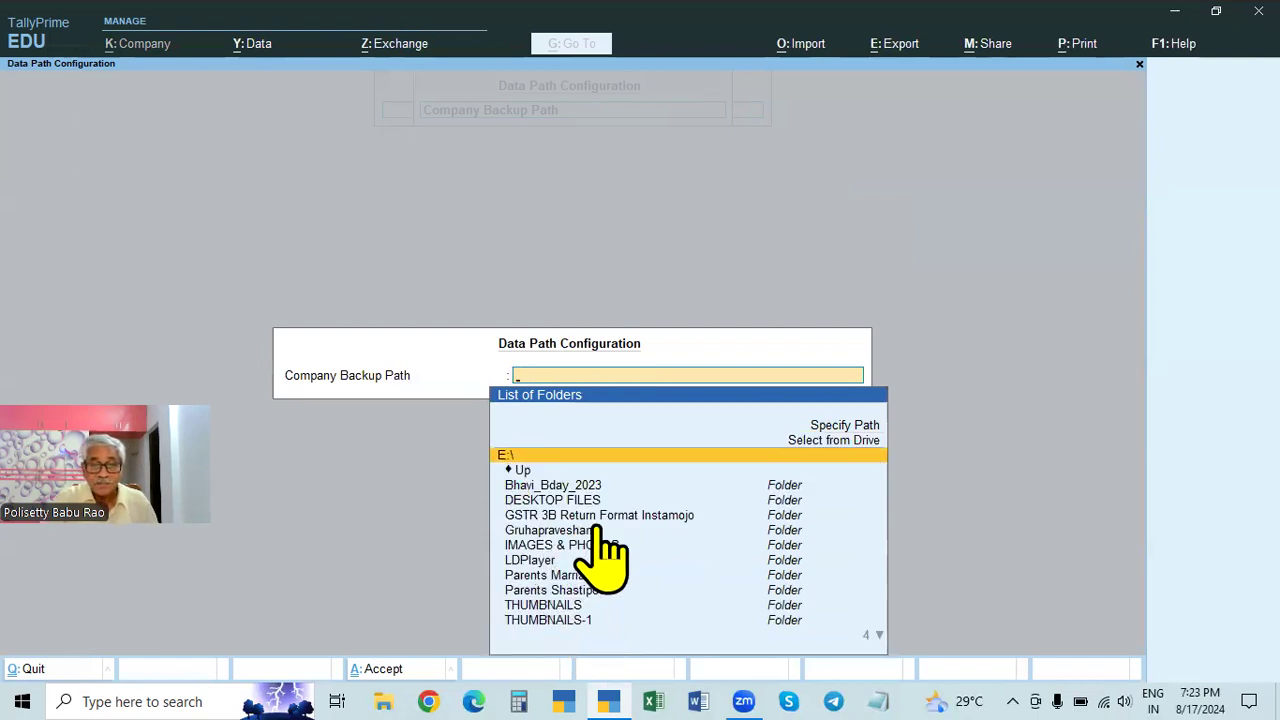
scroll(600, 530, down, 15)
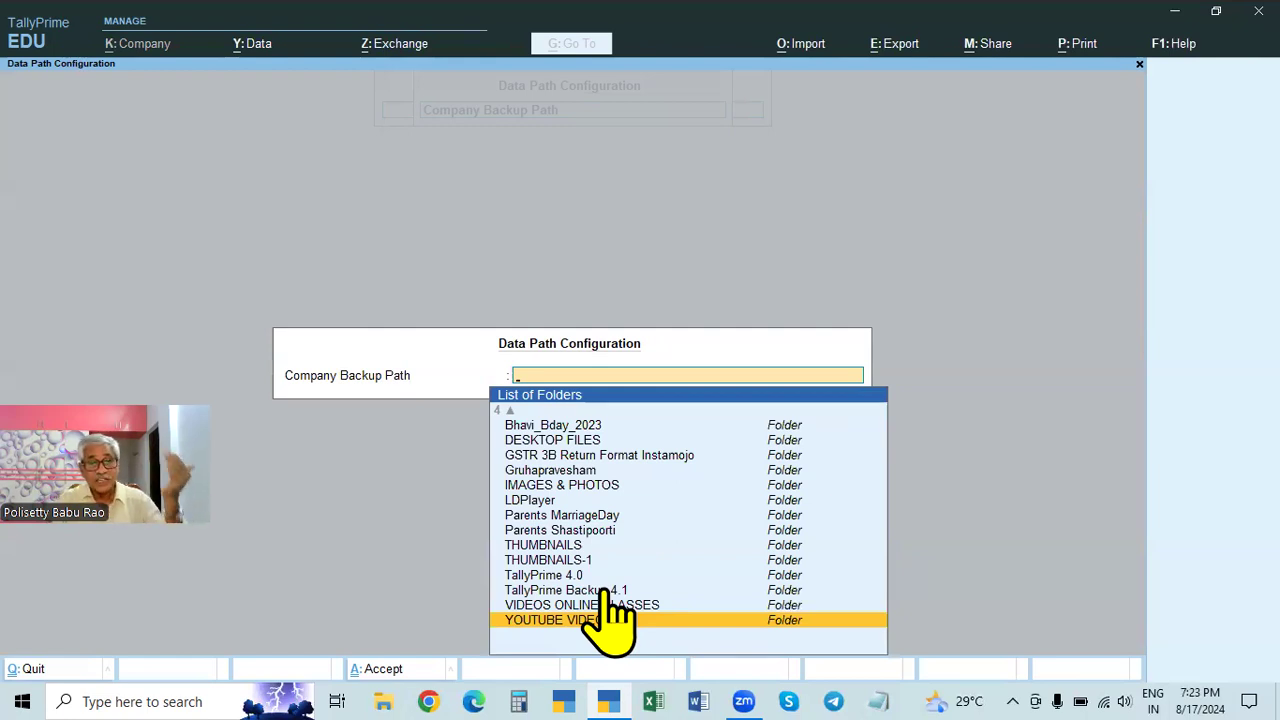
key(Return)
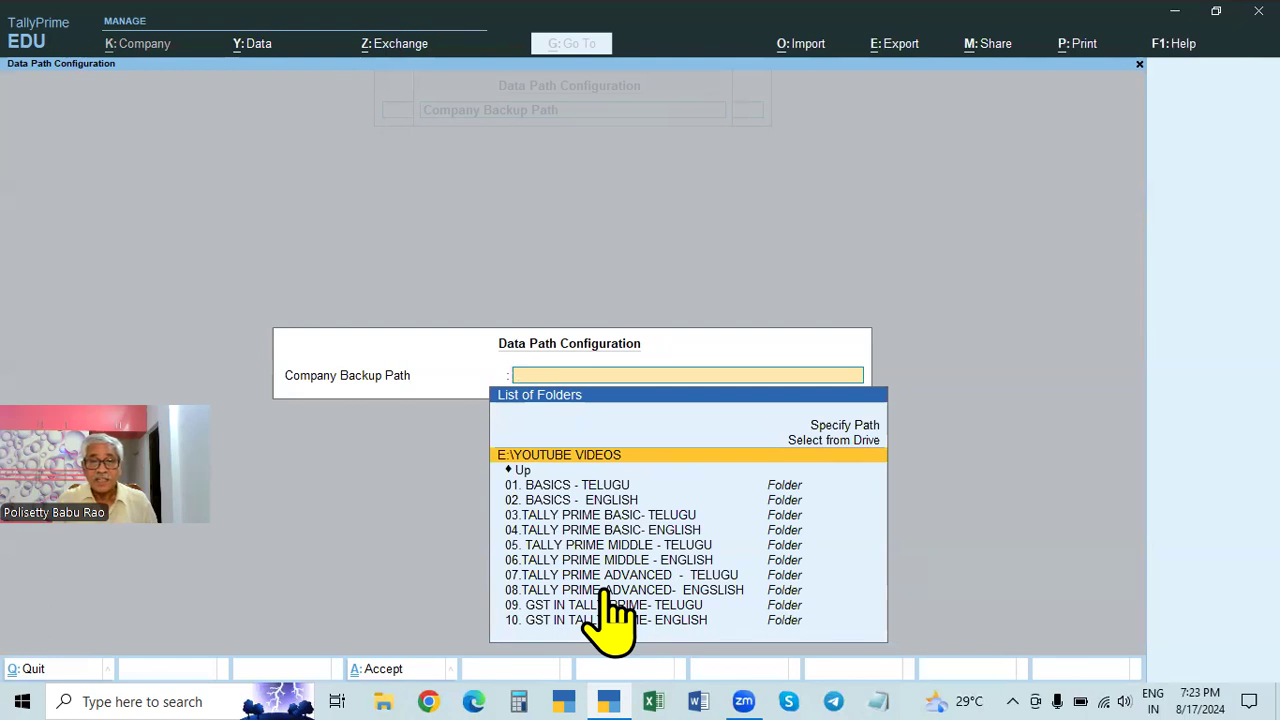
key(Return)
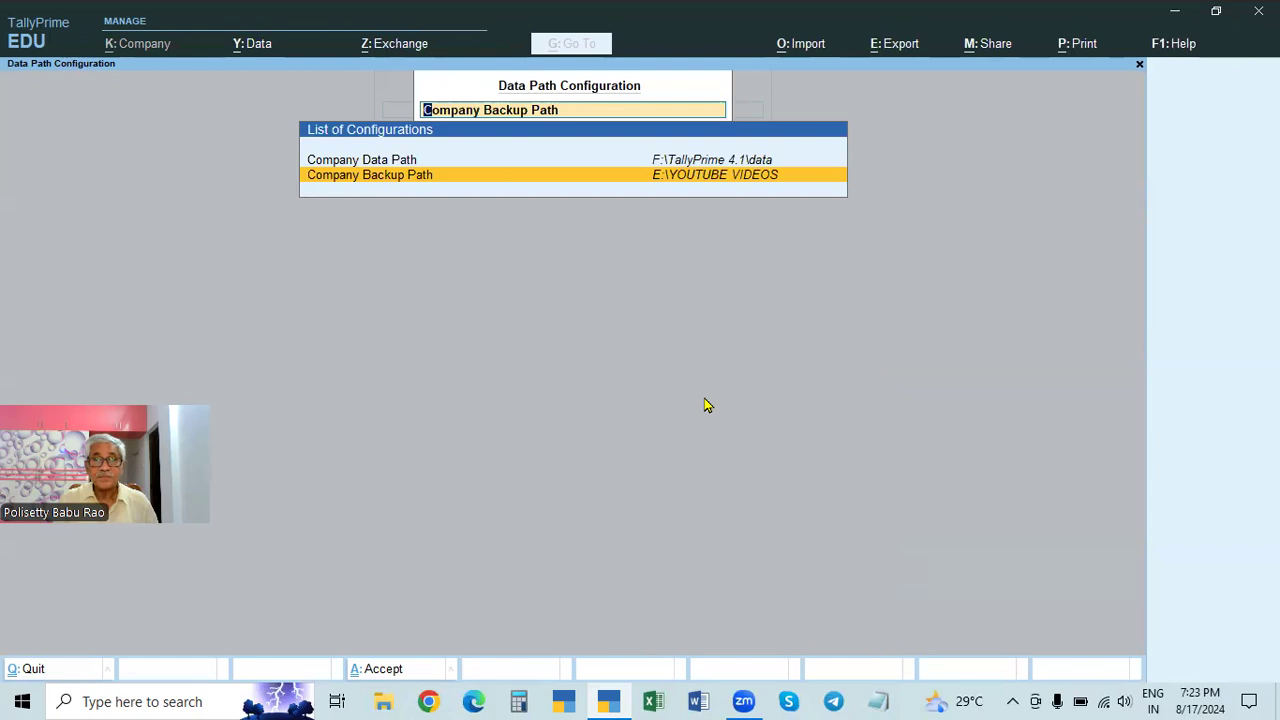
Set the company backup path to the TallyPrime Backup 4.1 folder on the E: drive and leave the Data Path configuration
key(BackSpace)
key(Return)
key(Down)
key(Up)
key(BackSpace)
key(Down)
key(Down)
key(Return)
key(Down)
key(Down)
key(Down)
key(Down)
key(Down)
key(Down)
key(Down)
key(Down)
key(Down)
key(Down)
key(Down)
key(Down)
key(Down)
key(Down)
key(Down)
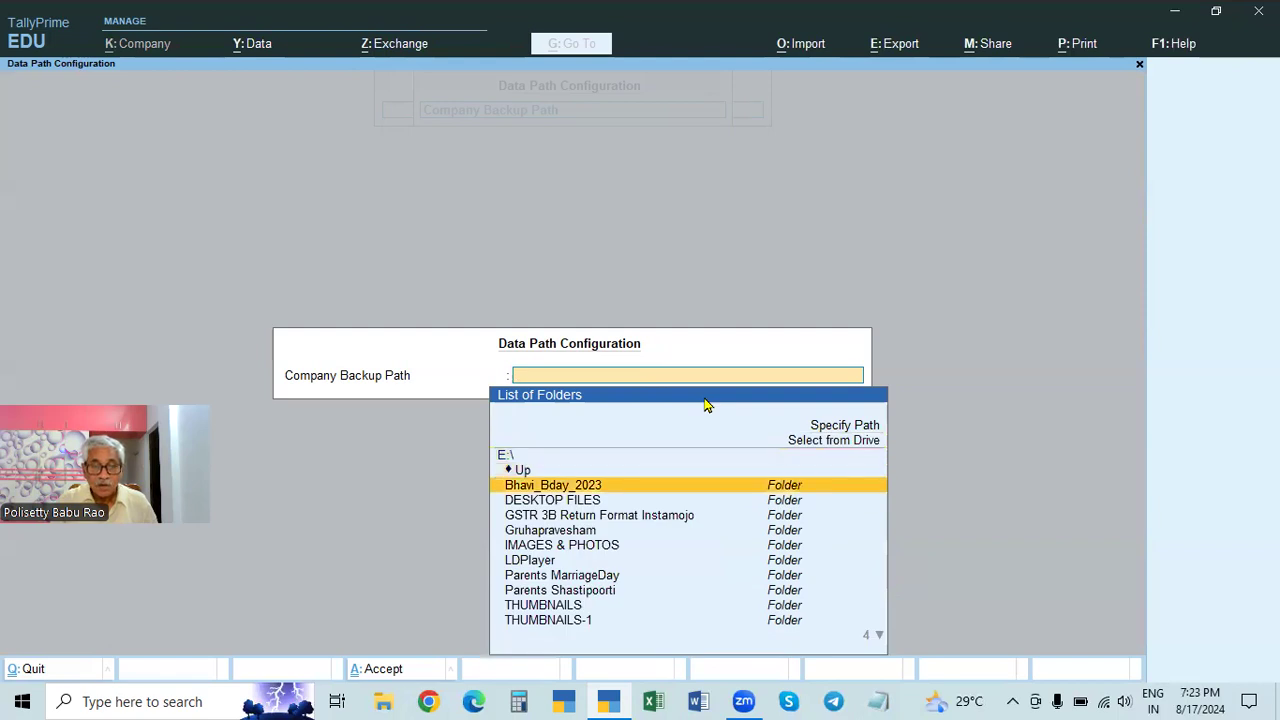
key(Up)
key(Up)
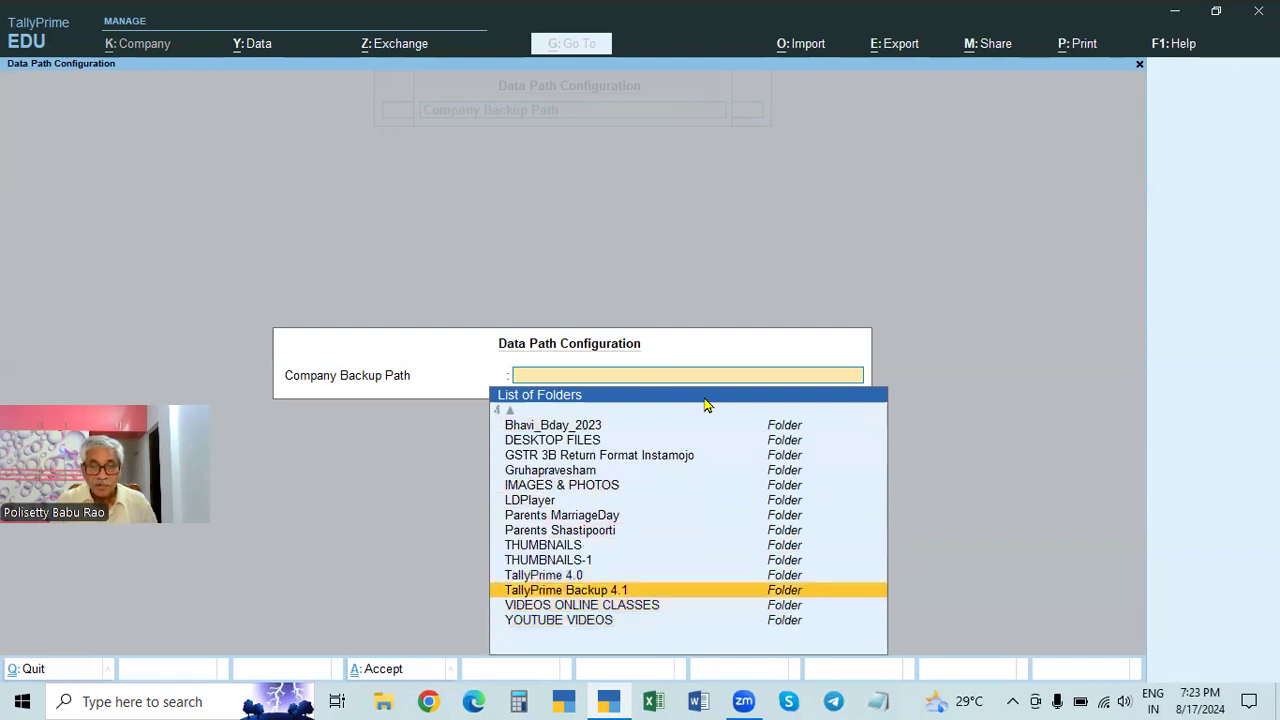
key(Return)
key(Return)
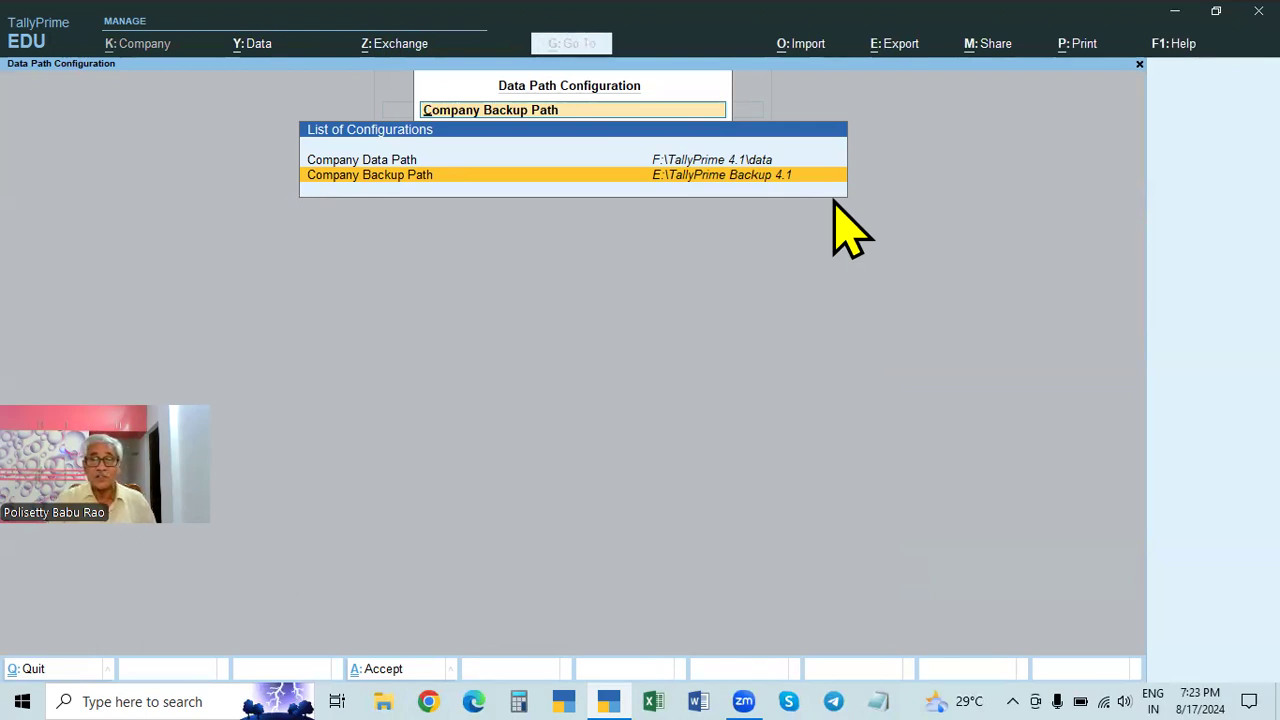
key(Escape)
key(Escape)
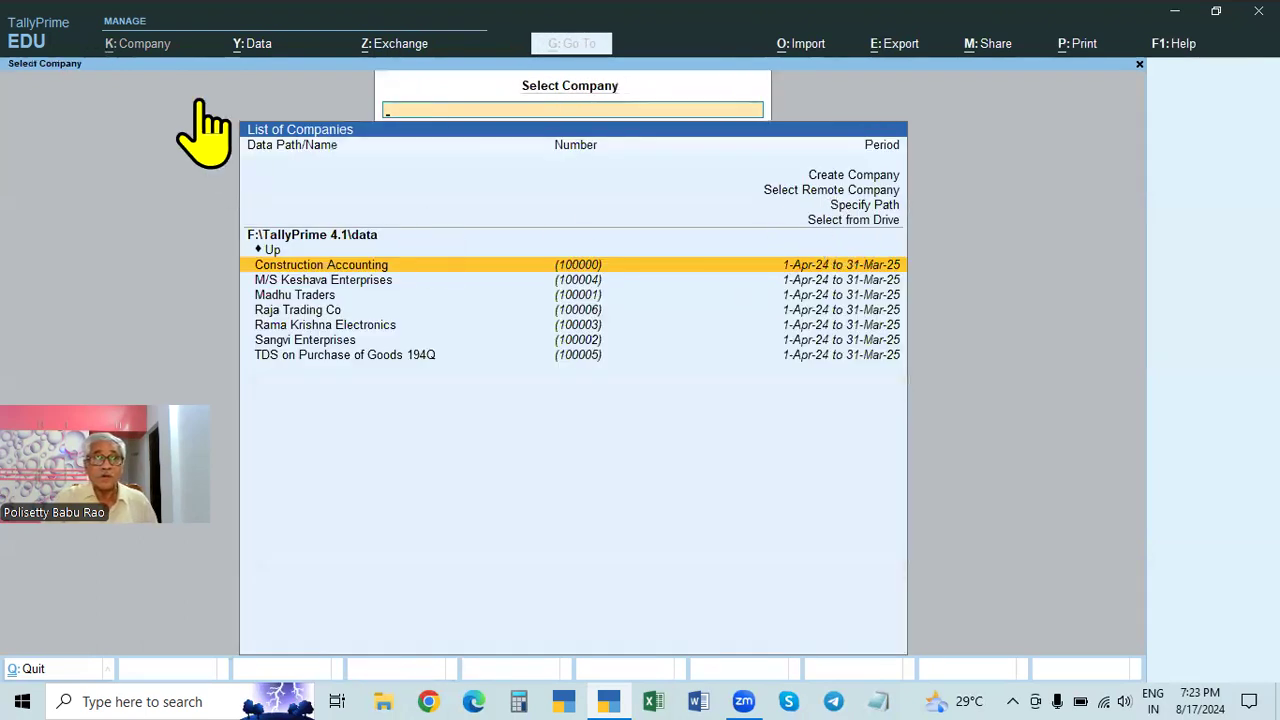
Reopen the company backup path setting to view the Specify Path option, reselect E:\TallyPrime Backup 4.1 and return to the company list
click(260, 46)
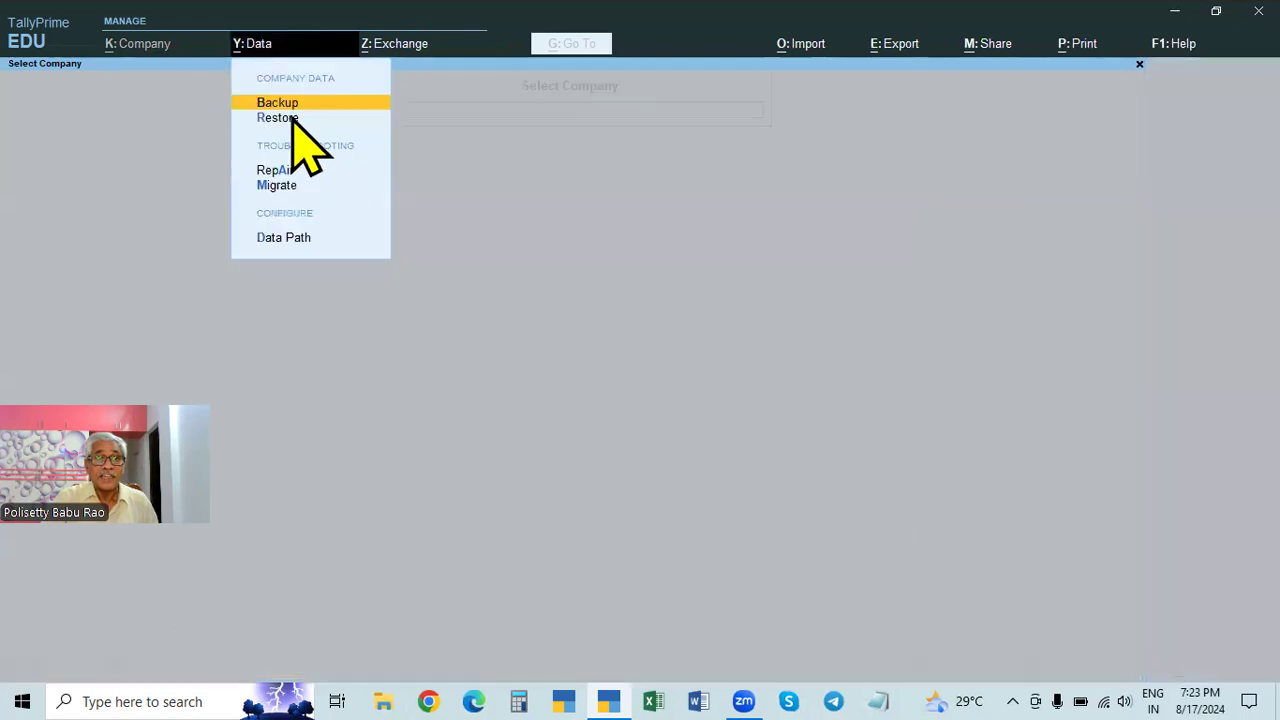
click(280, 238)
click(698, 182)
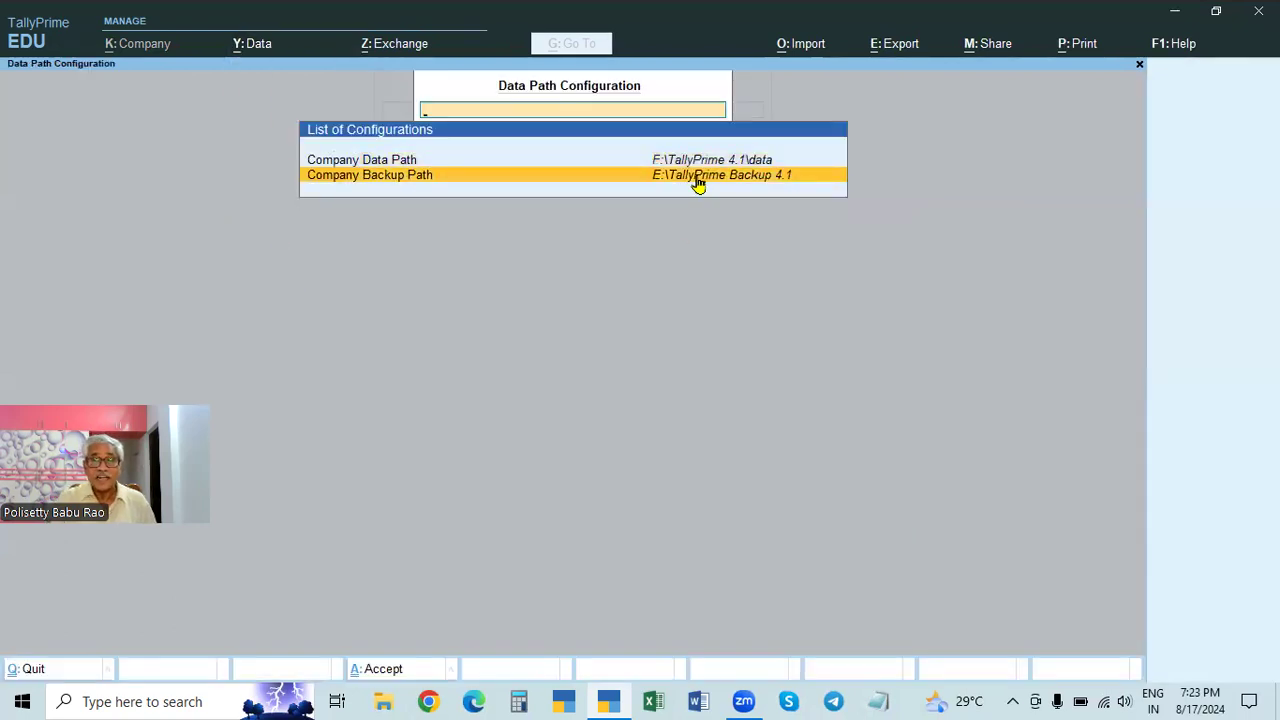
click(698, 182)
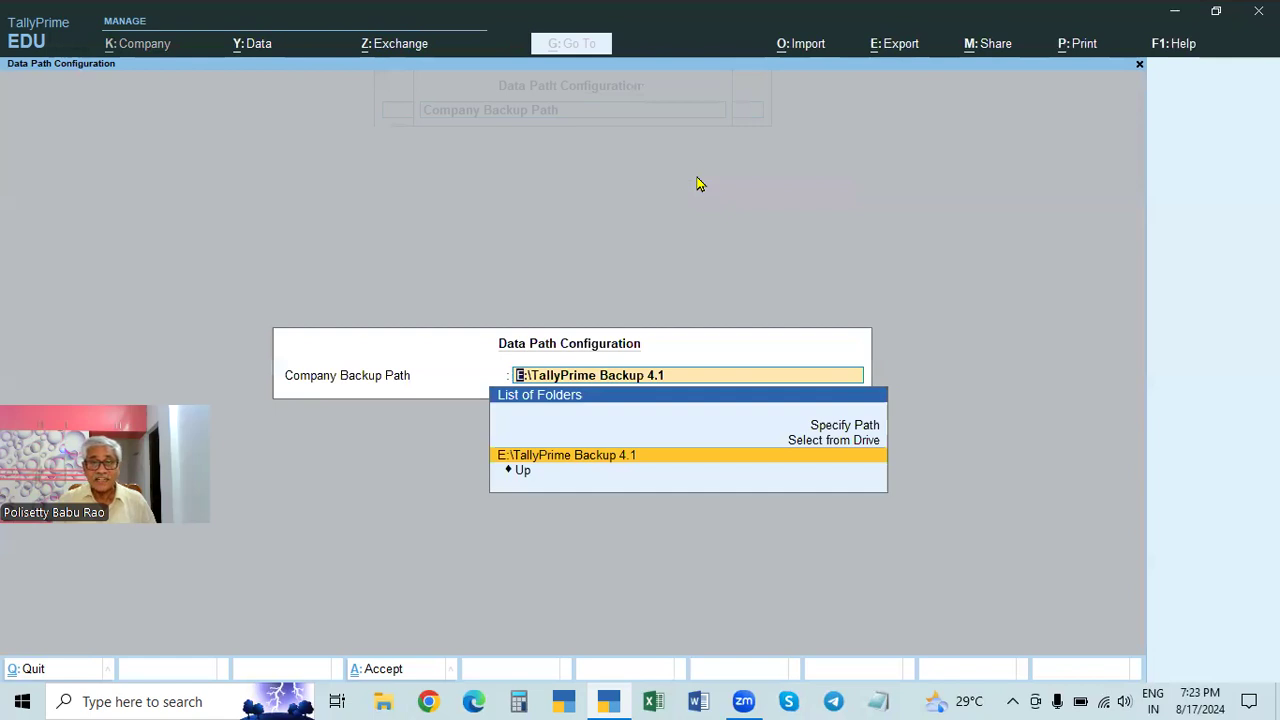
key(BackSpace)
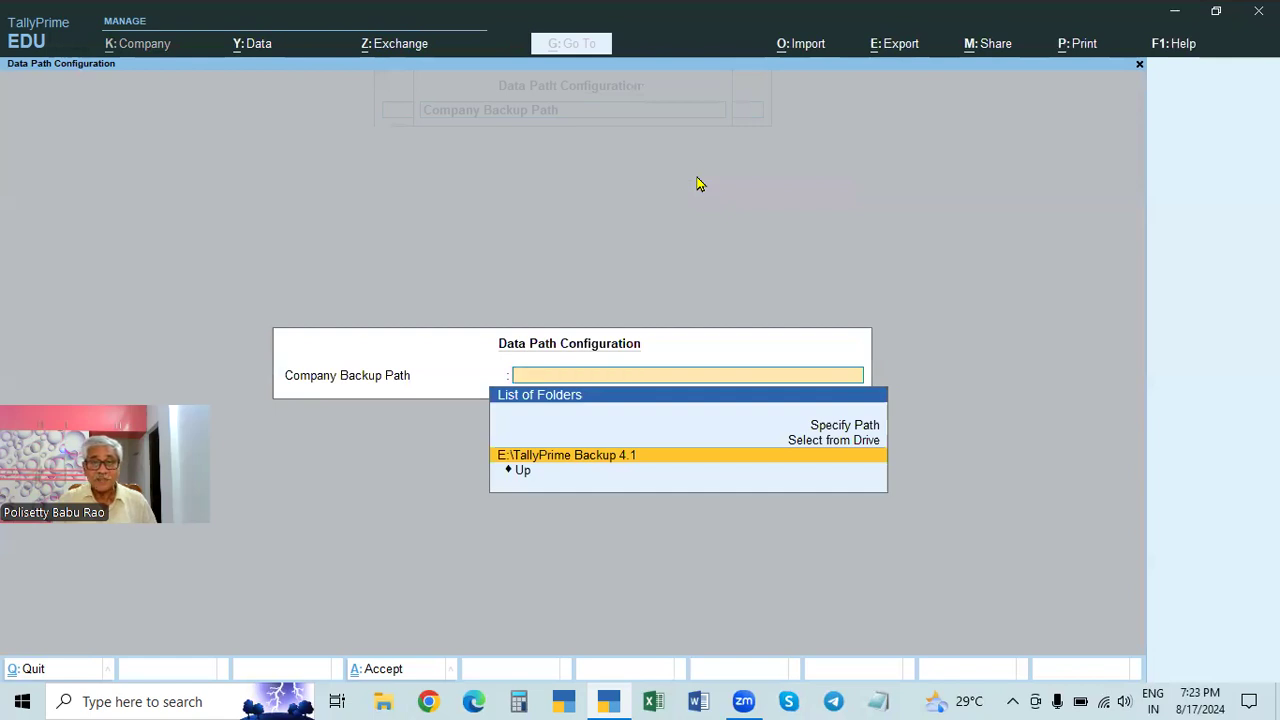
click(834, 428)
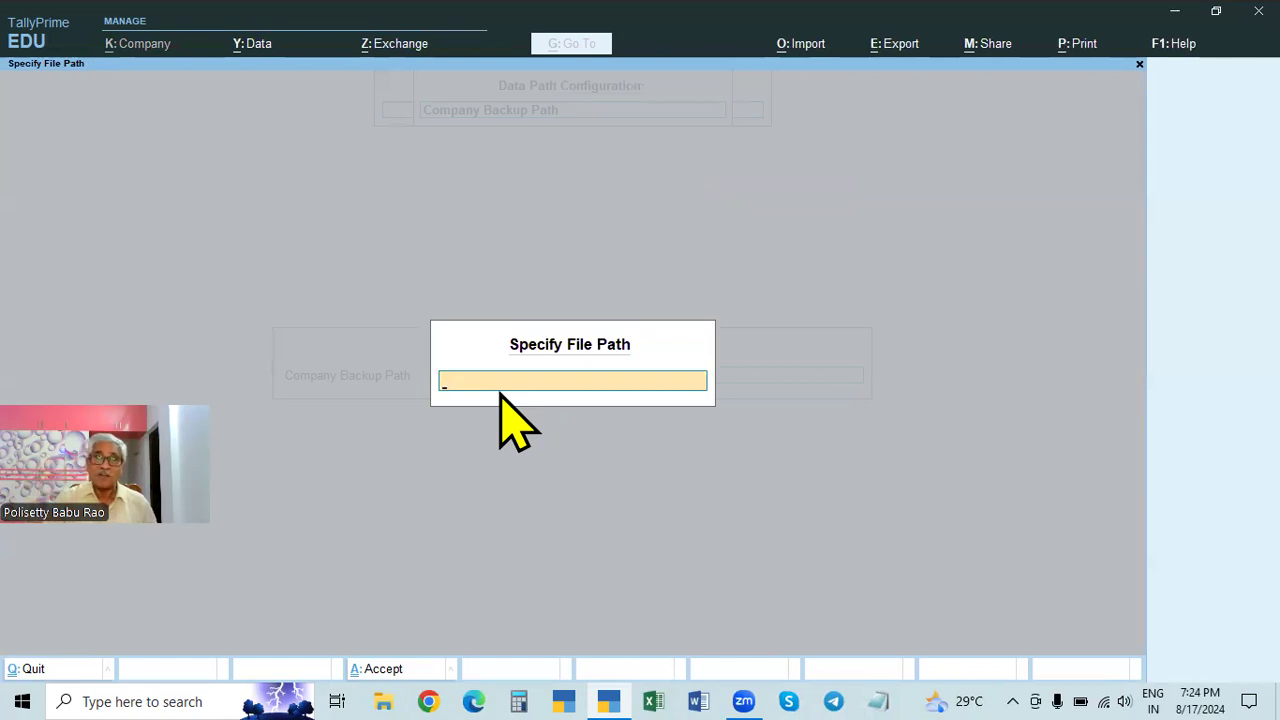
key(Escape)
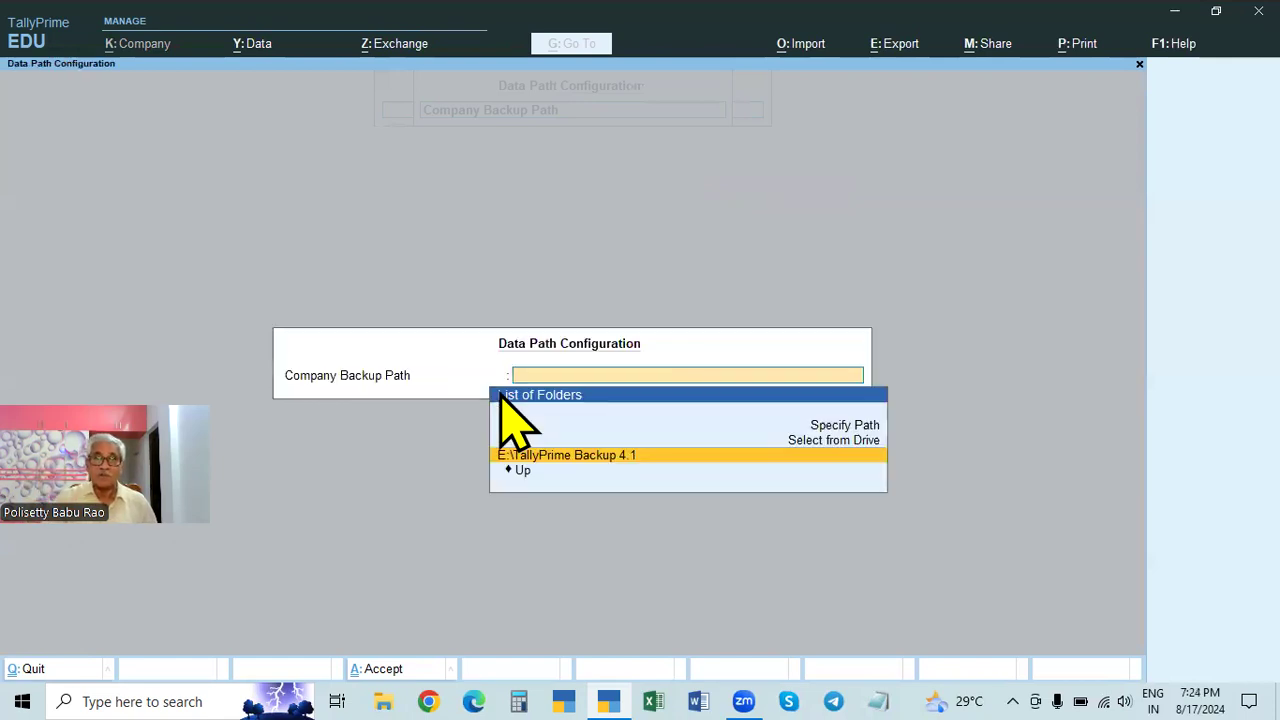
click(588, 455)
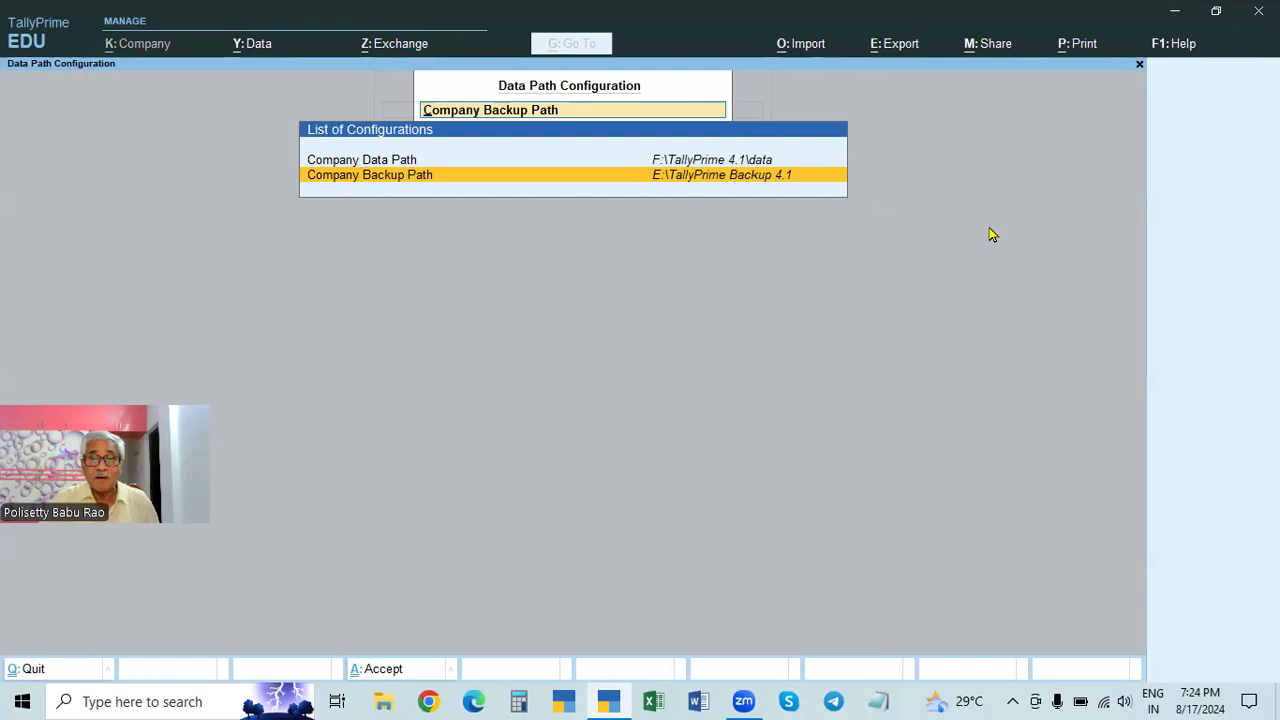
key(Return)
key(Escape)
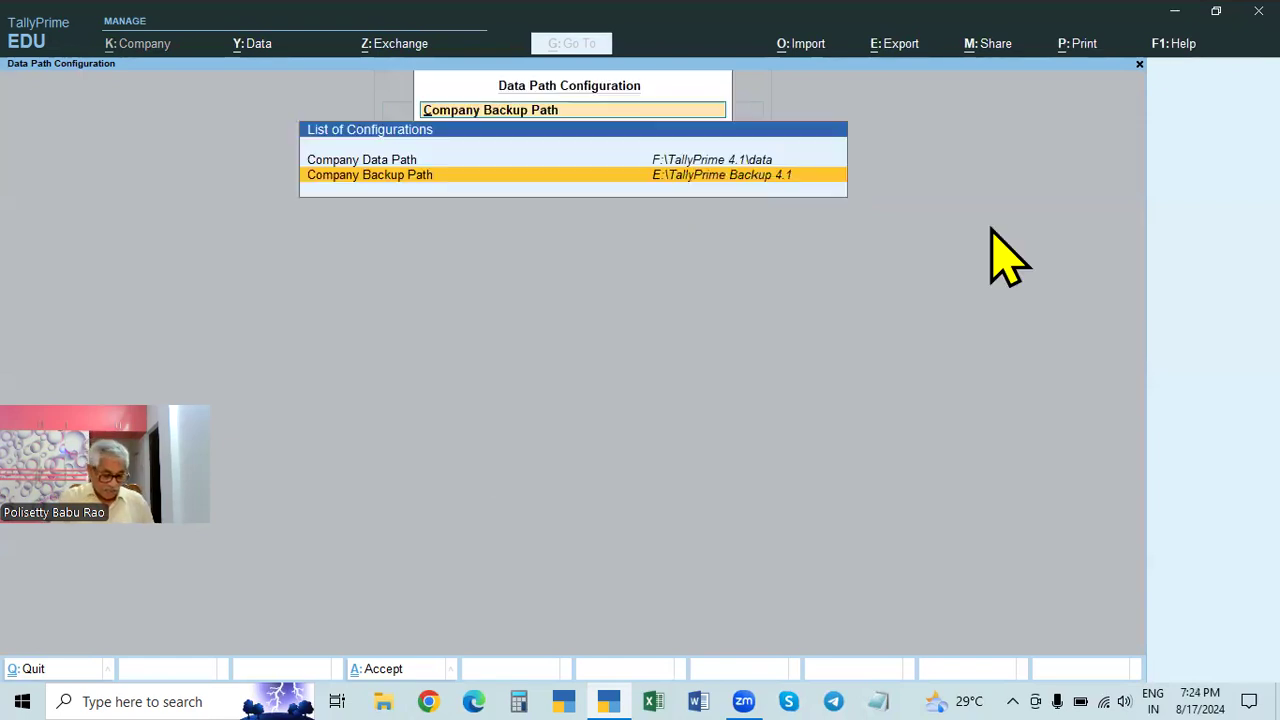
key(Escape)
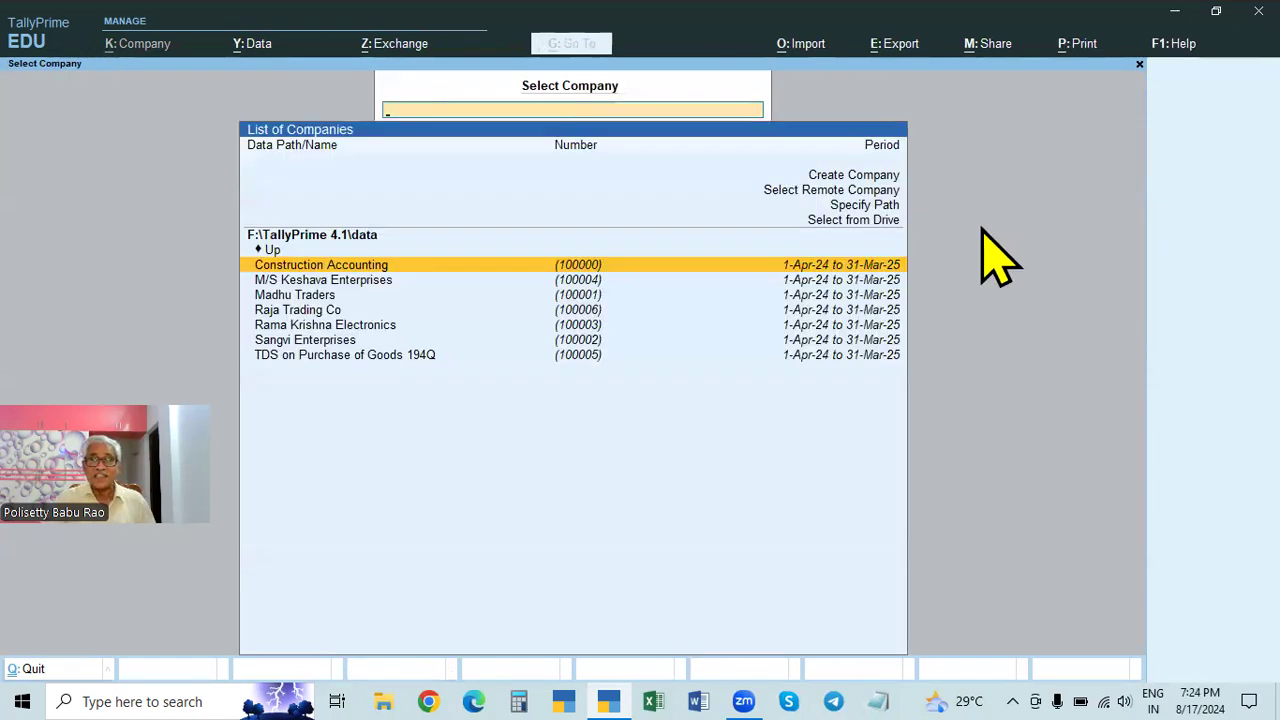
Check the company data path and company backup path in the Data Path configuration, and leave it
click(250, 44)
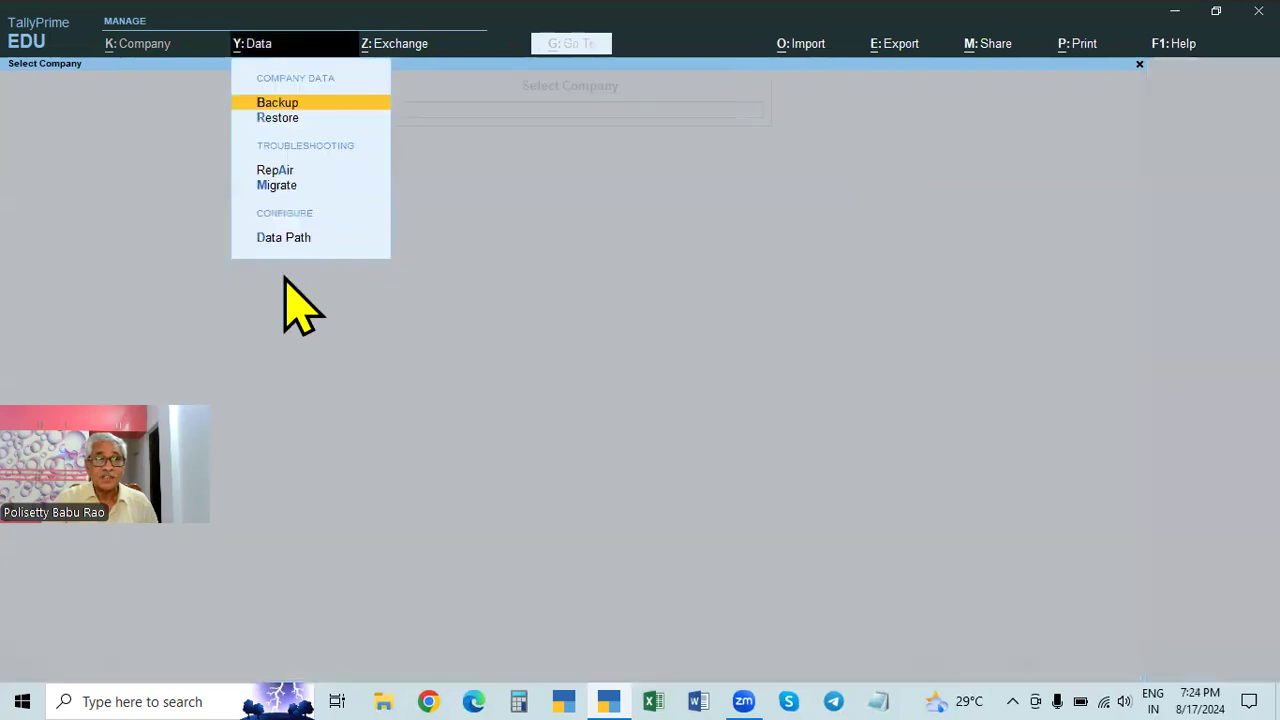
click(280, 240)
click(712, 162)
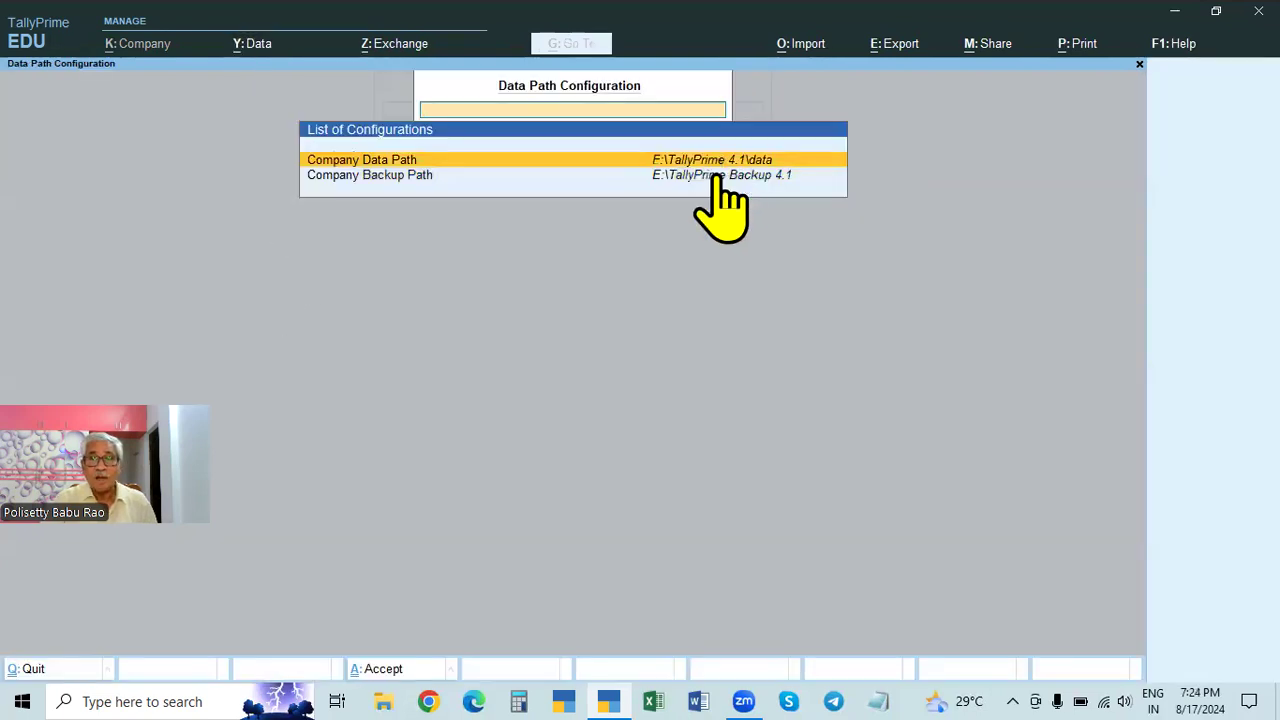
key(Escape)
key(Escape)
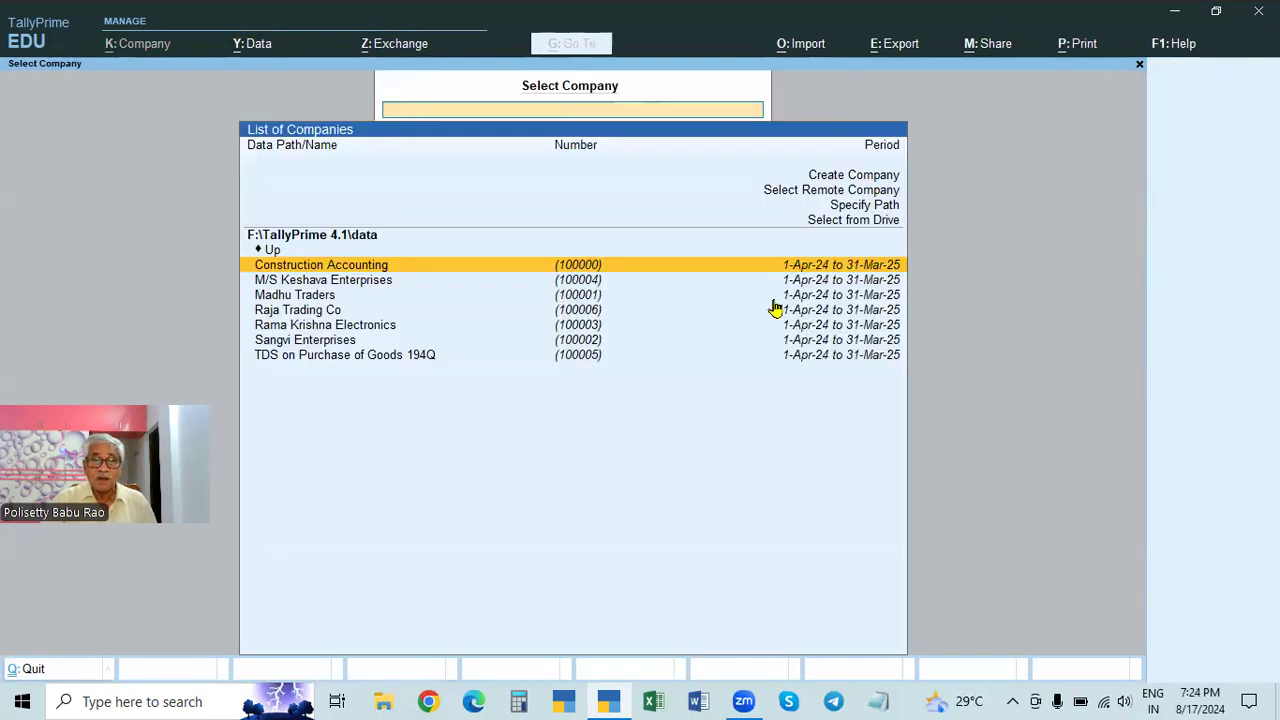
Start a company backup with the default destination path and add Construction Accounting and Raja Trading Co
click(250, 44)
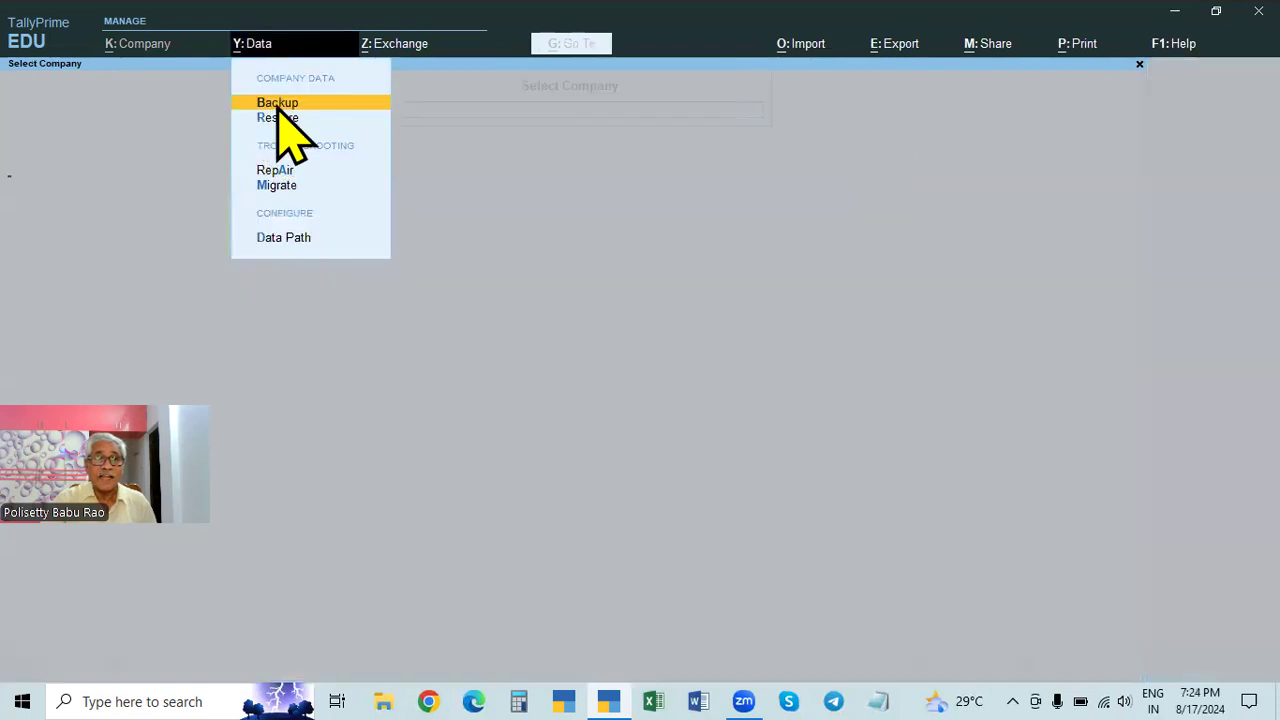
click(278, 104)
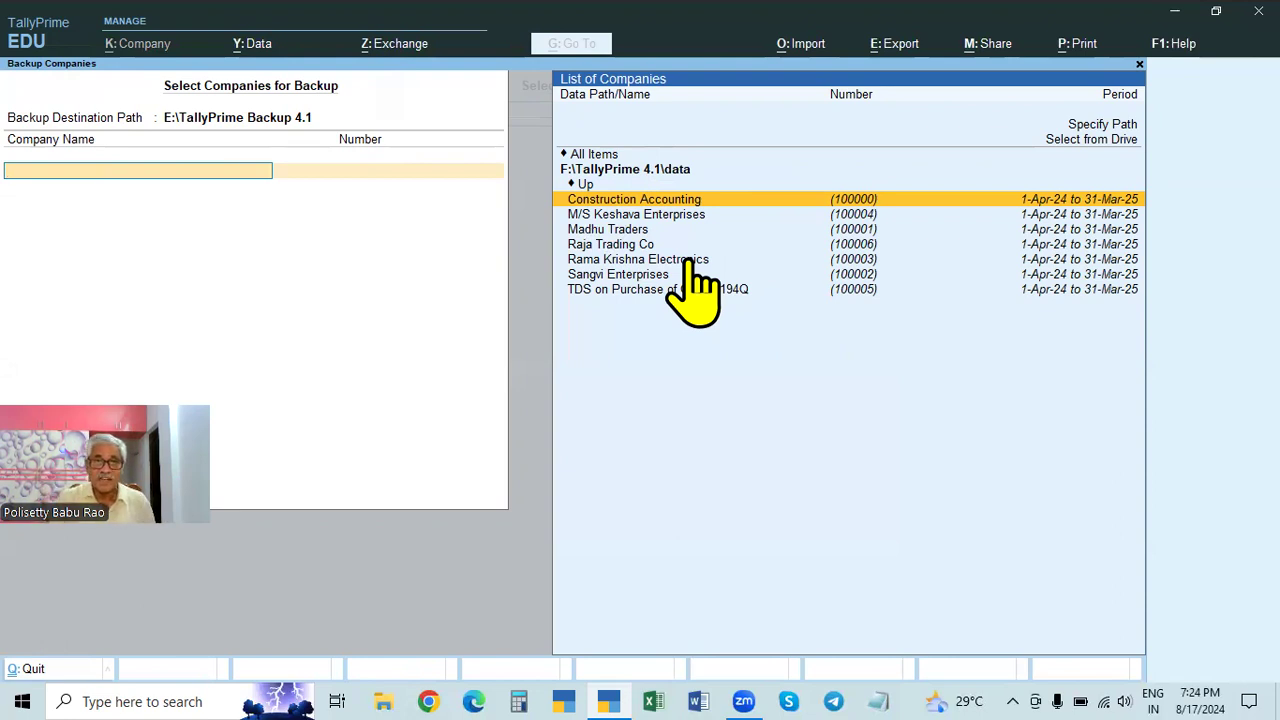
key(Return)
key(Down)
key(Down)
key(Return)
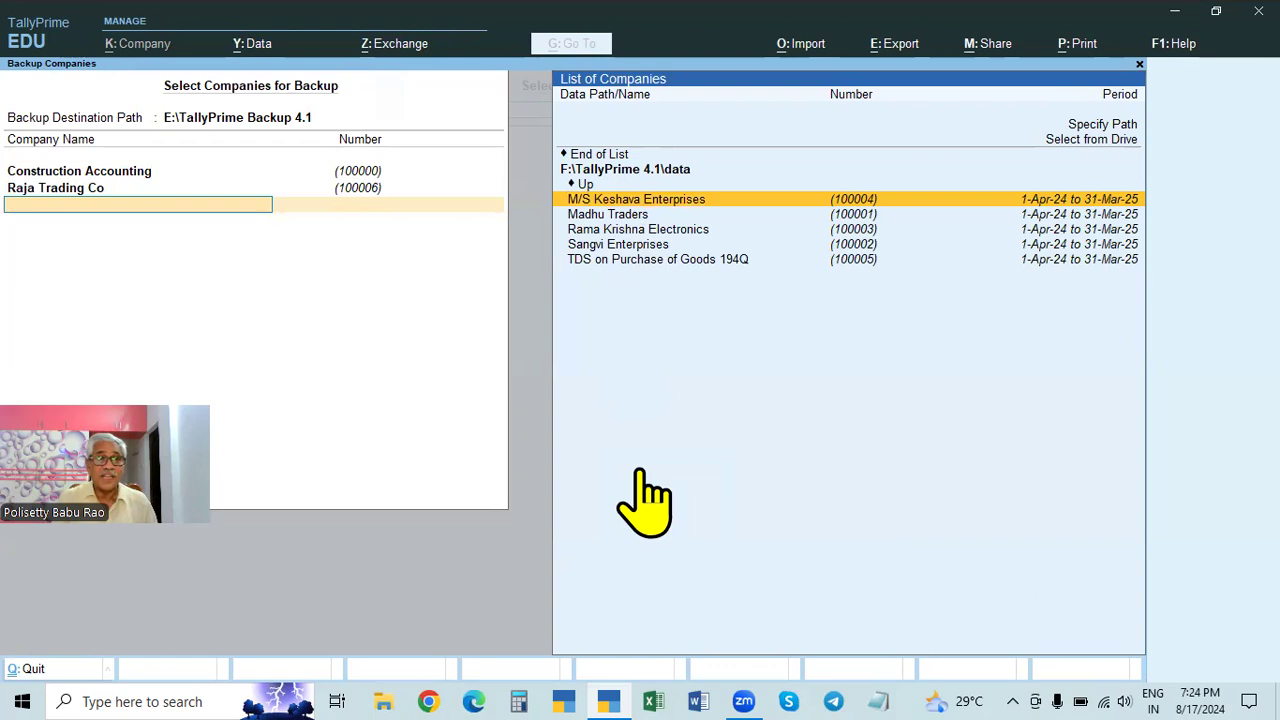
Add all remaining companies from F:\TallyPrime 4.1\data to the backup list, end the list and run the backup
key(Return)
key(Return)
key(Return)
key(Return)
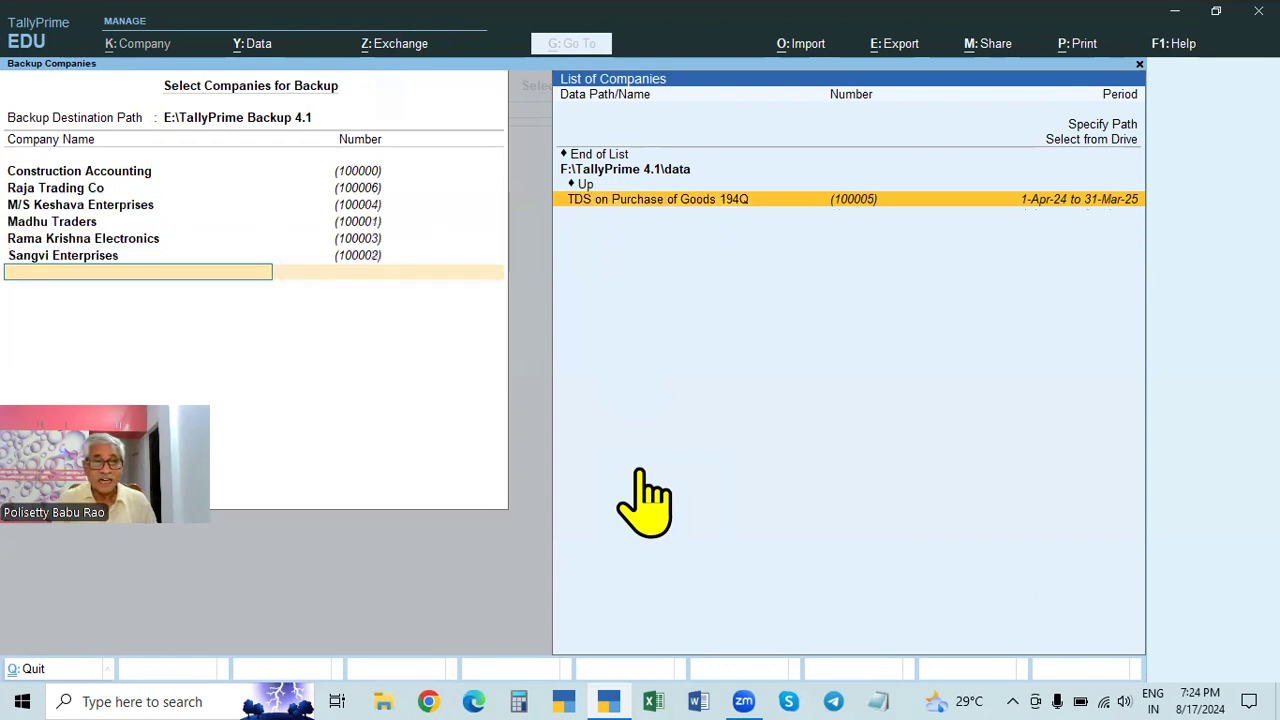
key(Return)
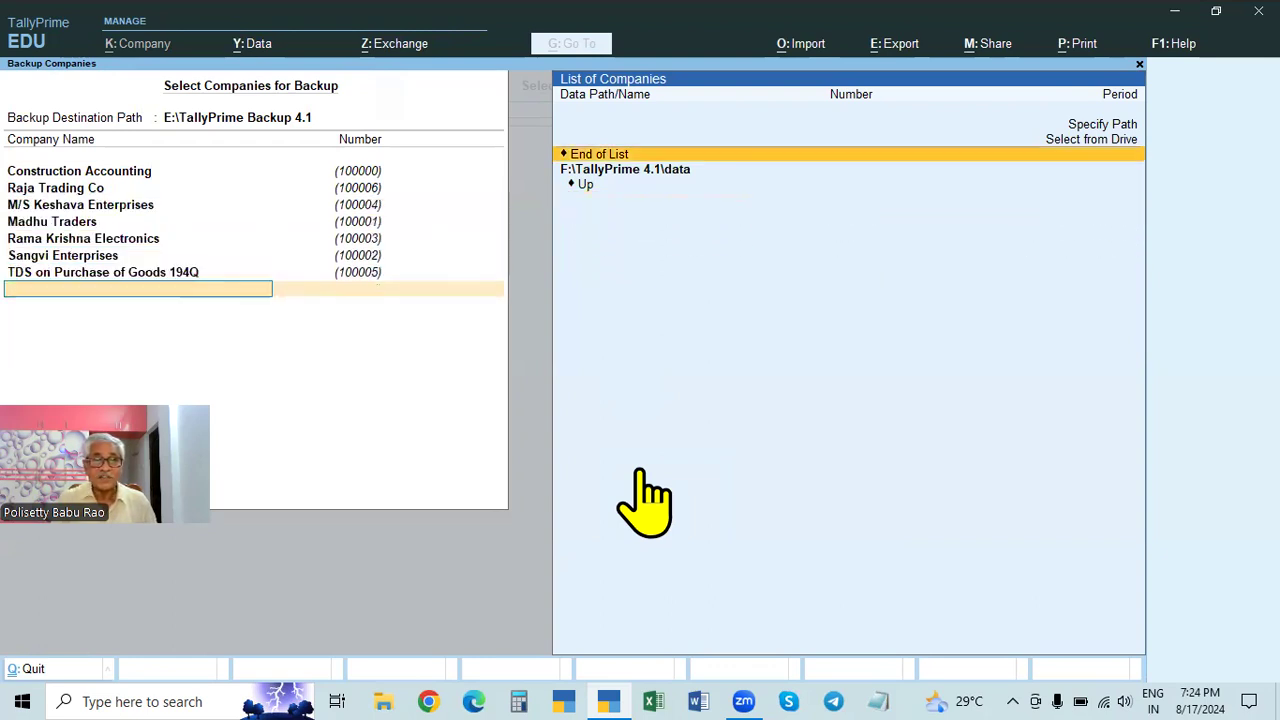
key(Return)
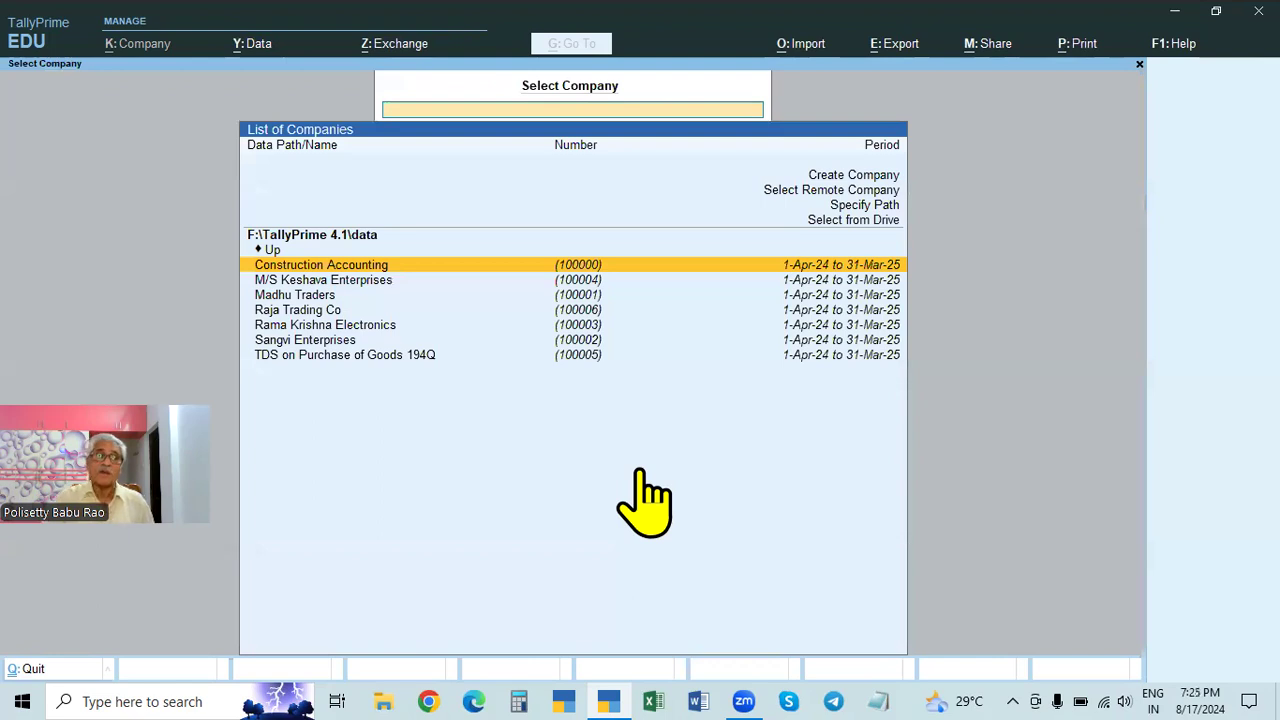
Reopen the company backup screen to check its default destination path
click(252, 45)
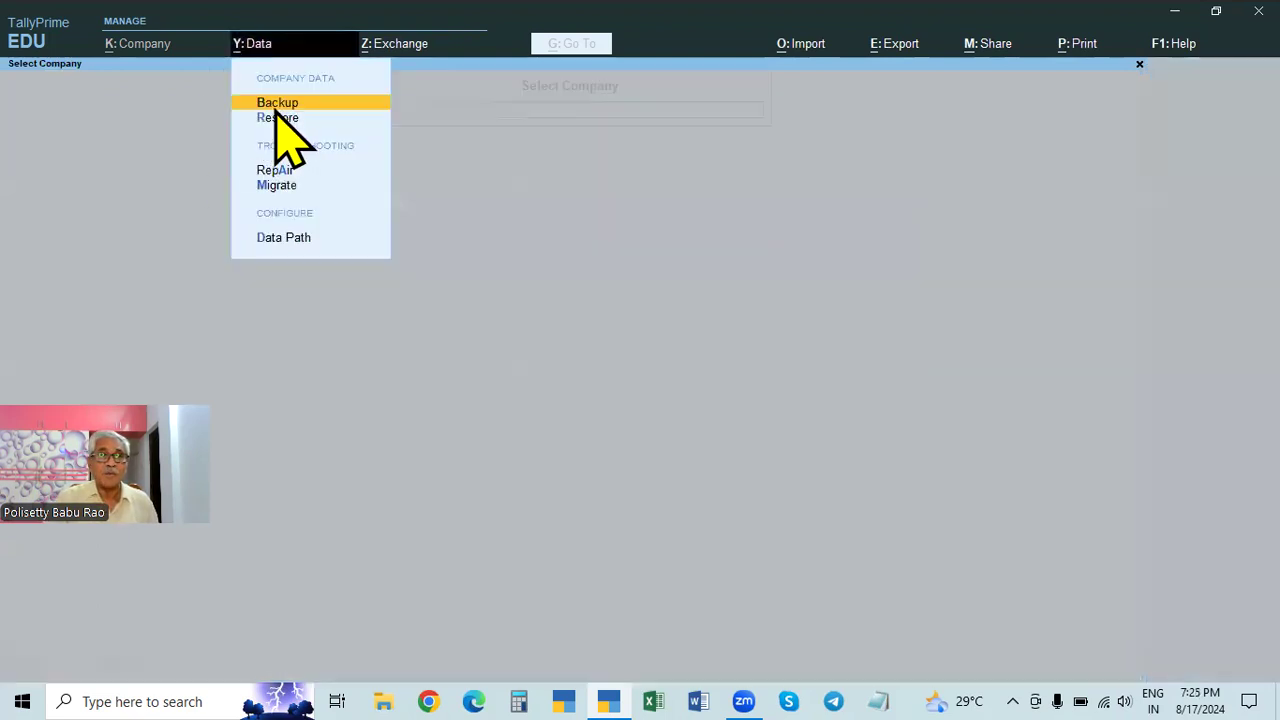
click(280, 104)
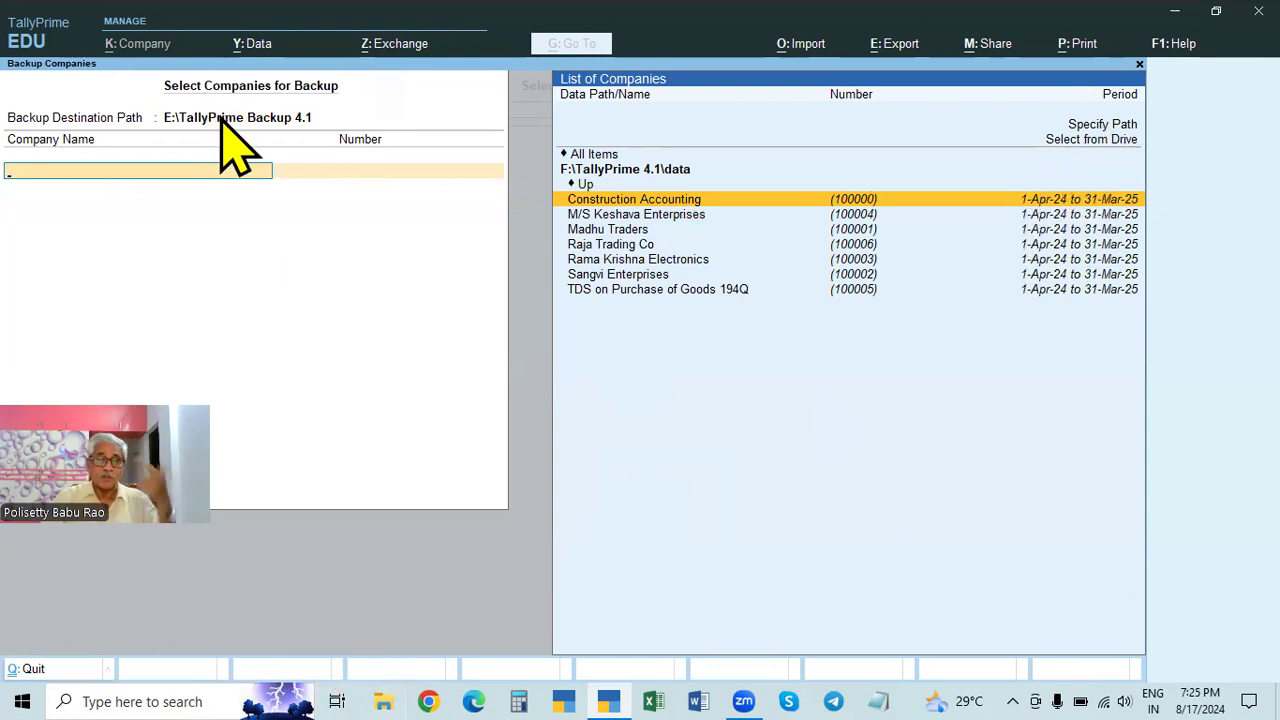
Browse the E: drive from the backup company list to the TallyPrime Backup 4.1 folder, and quit the backup screen
click(1109, 150)
key(Return)
key(Down)
key(Down)
key(Down)
key(Up)
key(Up)
key(Return)
key(Down)
key(Down)
key(Down)
key(Down)
key(Down)
key(Down)
key(Down)
key(Down)
key(Down)
key(Down)
key(Down)
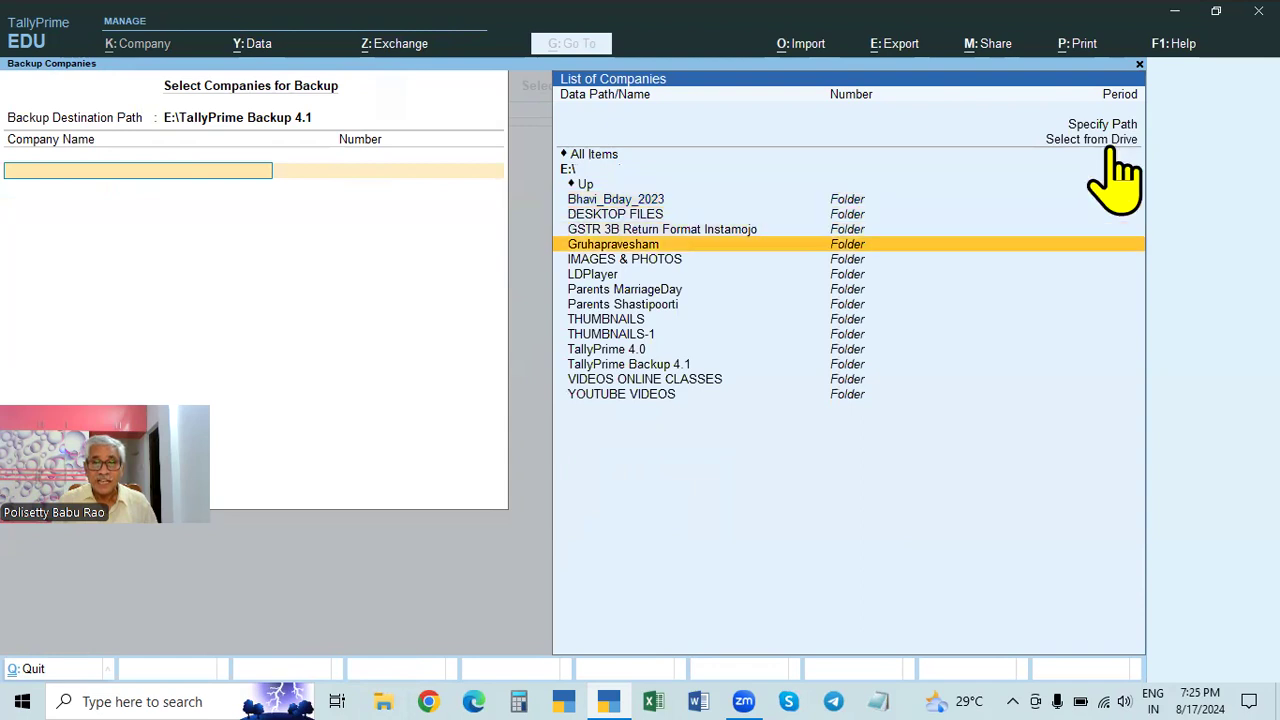
key(Return)
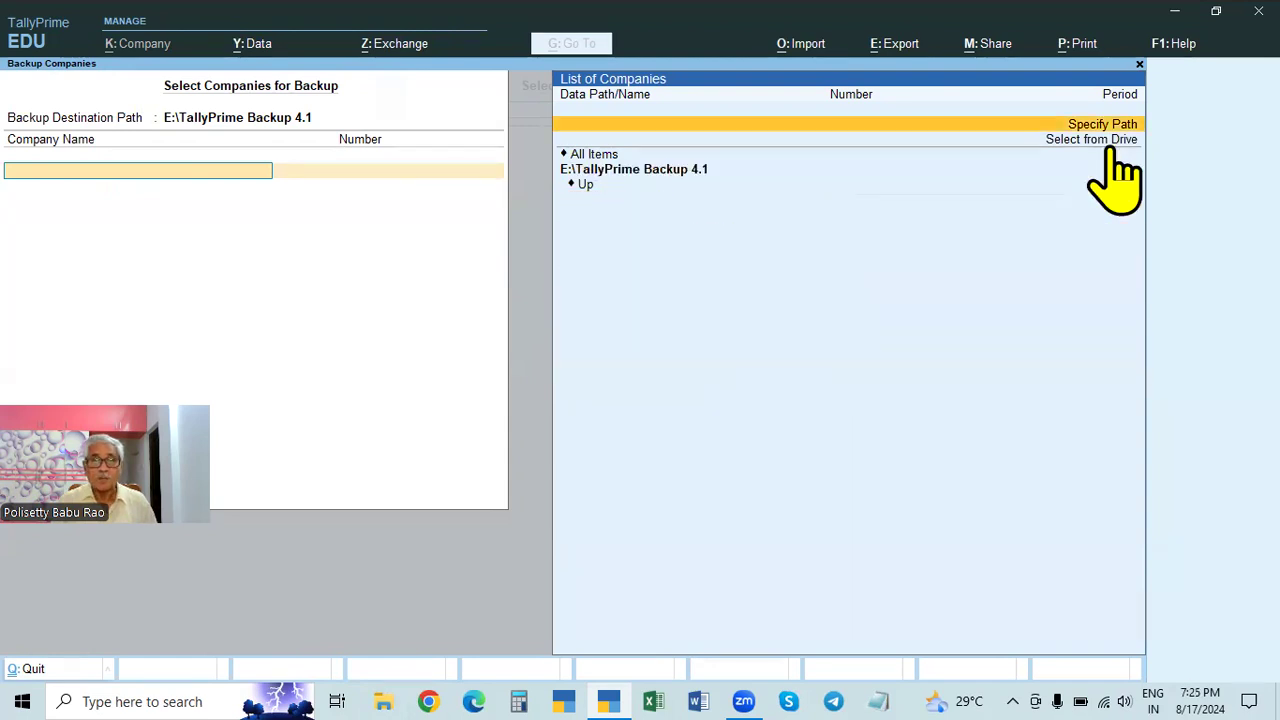
click(651, 176)
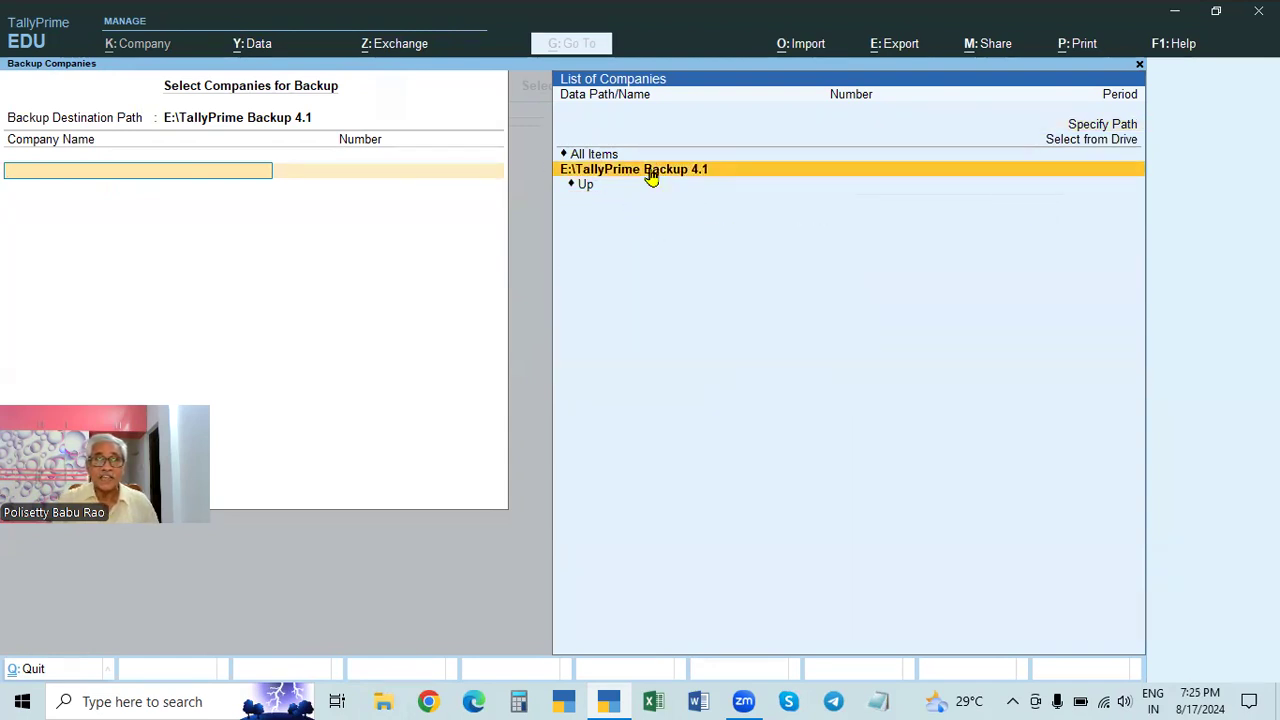
key(Escape)
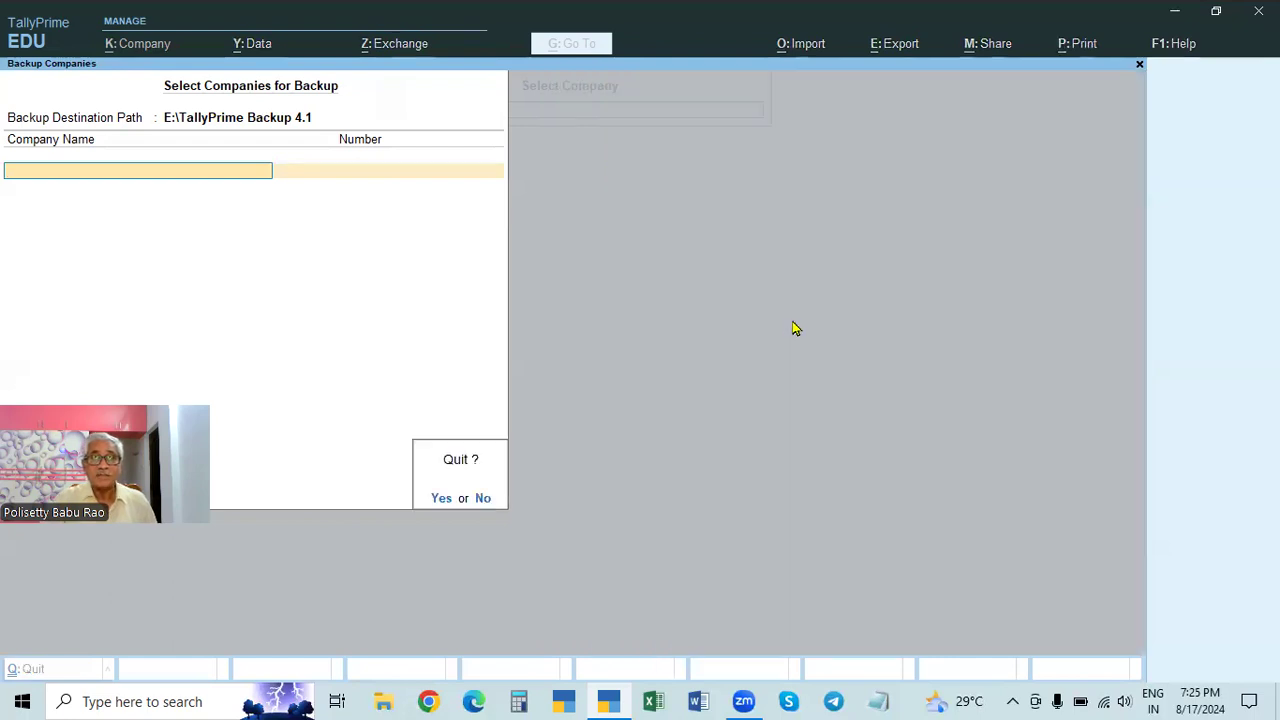
key(y)
Examine the company backup path and its option for specifying a path in the Data Path configuration, and leave it
click(242, 44)
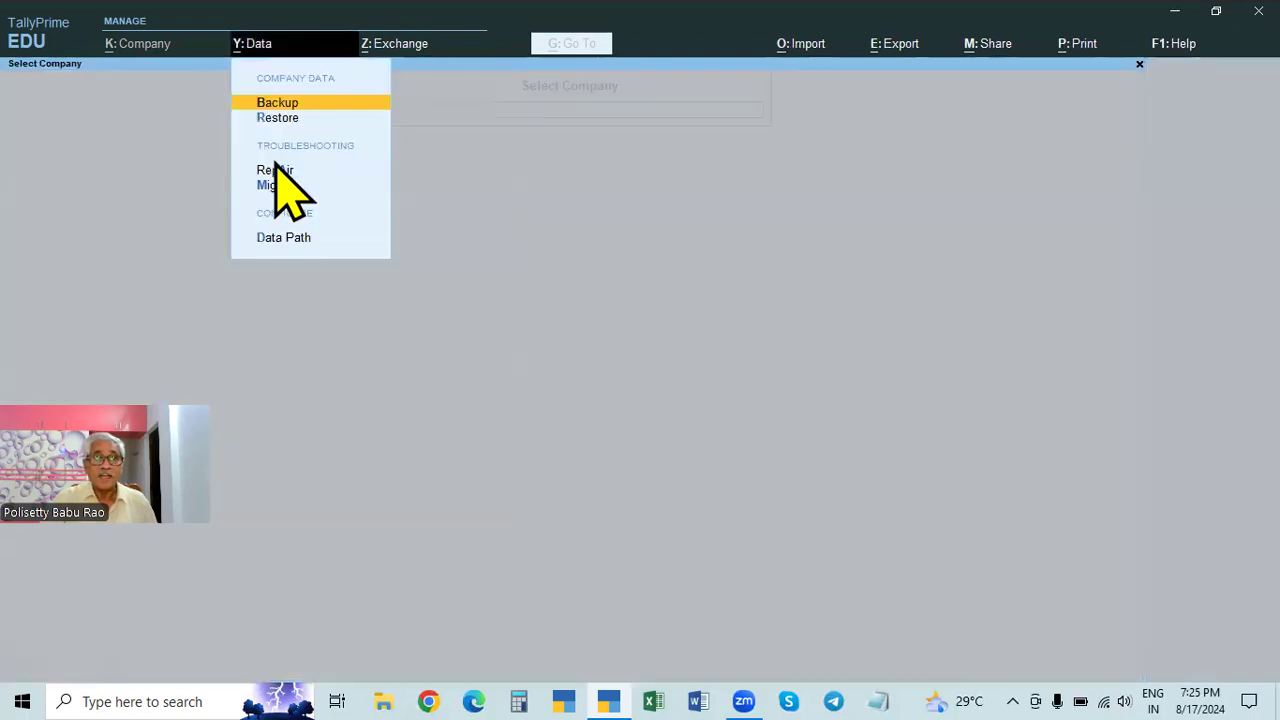
click(278, 242)
click(737, 180)
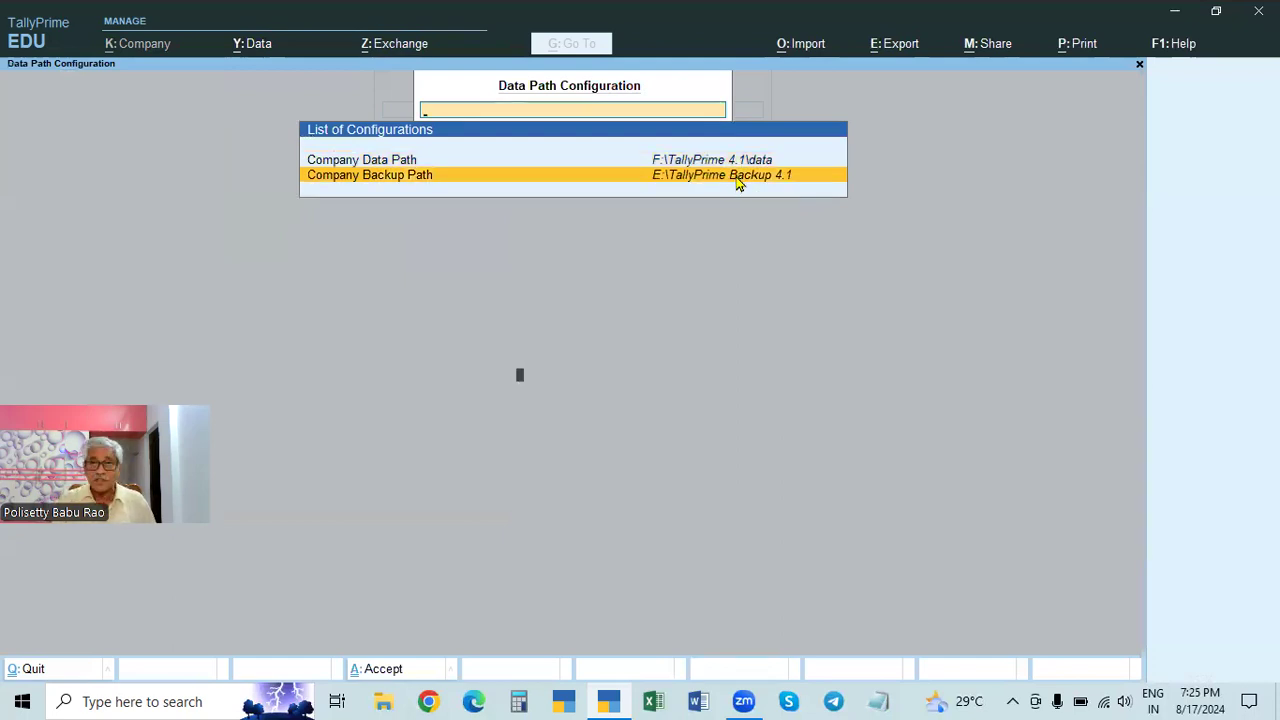
click(737, 180)
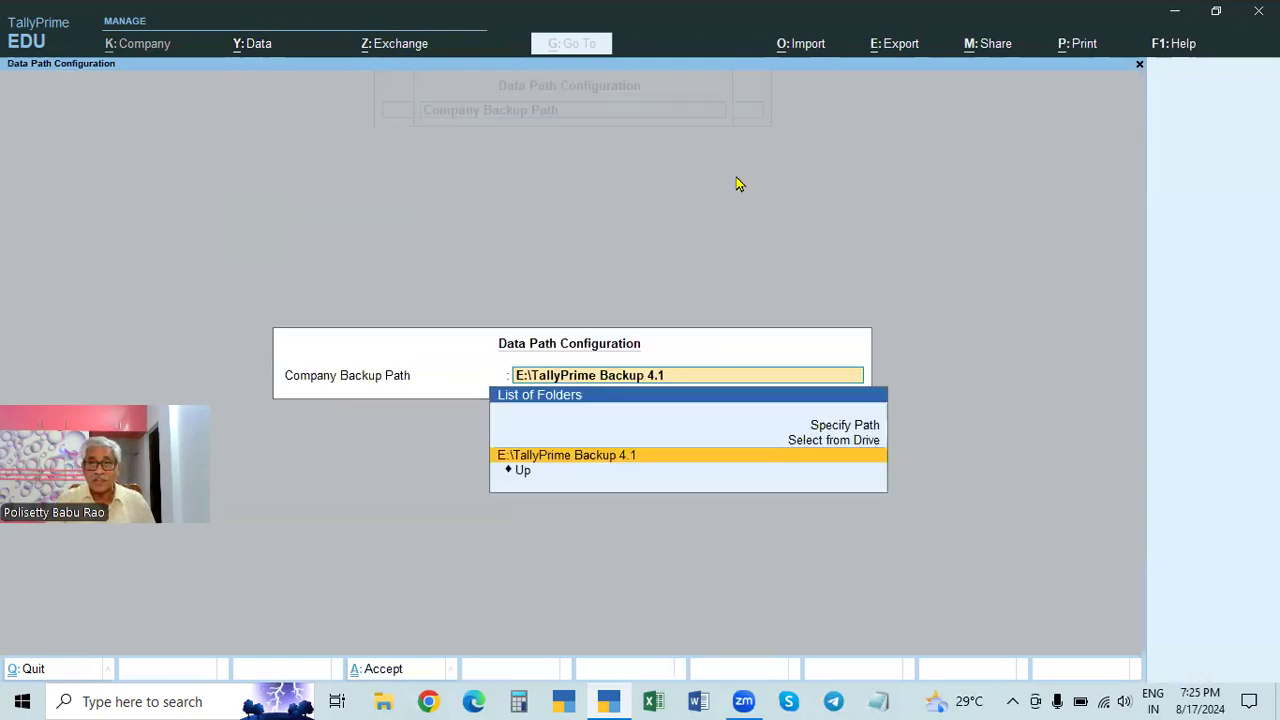
click(845, 430)
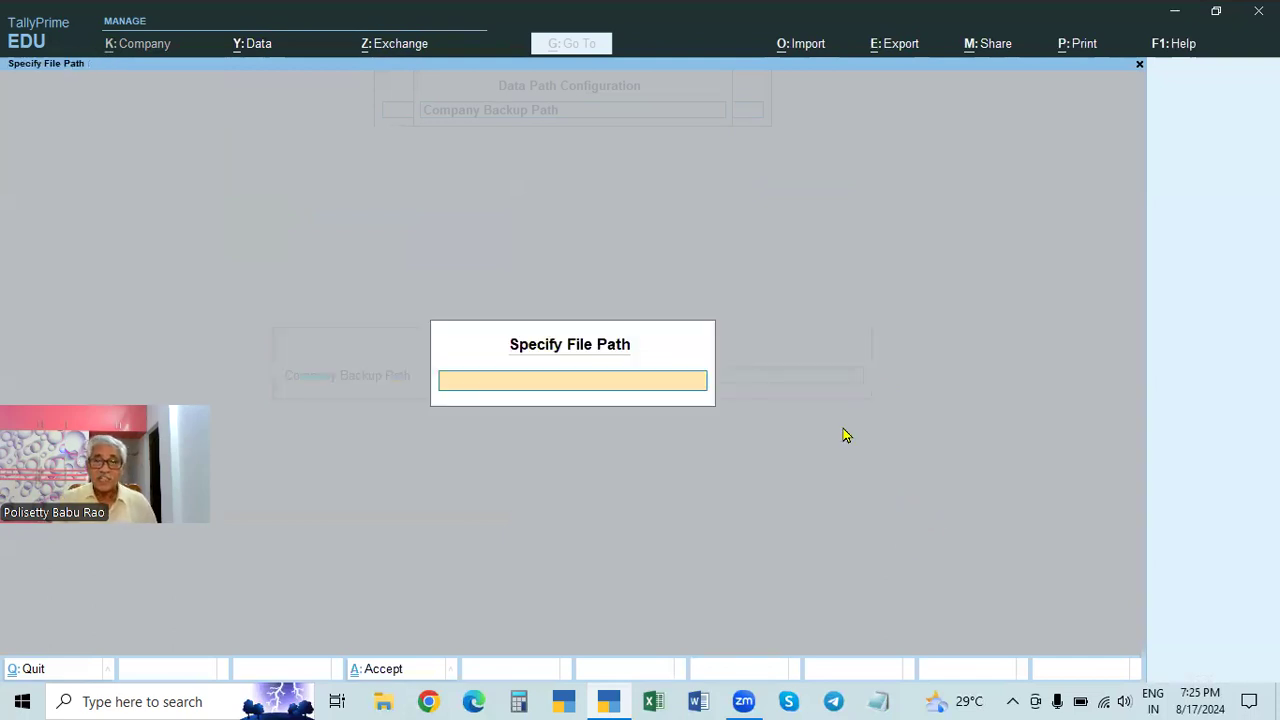
key(Escape)
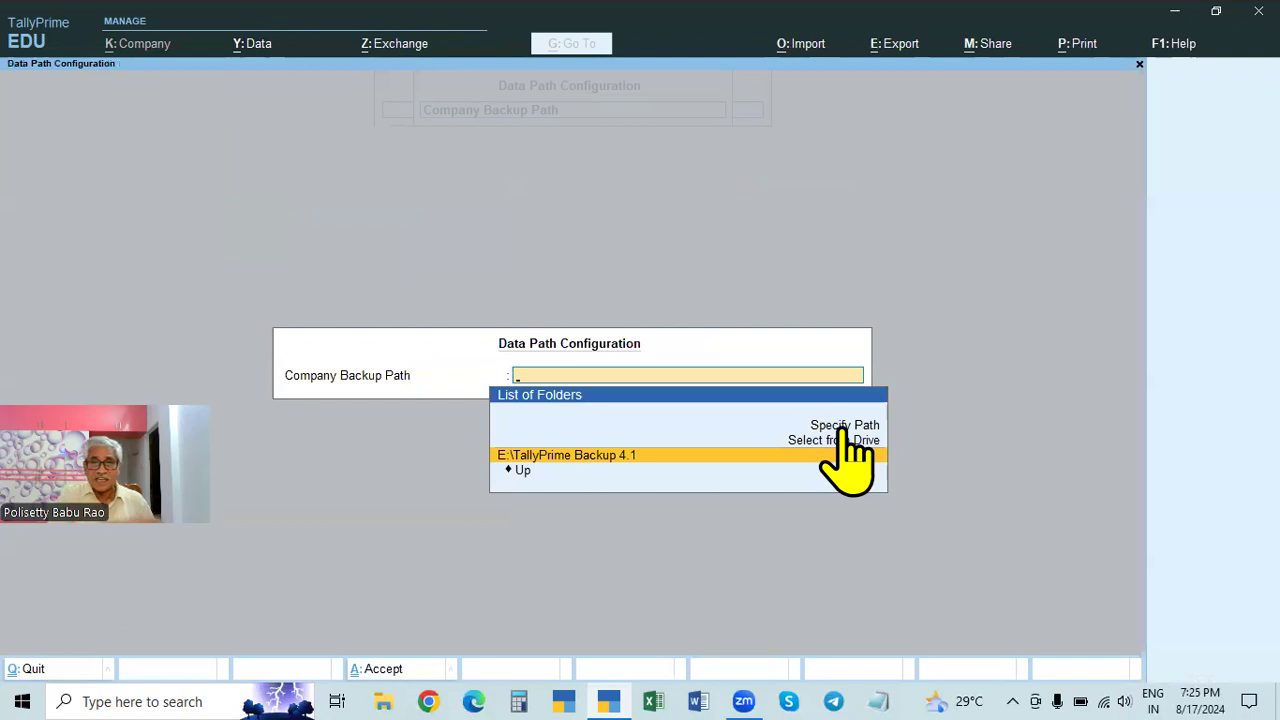
key(Escape)
key(Escape)
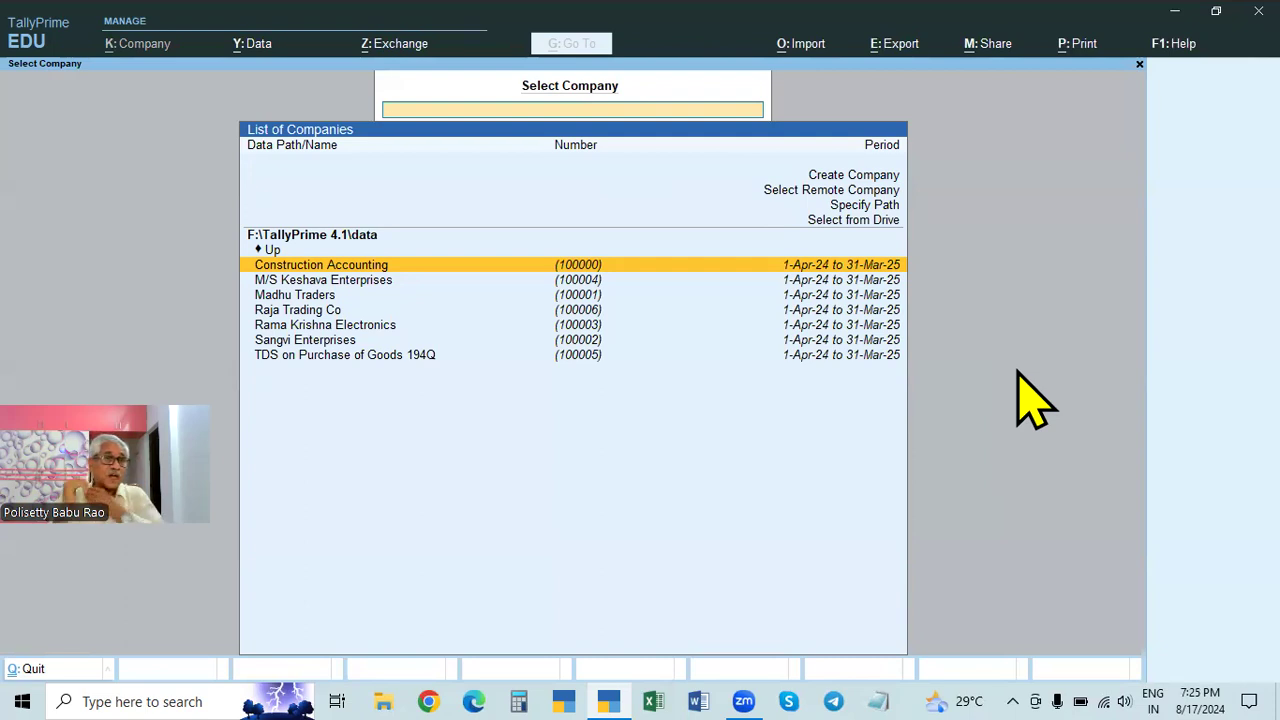
Reopen the Data Path configuration, view the folder list for the company backup path, and leave it
click(250, 44)
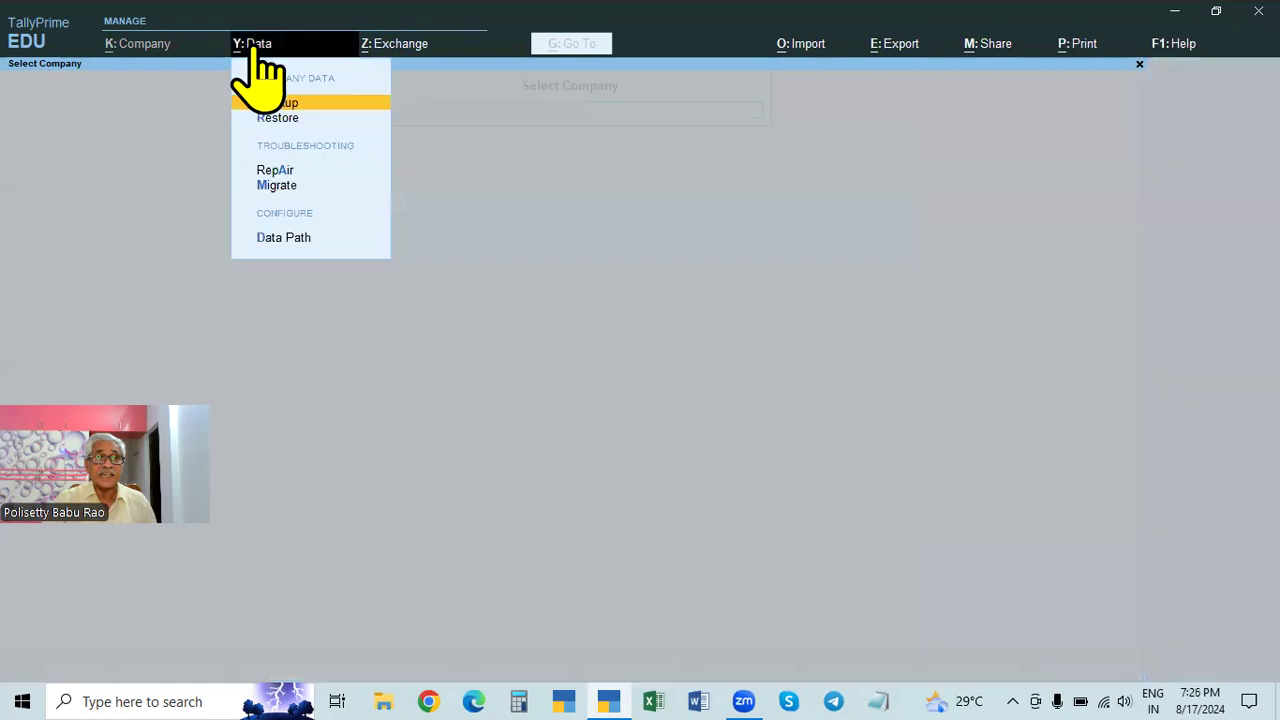
click(290, 244)
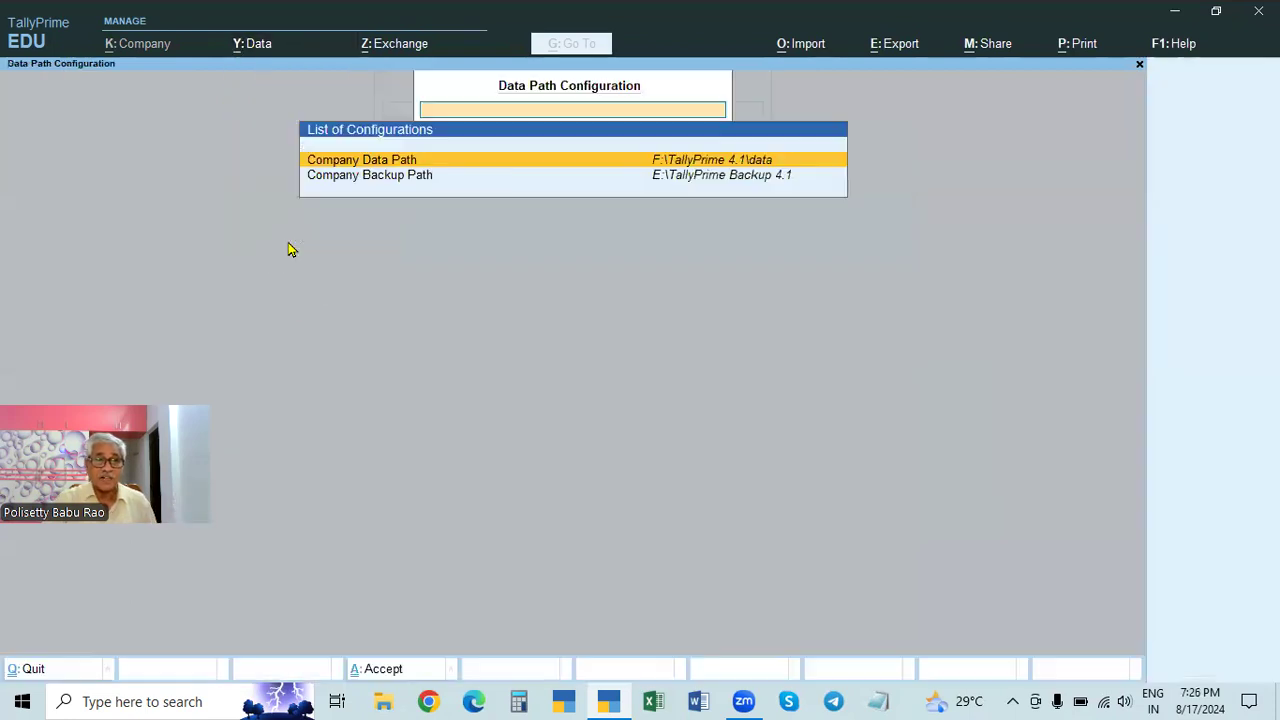
click(653, 176)
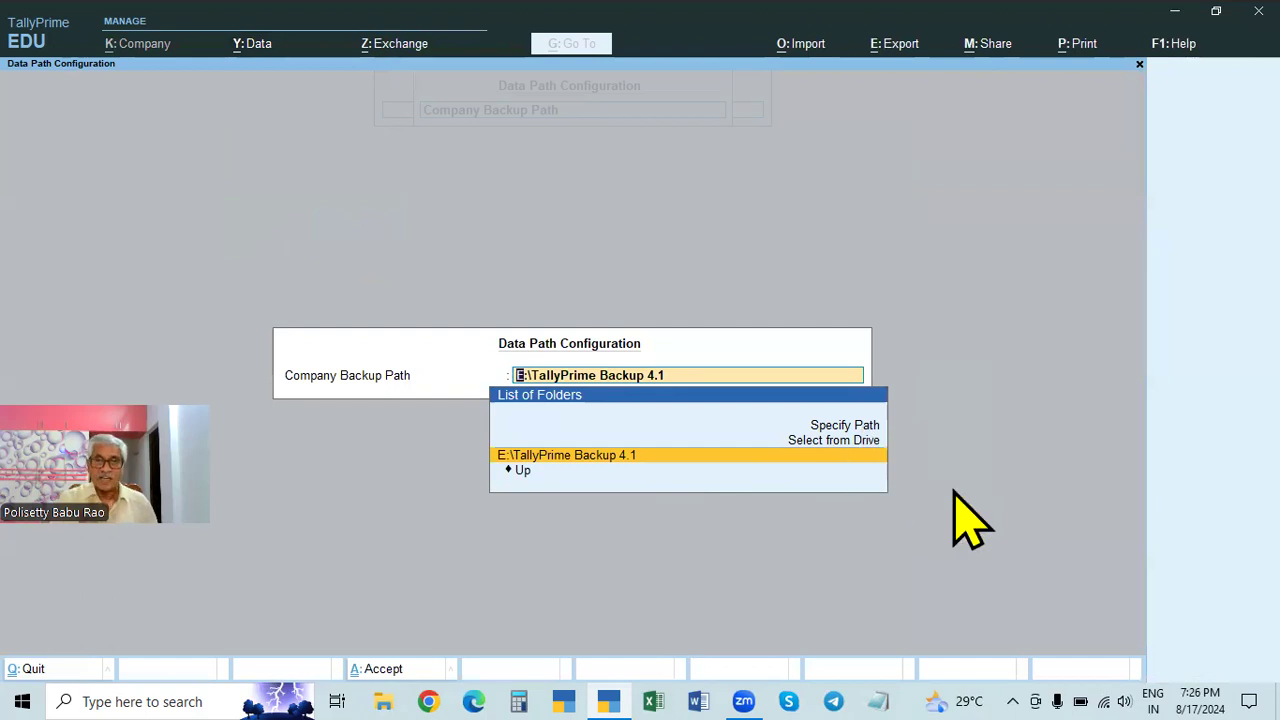
key(Escape)
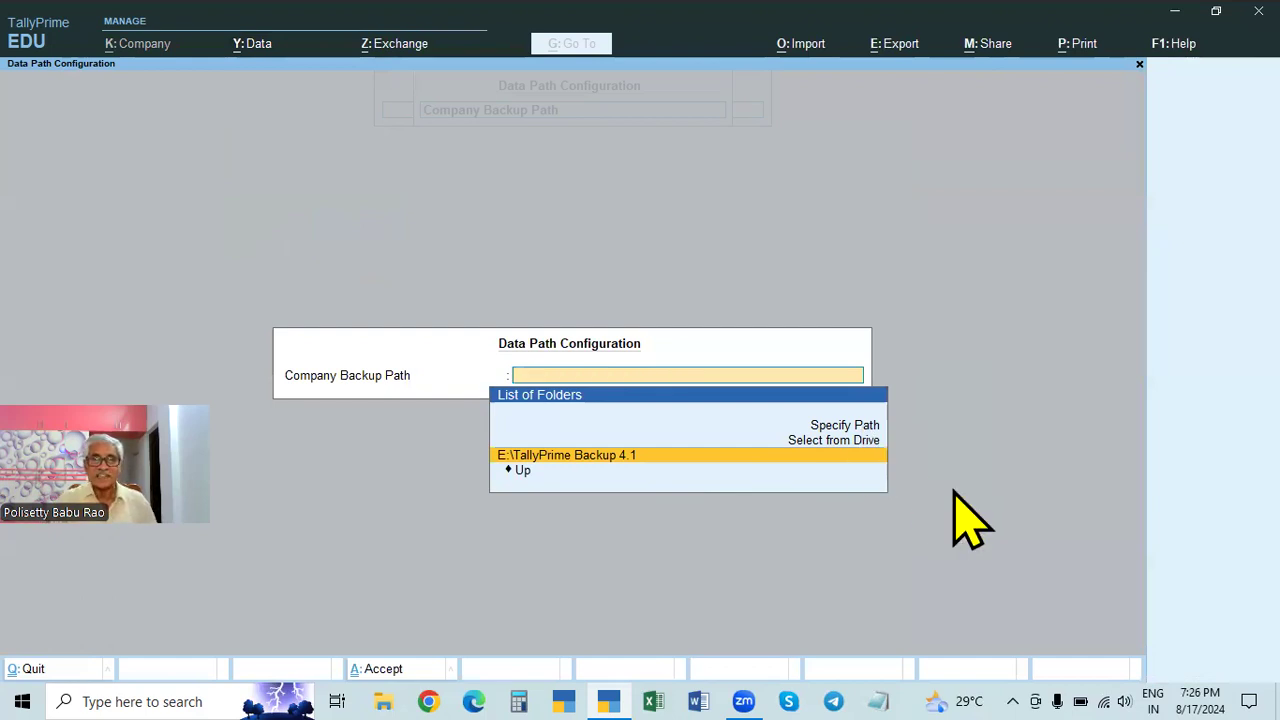
key(Escape)
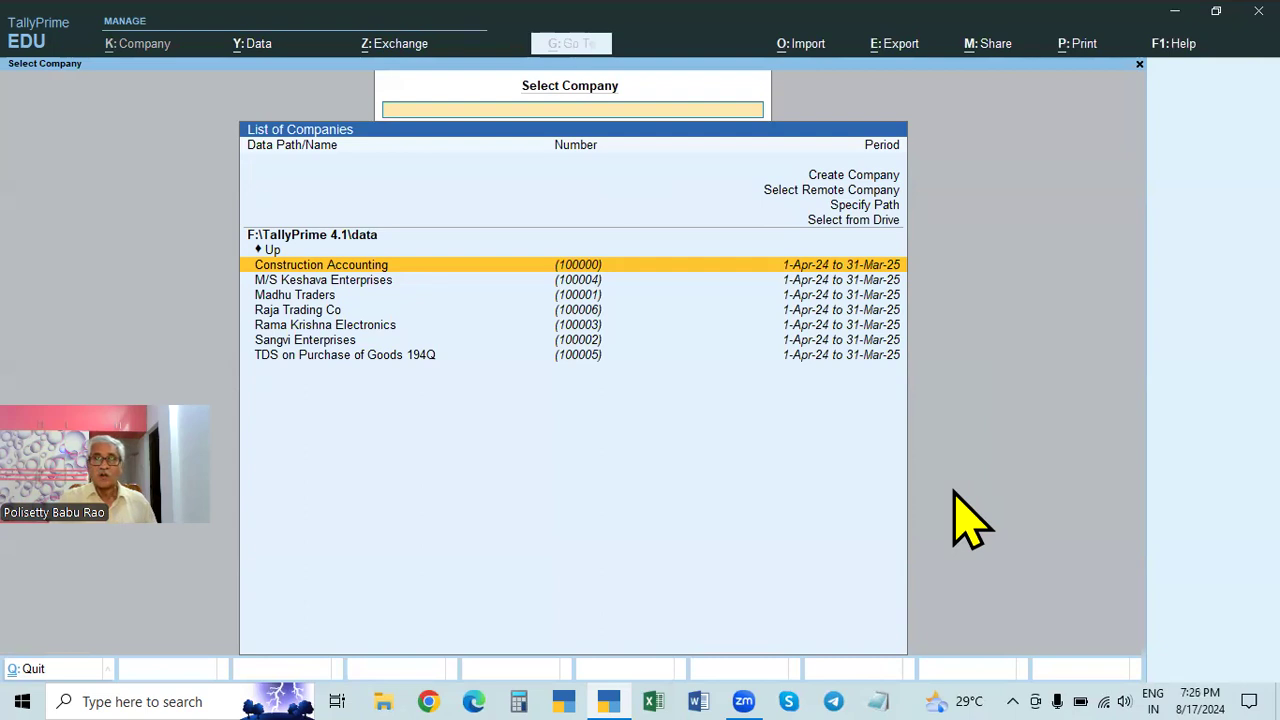
Compare the Data Path configuration with the backup screen's destination path, leaving each screen after viewing it
click(252, 44)
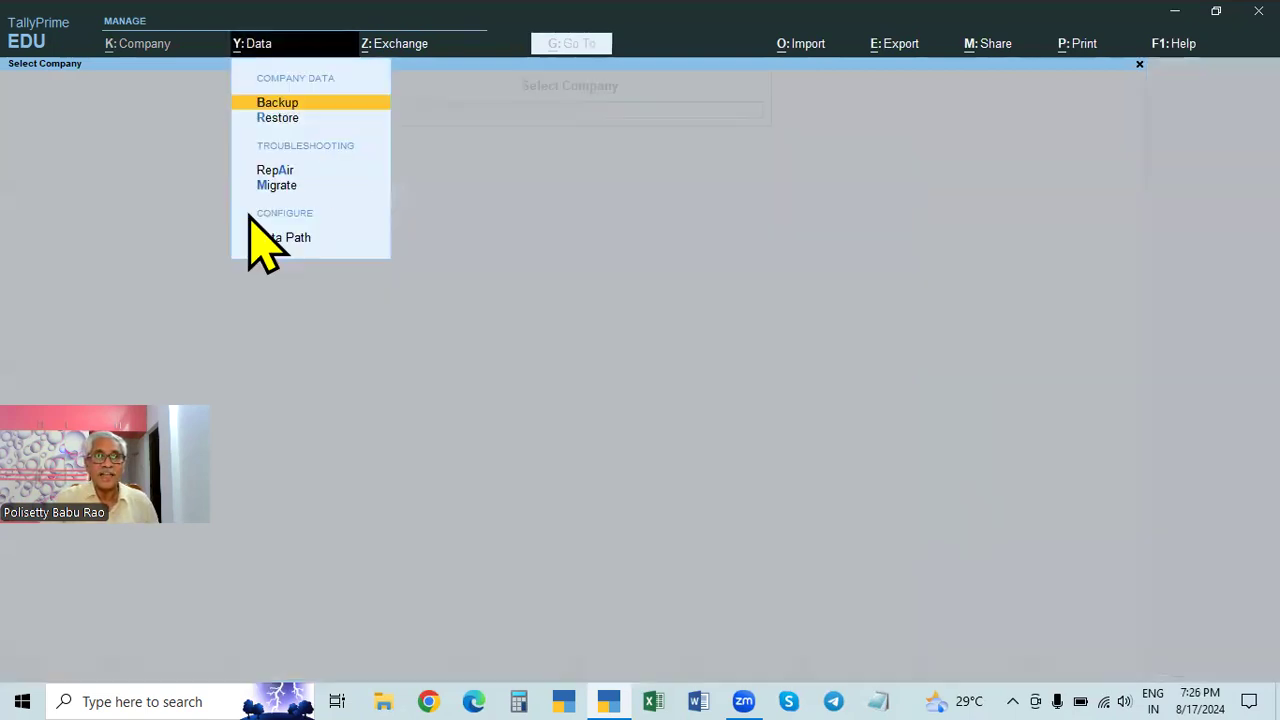
click(272, 246)
key(Escape)
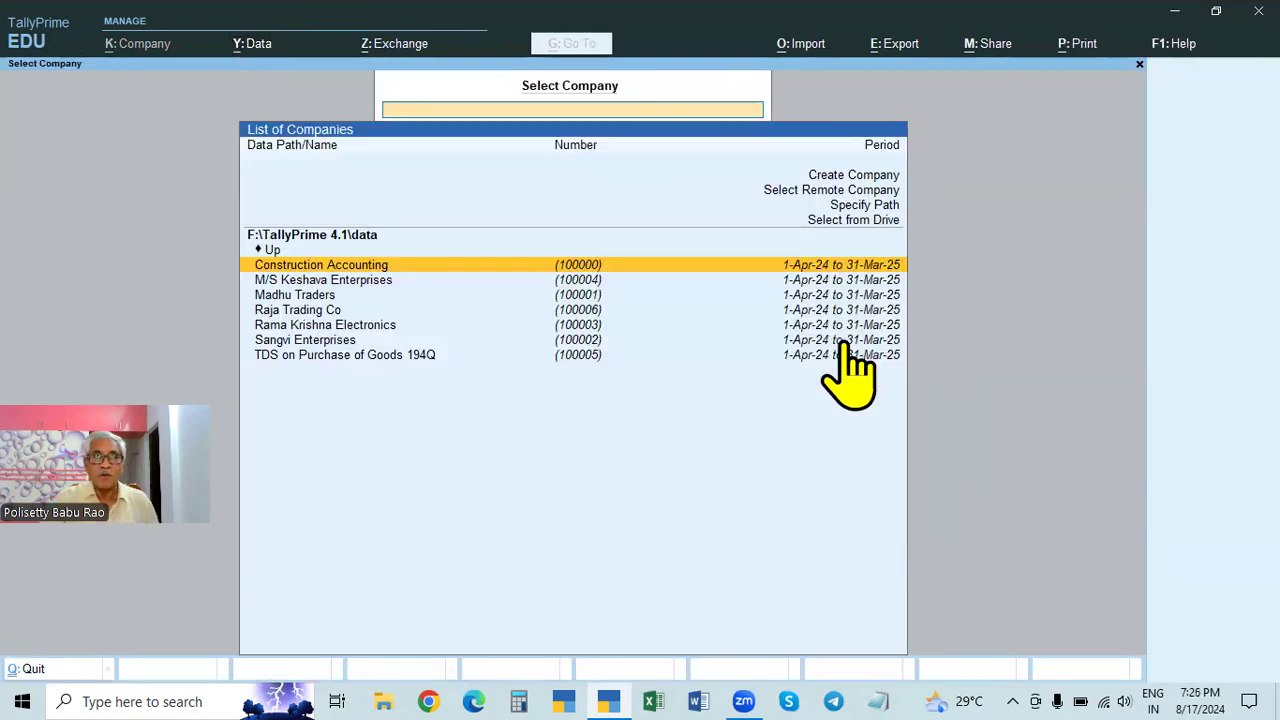
click(252, 44)
click(273, 104)
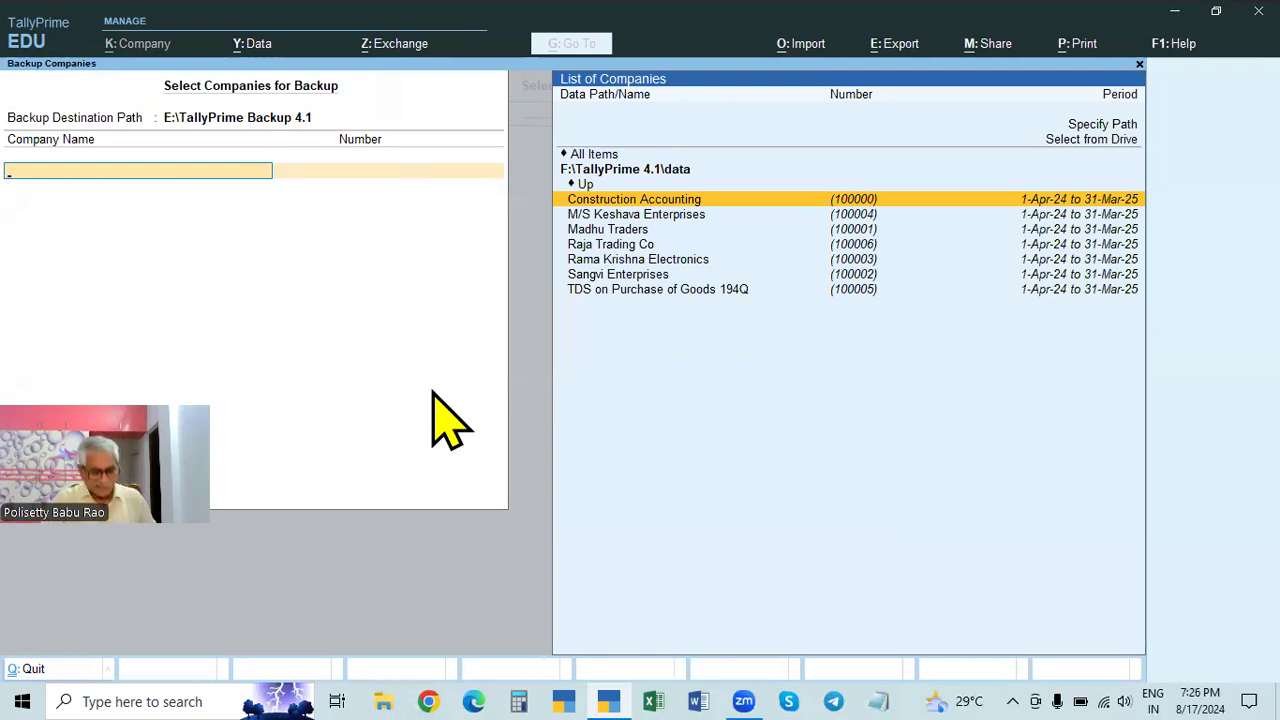
key(Escape)
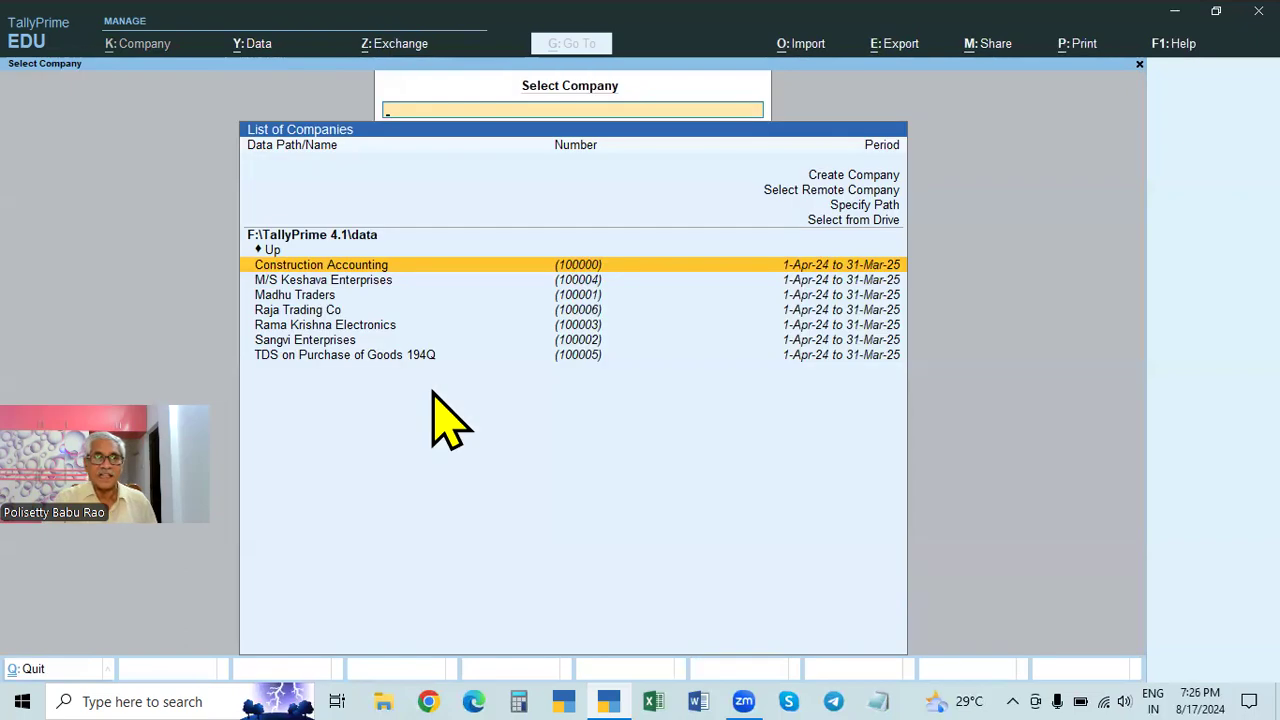
From the backup screen, look through the D: drive and E:\TallyPrime Backup 4.1 for companies, and quit the backup
click(280, 43)
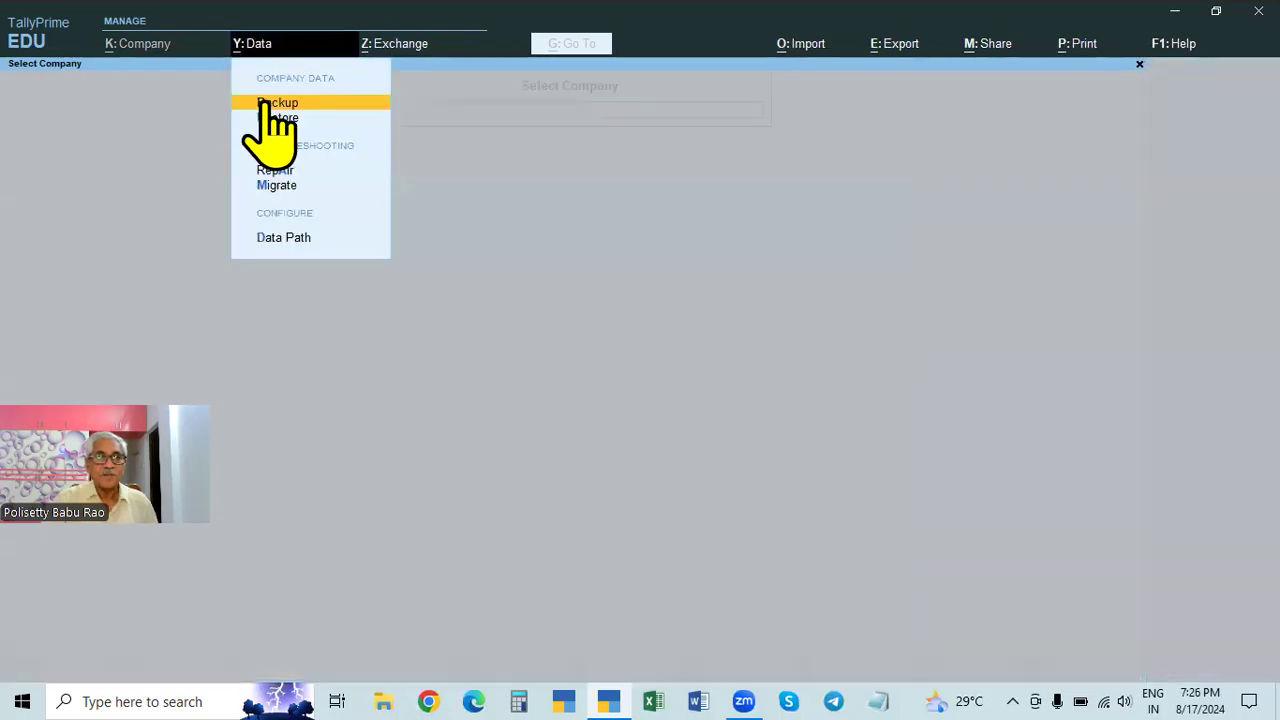
click(266, 103)
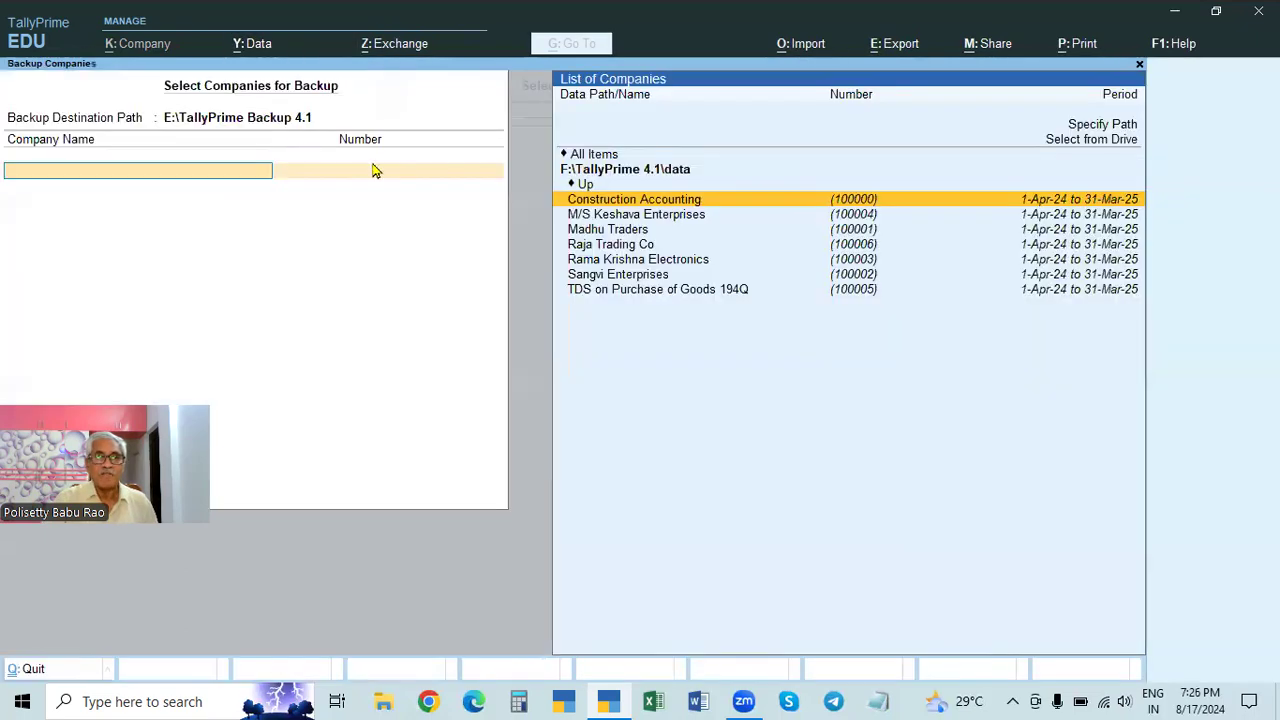
click(1110, 148)
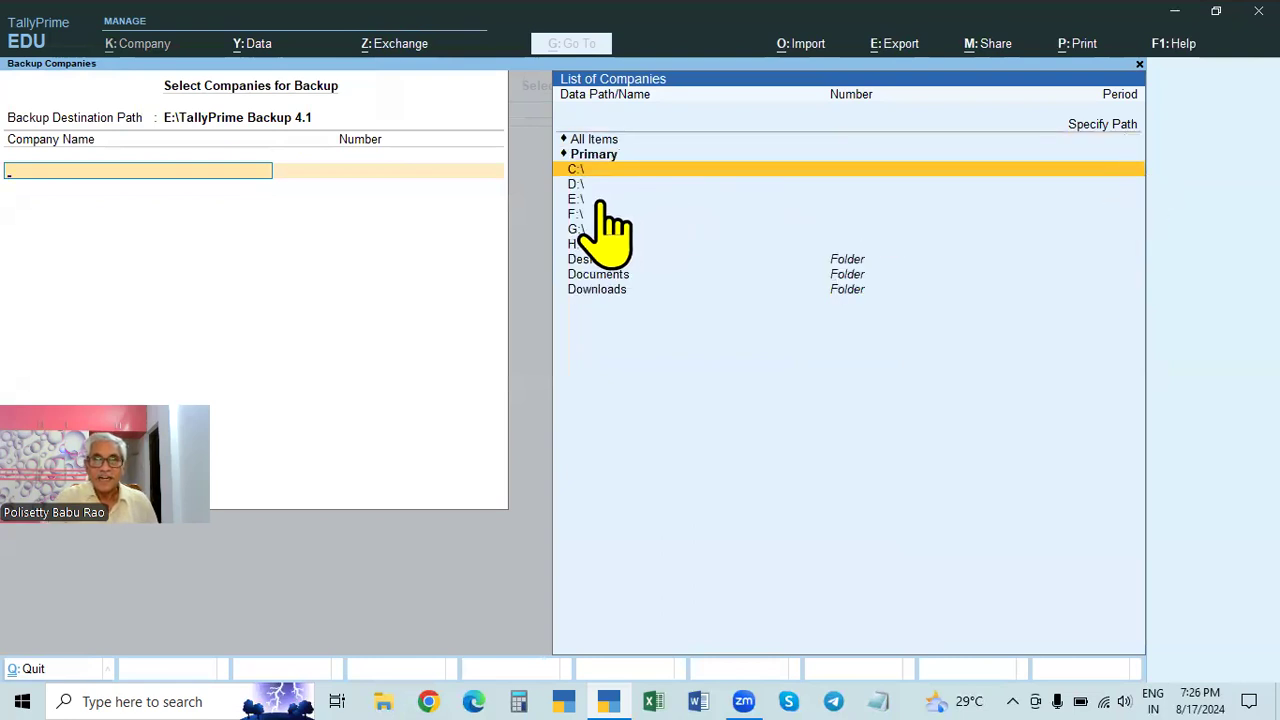
click(577, 190)
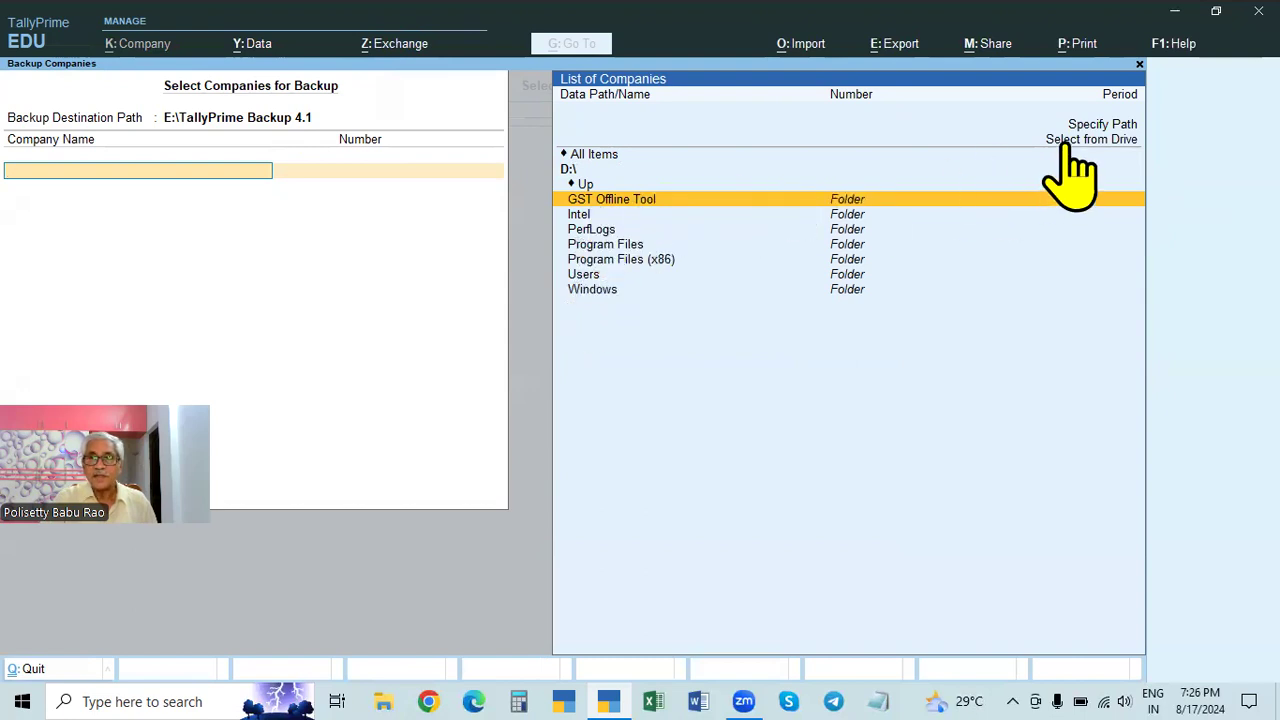
key(Return)
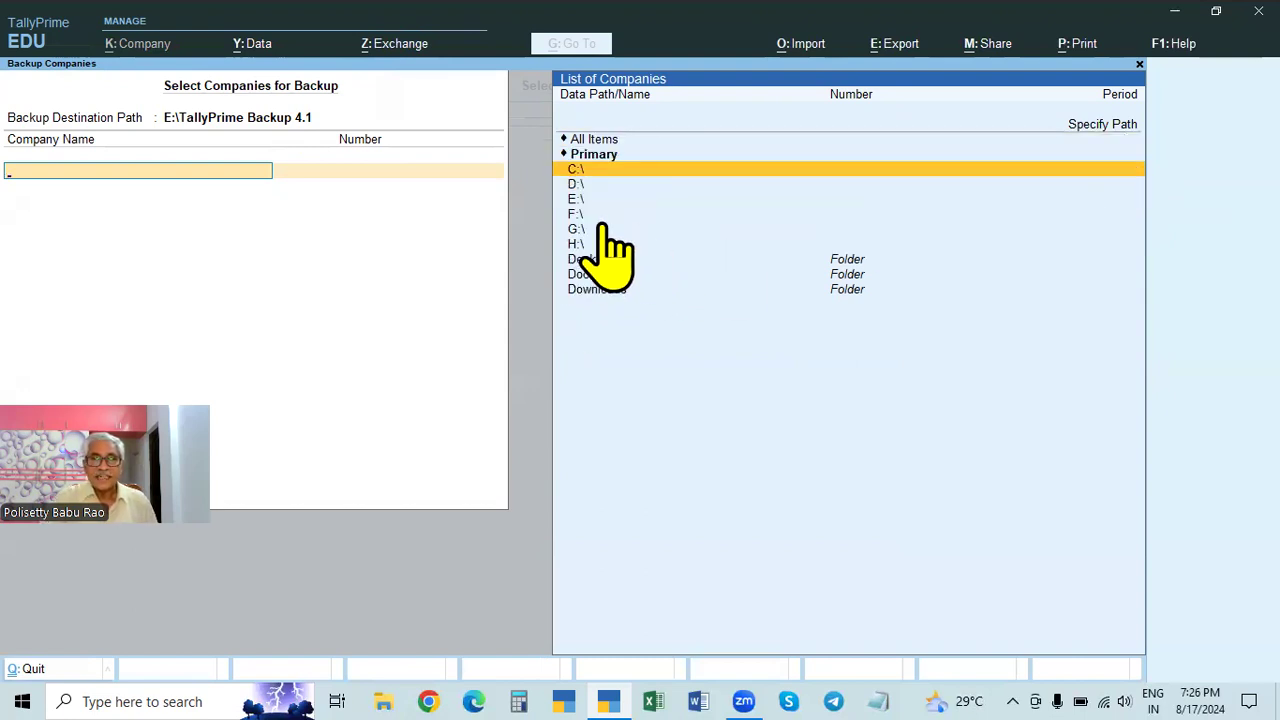
click(574, 200)
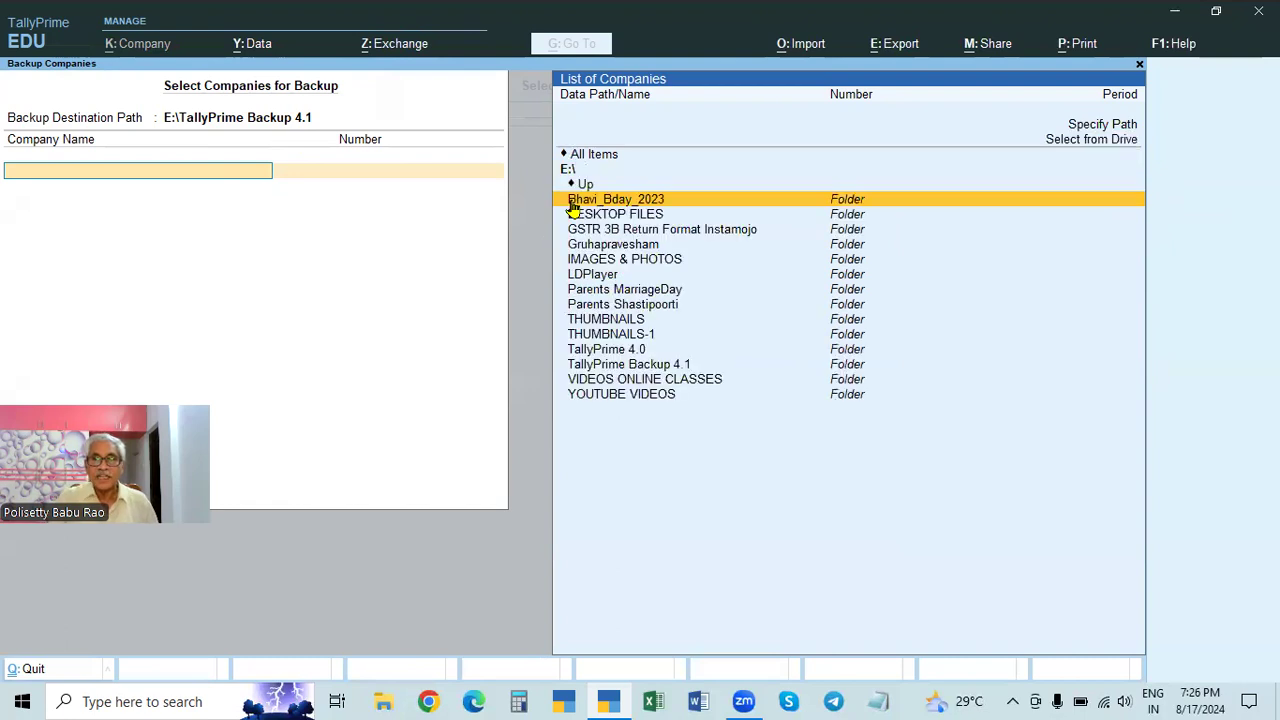
click(632, 366)
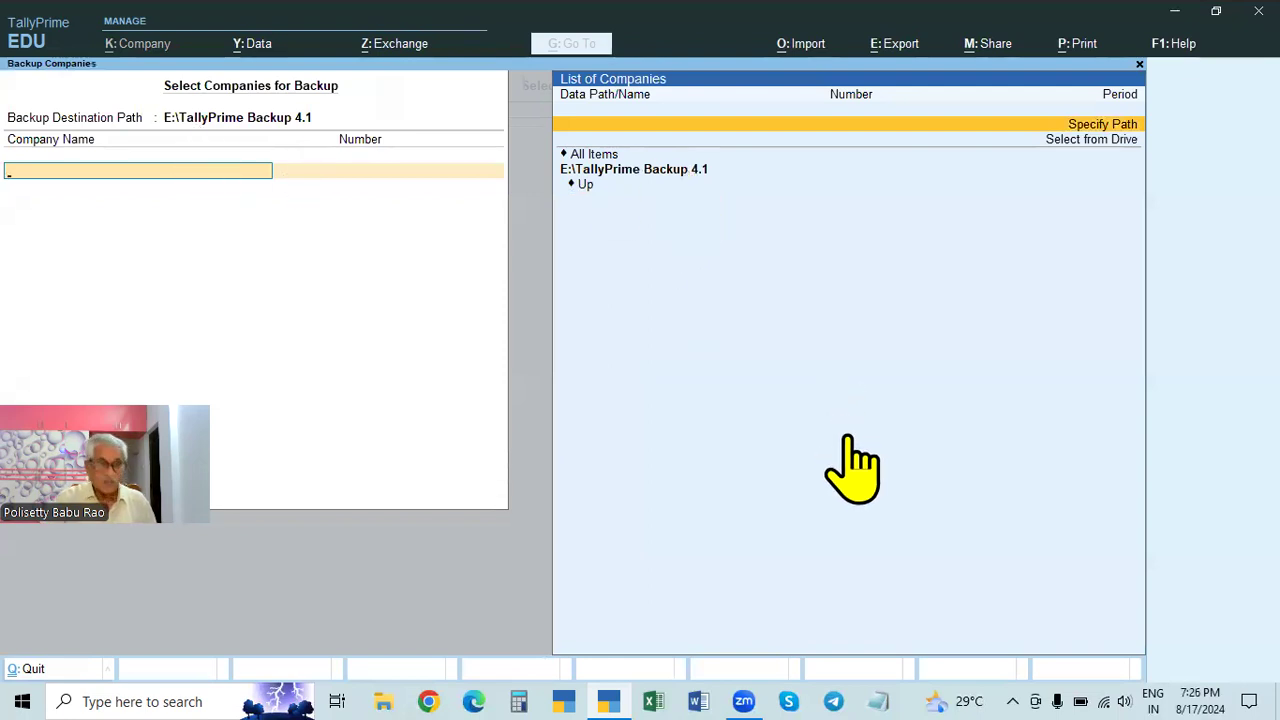
key(Escape)
key(Return)
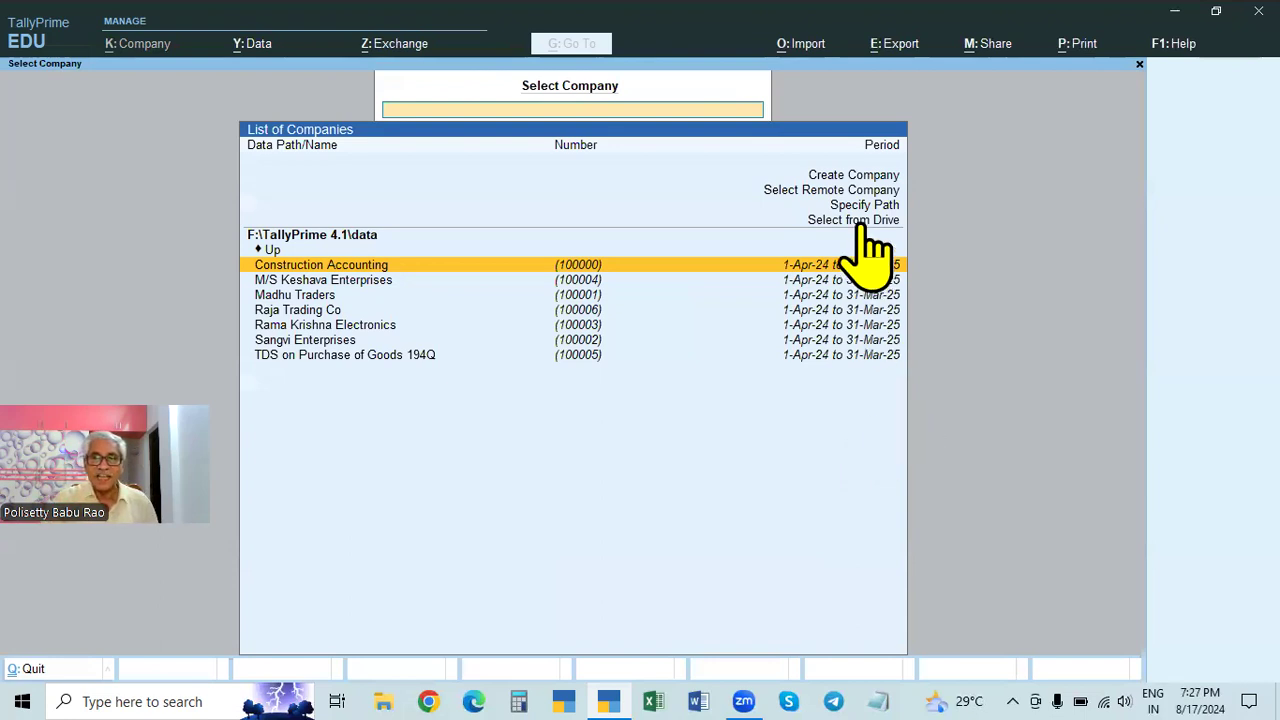
Check the company backup path in the Data Path configuration from within the backup screen, and quit both screens
click(250, 43)
click(266, 106)
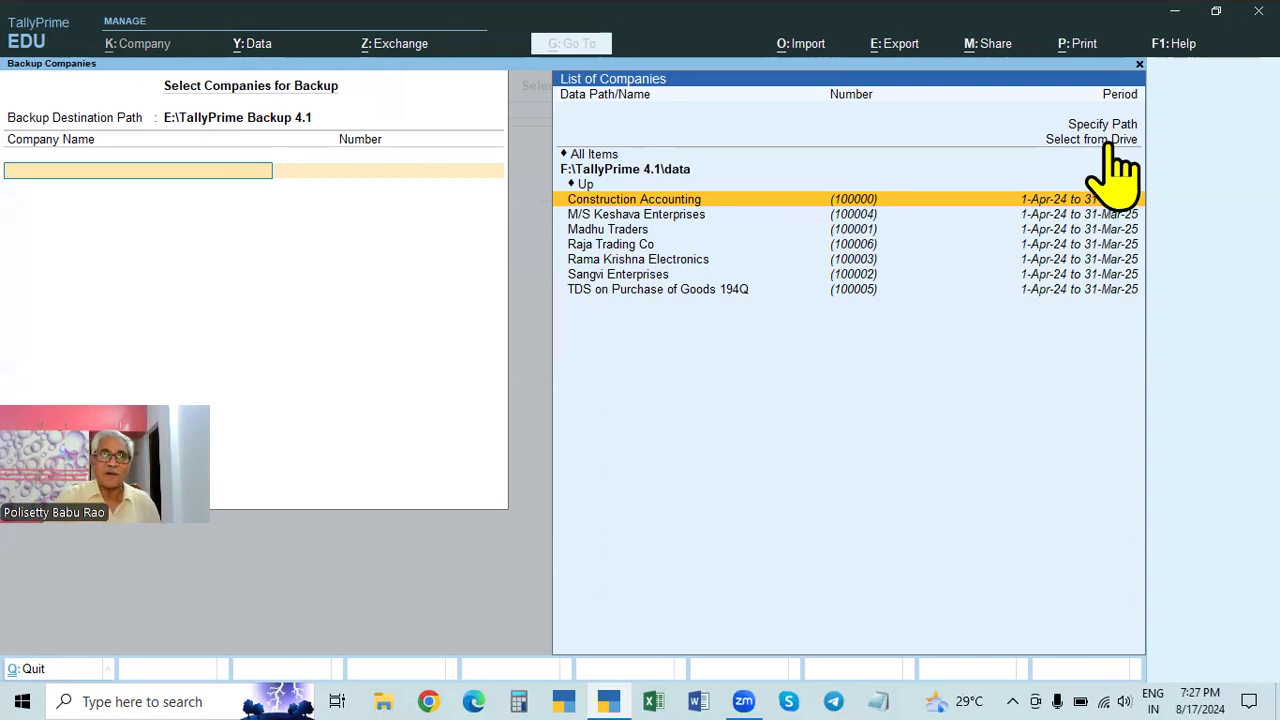
click(258, 50)
click(287, 242)
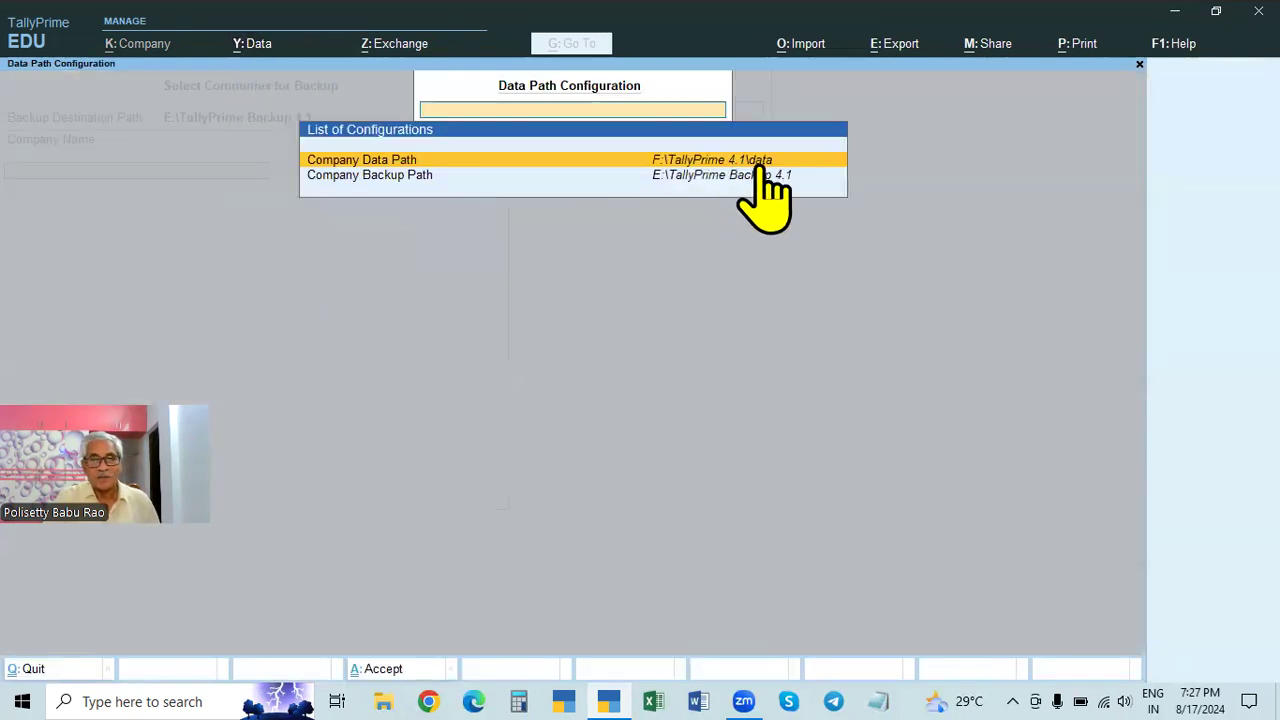
click(707, 178)
click(707, 178)
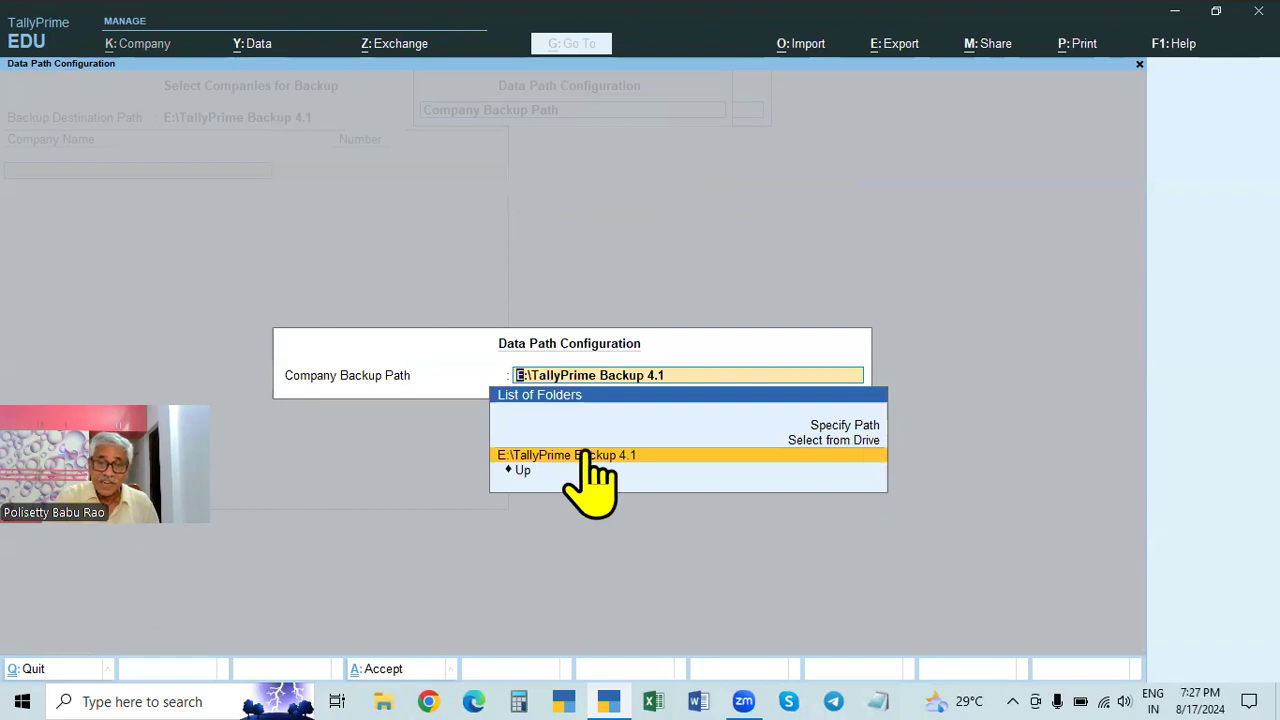
key(BackSpace)
key(Escape)
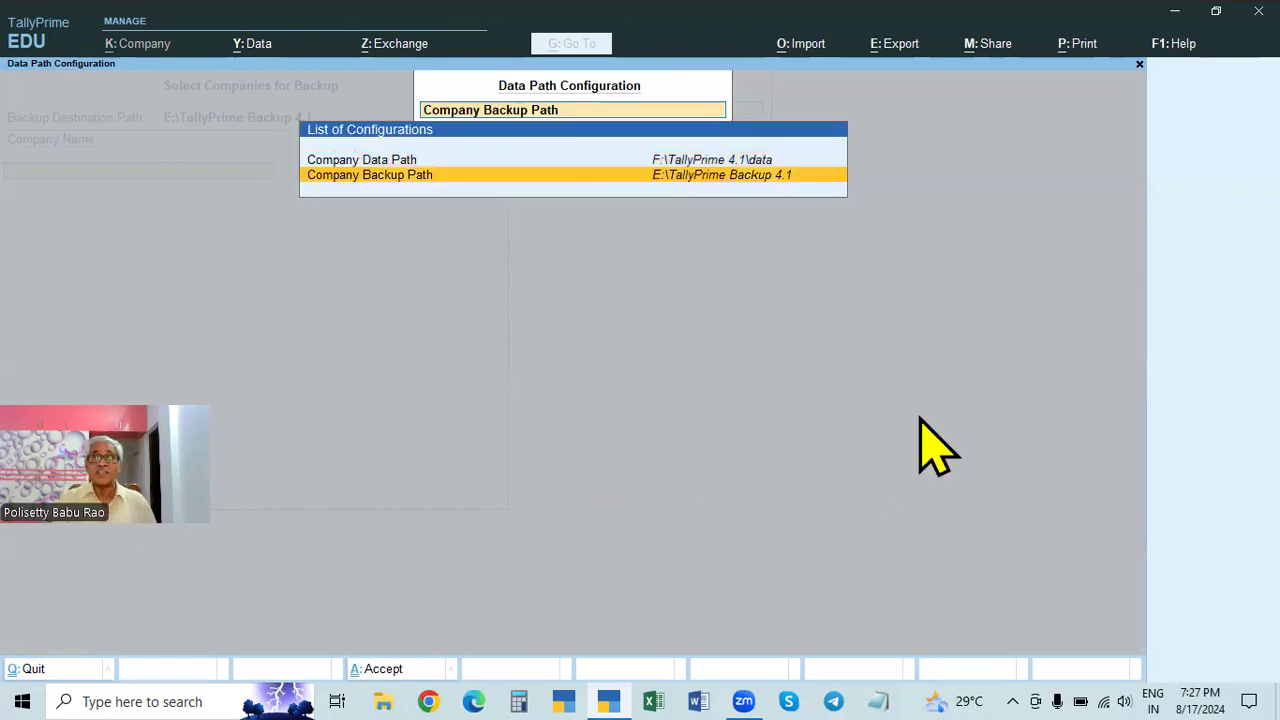
key(Escape)
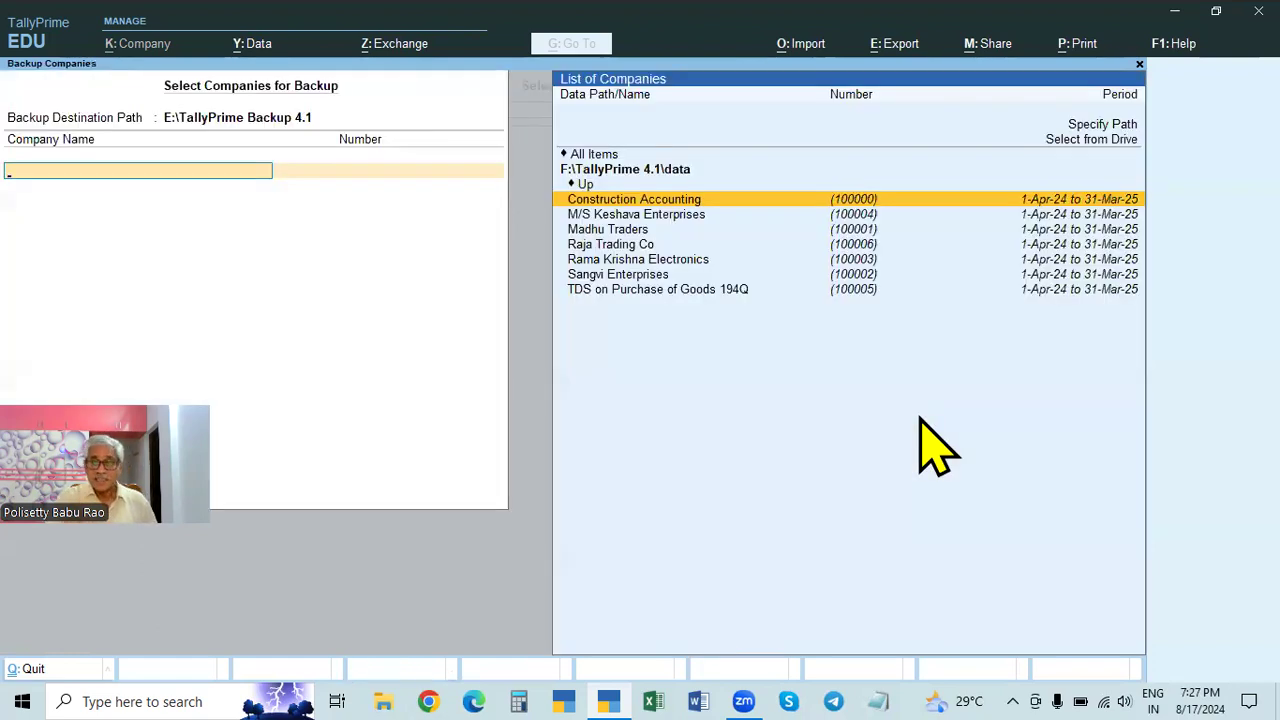
key(Escape)
key(y)
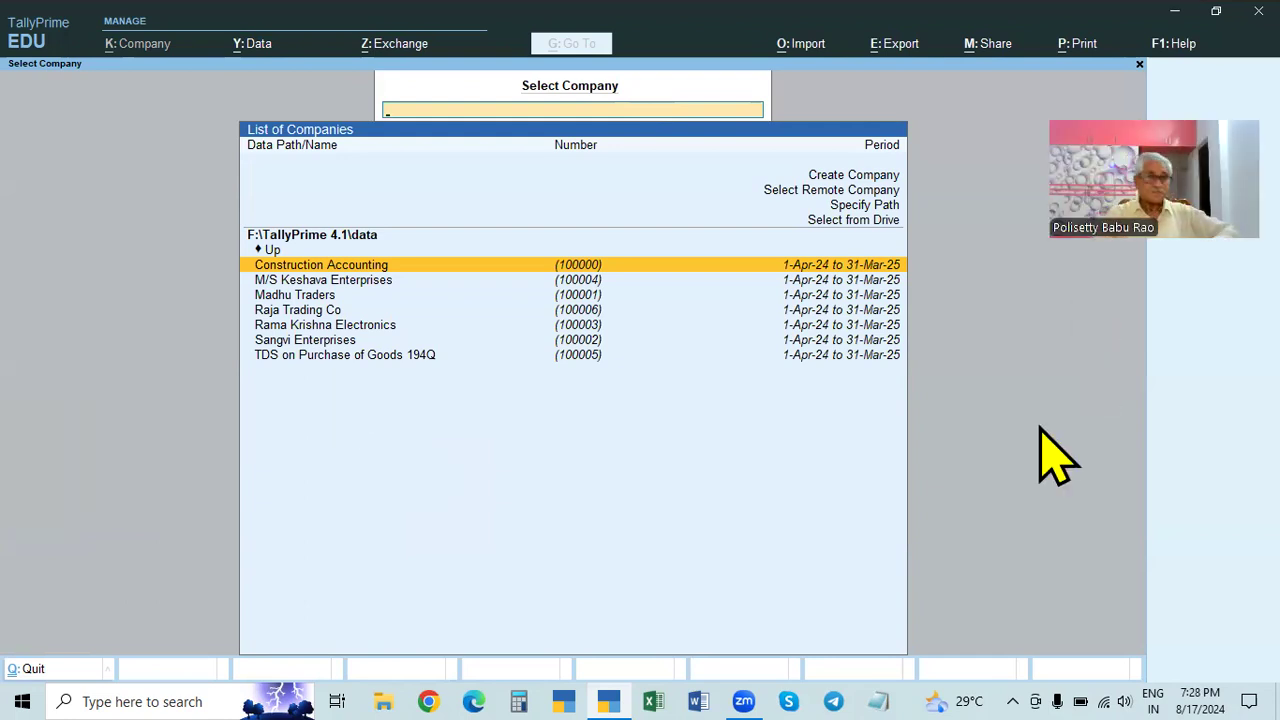
Open the company Rama Krishna Electronics from F:\TallyPrime 4.1\data
click(352, 328)
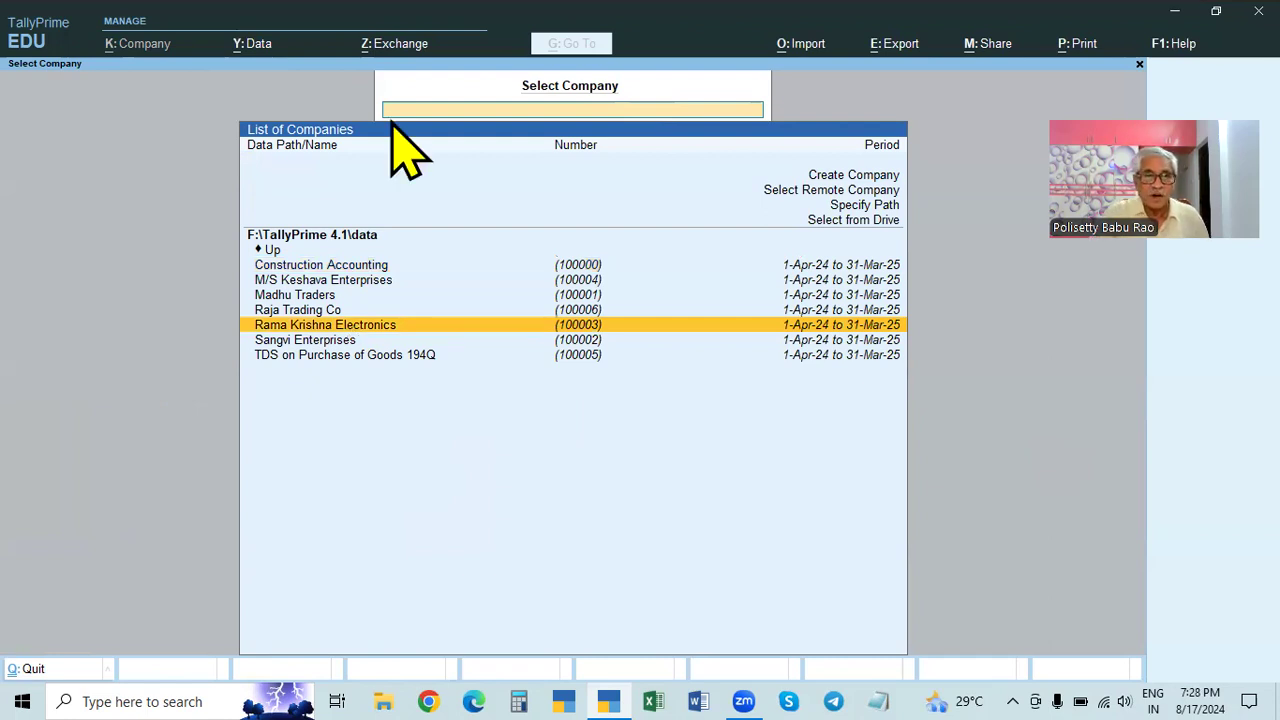
click(371, 328)
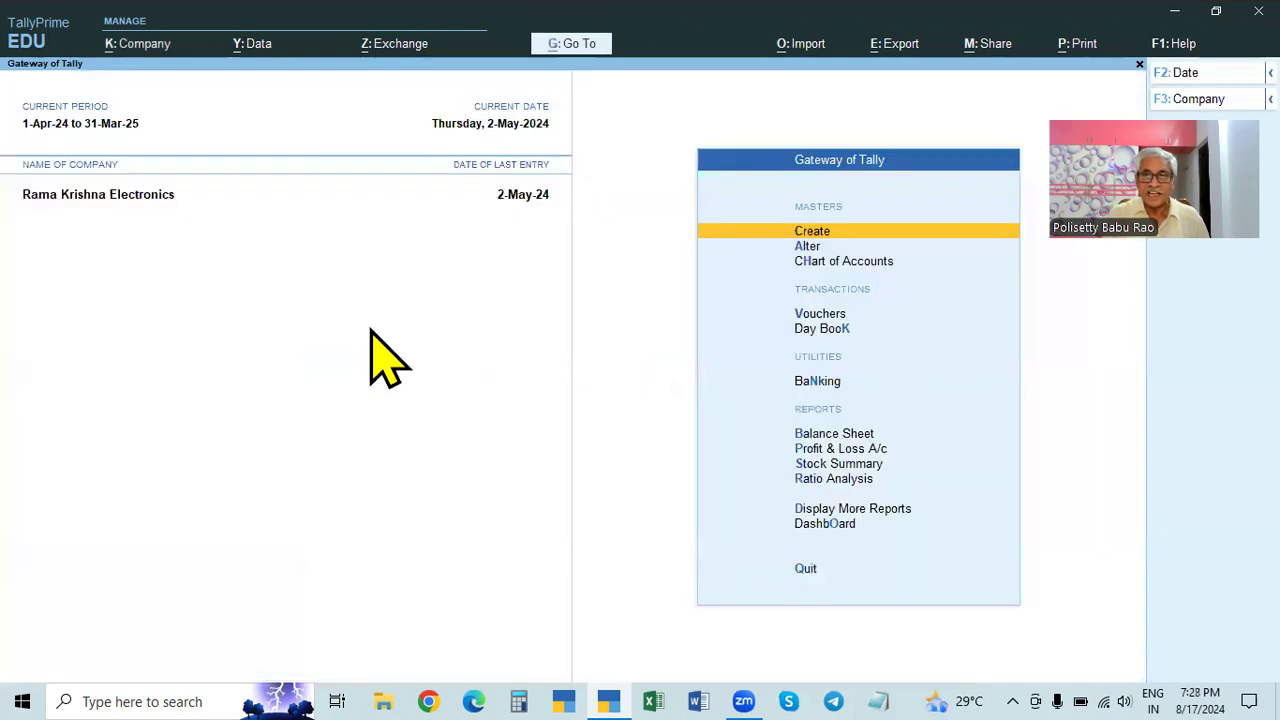
View the Day Book of Rama Krishna Electronics for 1-Apr-24 to 2-May-24, and return to the Gateway of Tally
key(Down)
key(Down)
key(Down)
key(Down)
key(Return)
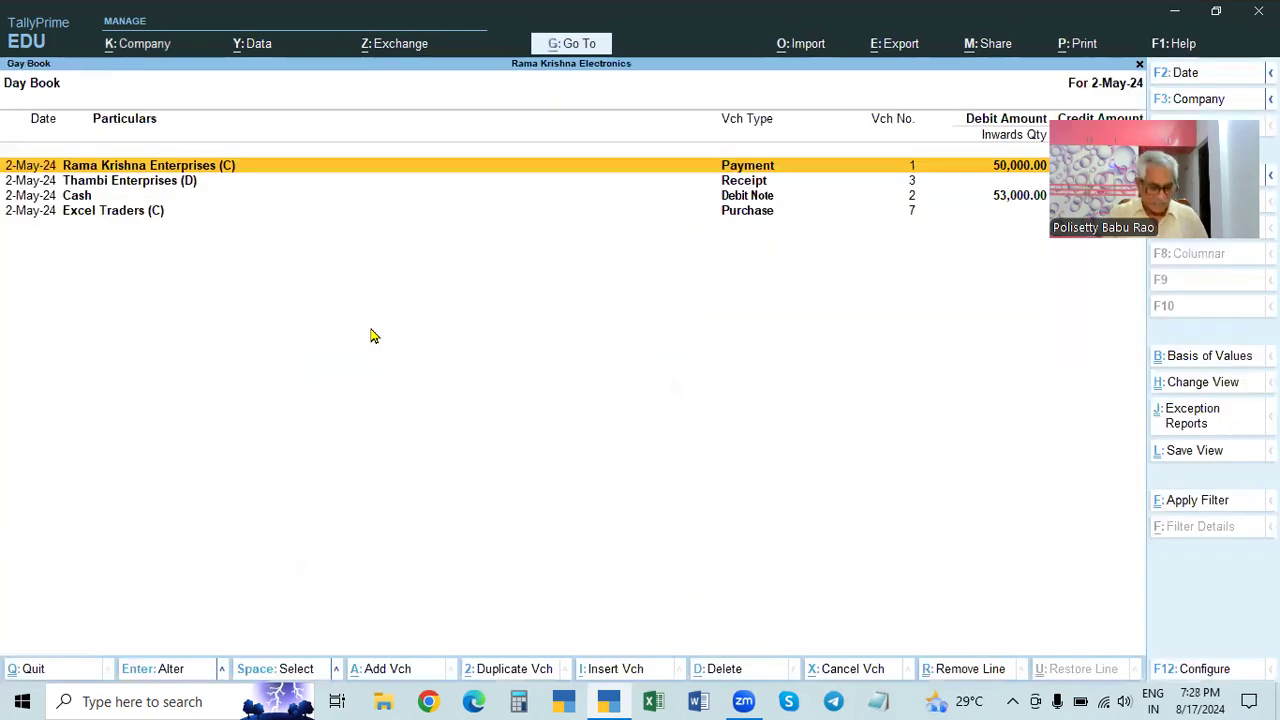
key(F2)
key(BackSpace)
key(Return)
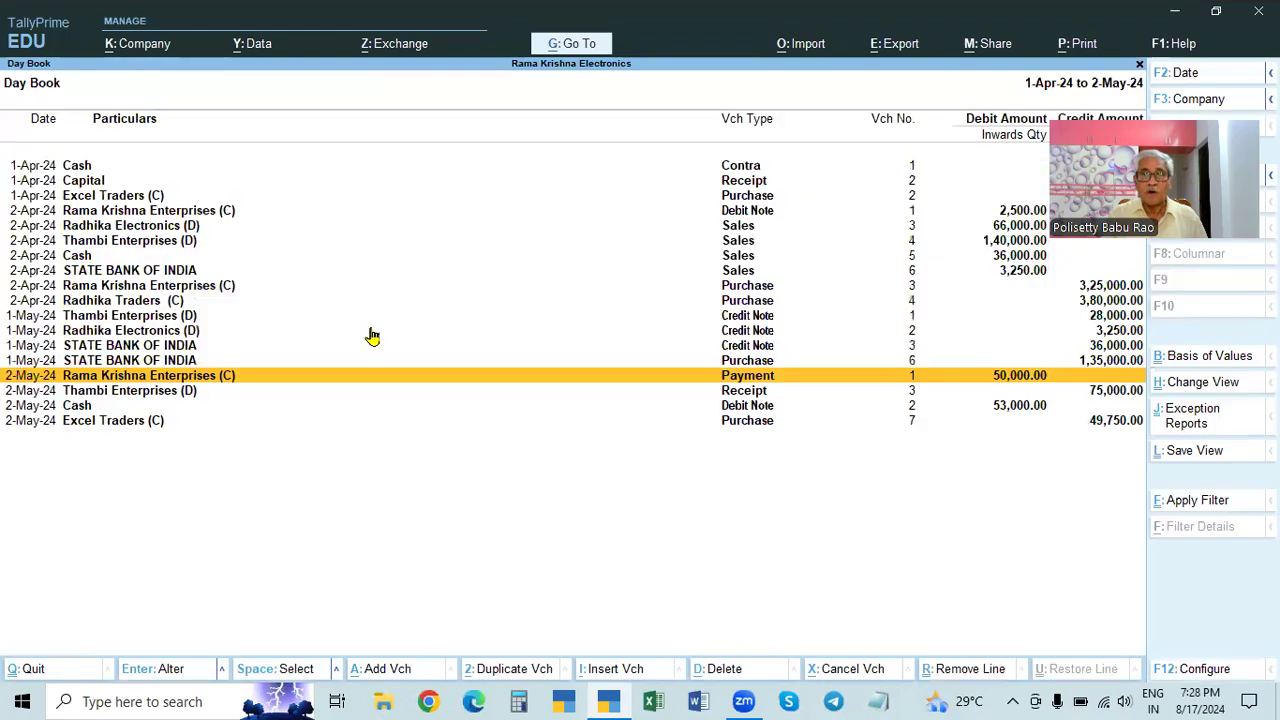
key(Escape)
key(Escape)
key(Escape)
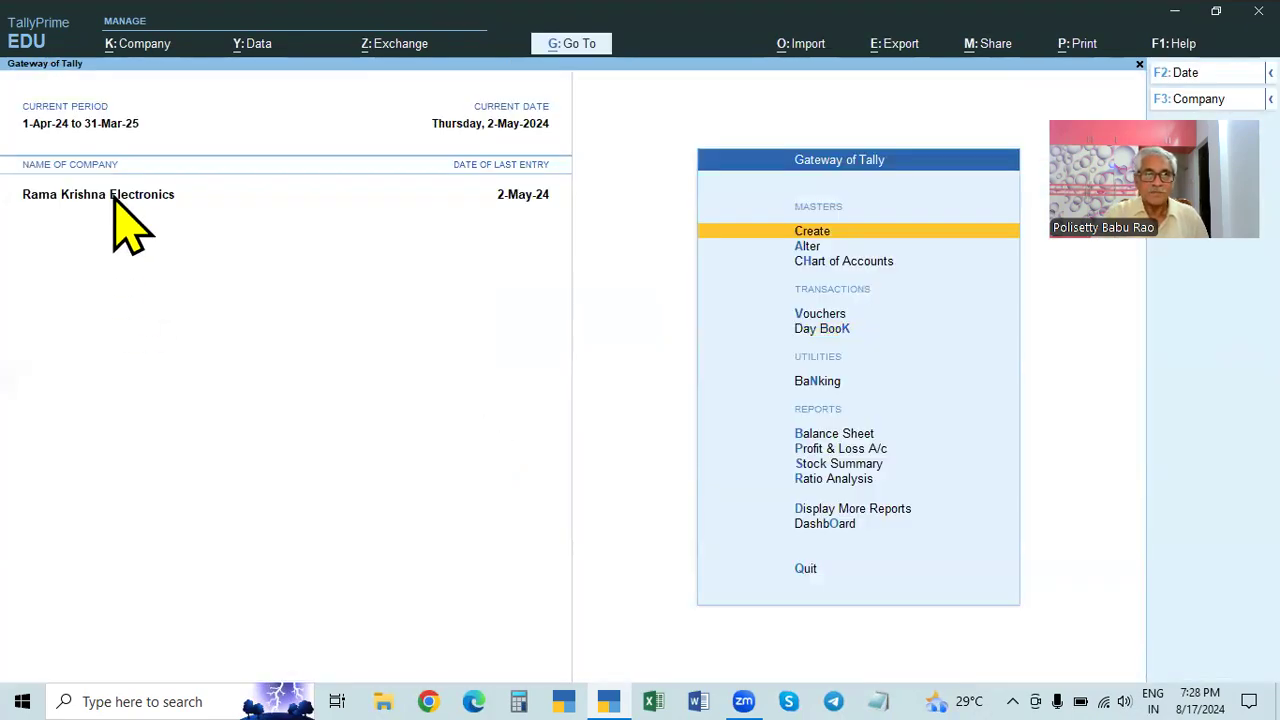
Open Sangvi Enterprises from F:\TallyPrime 4.1\data in addition to the company already open
click(148, 48)
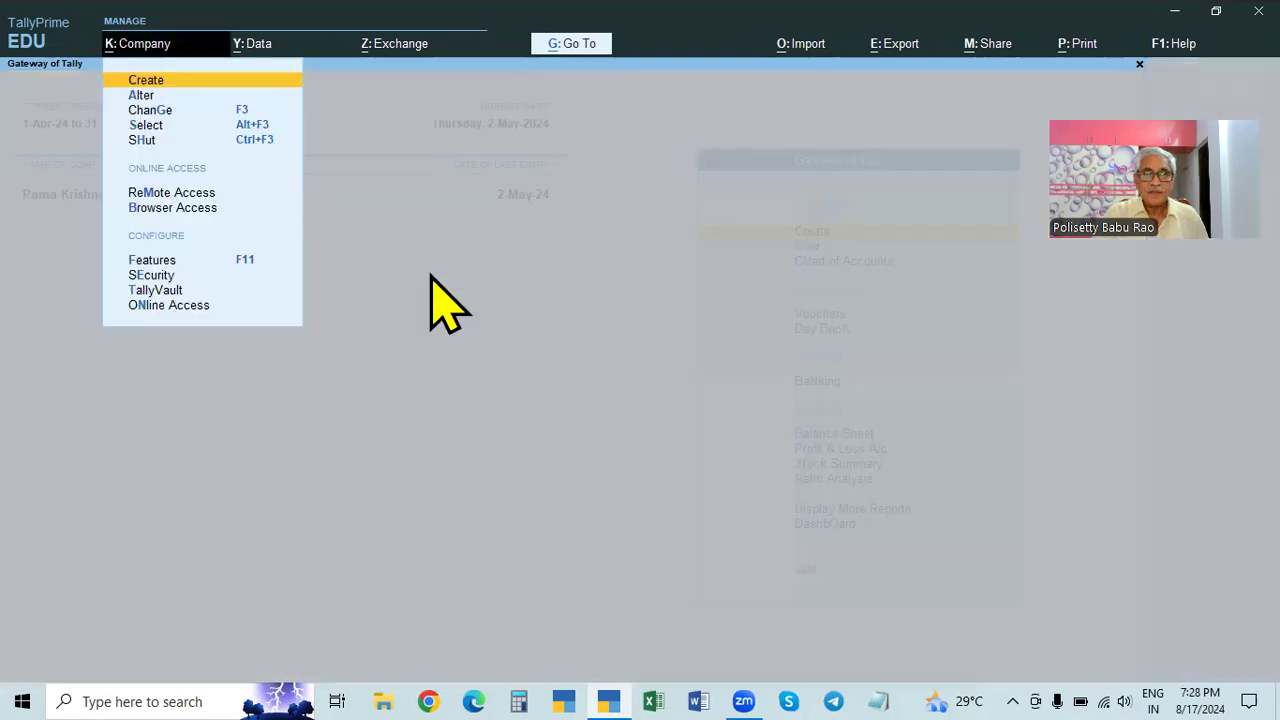
key(Escape)
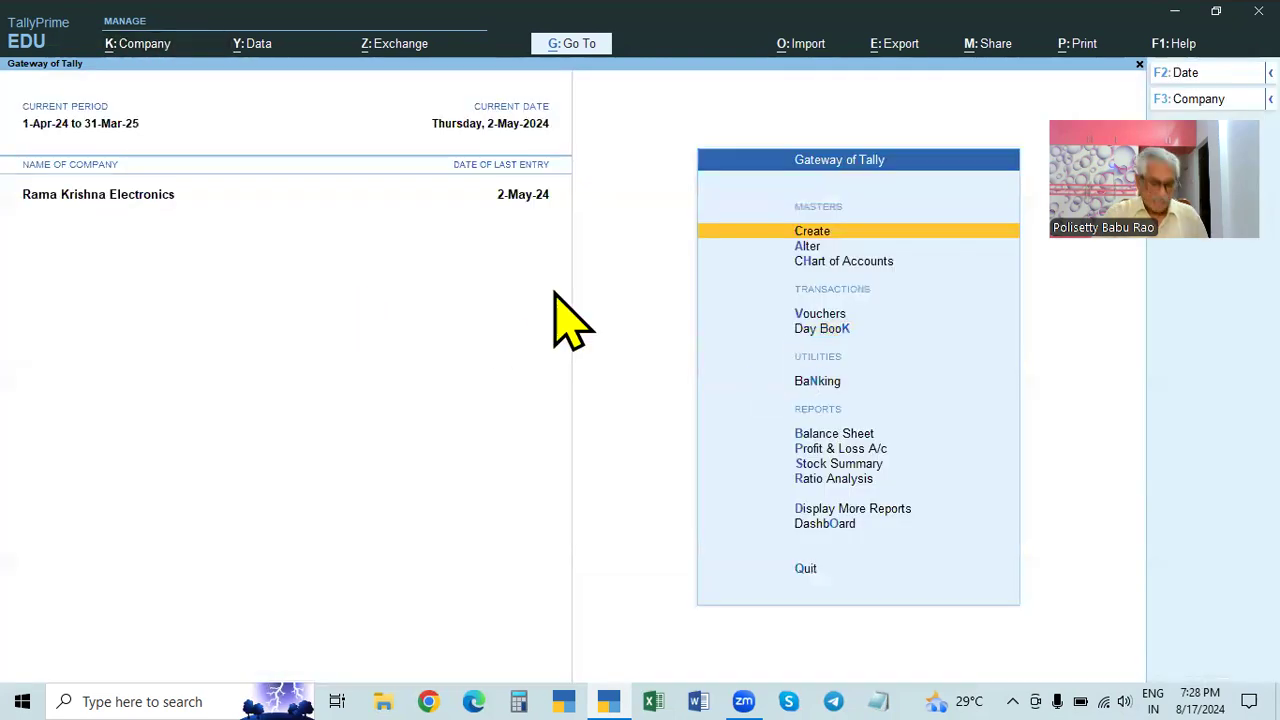
key(F3)
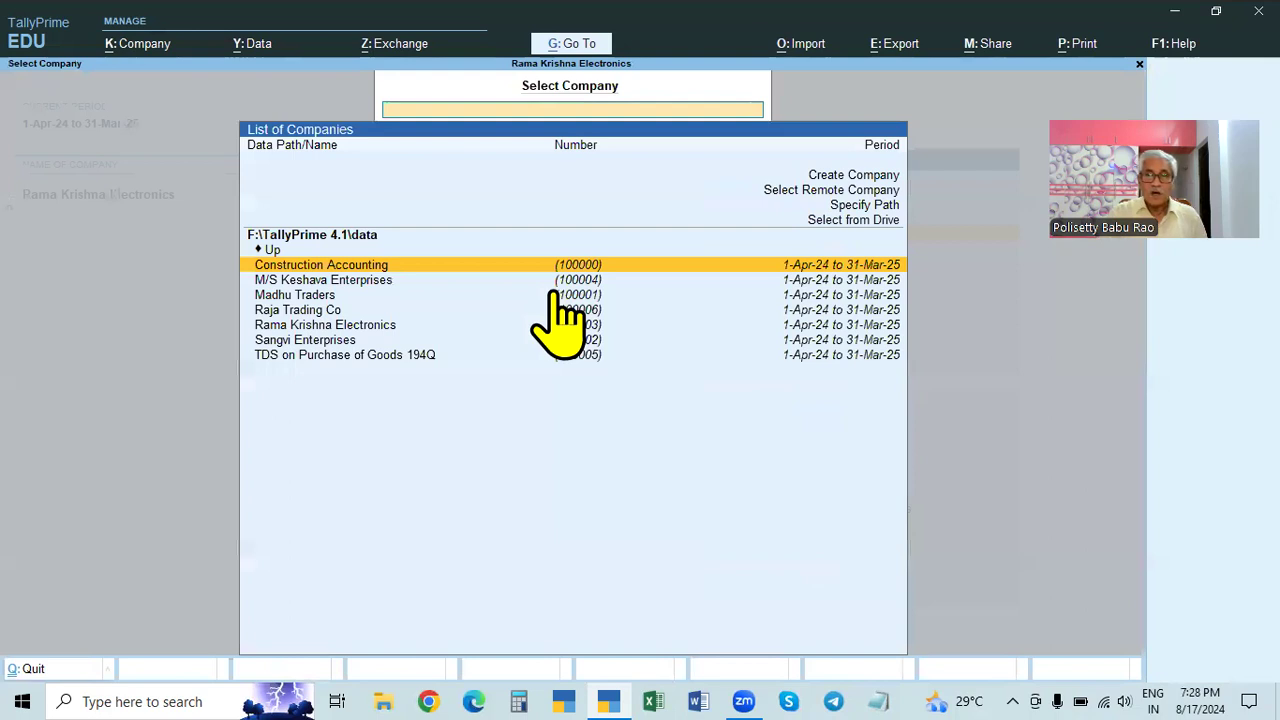
key(Down)
key(Down)
key(Down)
key(Down)
key(Down)
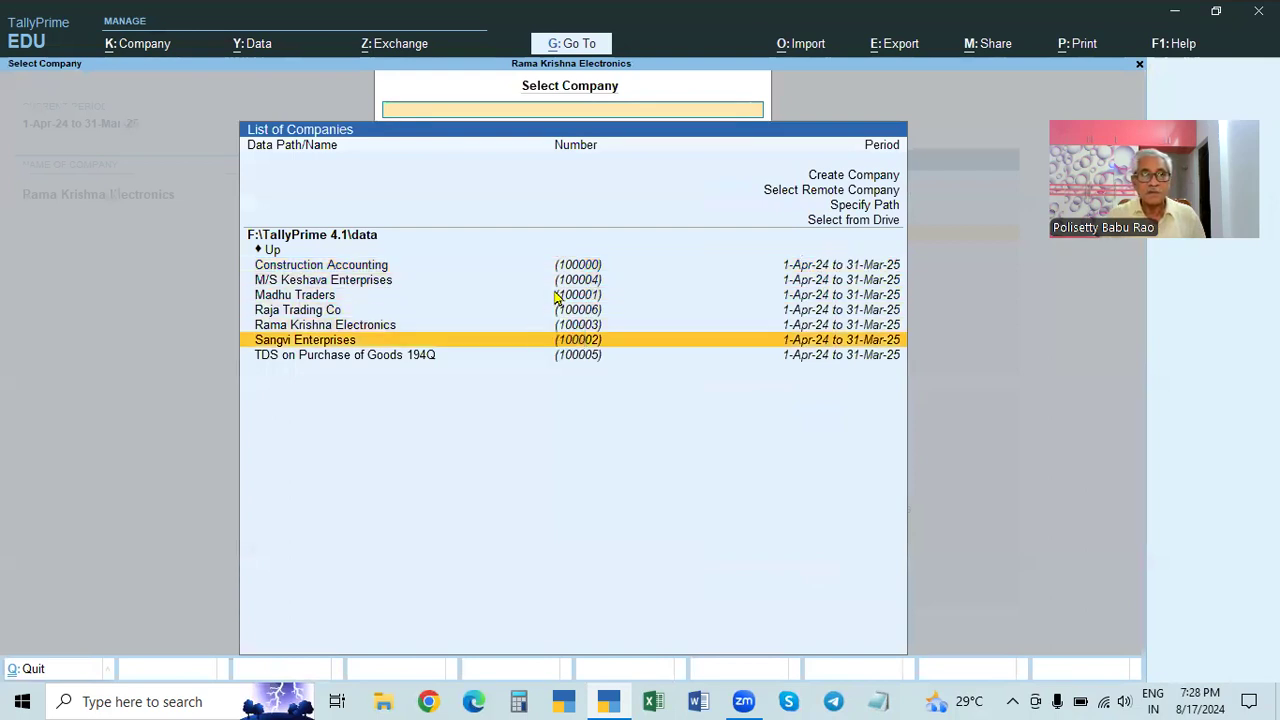
key(Return)
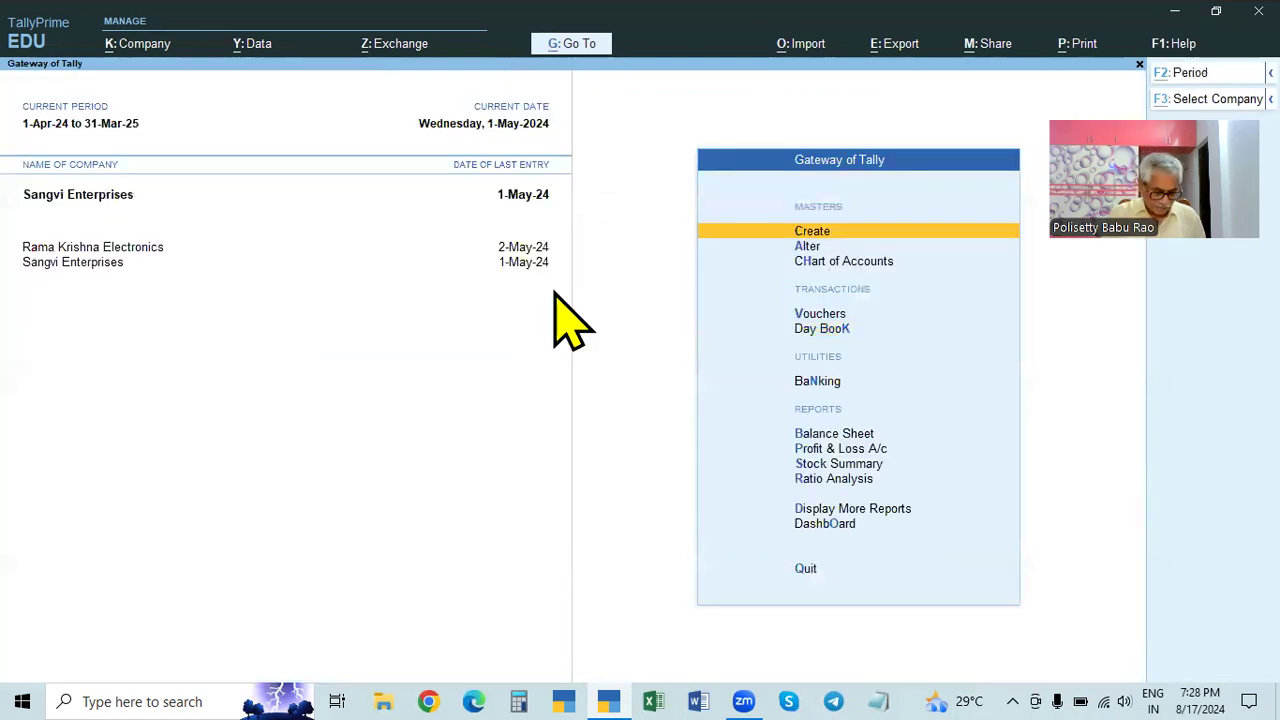
Open Raja Trading Co as well, and switch the active company to Rama Krishna Electronics and back to Raja Trading Co
key(alt+F3)
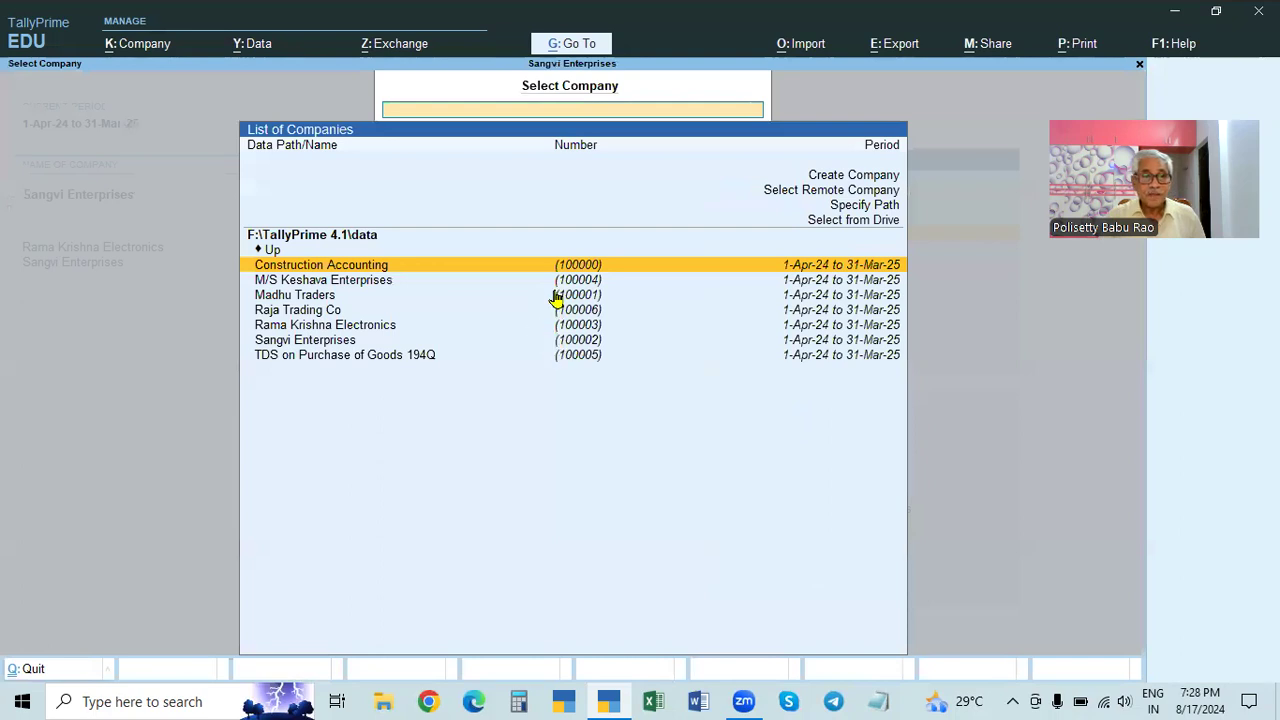
key(Down)
key(Down)
key(Down)
key(Down)
key(Down)
key(Up)
key(Up)
key(Return)
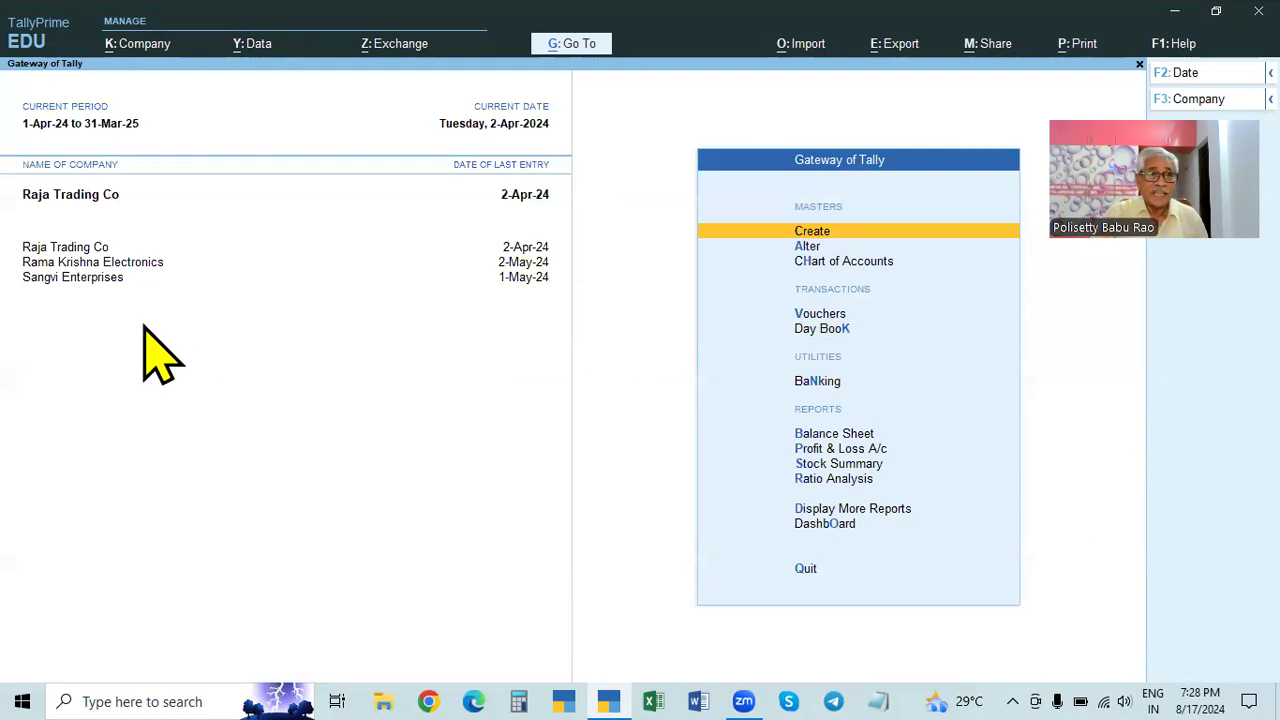
click(126, 264)
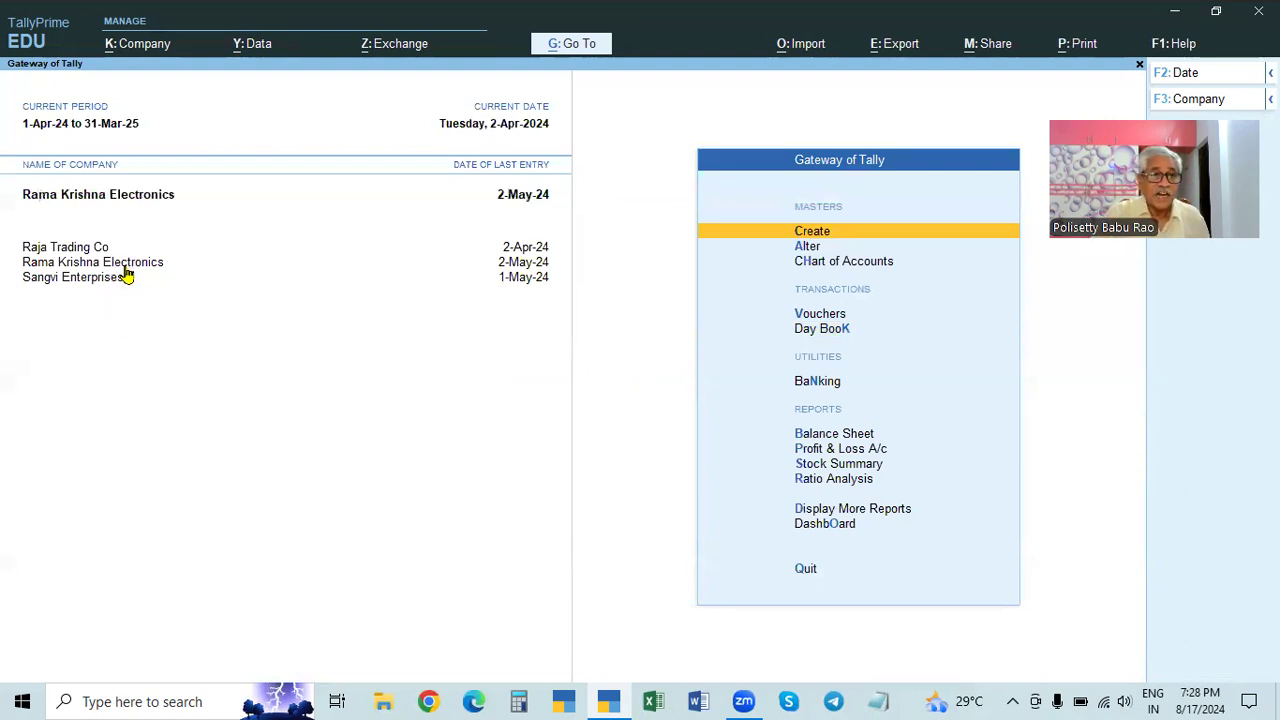
click(75, 249)
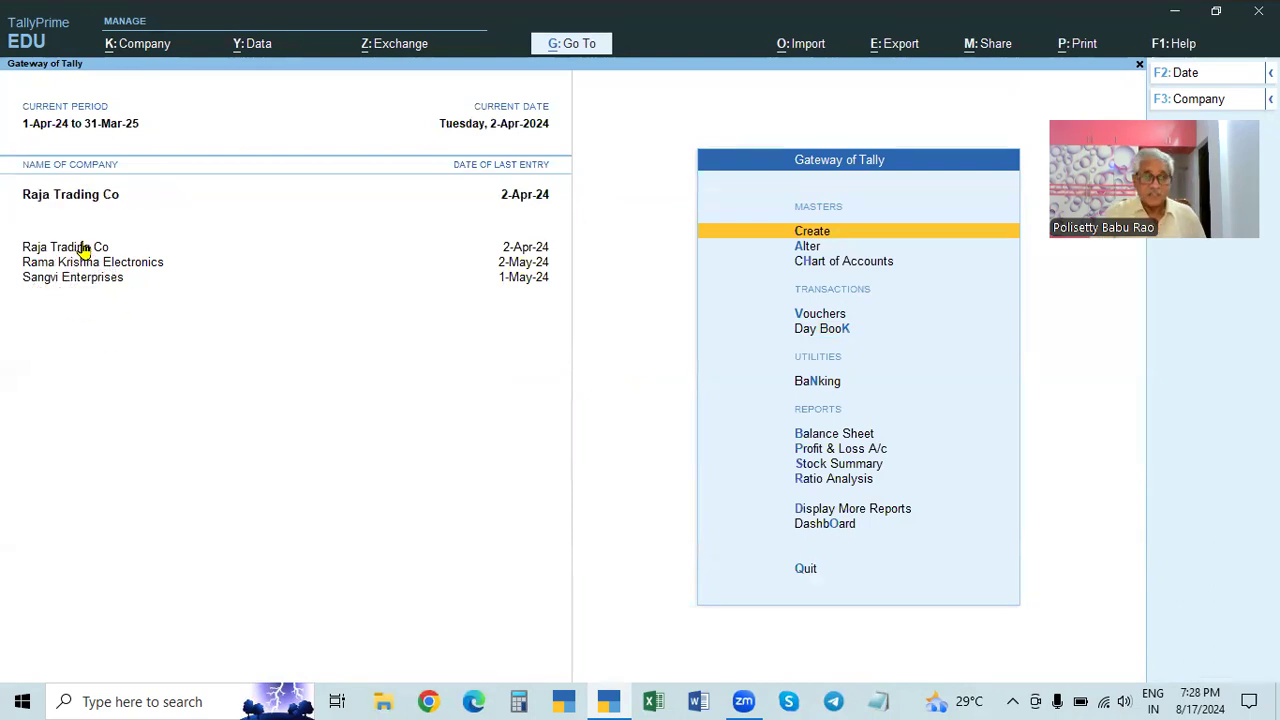
View the alteration details of Raja Trading Co, and quit them without making changes
click(137, 44)
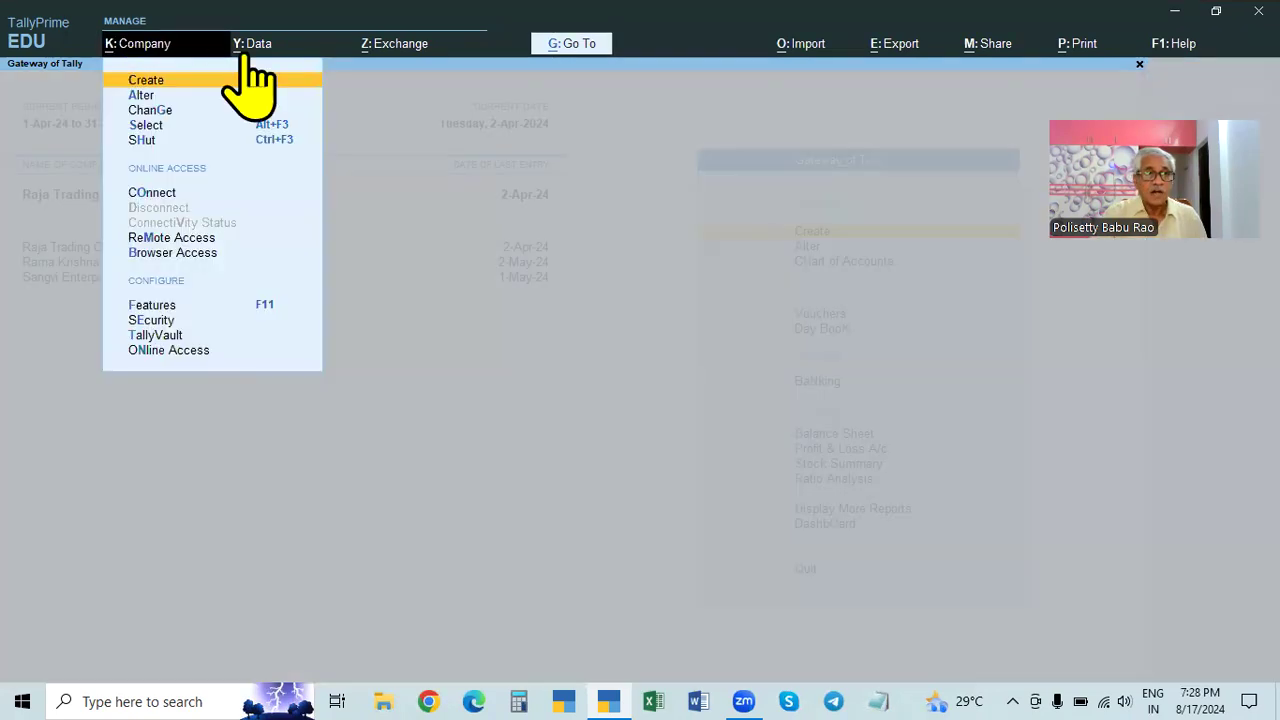
click(143, 95)
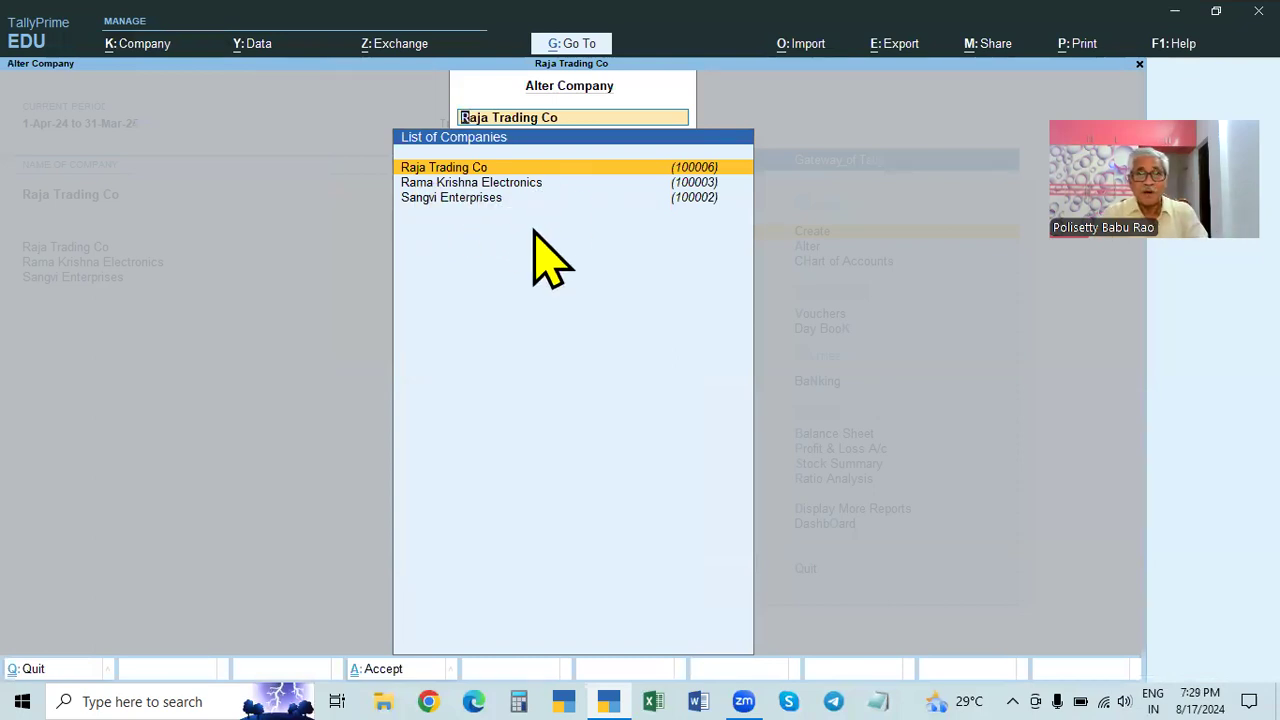
key(Return)
key(Escape)
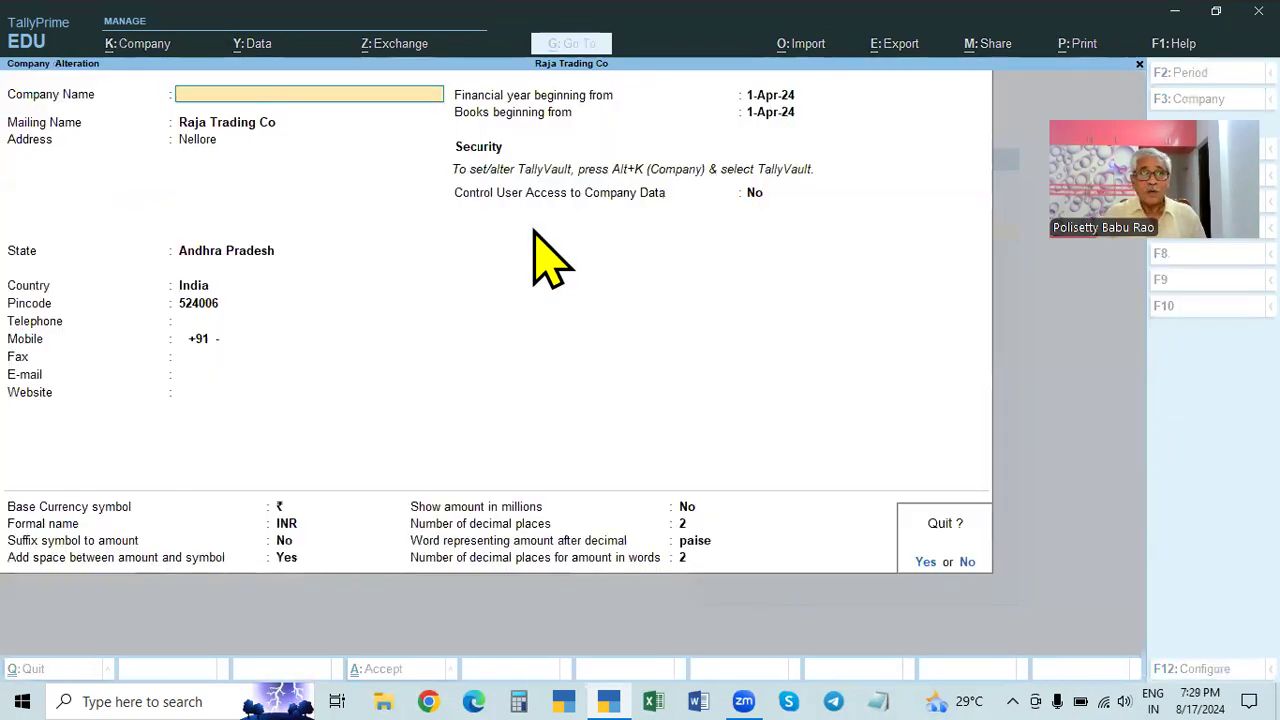
key(y)
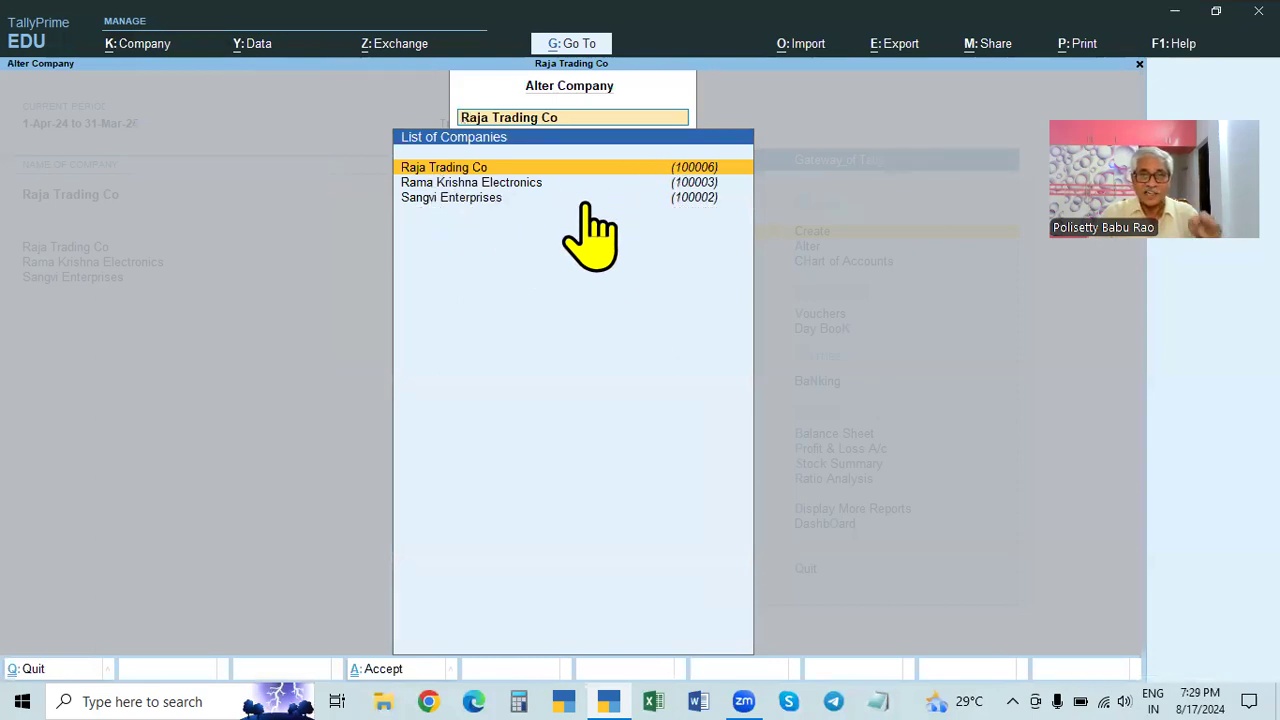
Open Rama Krishna Electronics for alteration and delete the company, confirming both times
key(Down)
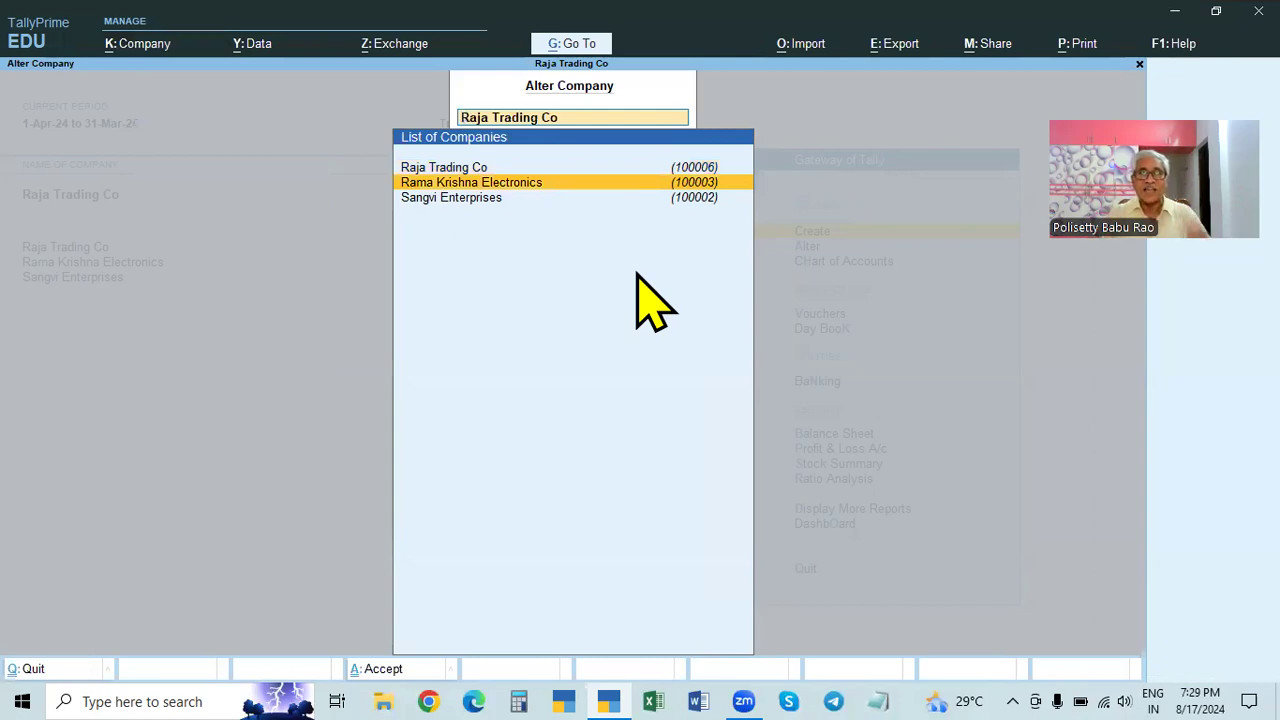
key(Return)
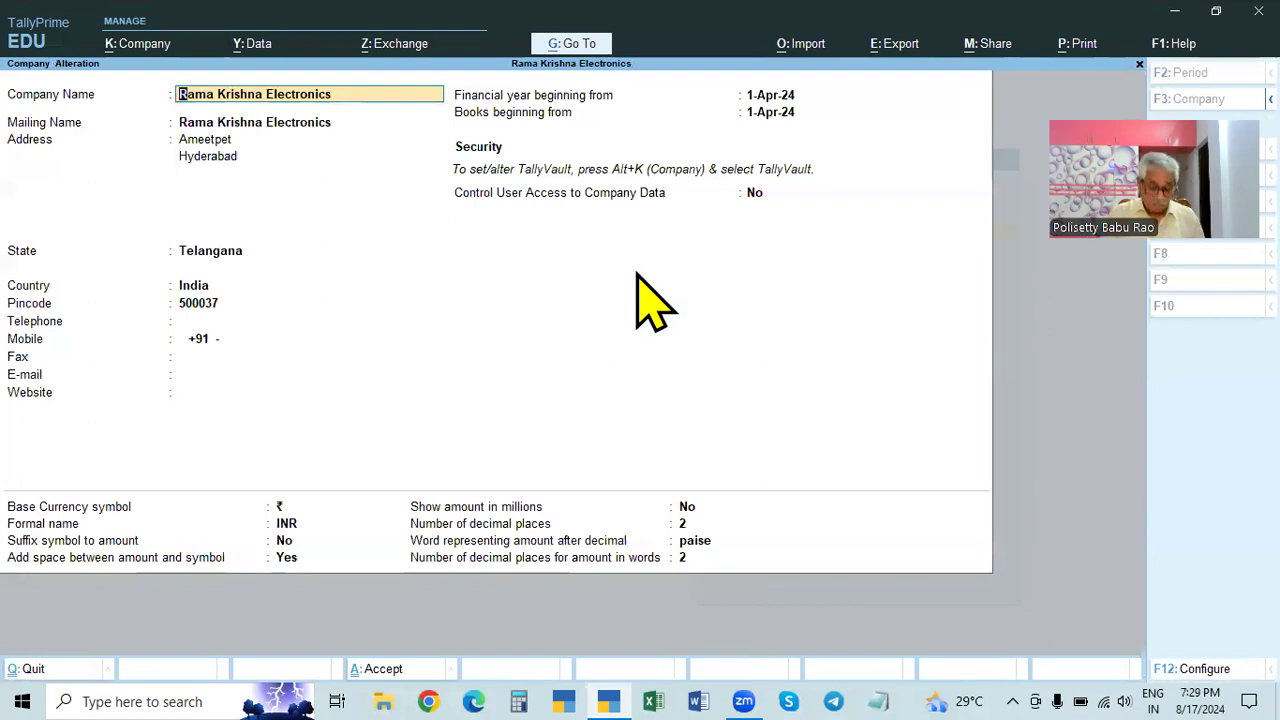
key(alt)
key(alt+d)
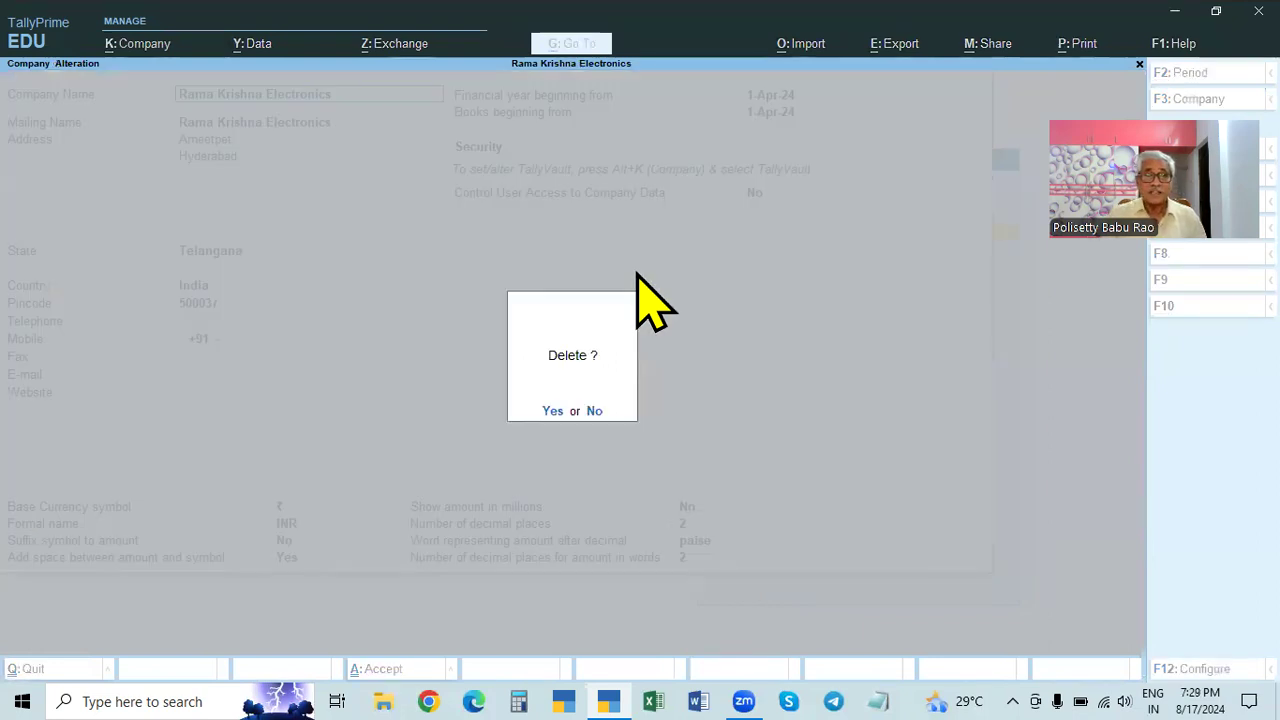
key(y)
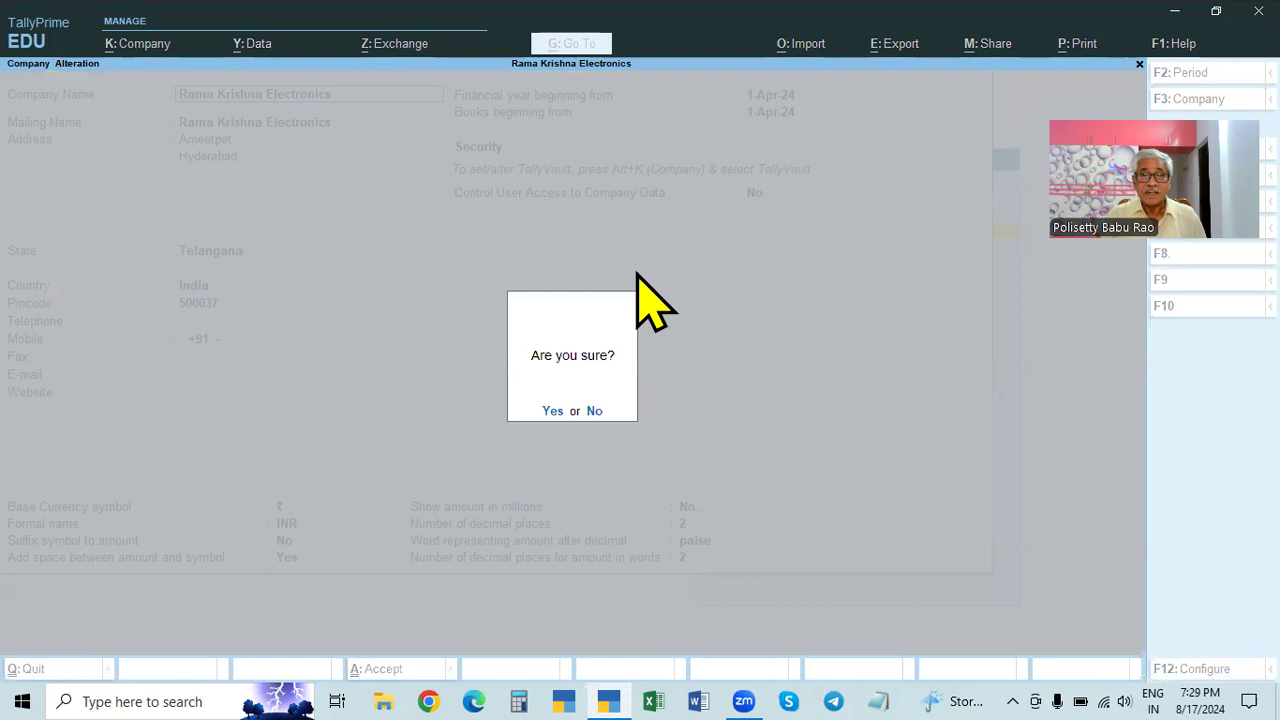
key(y)
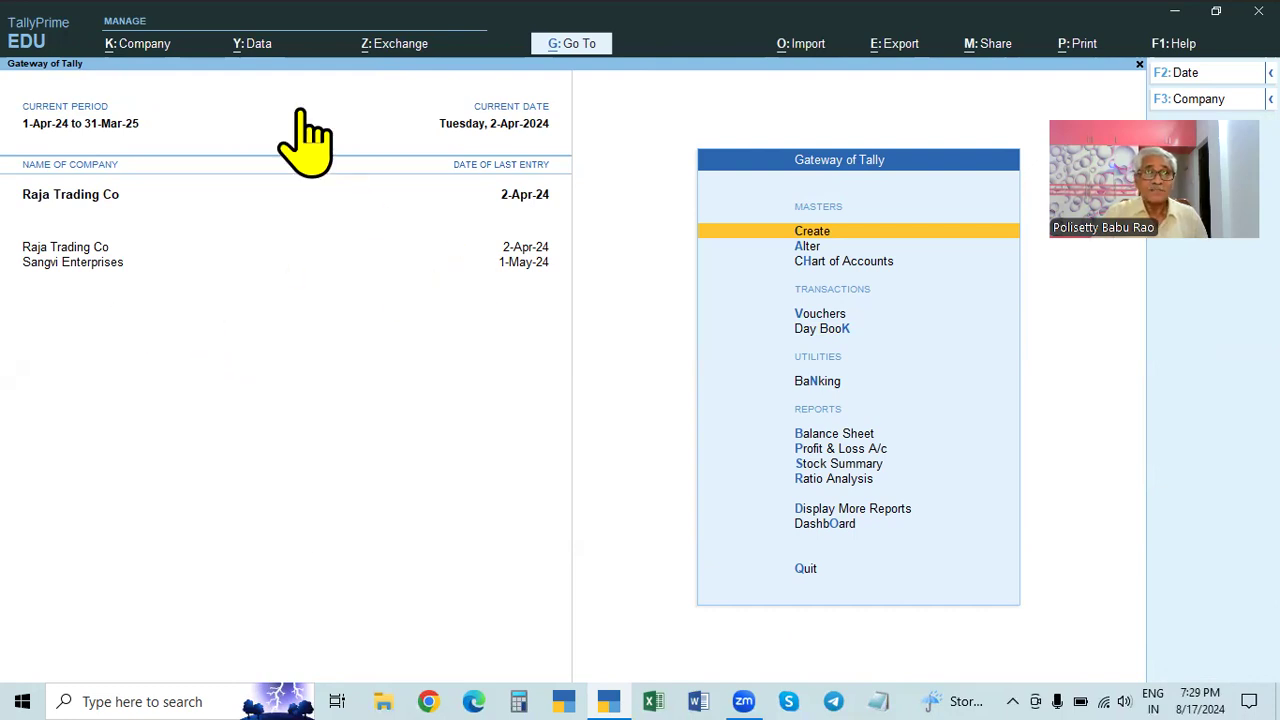
Start a restore to F:\TallyPrime 4.1\data and add Rama Krishna Electronics from E:\TallyPrime Backup 4.1
click(255, 46)
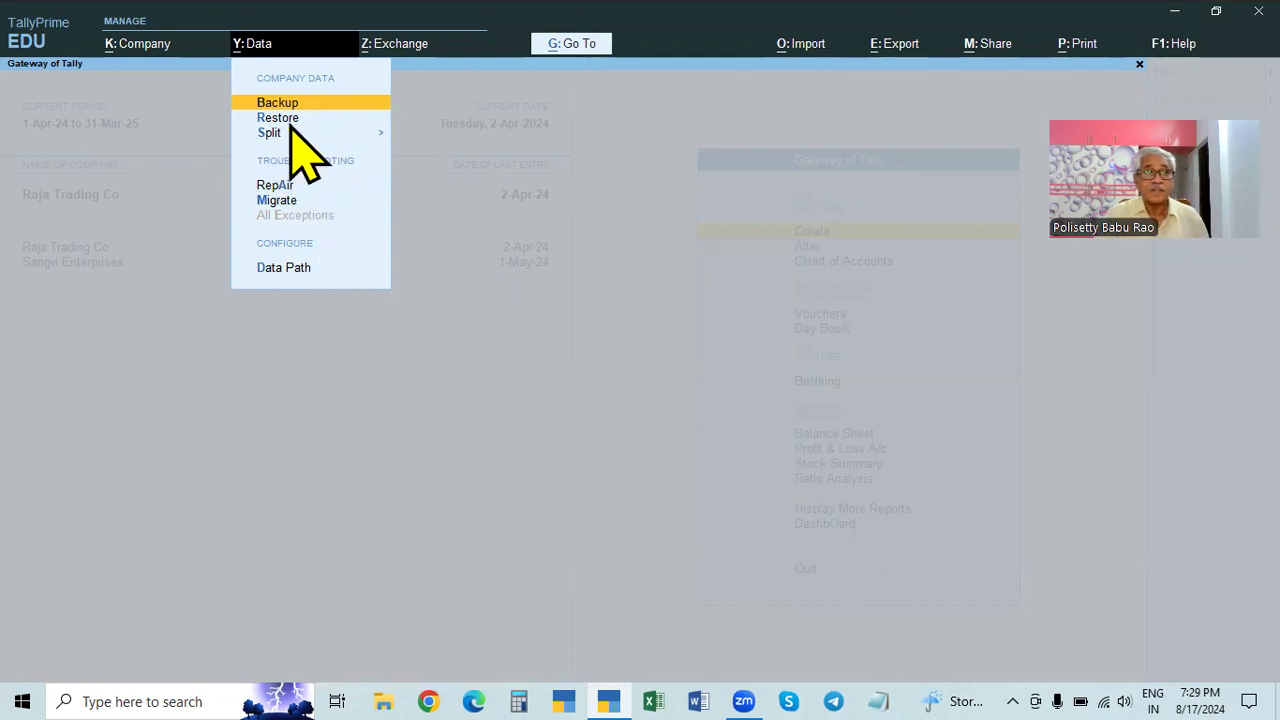
click(700, 298)
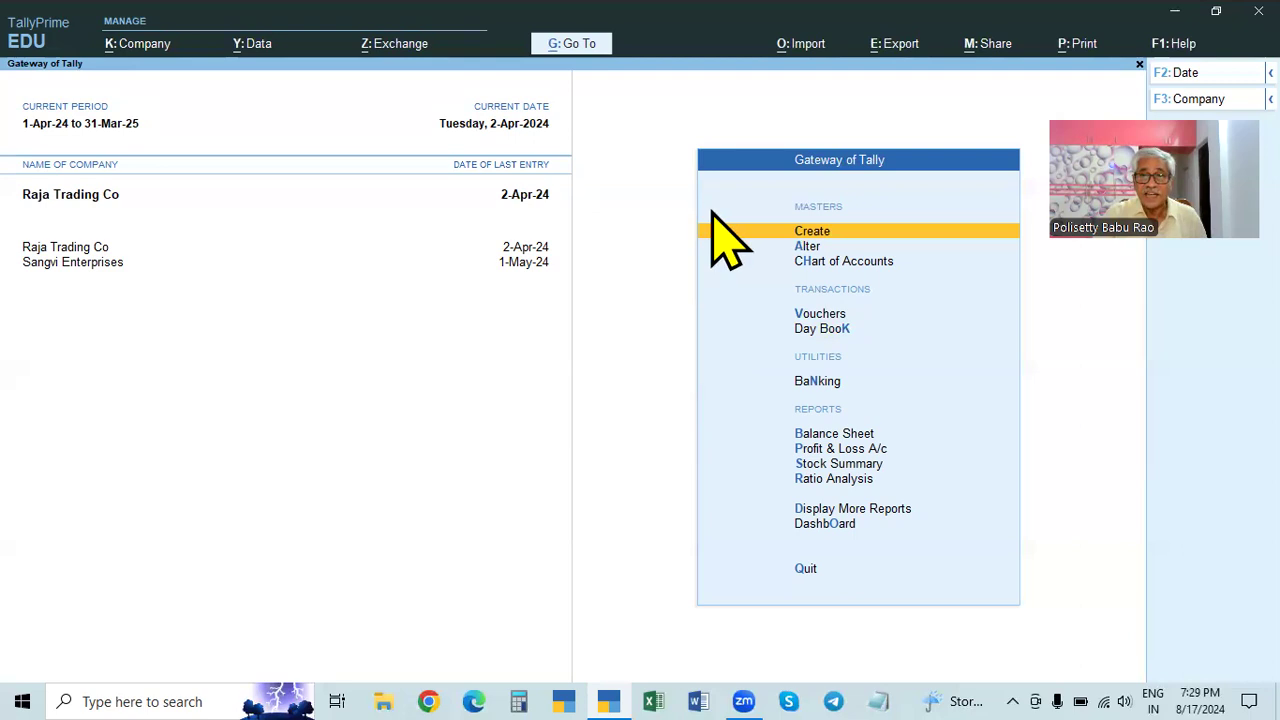
click(251, 46)
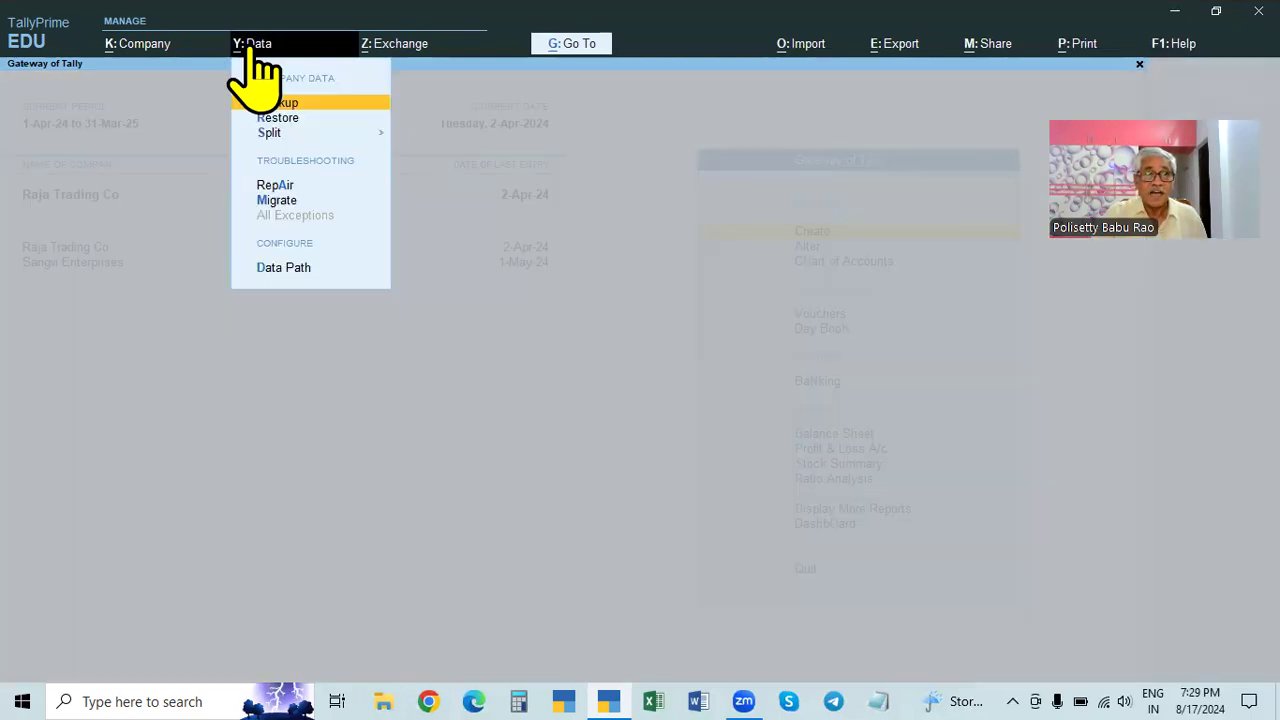
click(285, 118)
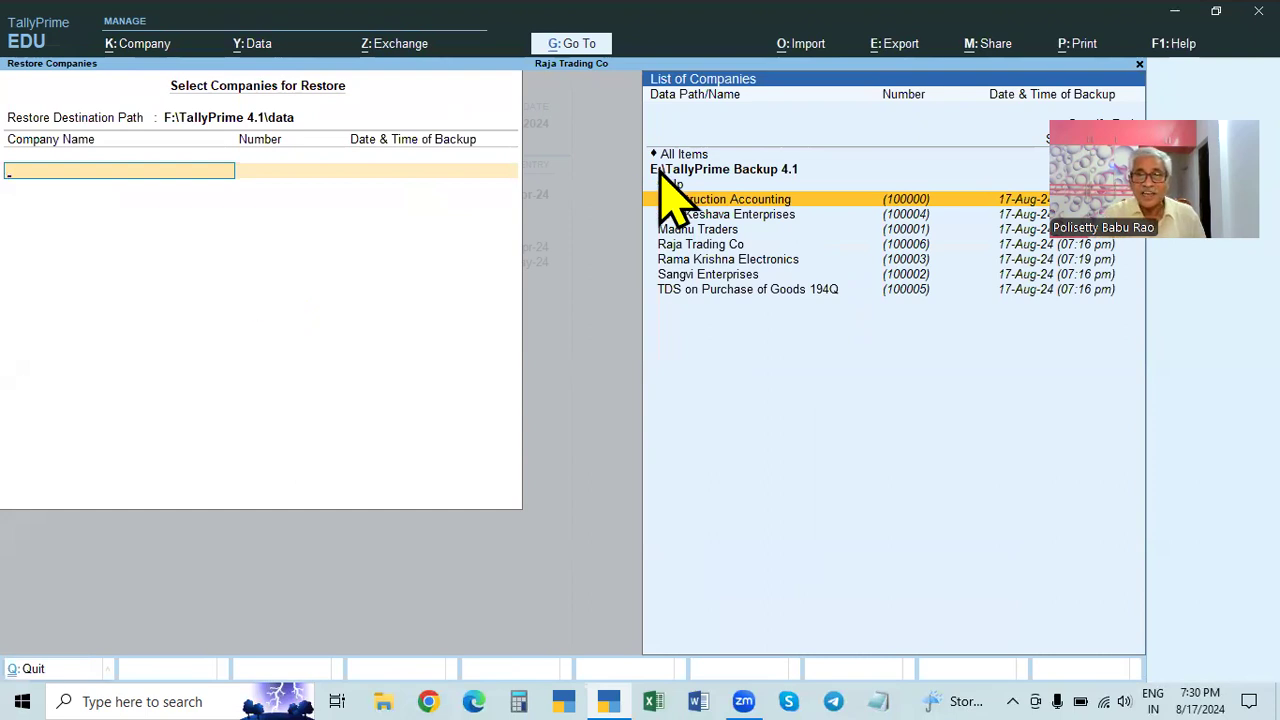
click(909, 200)
drag(177, 490, 172, 472)
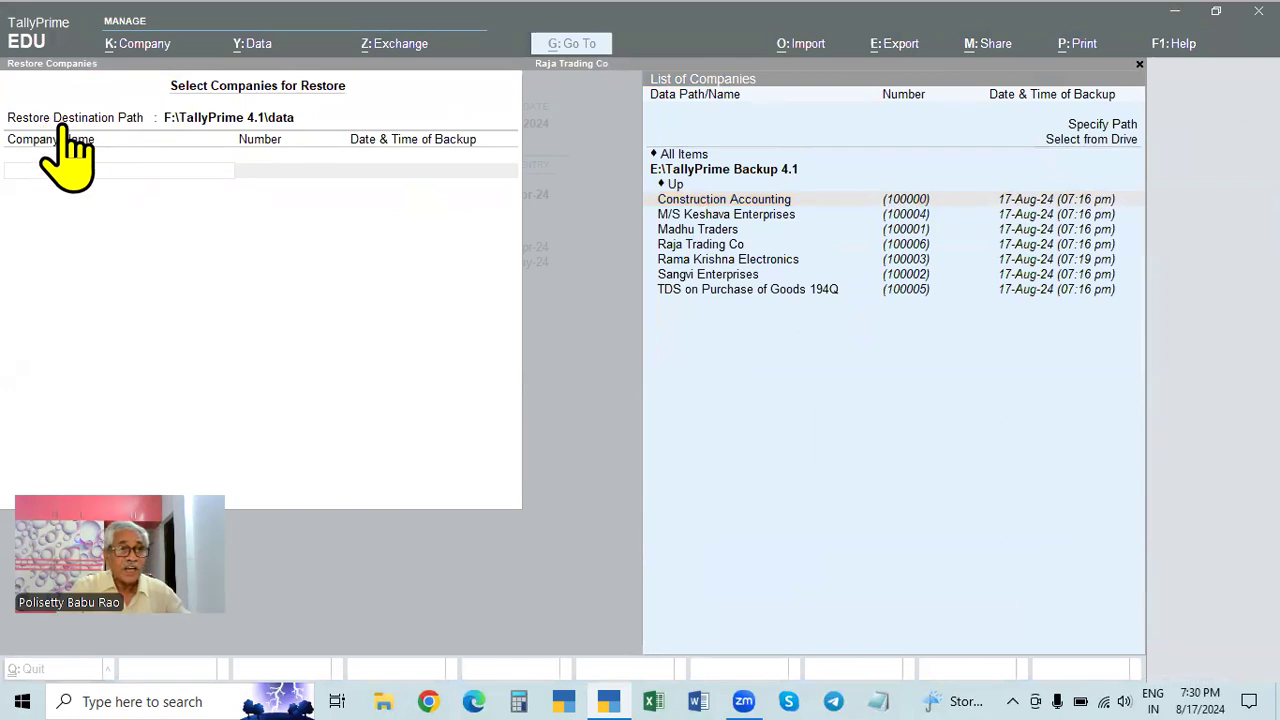
click(219, 119)
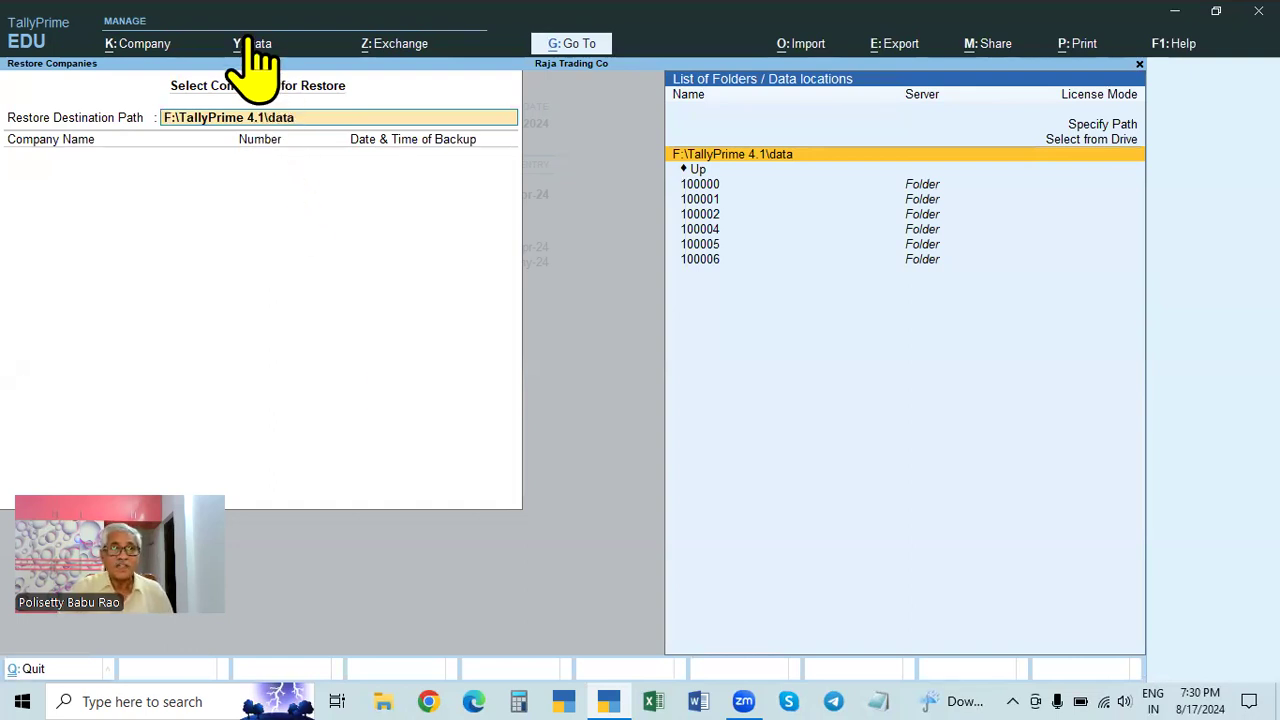
key(Return)
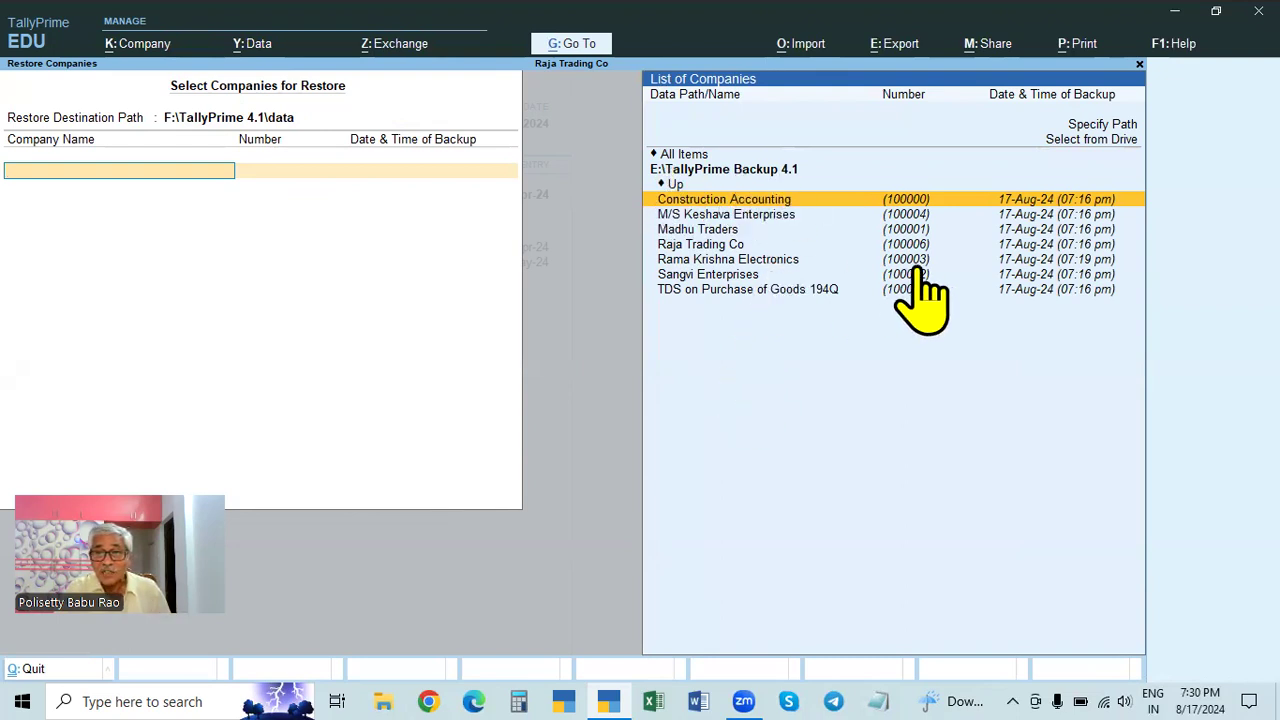
click(763, 262)
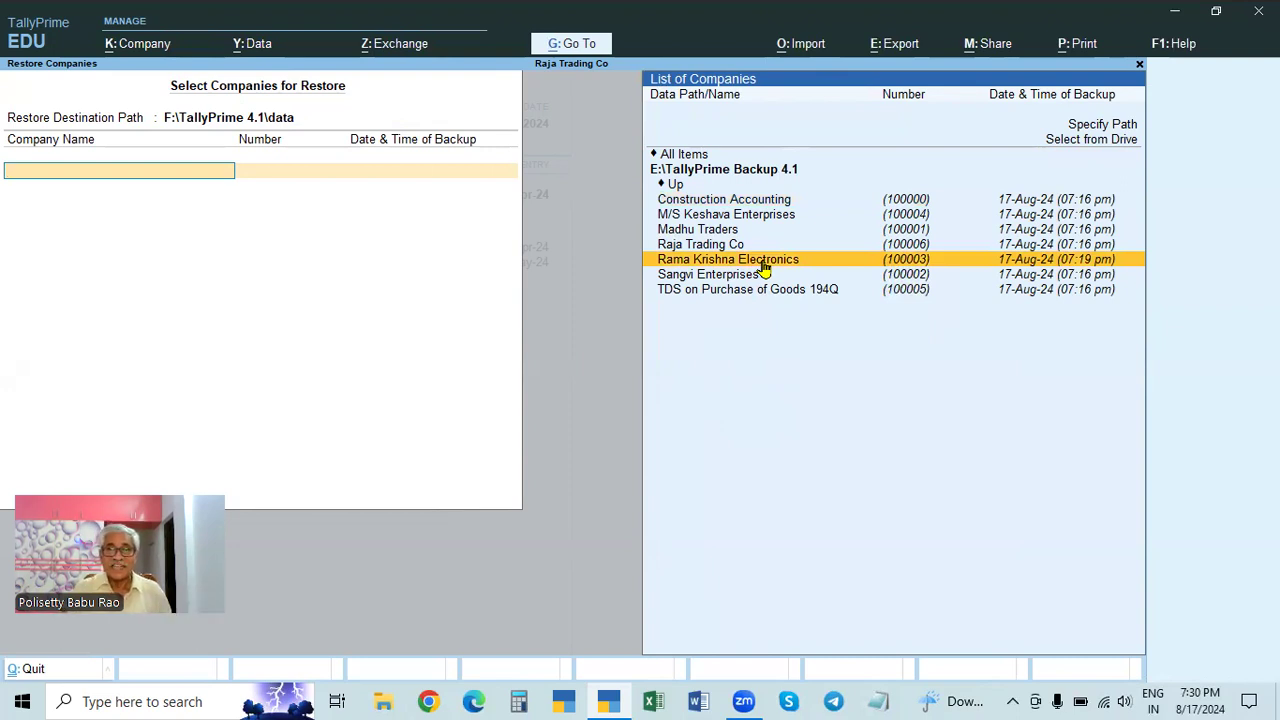
click(763, 262)
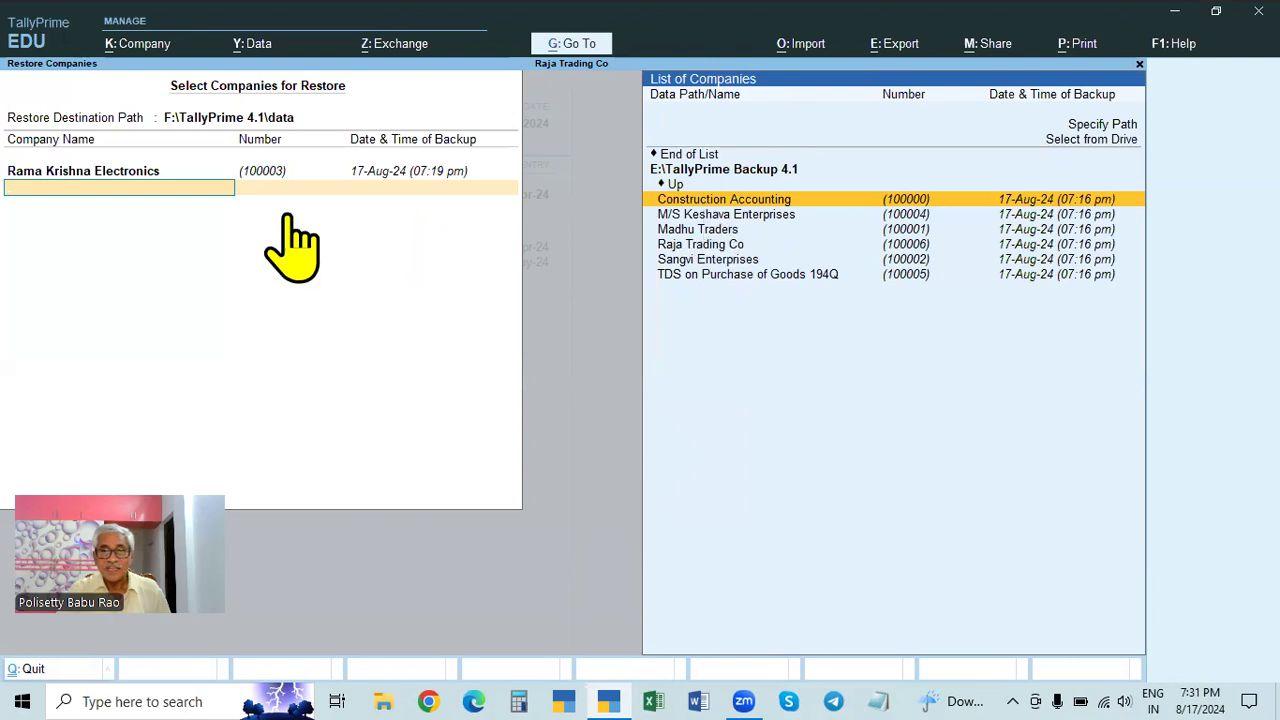
key(Return)
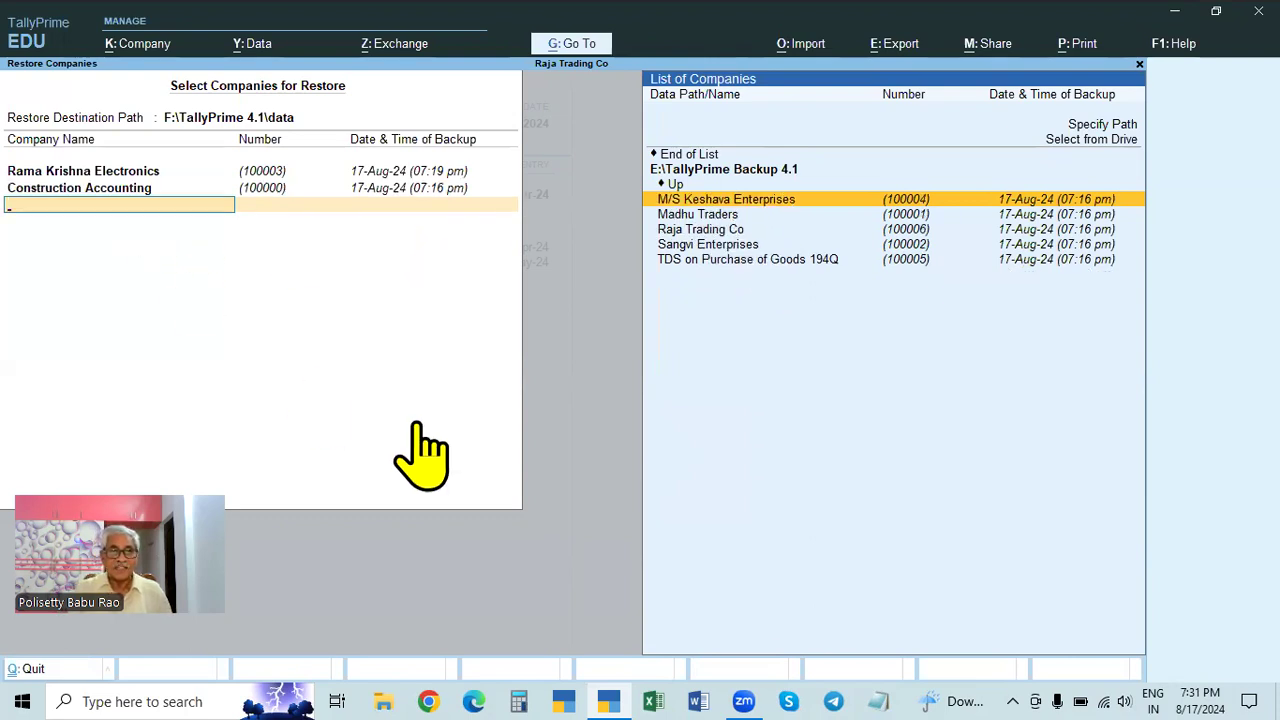
key(Up)
key(BackSpace)
key(Up)
key(Up)
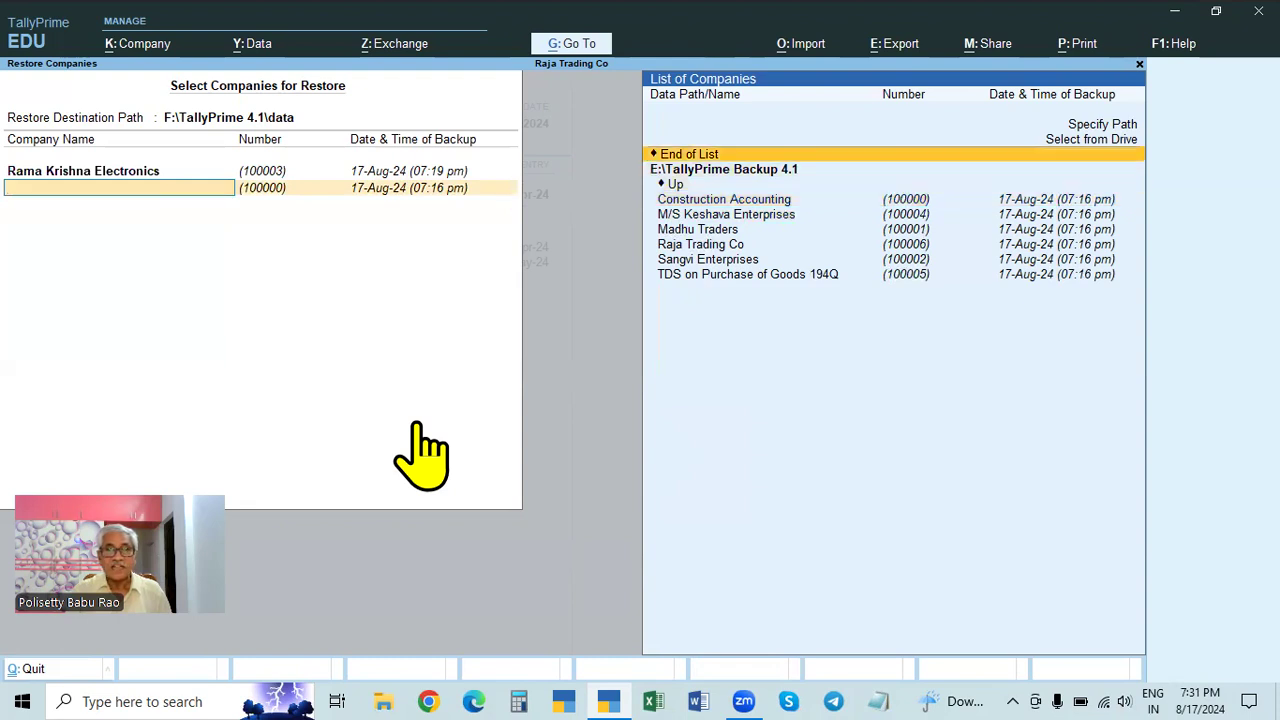
key(Down)
key(Down)
End the list of companies after Rama Krishna Electronics, accept the restore and leave the restore screen
key(Up)
key(Up)
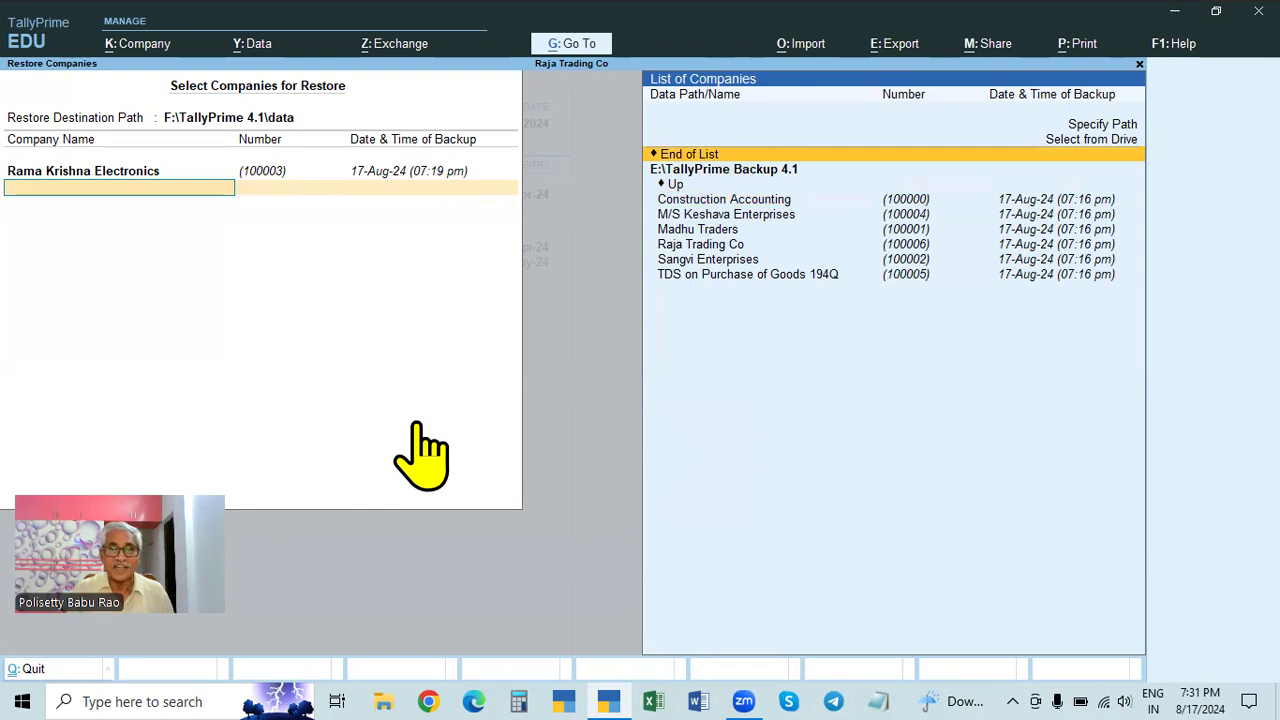
key(Return)
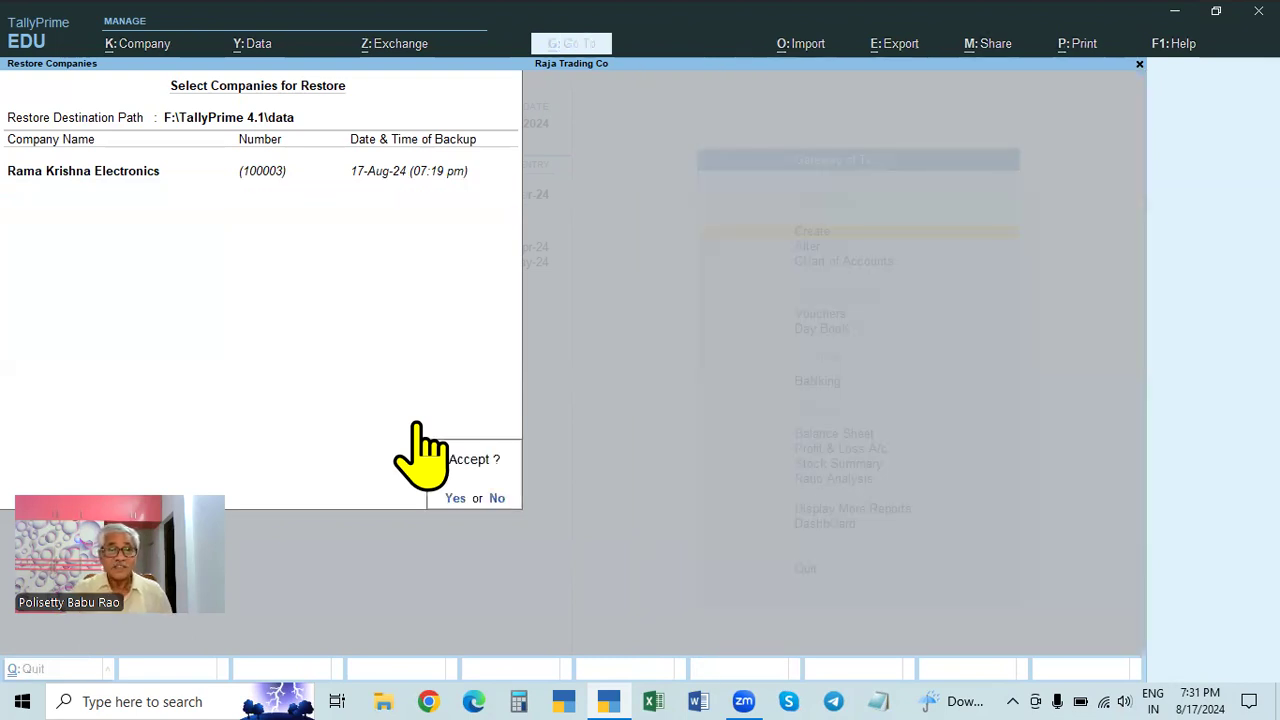
key(Return)
key(Escape)
key(Escape)
Shut both open companies, Raja Trading Co and Sangvi Enterprises
key(ctrl+F3)
key(Return)
key(ctrl+F3)
key(Return)
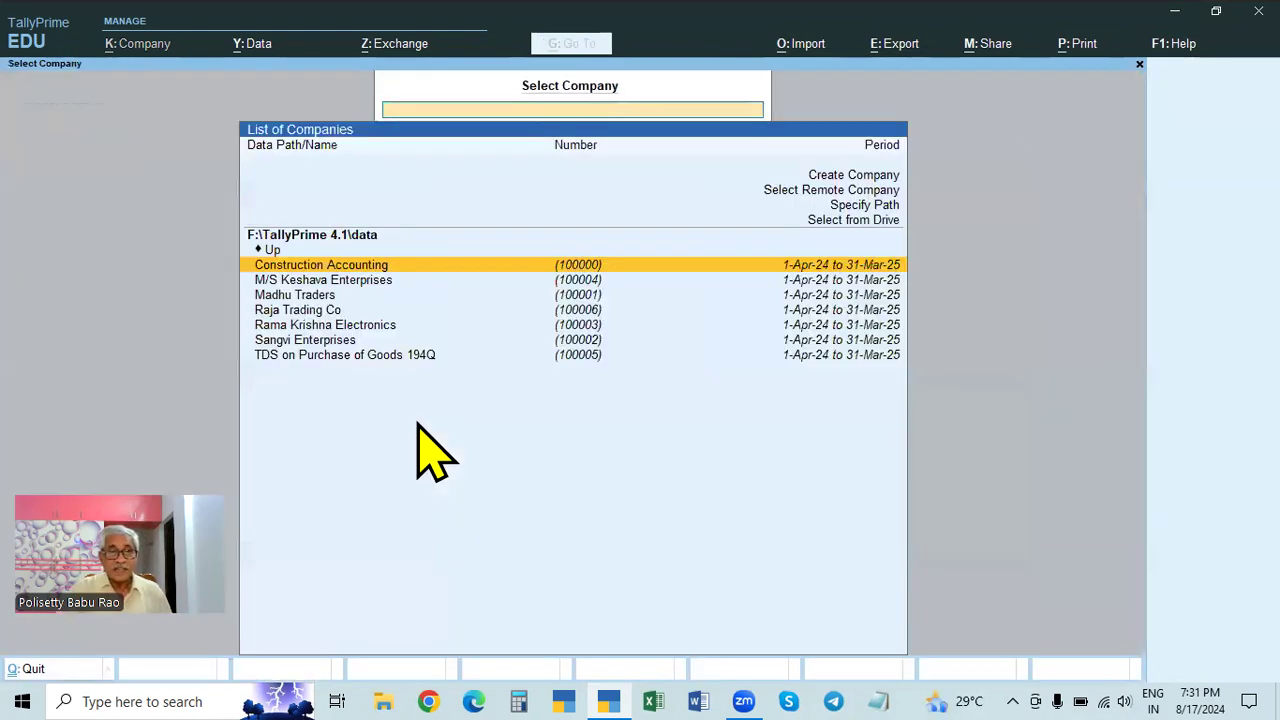
Select the restored company Rama Krishna Electronics and open its Day Book
click(328, 326)
key(Return)
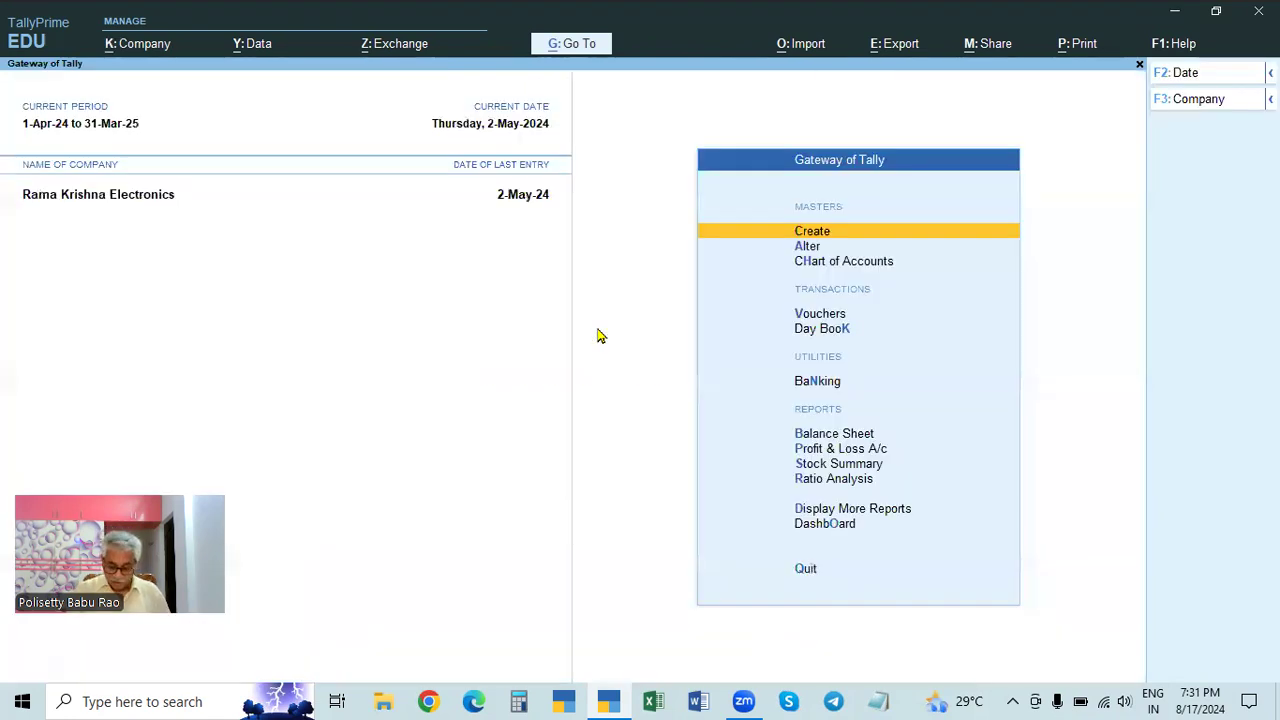
key(Down)
key(Down)
key(Down)
key(Down)
key(Return)
Extend the Day Book period to 1-Apr-24 to 2-May-24, check the vouchers and return to the Gateway of Tally
key(F2)
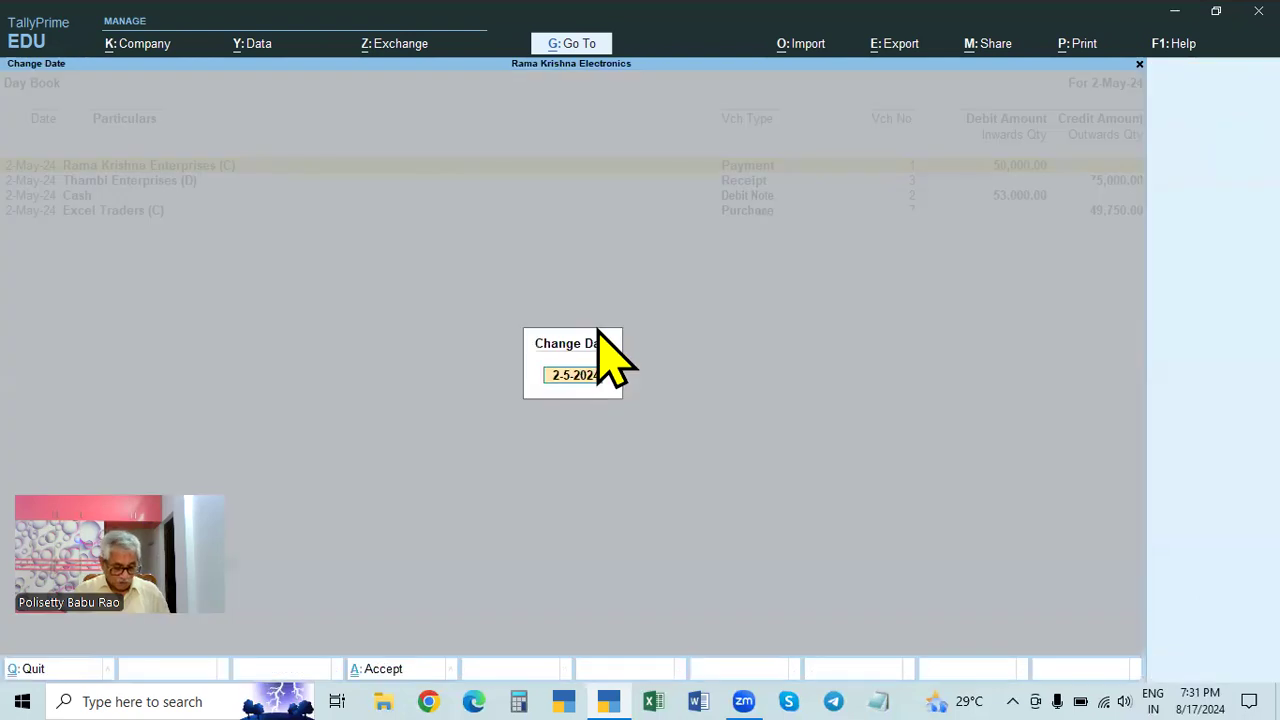
key(BackSpace)
key(Return)
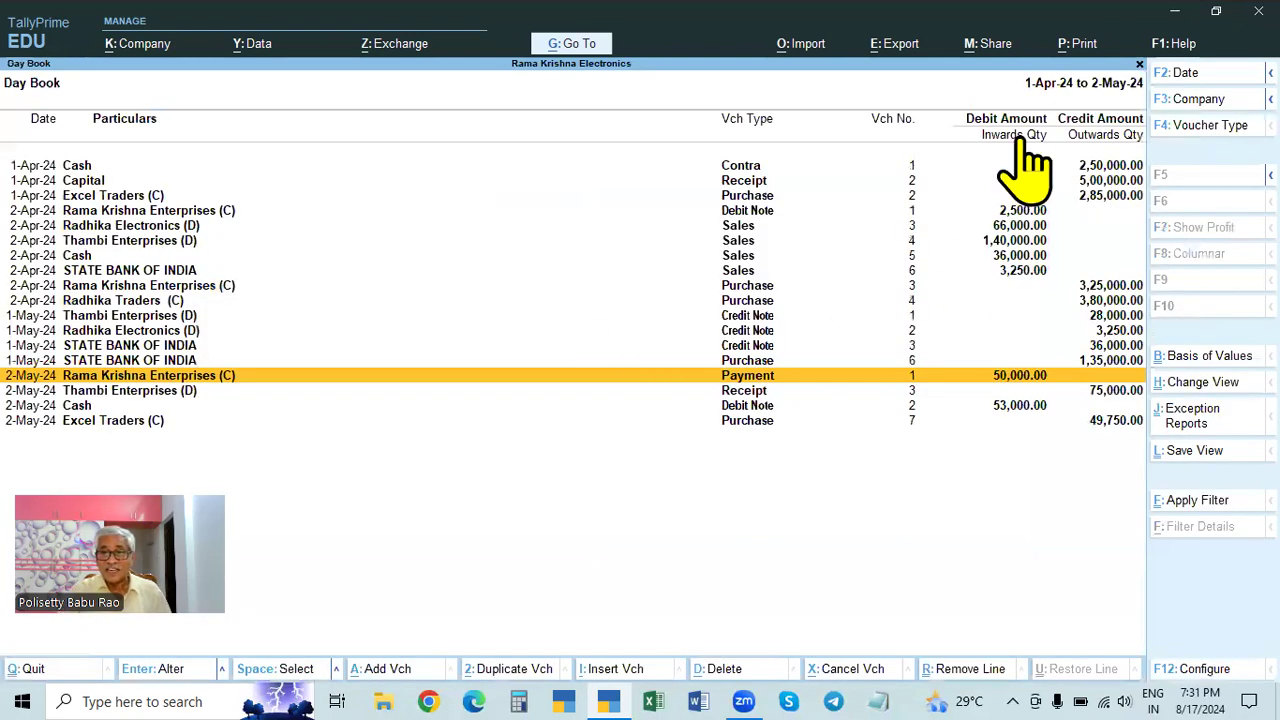
key(Escape)
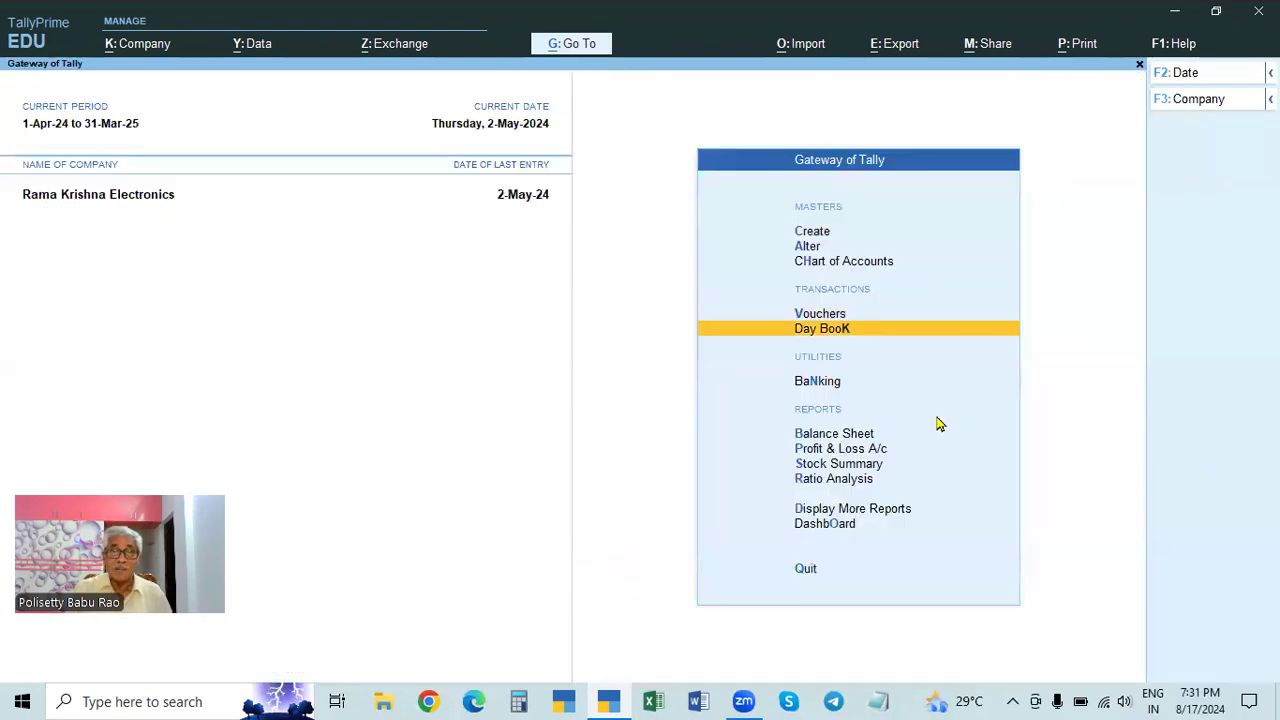
key(Escape)
key(n)
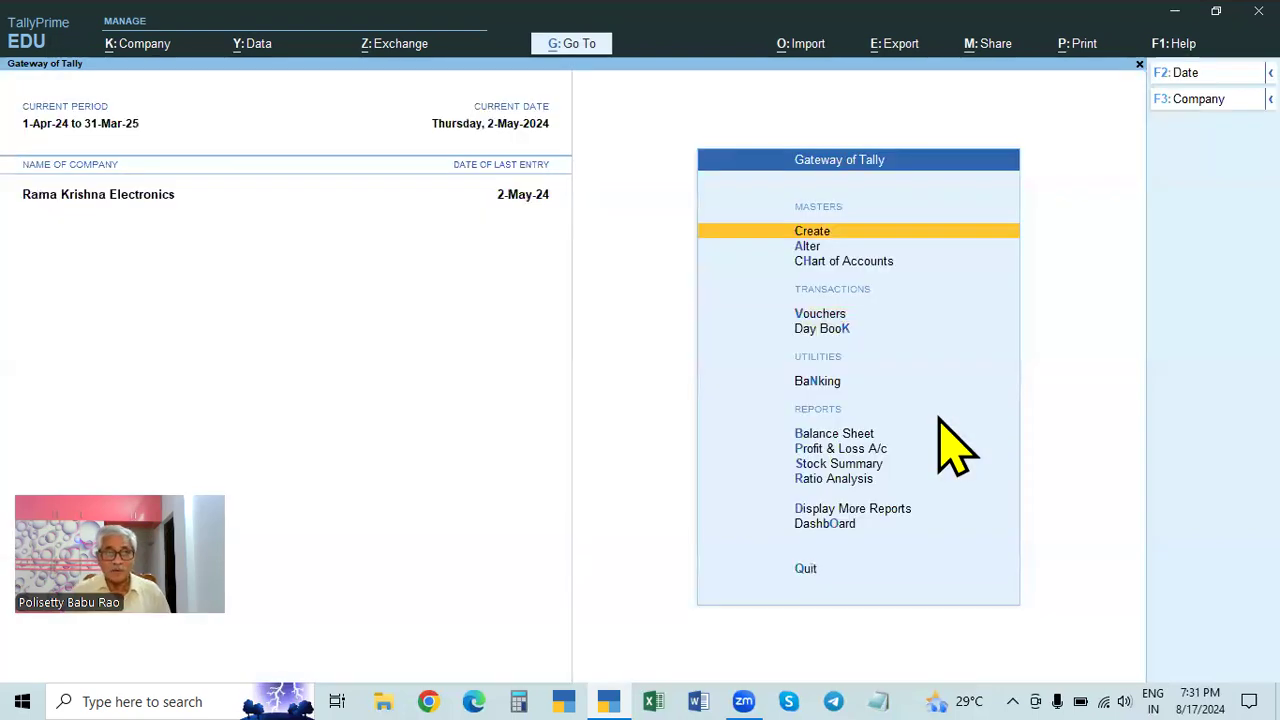
Add Rama Krishna Electronics and Raja Trading Co to a restore list from E:\TallyPrime Backup 4.1, and quit without restoring
click(255, 44)
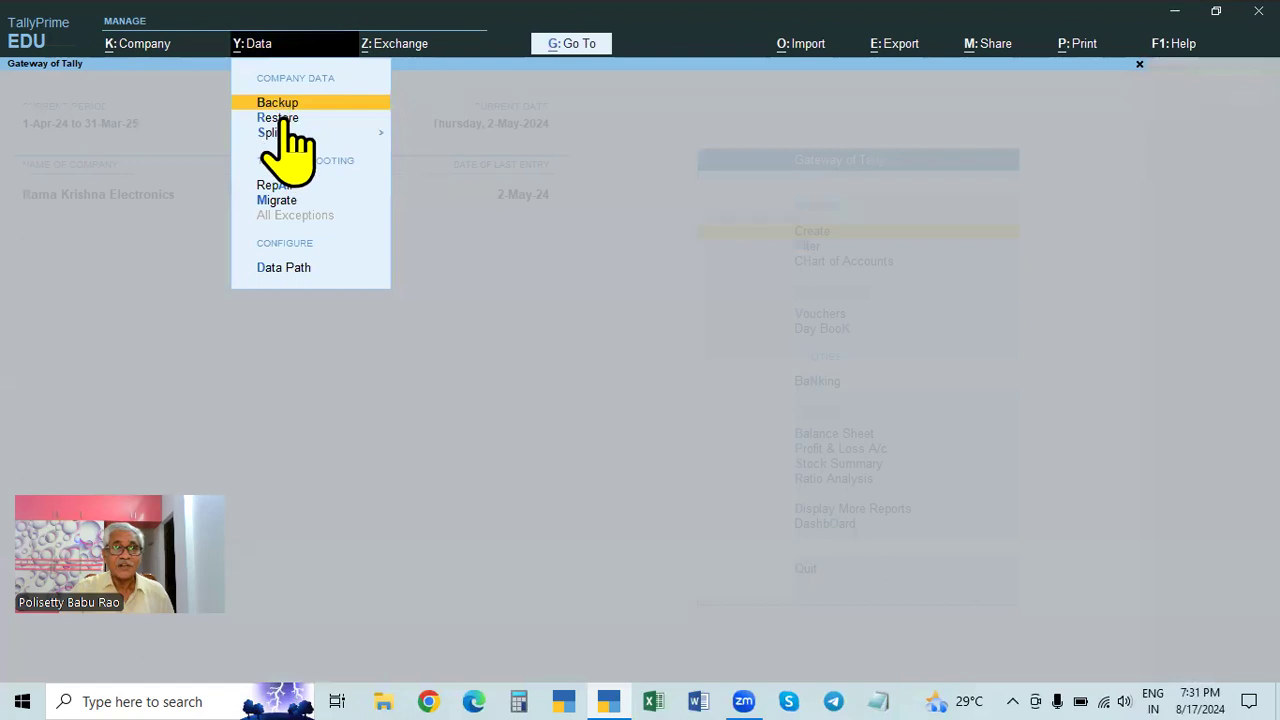
click(286, 118)
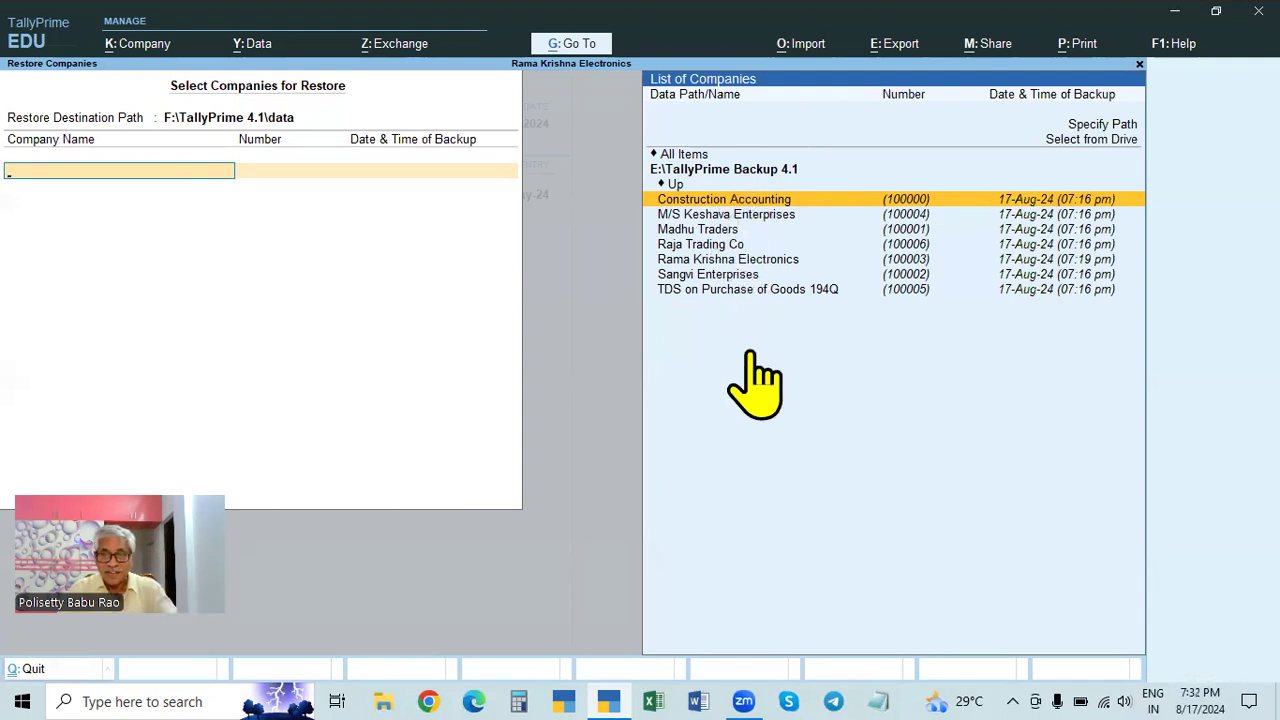
click(737, 259)
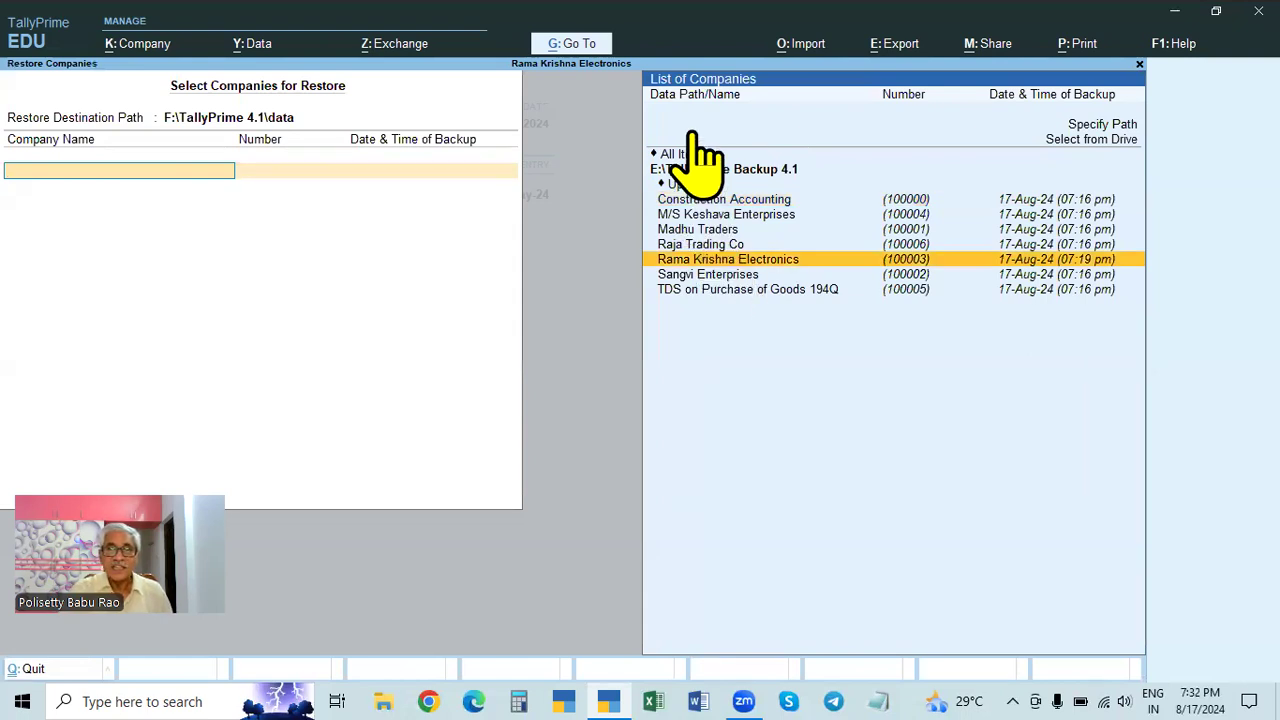
key(Return)
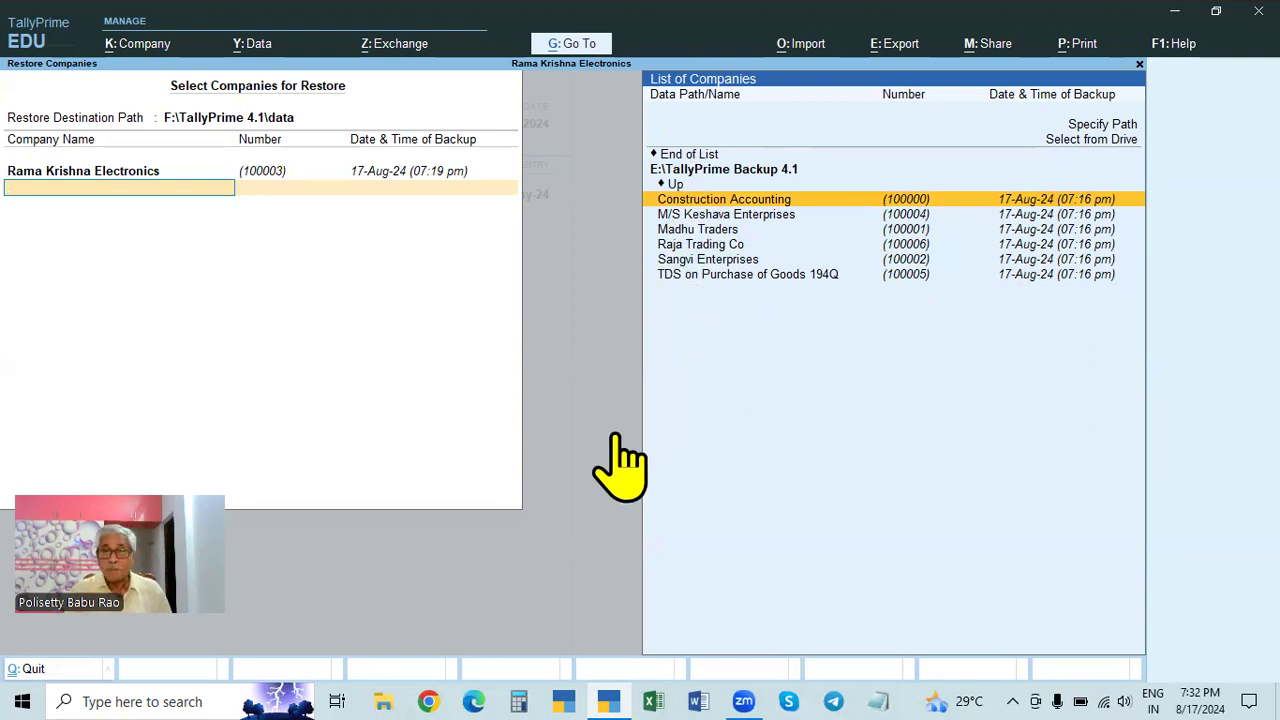
key(Down)
key(Down)
key(Down)
key(Return)
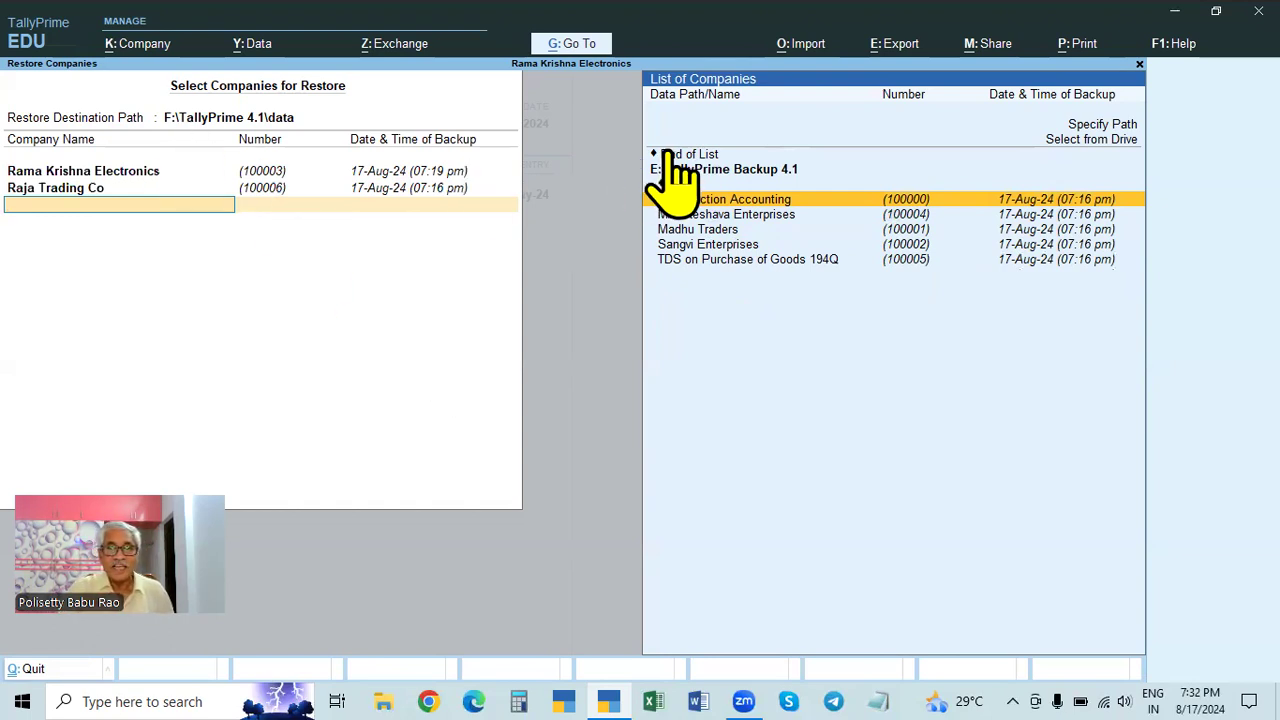
key(Escape)
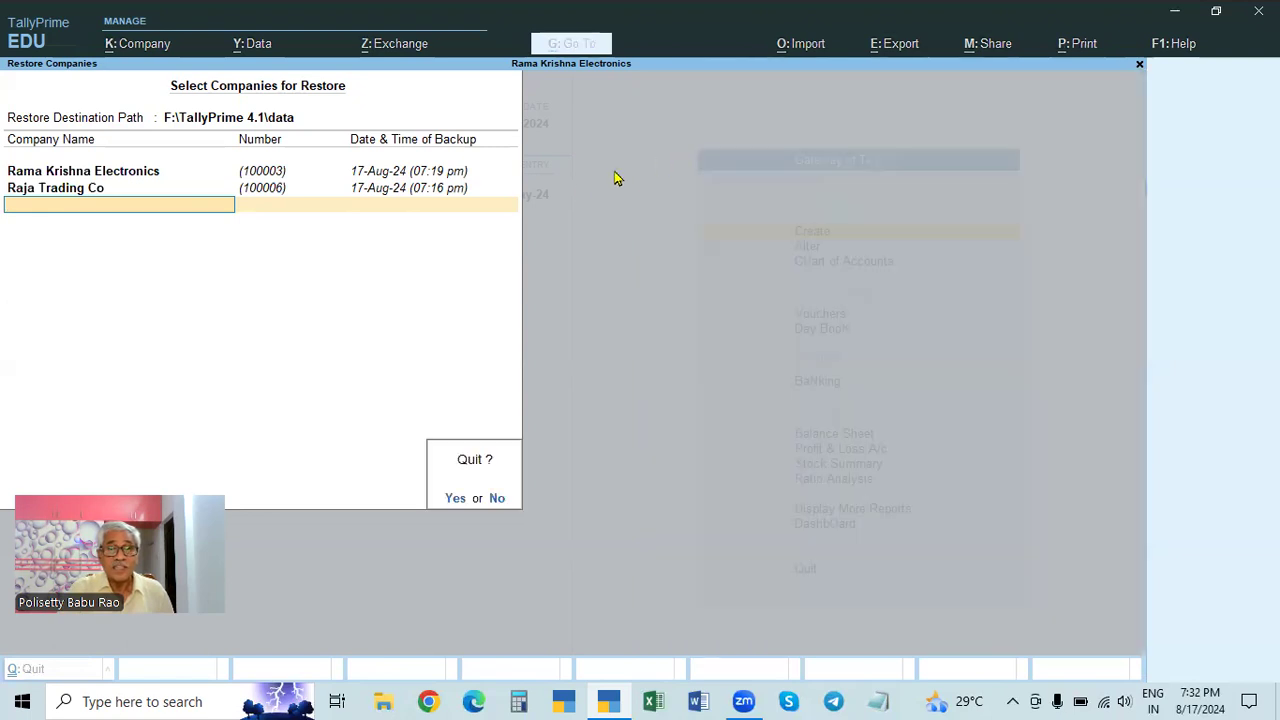
key(y)
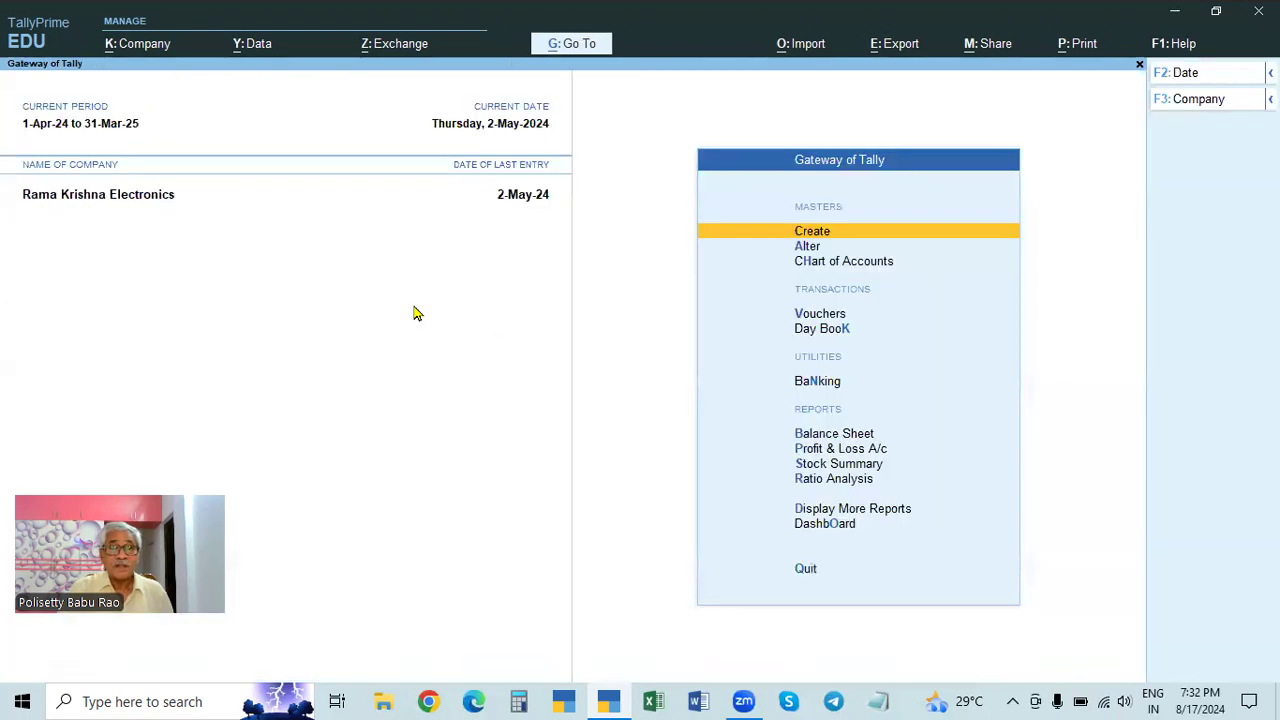
Review the restore destination path and the companies available in the backup folder, and quit the restore screen
click(262, 47)
click(278, 118)
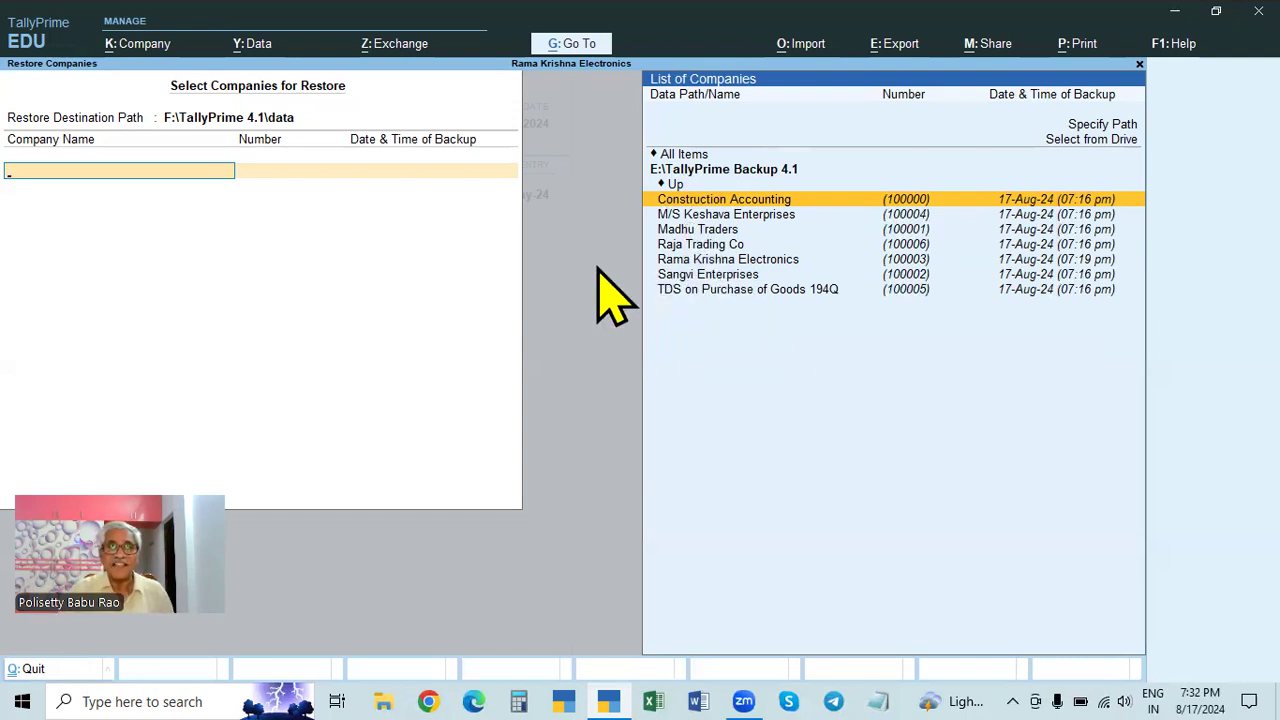
key(Escape)
key(y)
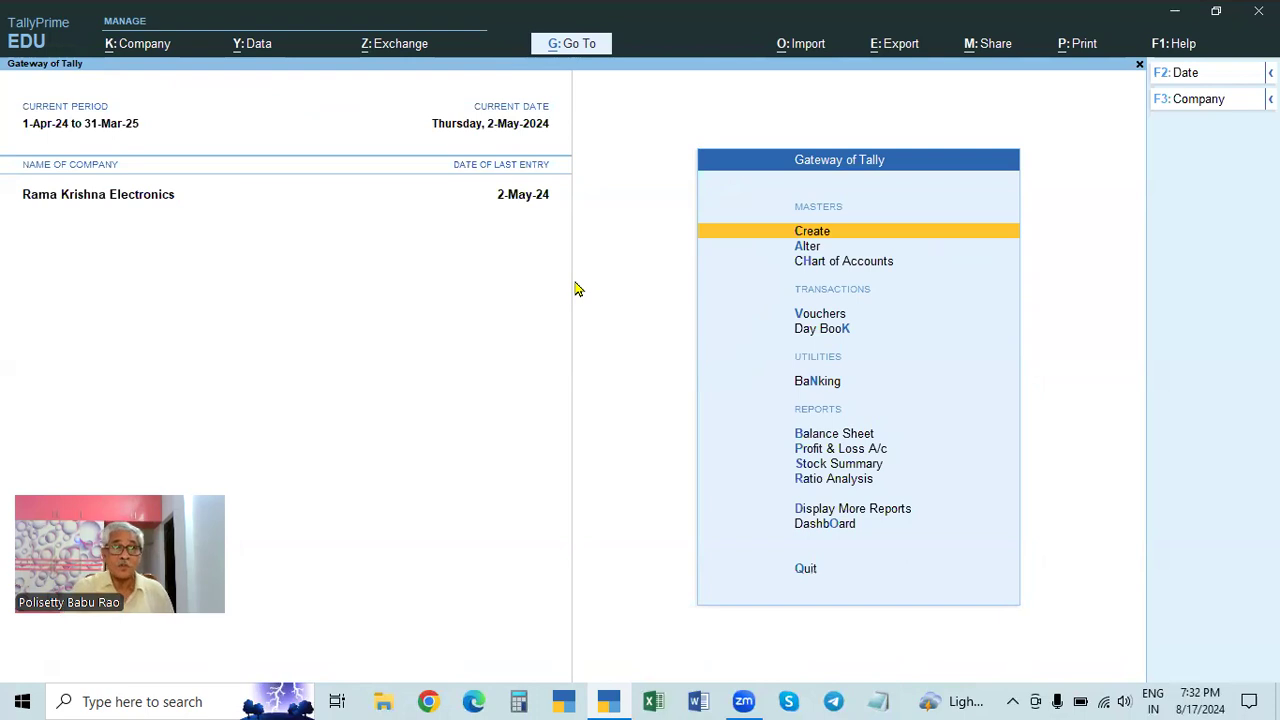
Check the data path configuration, accepting E:\TallyPrime Backup 4.1 as the Company Backup Path
key(alt+y)
click(268, 266)
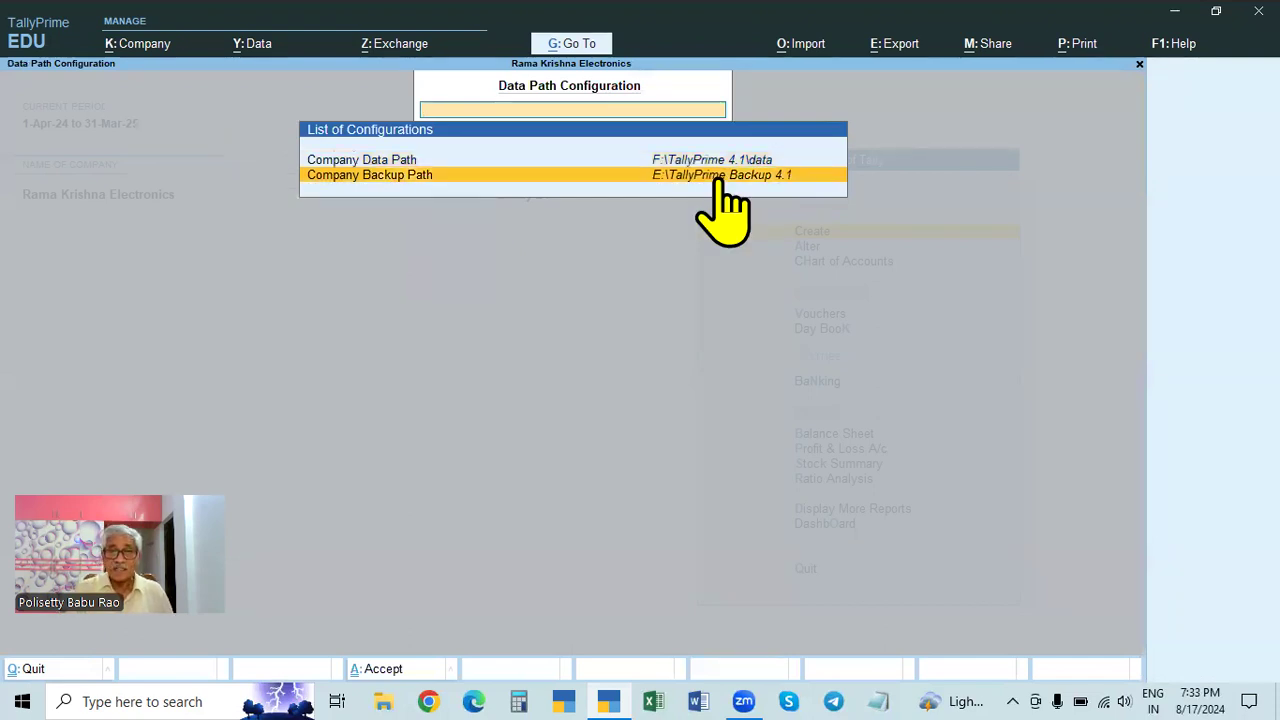
key(Up)
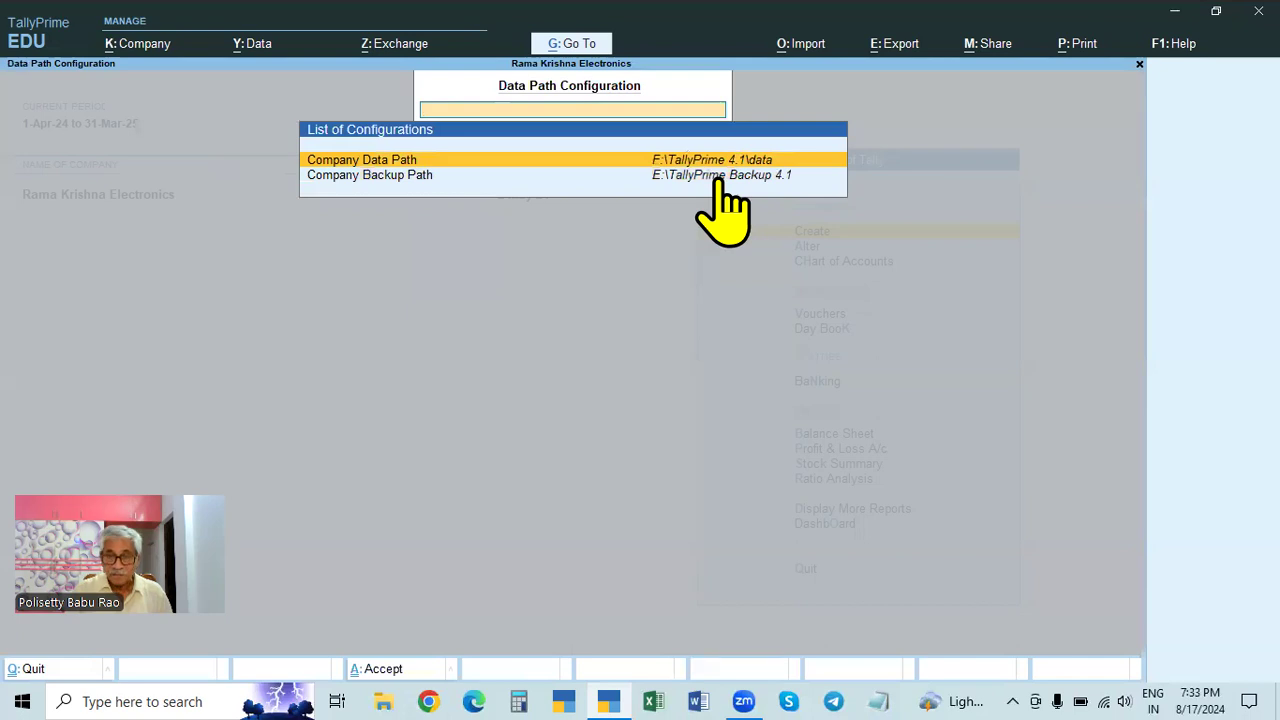
click(721, 177)
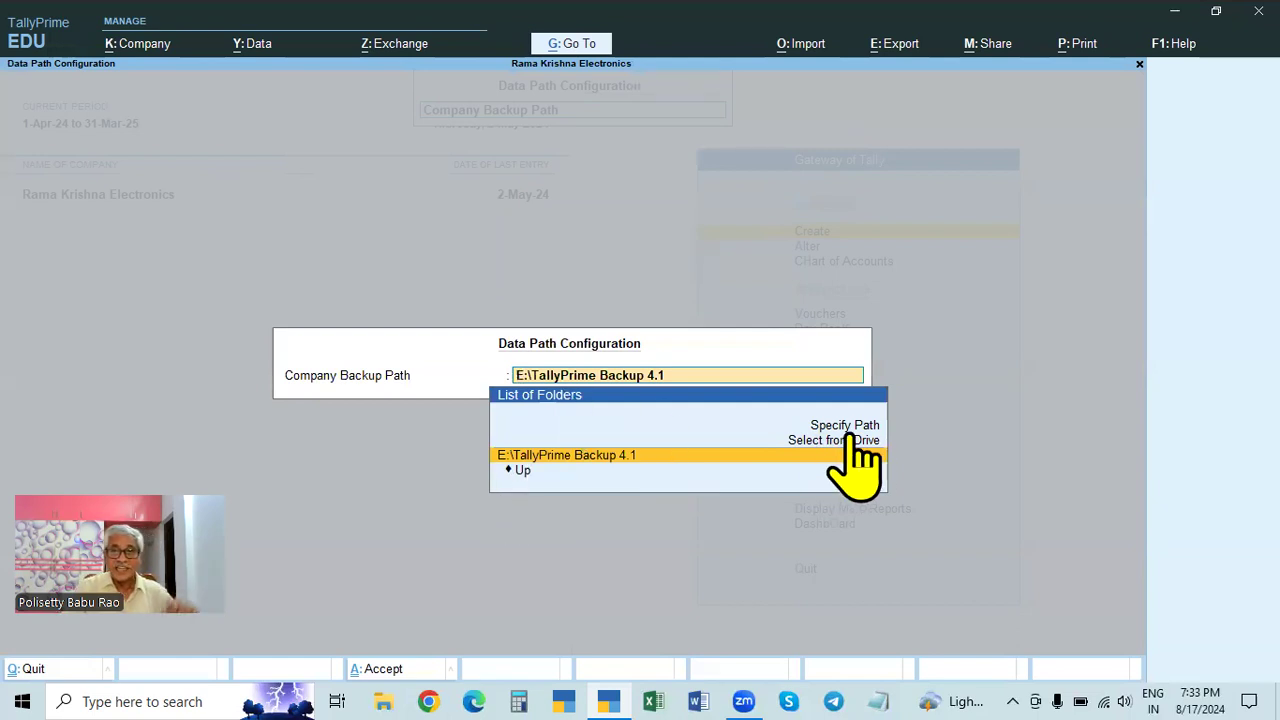
key(Return)
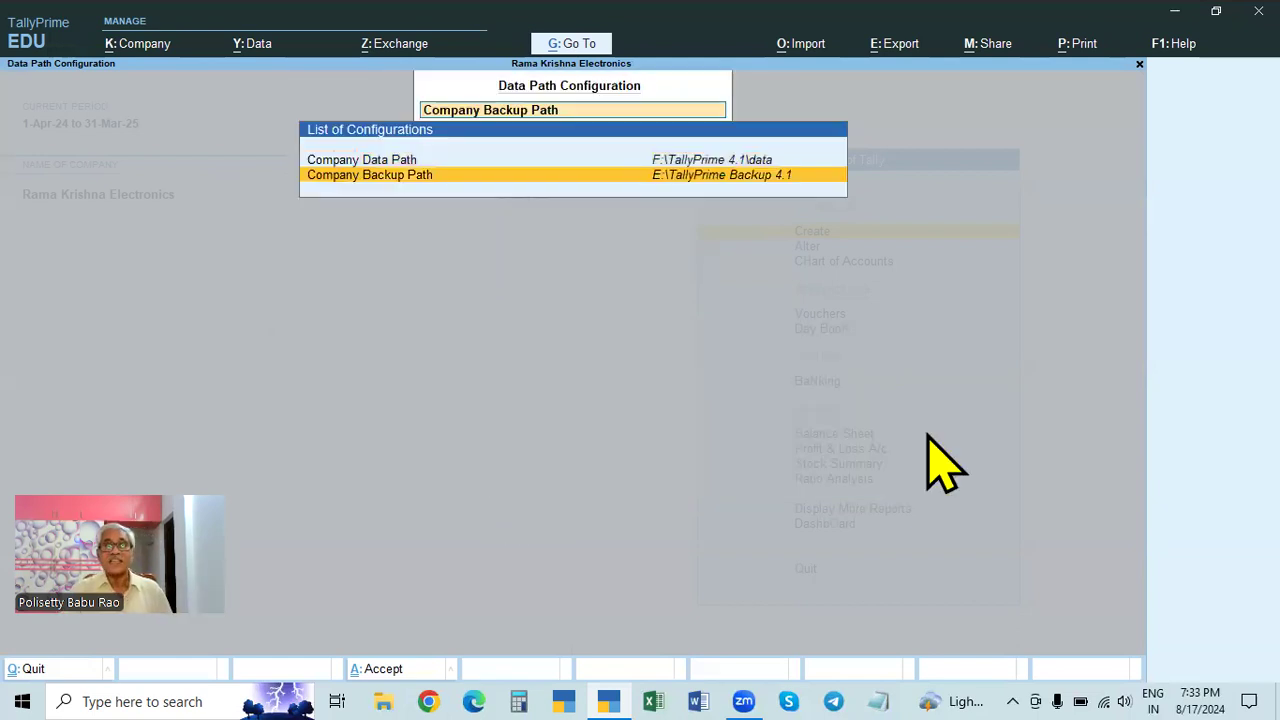
key(ctrl+a)
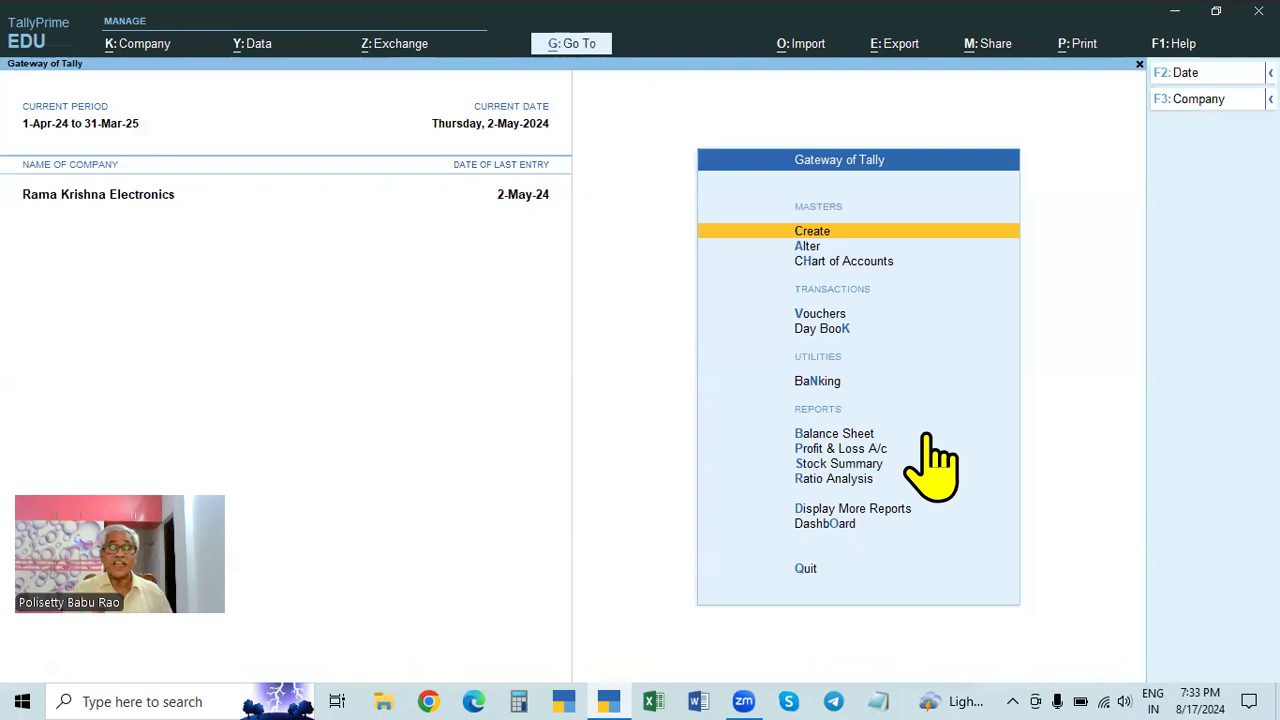
Review the backup destination path and the companies available for backup, and leave the backup screen
click(252, 43)
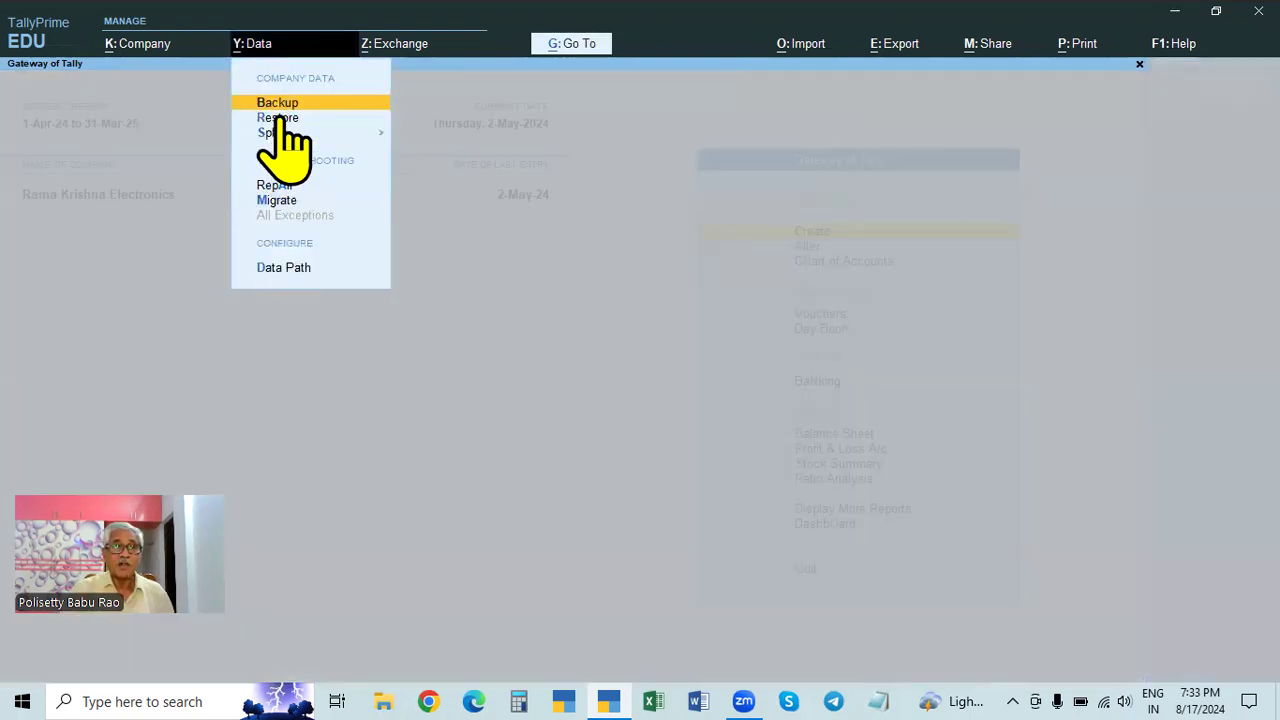
click(293, 104)
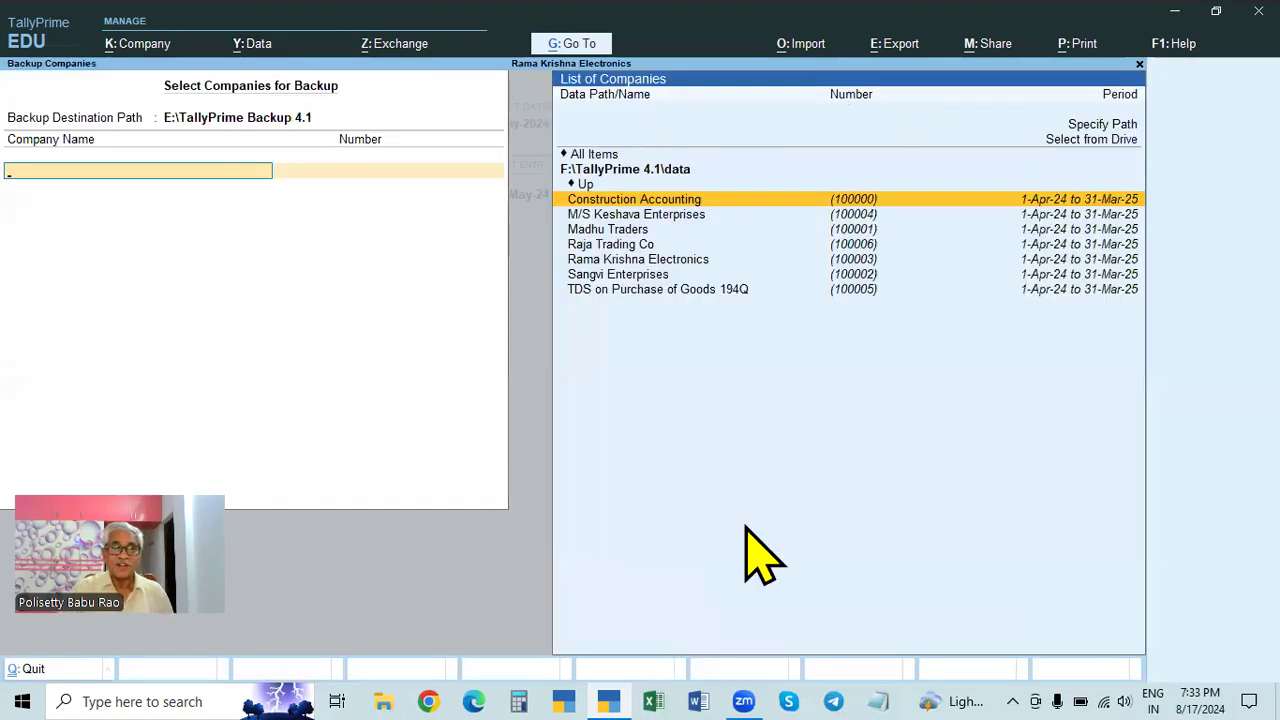
key(Escape)
key(Escape)
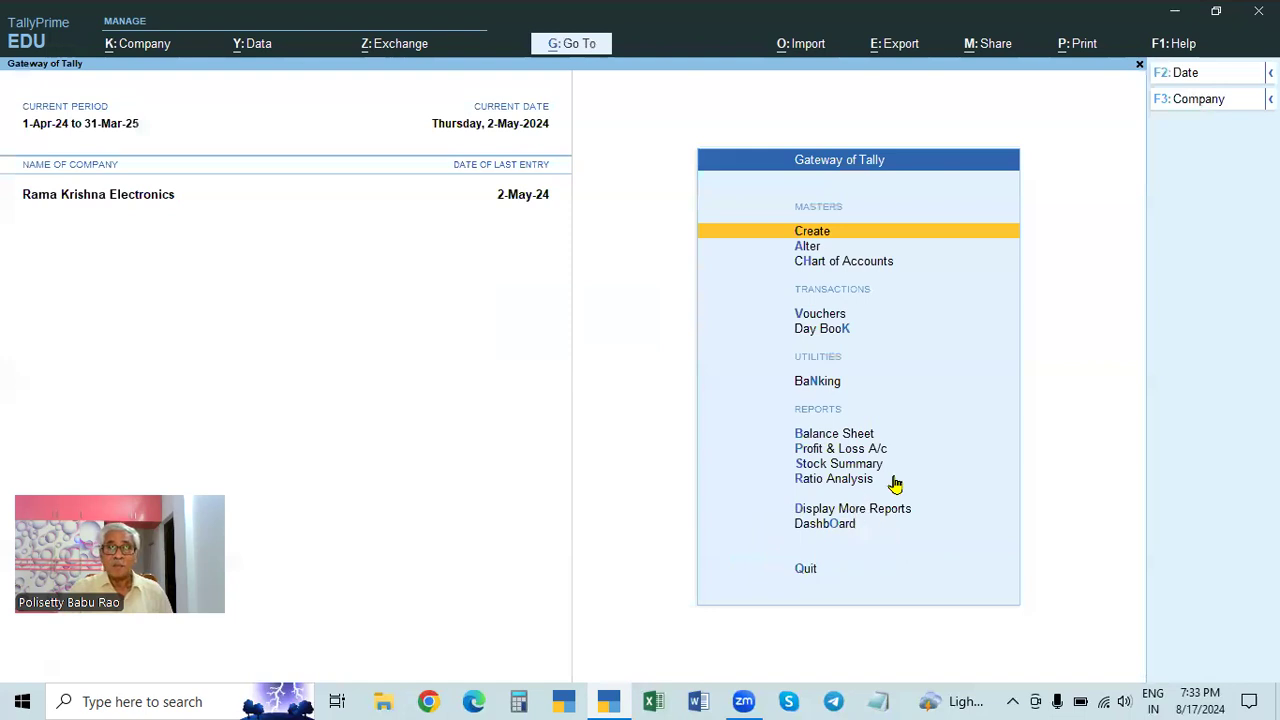